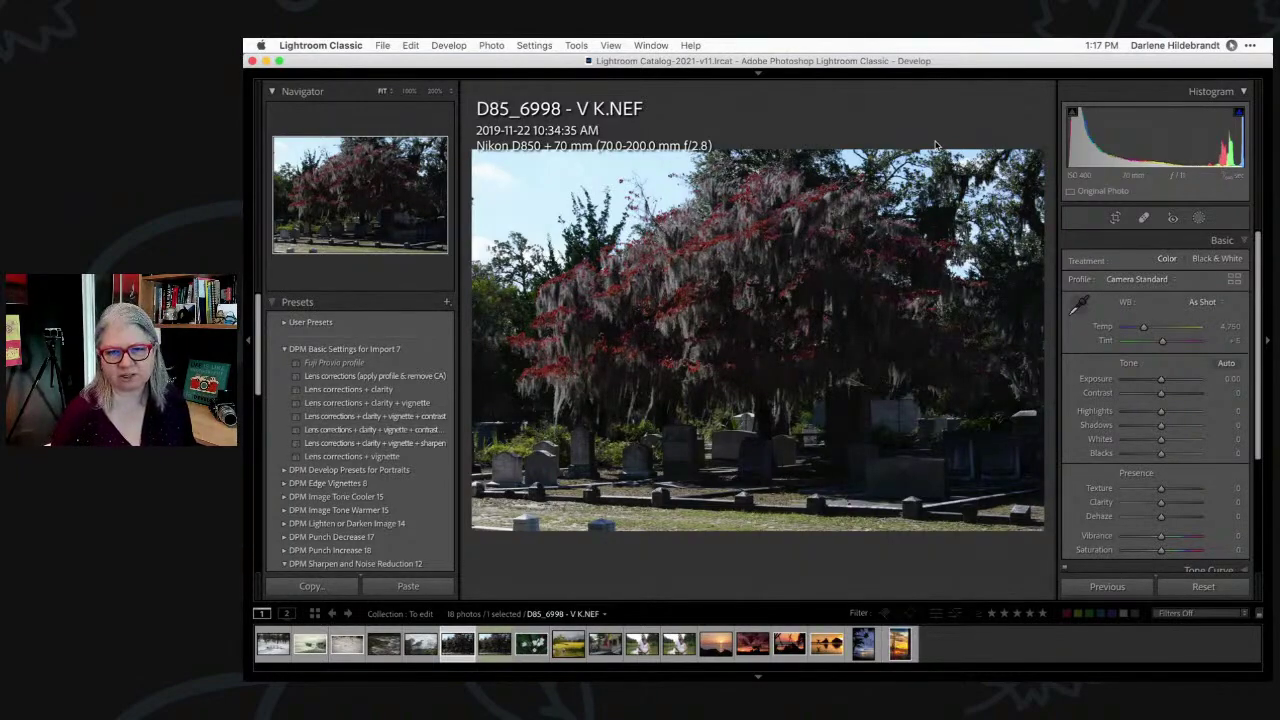
# Hide the photo info overlay and browse to the Camera Matching profiles for the cemetery tree photo
pyautogui.press('i')
pyautogui.press('i')
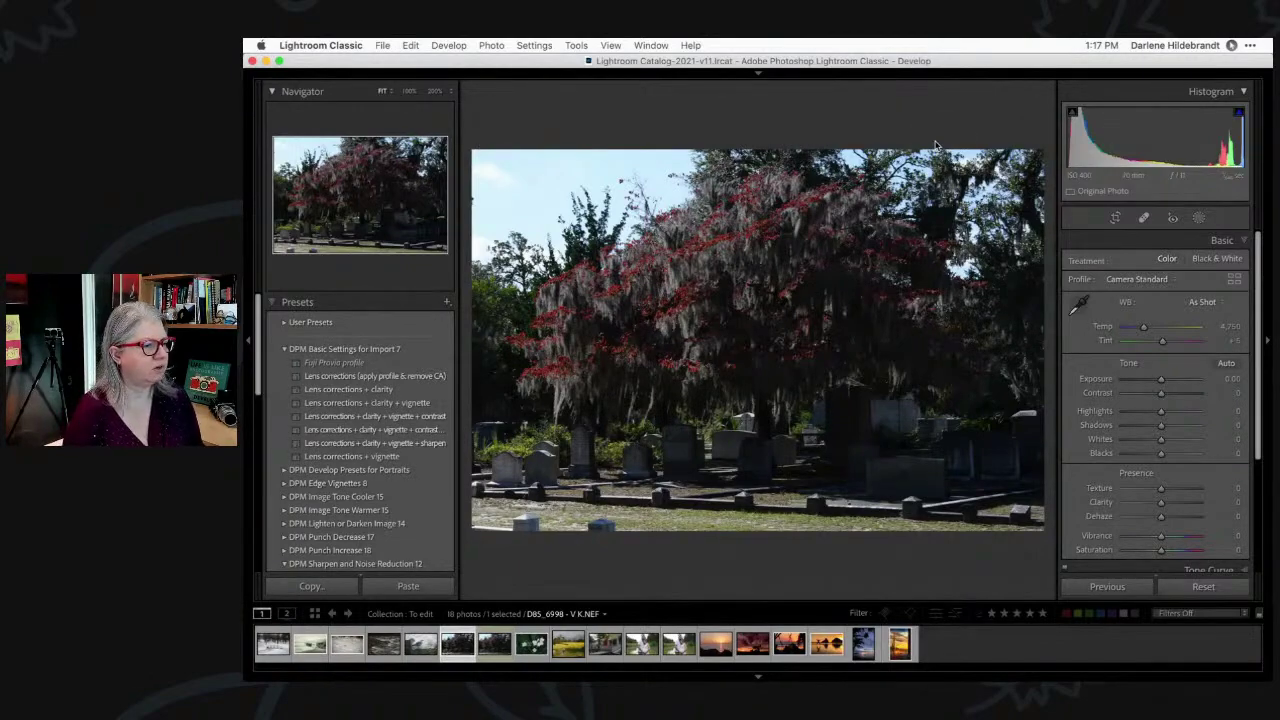
pyautogui.click(1234, 280)
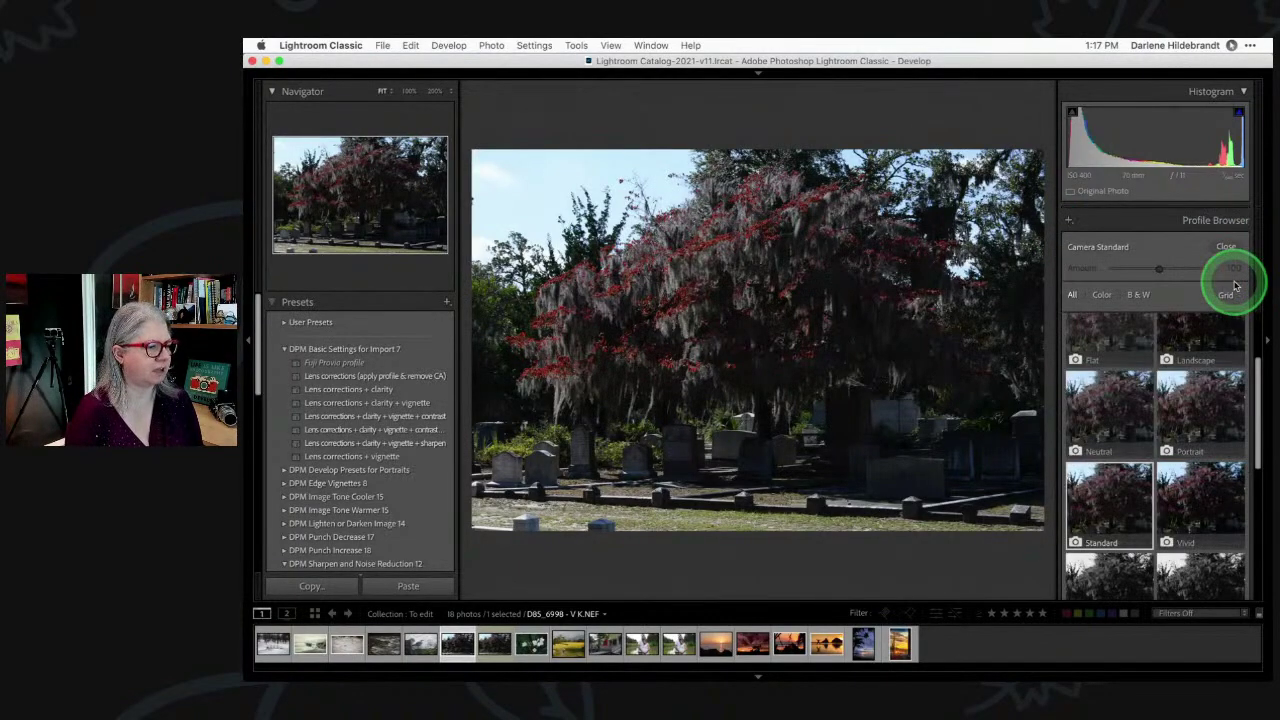
pyautogui.scroll(2, 1215, 345)
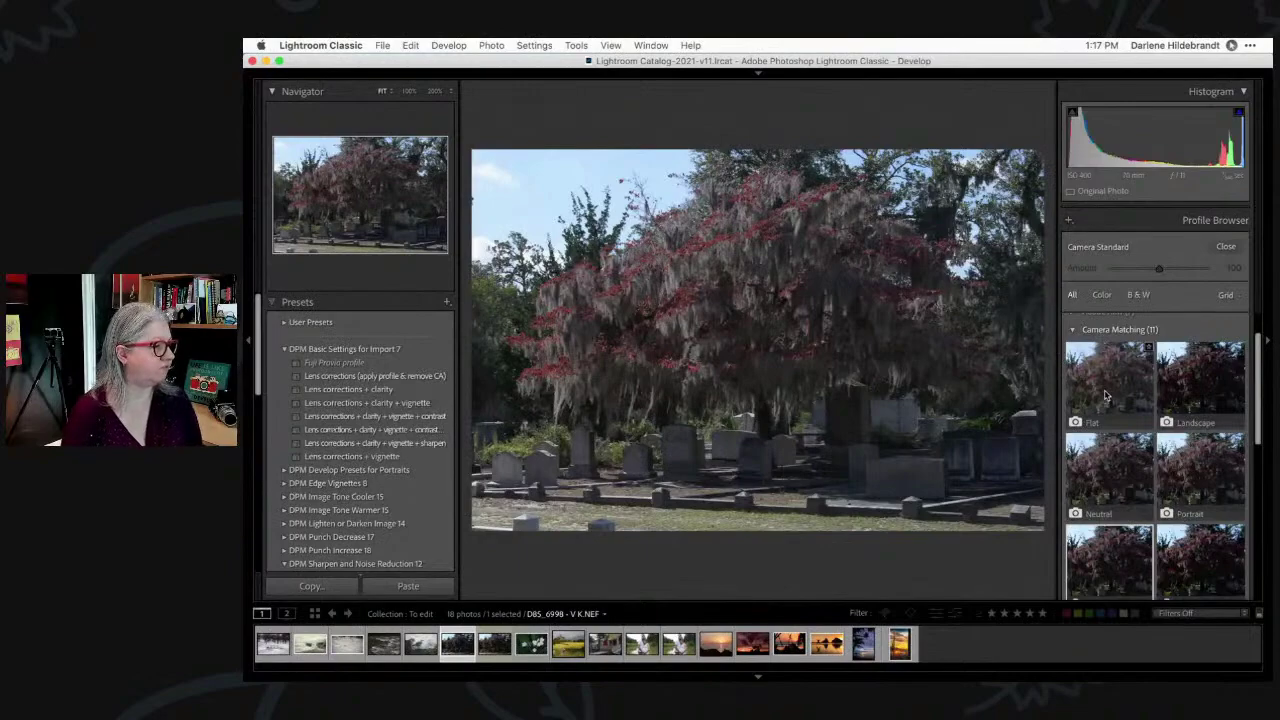
# Compare the Camera Matching profiles on the photo, including Landscape, Portrait, Neutral, Standard and Vivid
pyautogui.click(1190, 390)
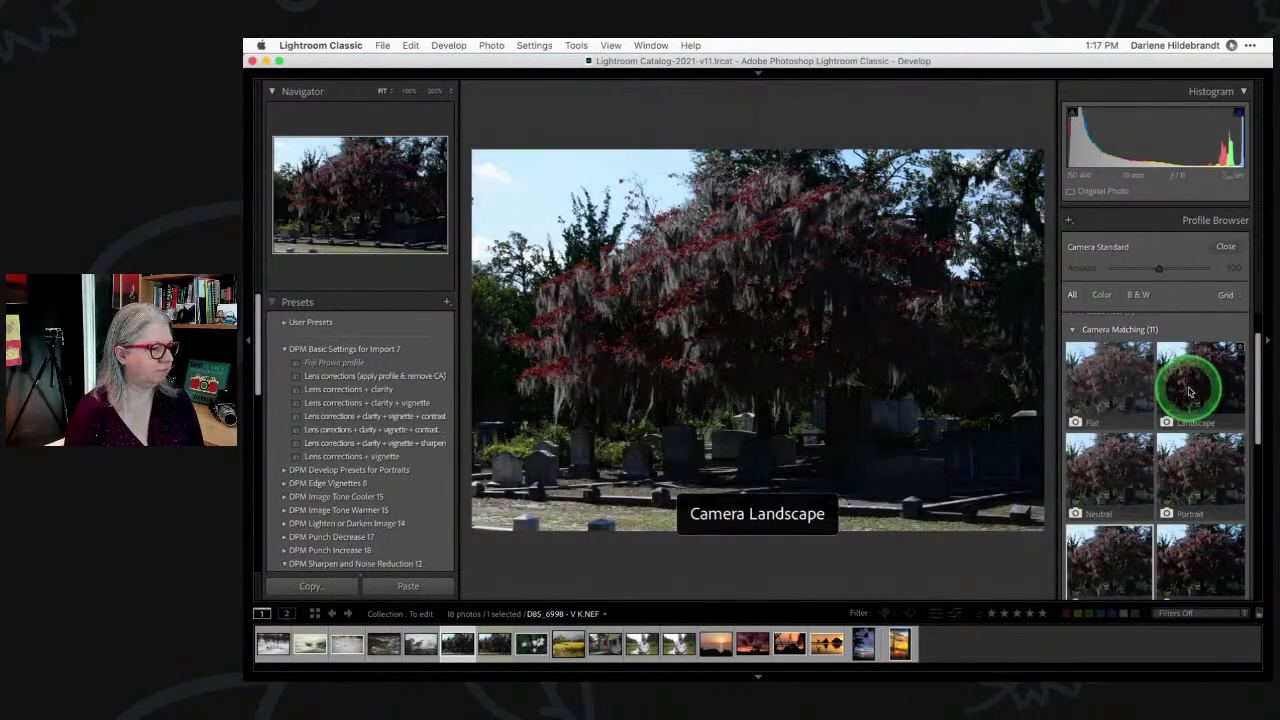
pyautogui.click(1194, 466)
pyautogui.click(1110, 484)
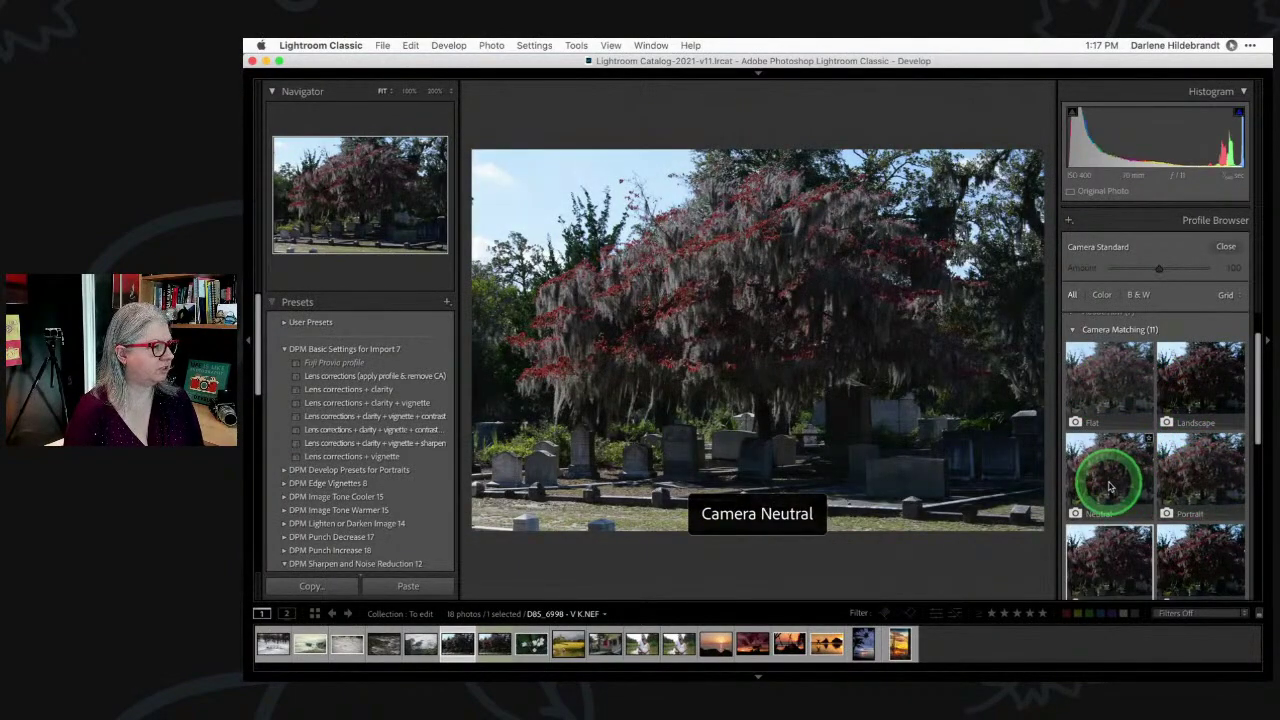
pyautogui.click(1222, 486)
pyautogui.scroll(-2, 1222, 486)
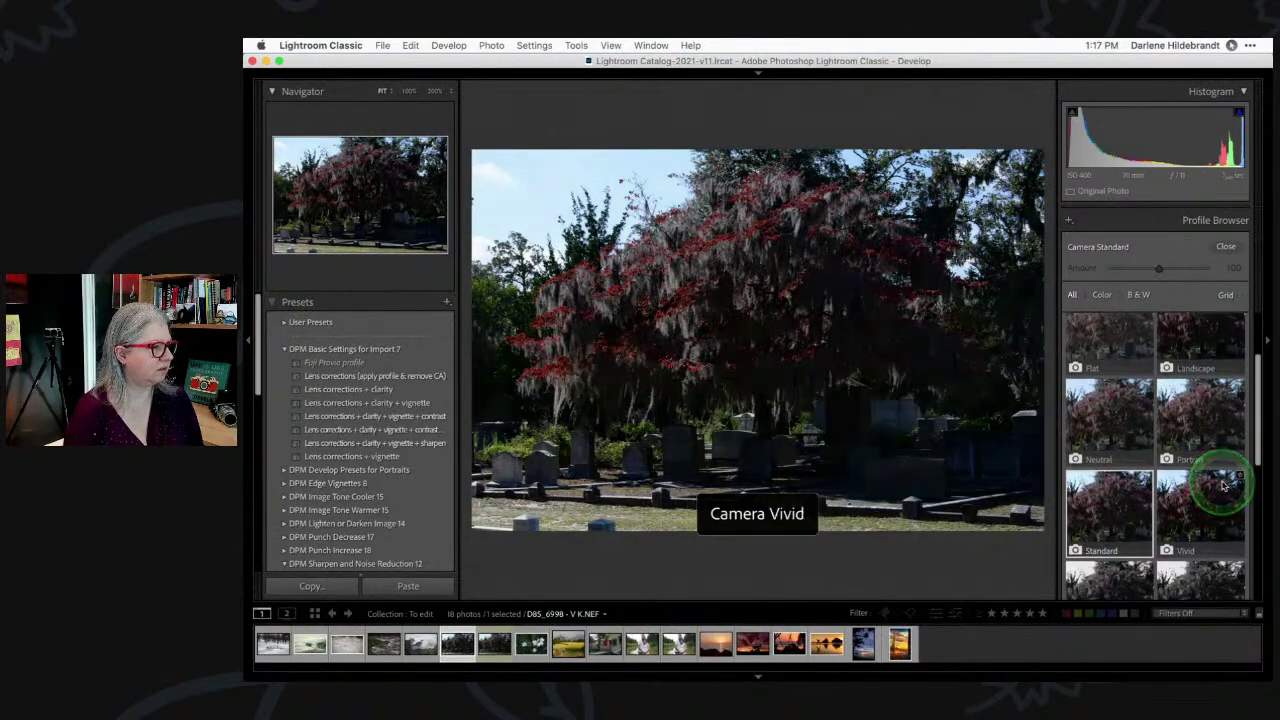
pyautogui.click(1205, 495)
pyautogui.click(1224, 511)
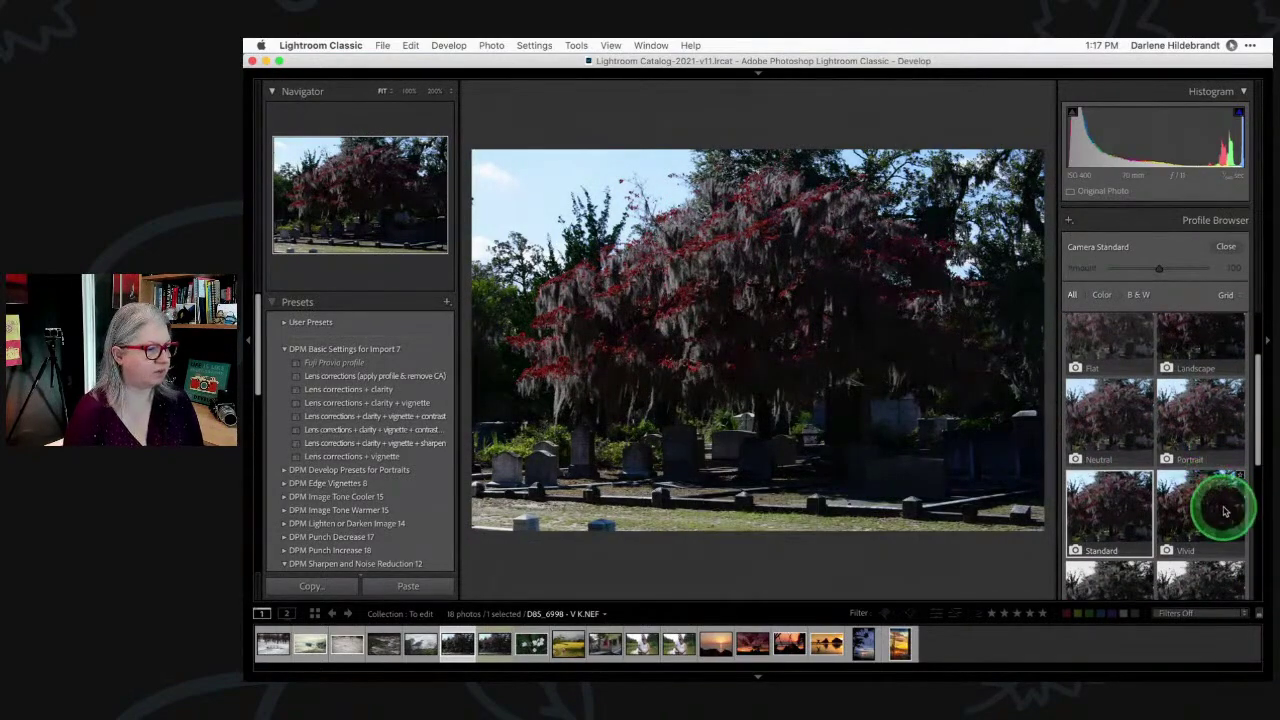
pyautogui.click(1122, 503)
pyautogui.click(1200, 504)
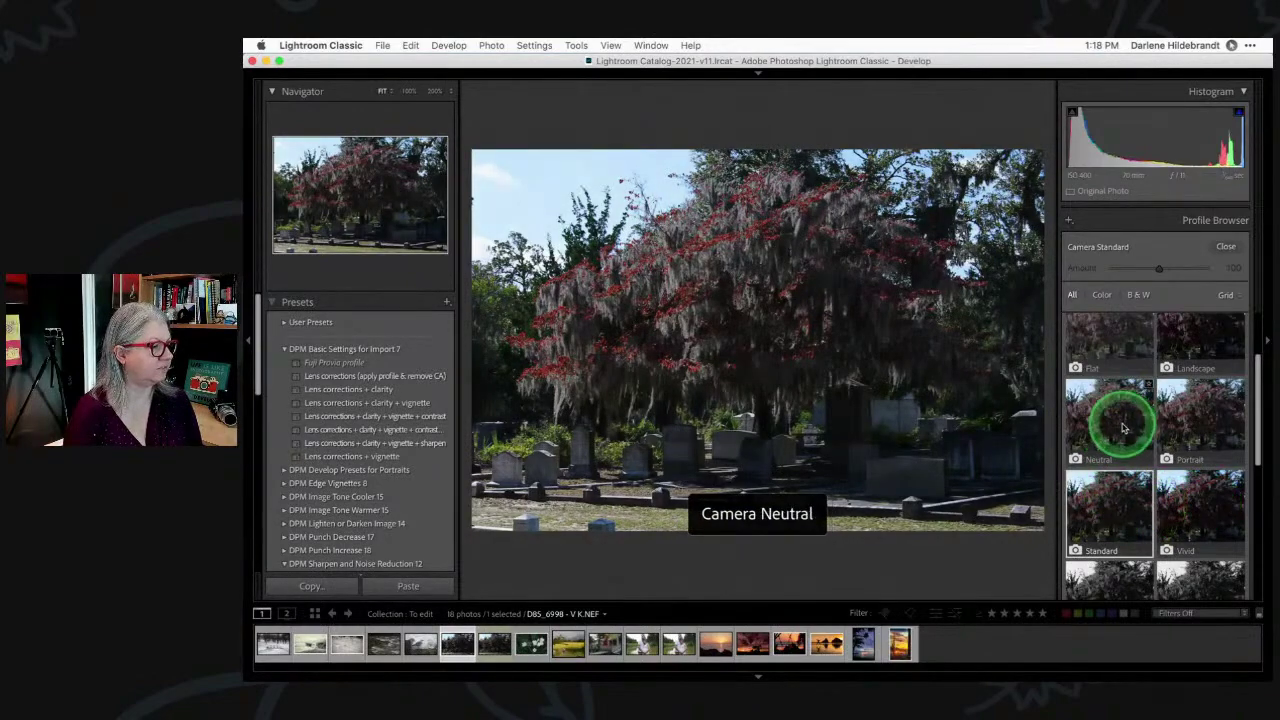
# Apply the Camera Neutral profile to the photo and return to the basic adjustments
pyautogui.click(1106, 414)
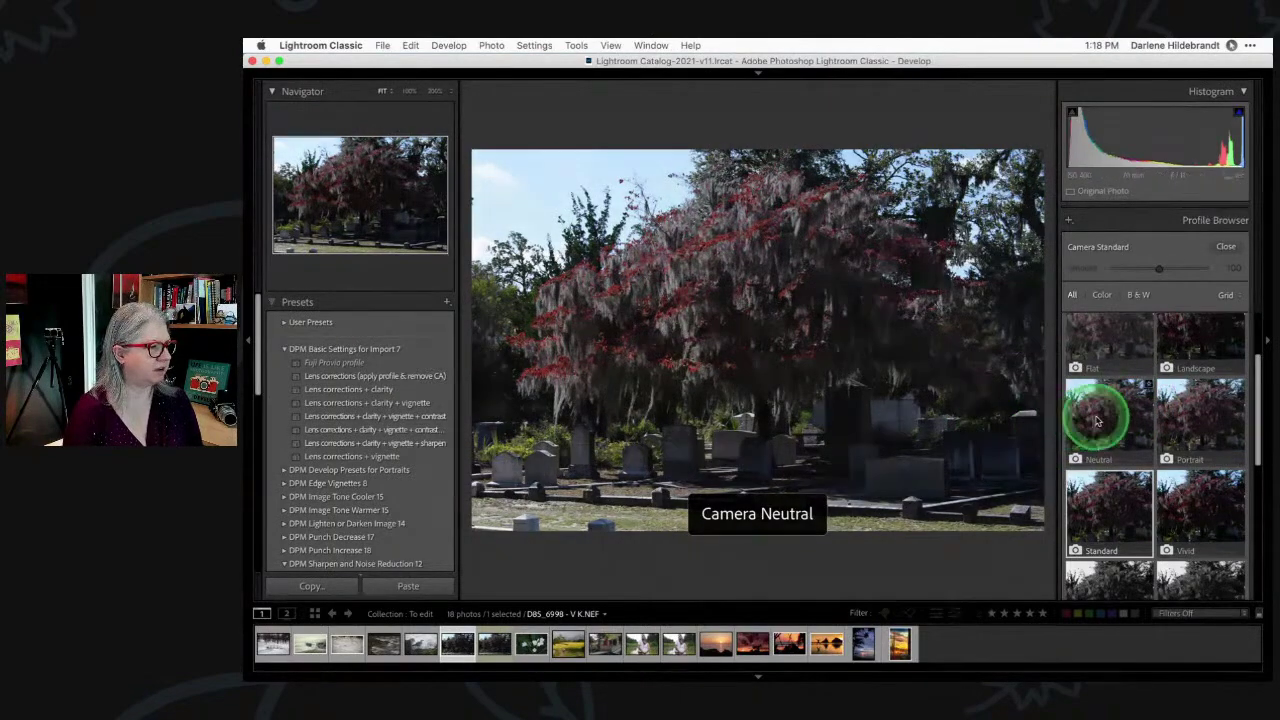
pyautogui.click(1089, 420)
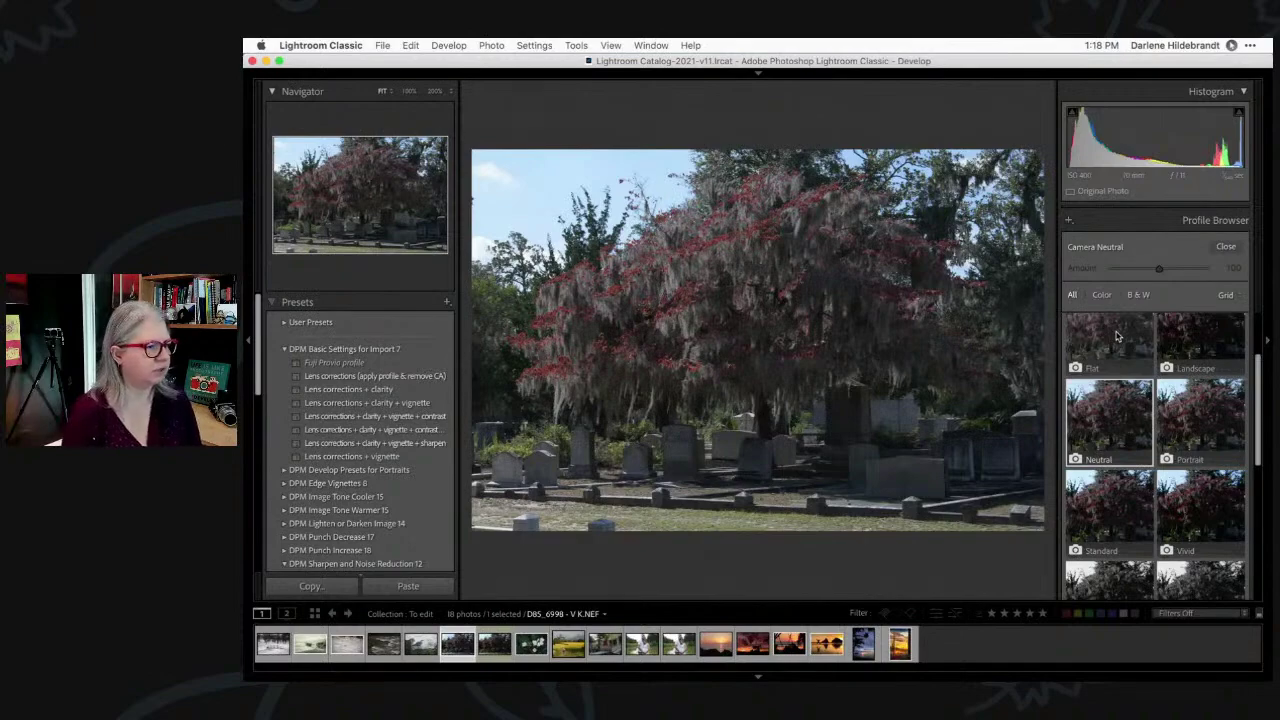
pyautogui.click(1115, 410)
pyautogui.click(1225, 246)
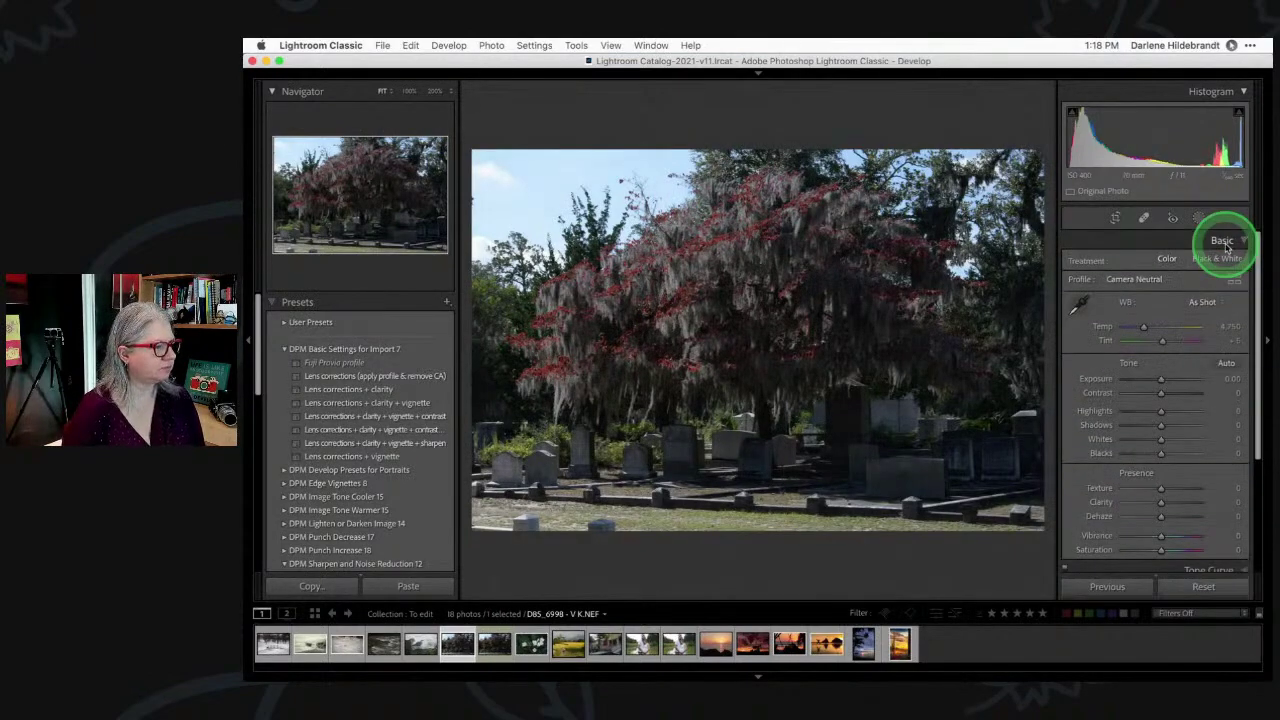
# Adjust the photo's tone with Blacks at -16, Highlights at -18 and Whites at +19
pyautogui.moveTo(1118, 408); pyautogui.dragTo(1100, 455)
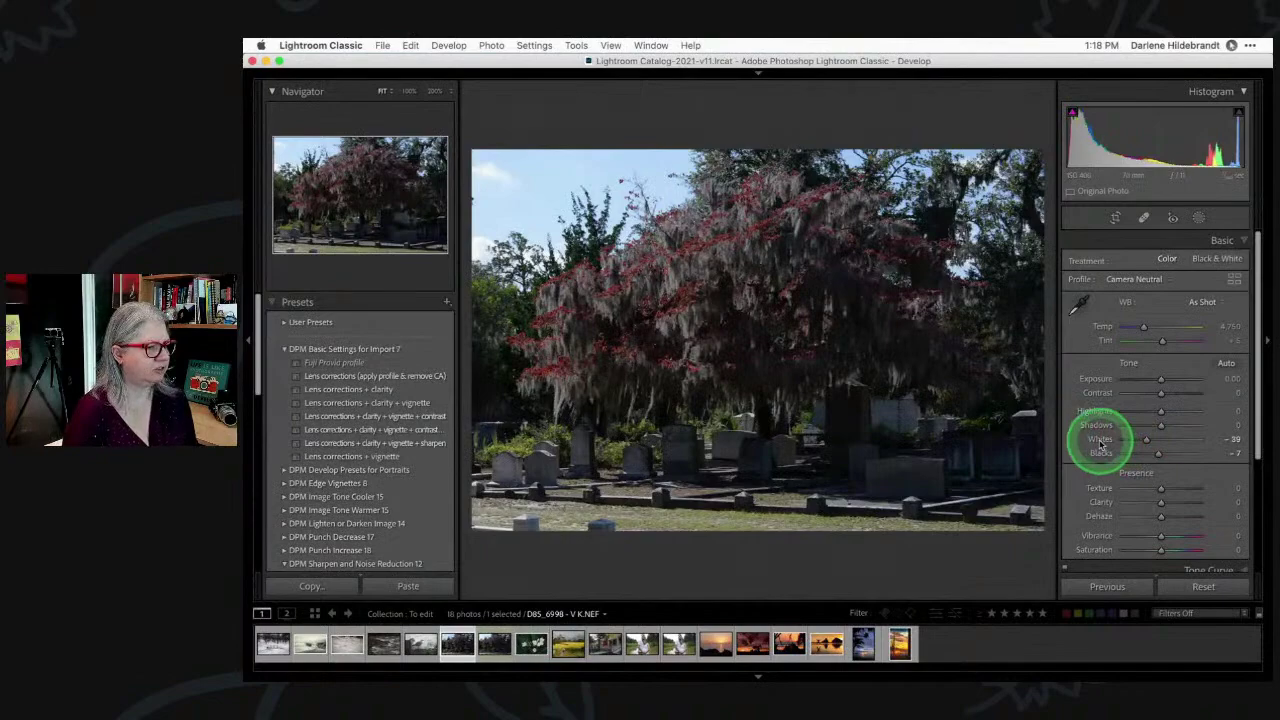
pyautogui.doubleClick(1100, 440)
pyautogui.moveTo(1155, 452); pyautogui.dragTo(1155, 455)
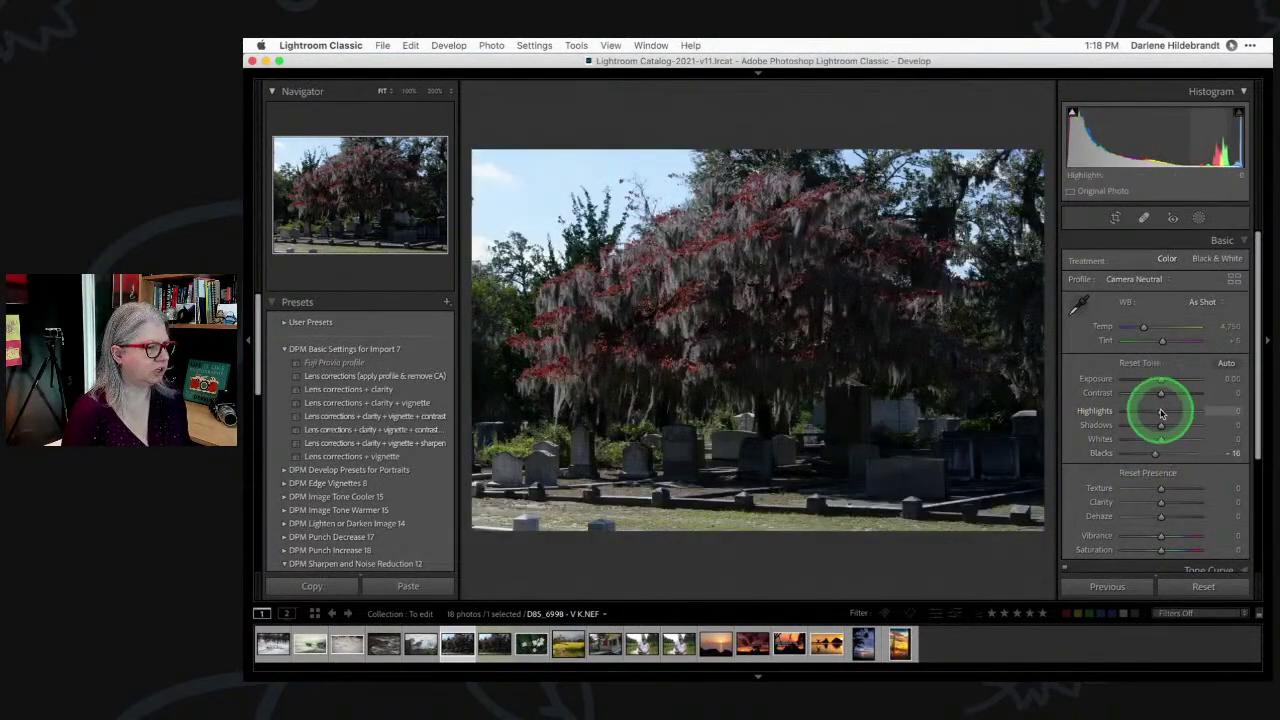
pyautogui.moveTo(1161, 411); pyautogui.dragTo(1154, 411)
pyautogui.moveTo(1161, 439); pyautogui.dragTo(1170, 443)
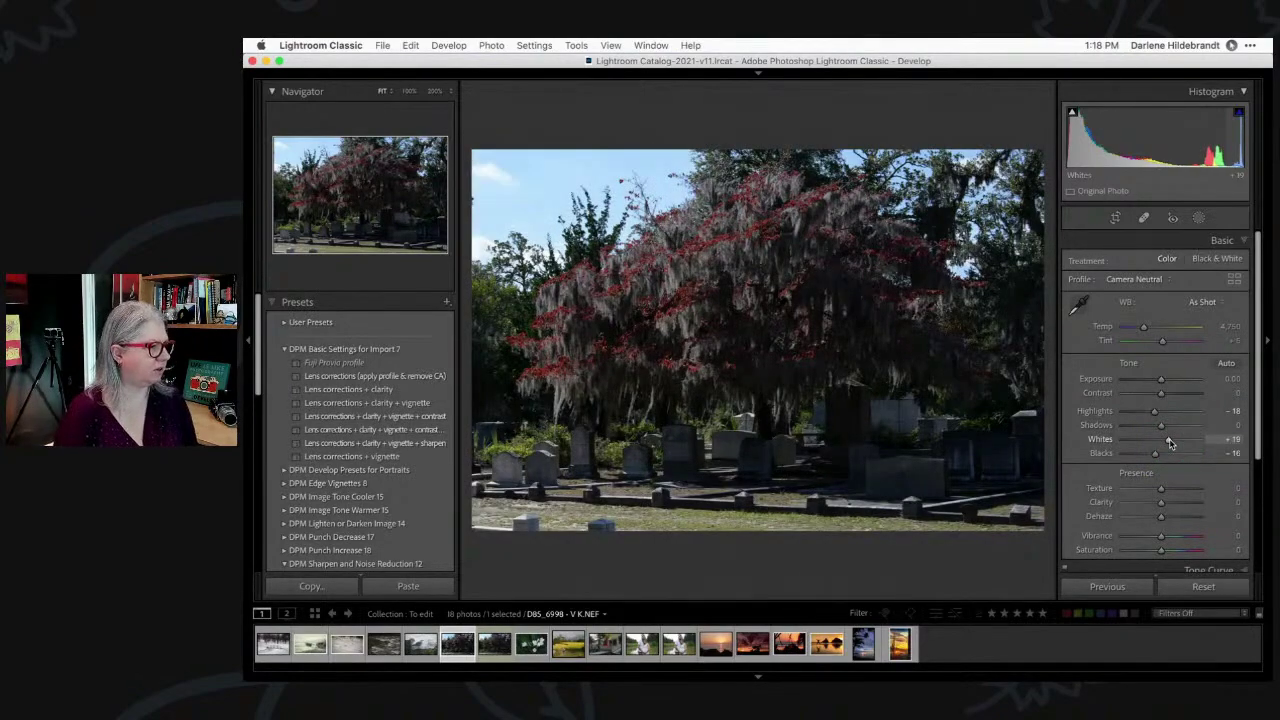
# Try an extreme tonal look with Shadows +100, Highlights -100, Blacks -7, Clarity +47 and Contrast -20
pyautogui.moveTo(1170, 443); pyautogui.dragTo(1233, 423)
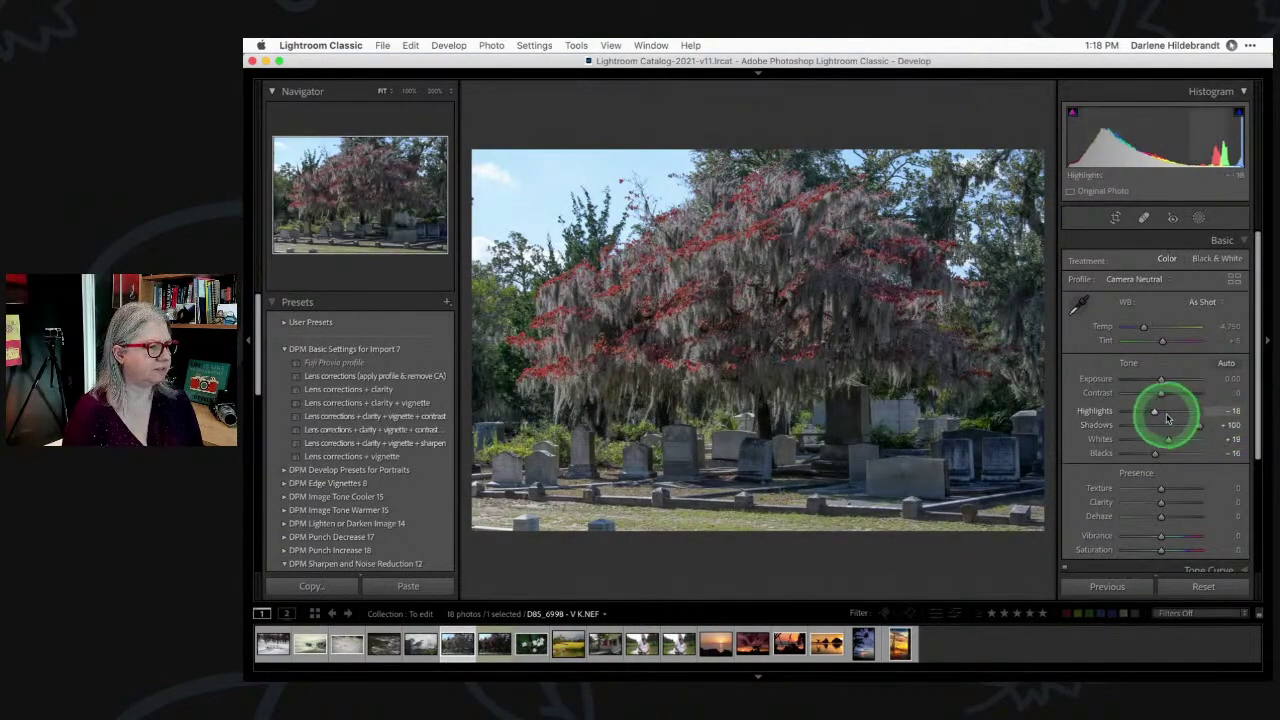
pyautogui.moveTo(1154, 411); pyautogui.dragTo(1064, 406)
pyautogui.moveTo(1161, 502); pyautogui.dragTo(1176, 501)
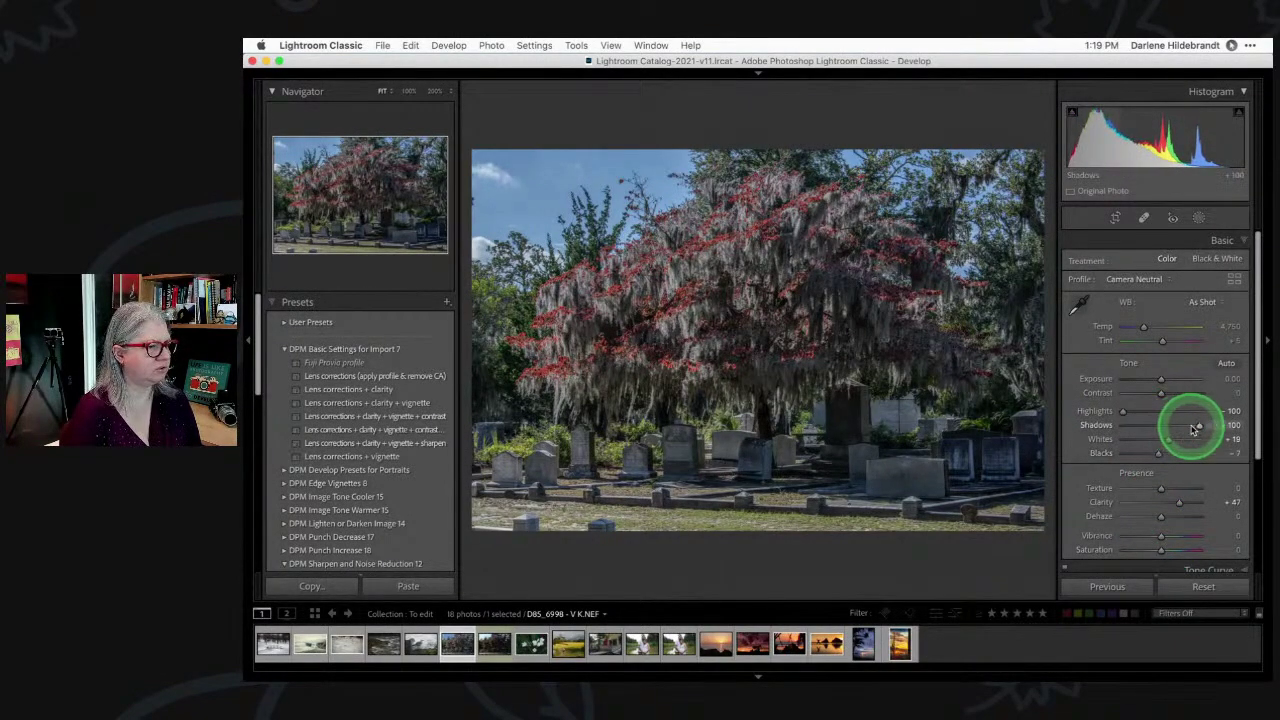
pyautogui.moveTo(1161, 393); pyautogui.dragTo(1155, 395)
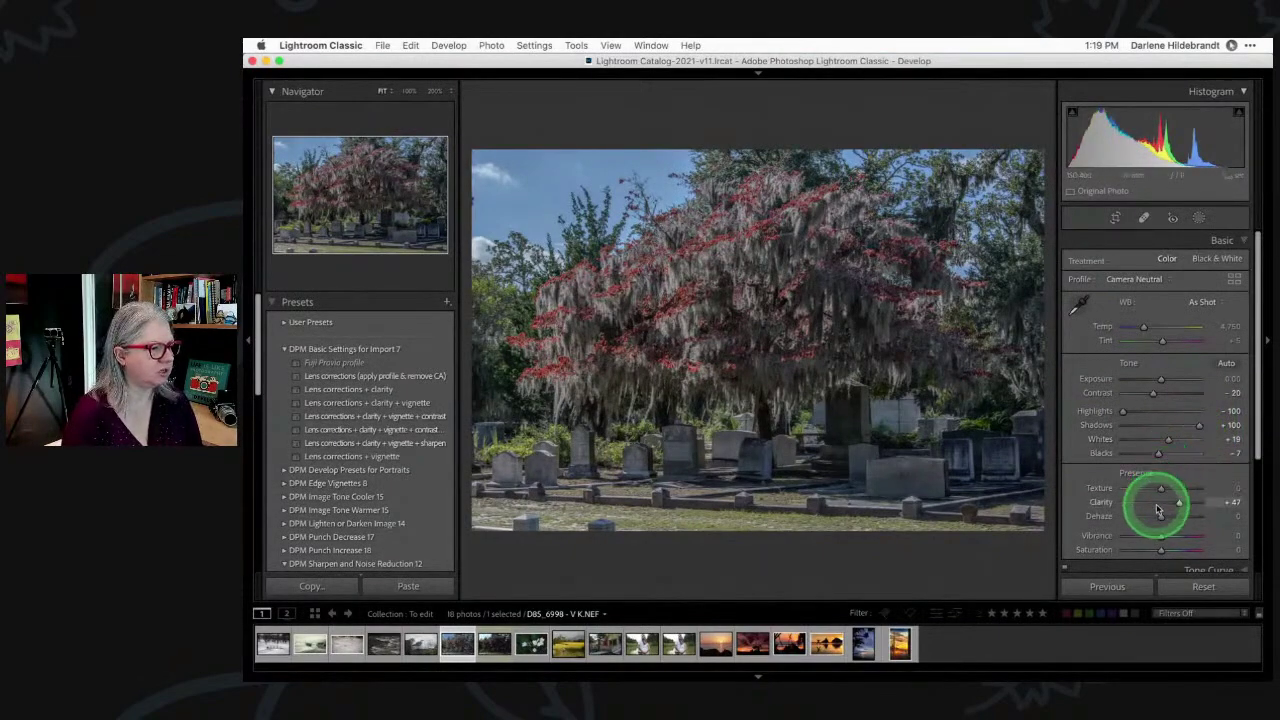
# Reset Whites, Blacks and Clarity to 0 and raise the photo's Saturation to +84
pyautogui.moveTo(1169, 443); pyautogui.dragTo(1158, 443)
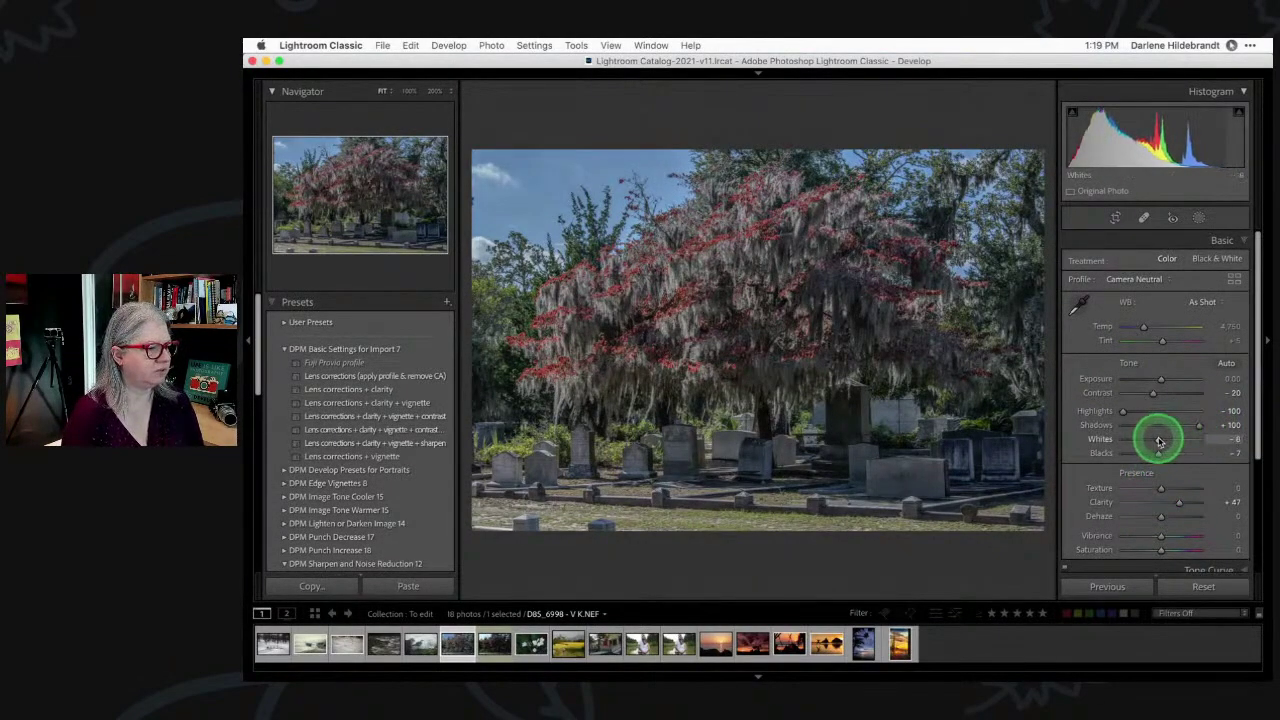
pyautogui.doubleClick(1158, 440)
pyautogui.doubleClick(1158, 452)
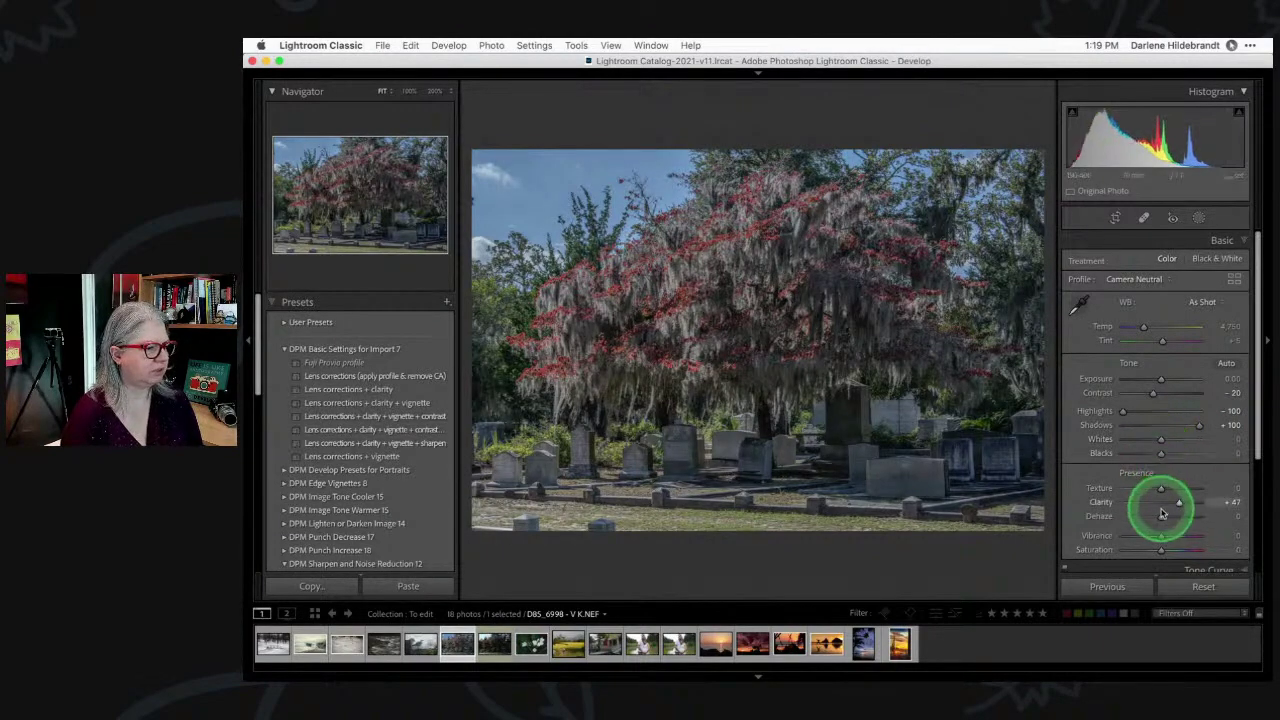
pyautogui.doubleClick(1173, 502)
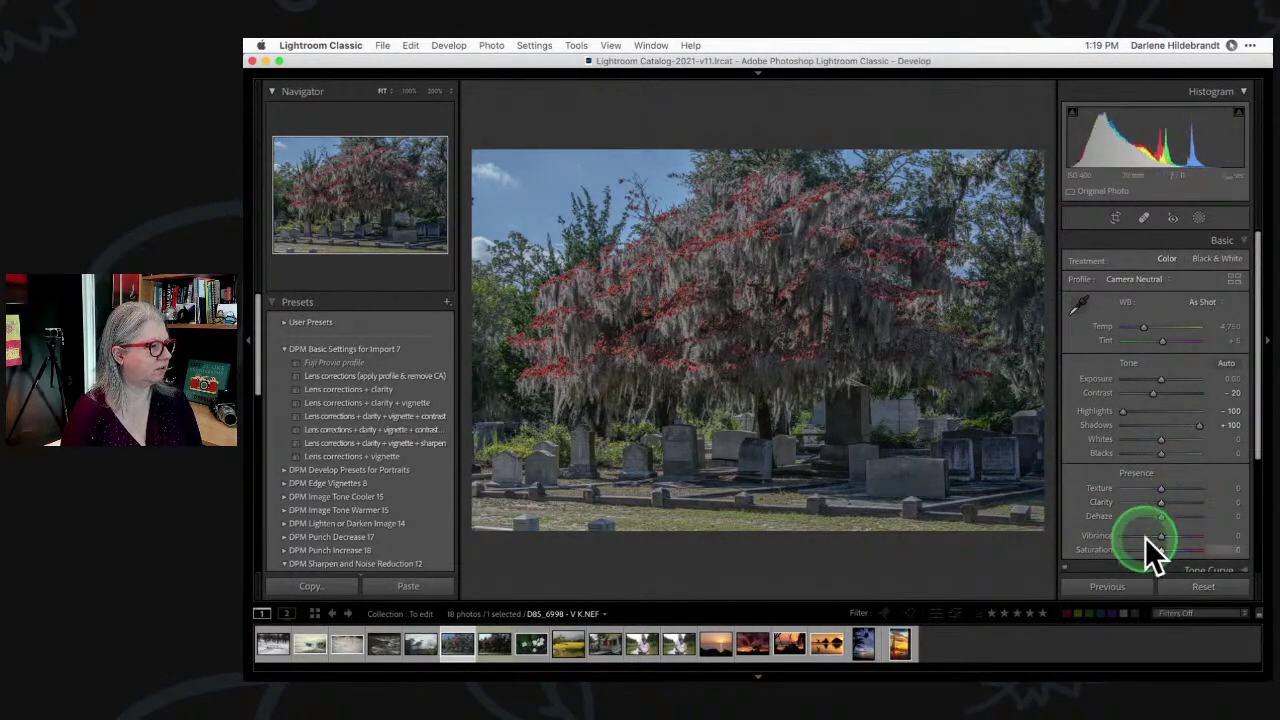
pyautogui.doubleClick(1160, 549)
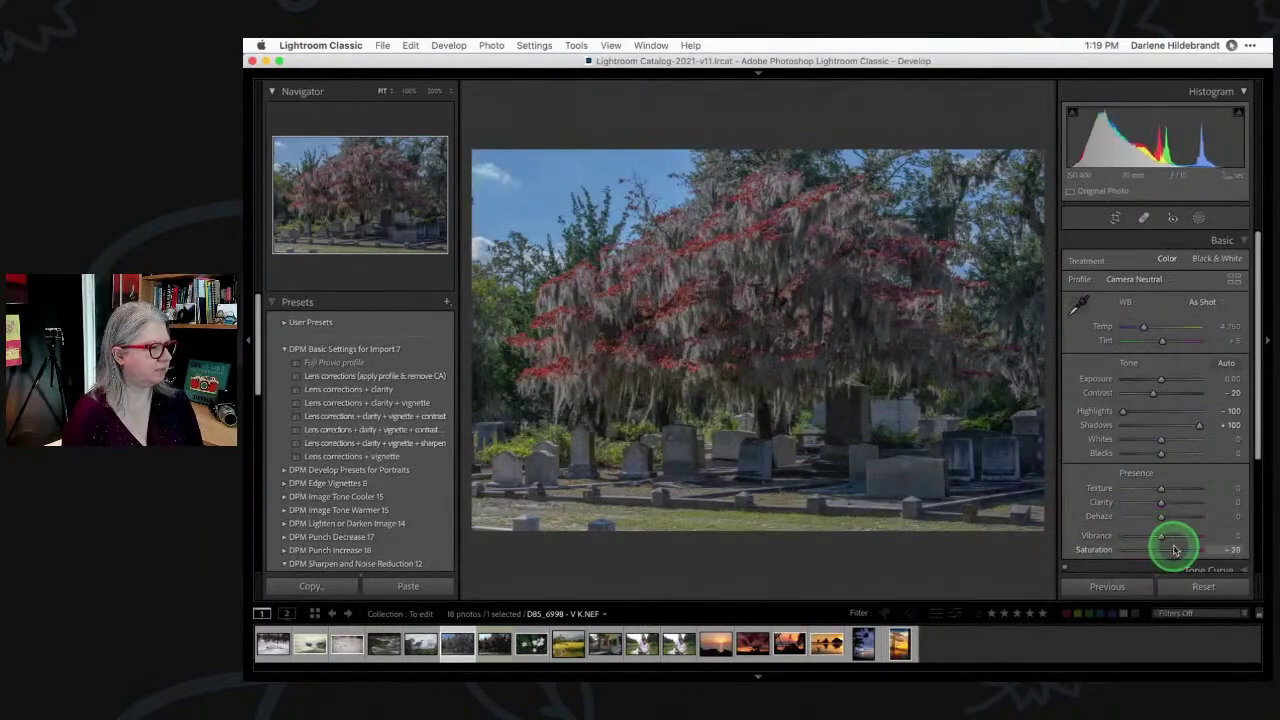
pyautogui.moveTo(1176, 549); pyautogui.dragTo(1193, 549)
pyautogui.click(1168, 510)
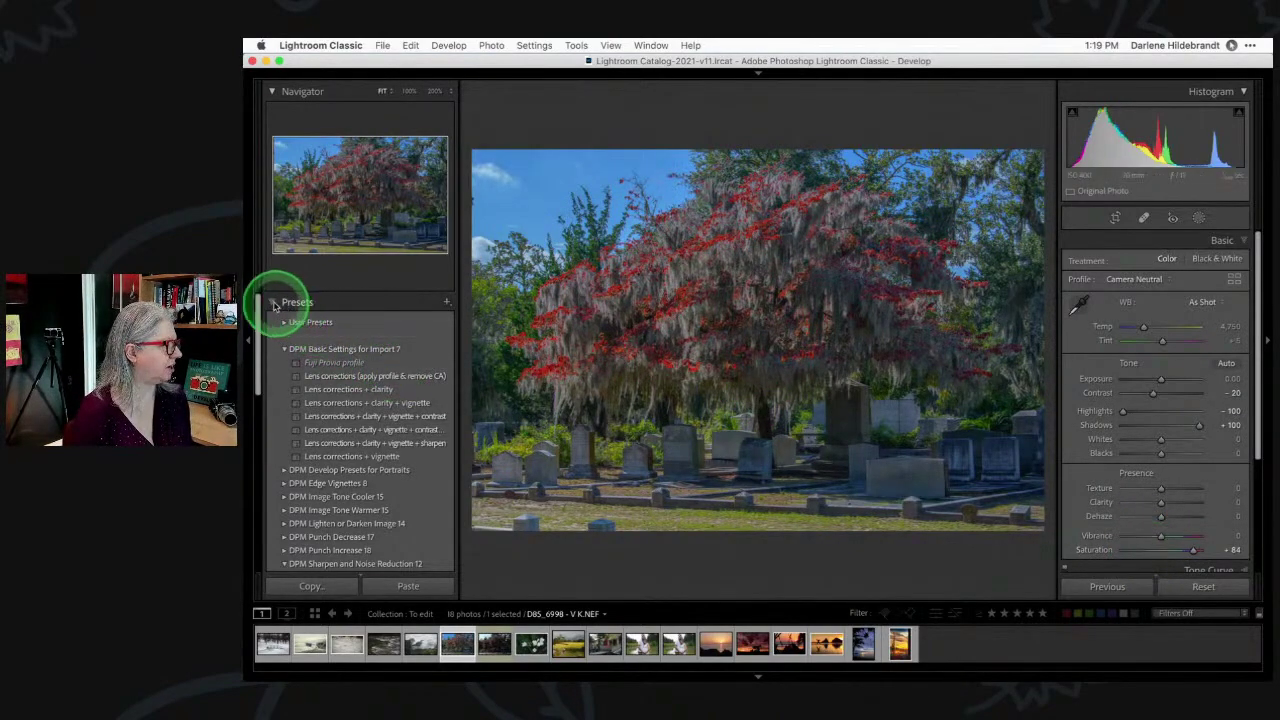
# Revert the photo in its edit history to the entry where Whites was set to +19
pyautogui.click(272, 304)
pyautogui.click(272, 345)
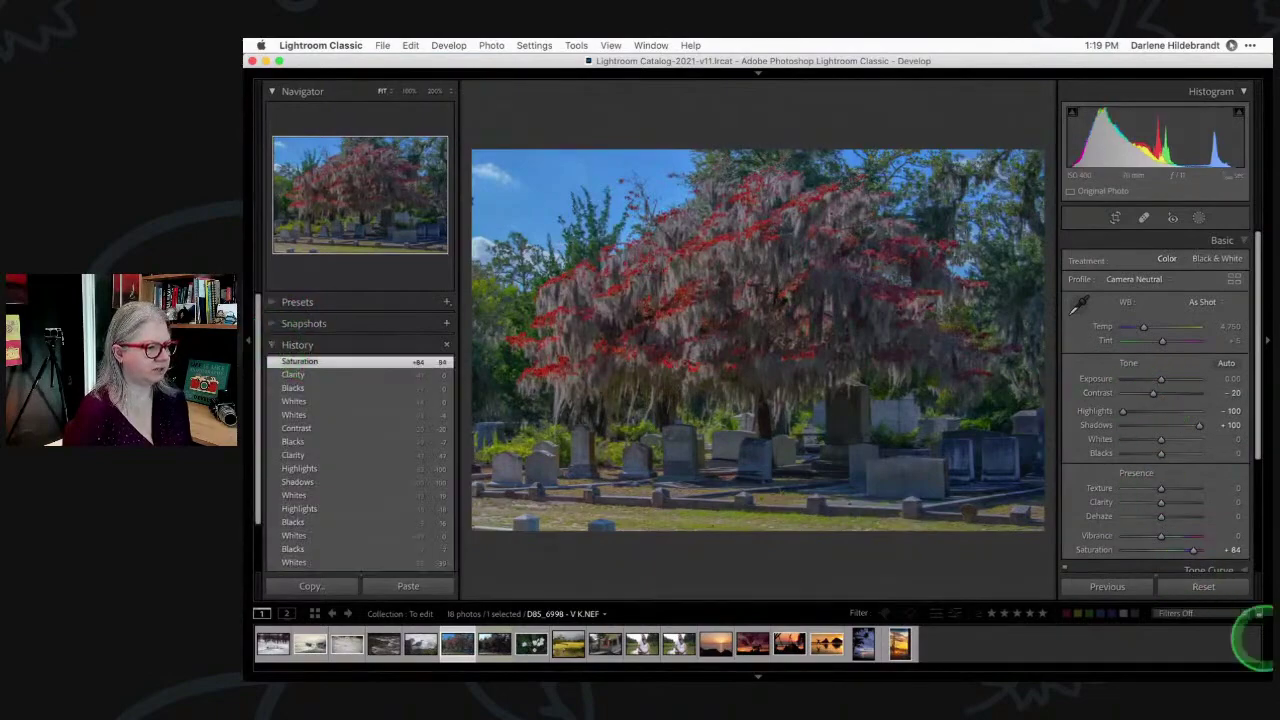
pyautogui.scroll(-3, 294, 393)
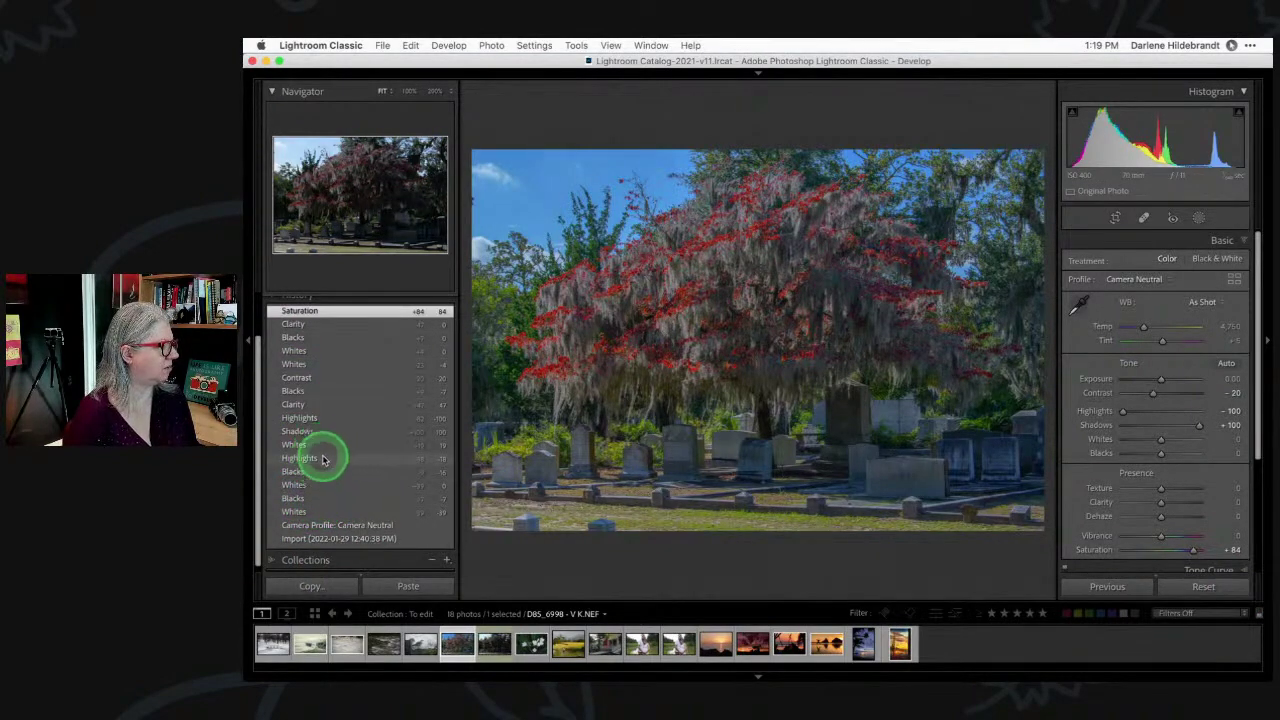
pyautogui.click(323, 459)
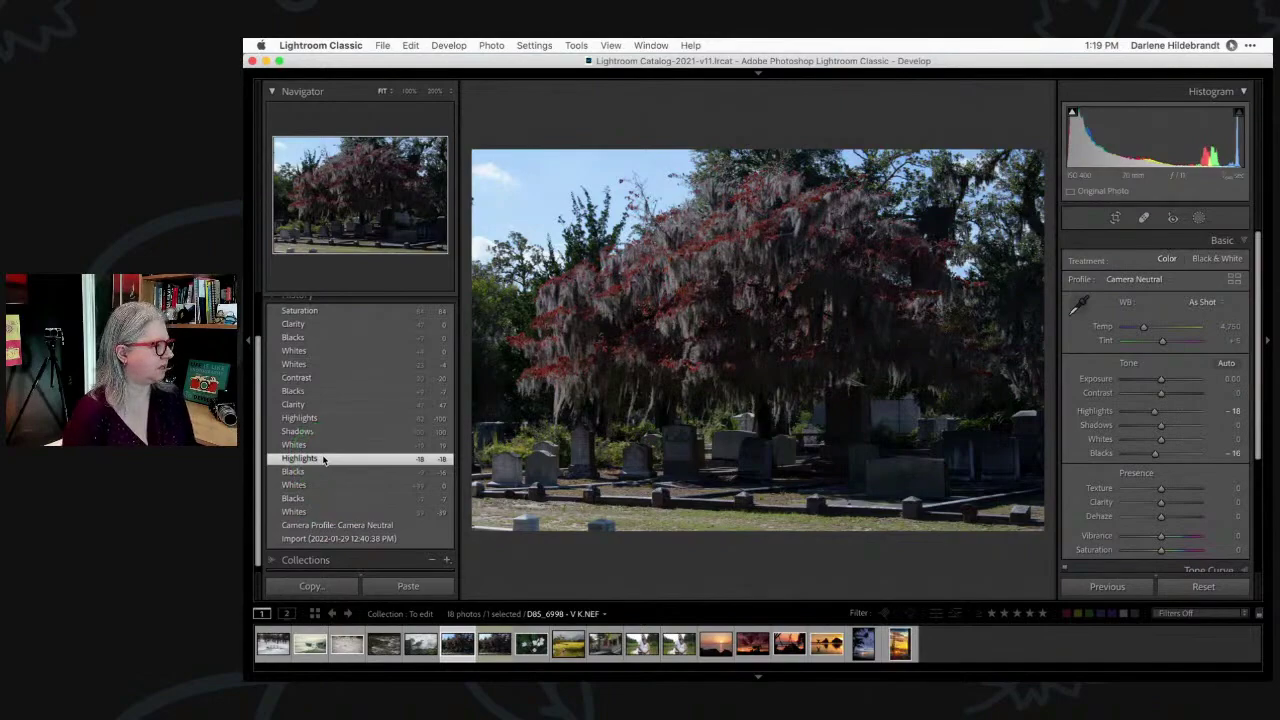
pyautogui.click(323, 458)
pyautogui.click(328, 431)
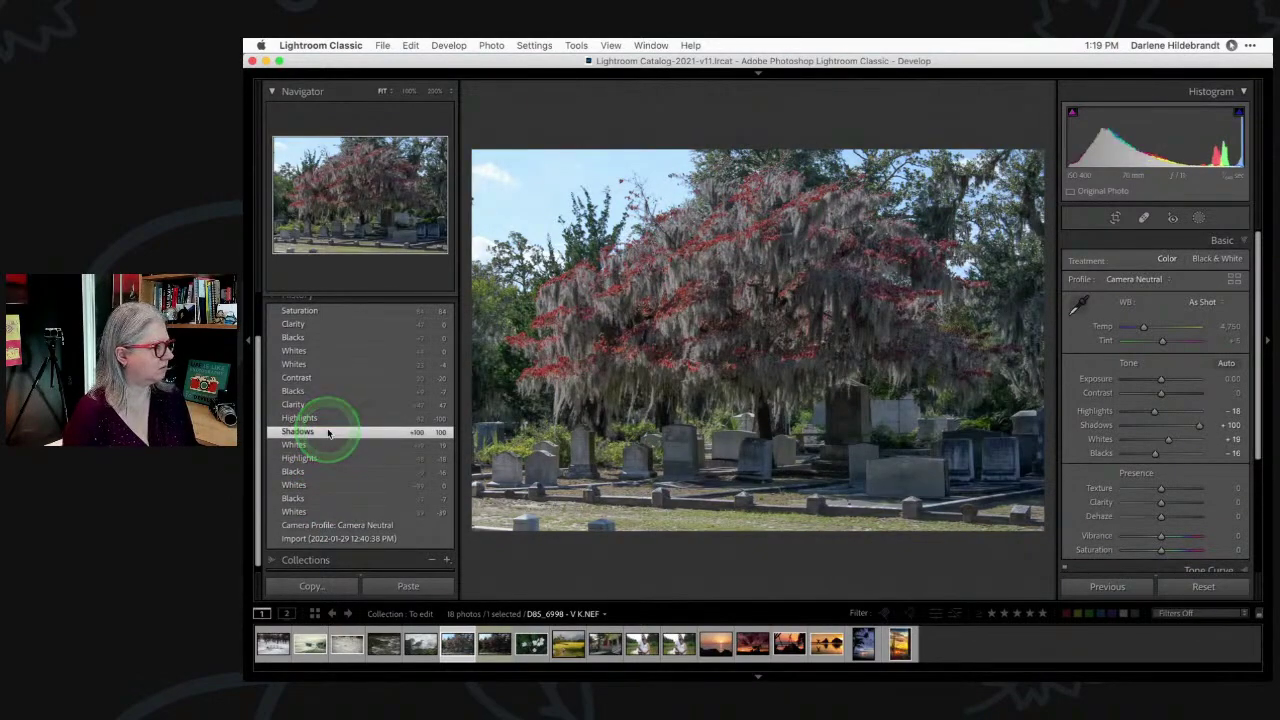
pyautogui.click(329, 446)
pyautogui.click(293, 353)
pyautogui.click(348, 443)
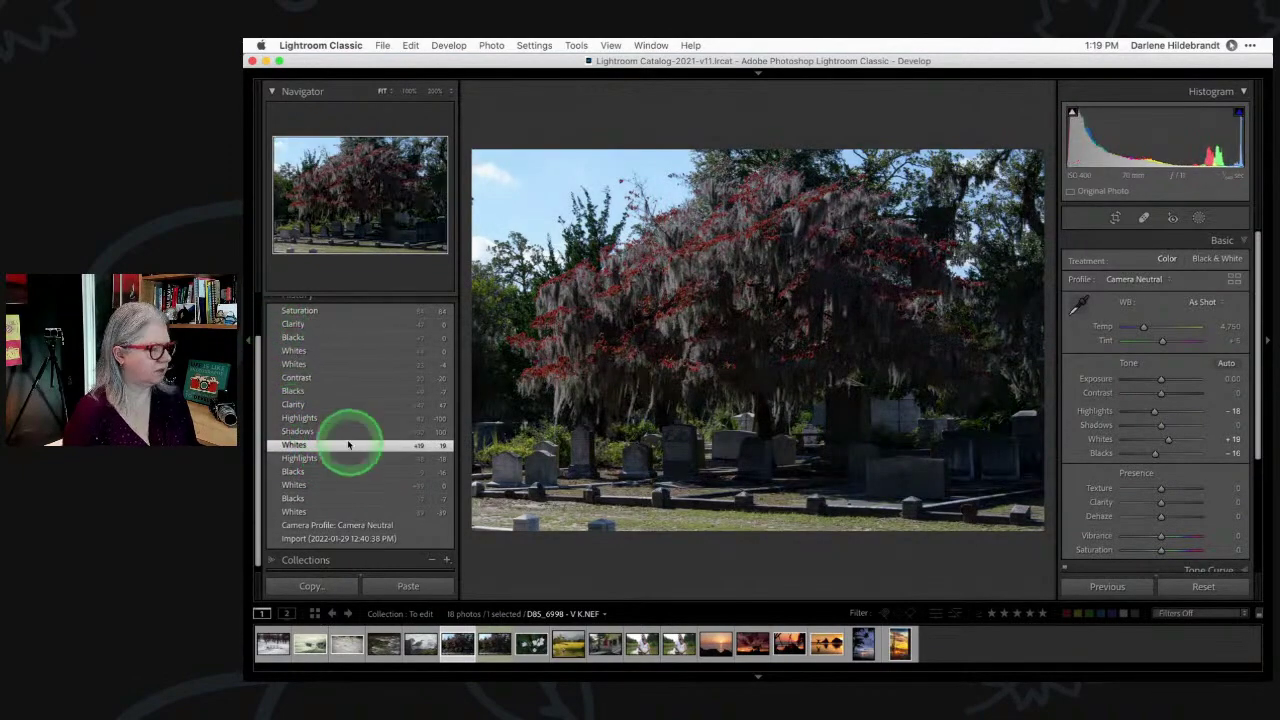
pyautogui.scroll(3, 340, 434)
pyautogui.click(271, 308)
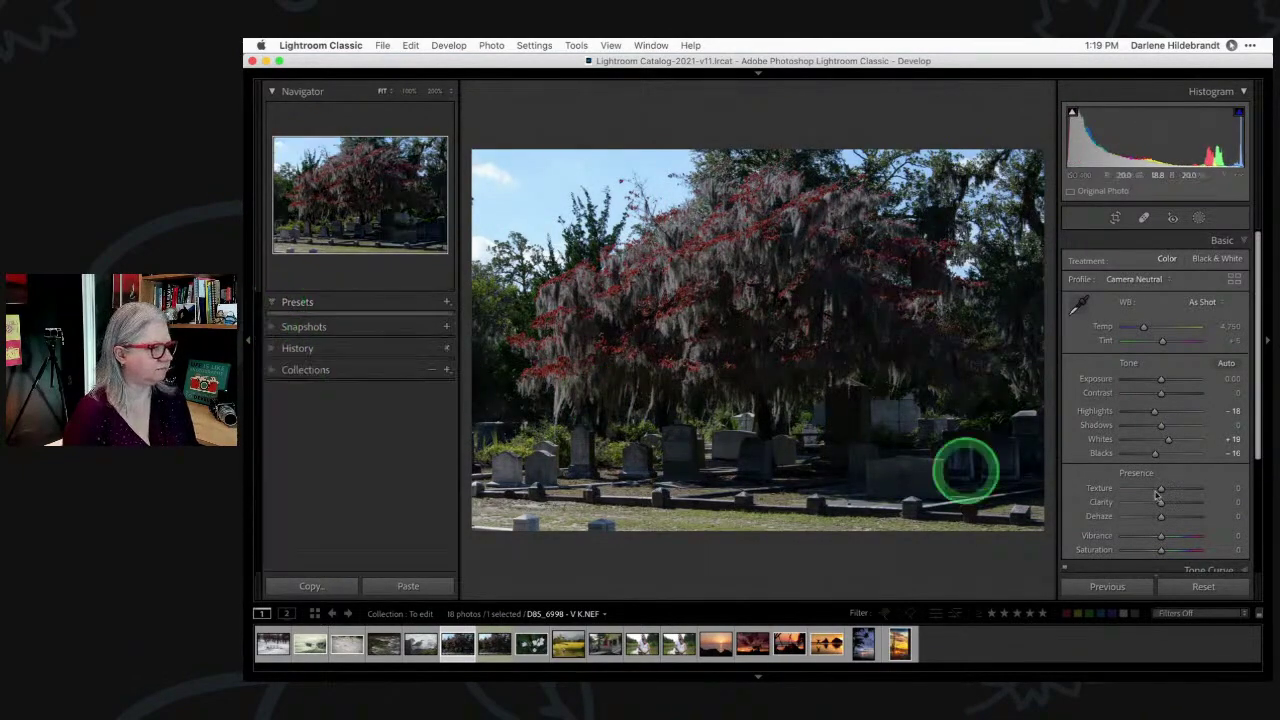
# Lighten the photo's Shadows to +30 and lower its Highlights to -31
pyautogui.moveTo(1163, 427); pyautogui.dragTo(1172, 427)
pyautogui.moveTo(1156, 411); pyautogui.dragTo(1150, 414)
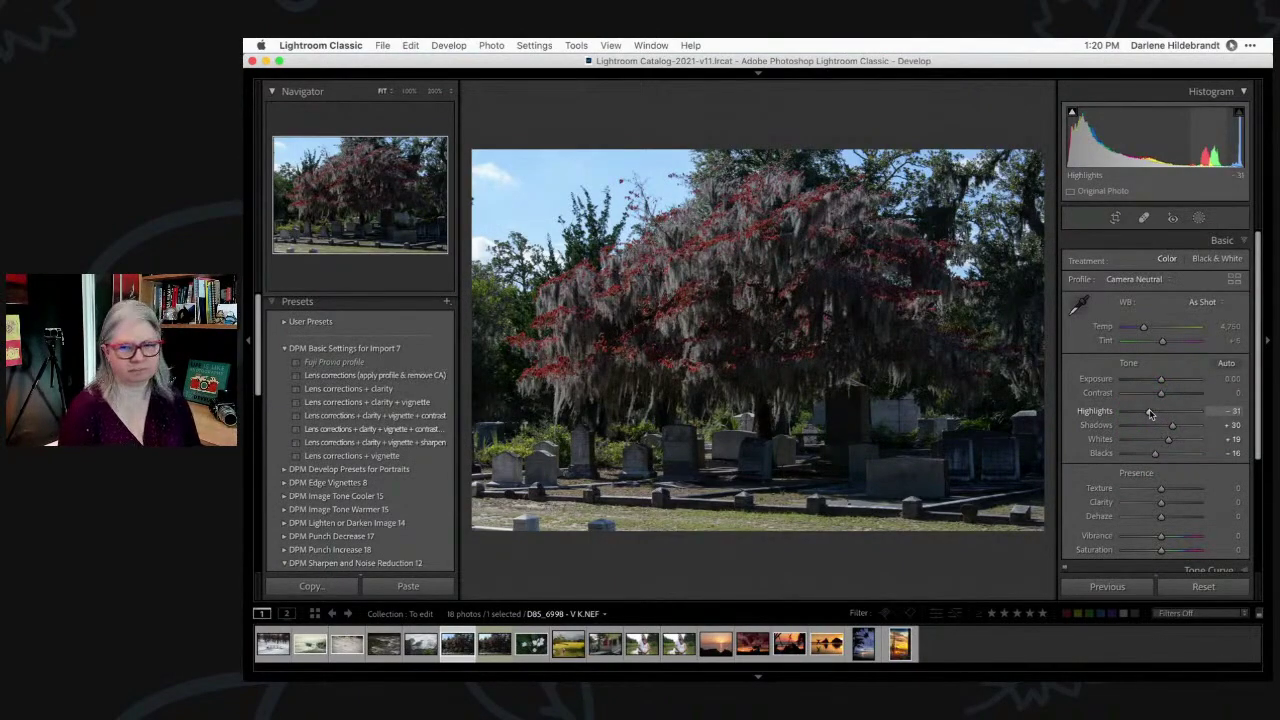
pyautogui.moveTo(1149, 412); pyautogui.dragTo(1150, 422)
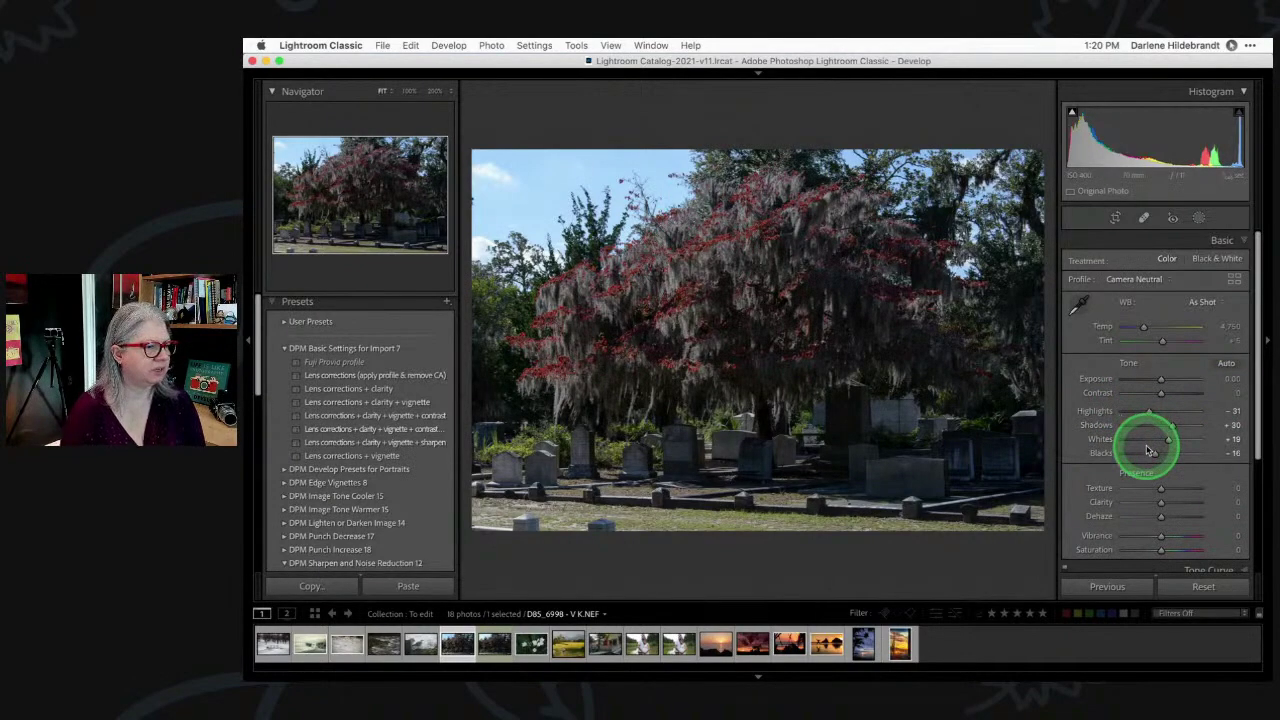
# Choose the Daylight white balance, then fine-tune it to a Temp of 5,252 and a Tint of +7
pyautogui.click(1203, 301)
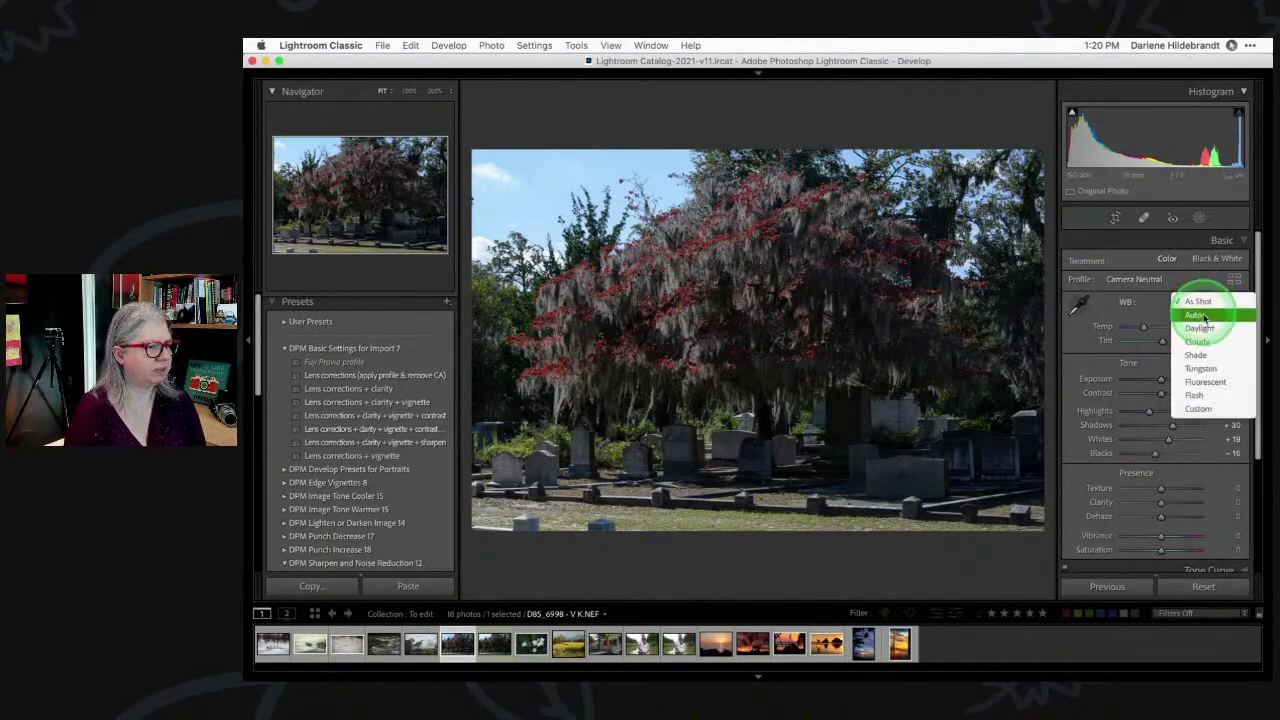
pyautogui.click(1202, 329)
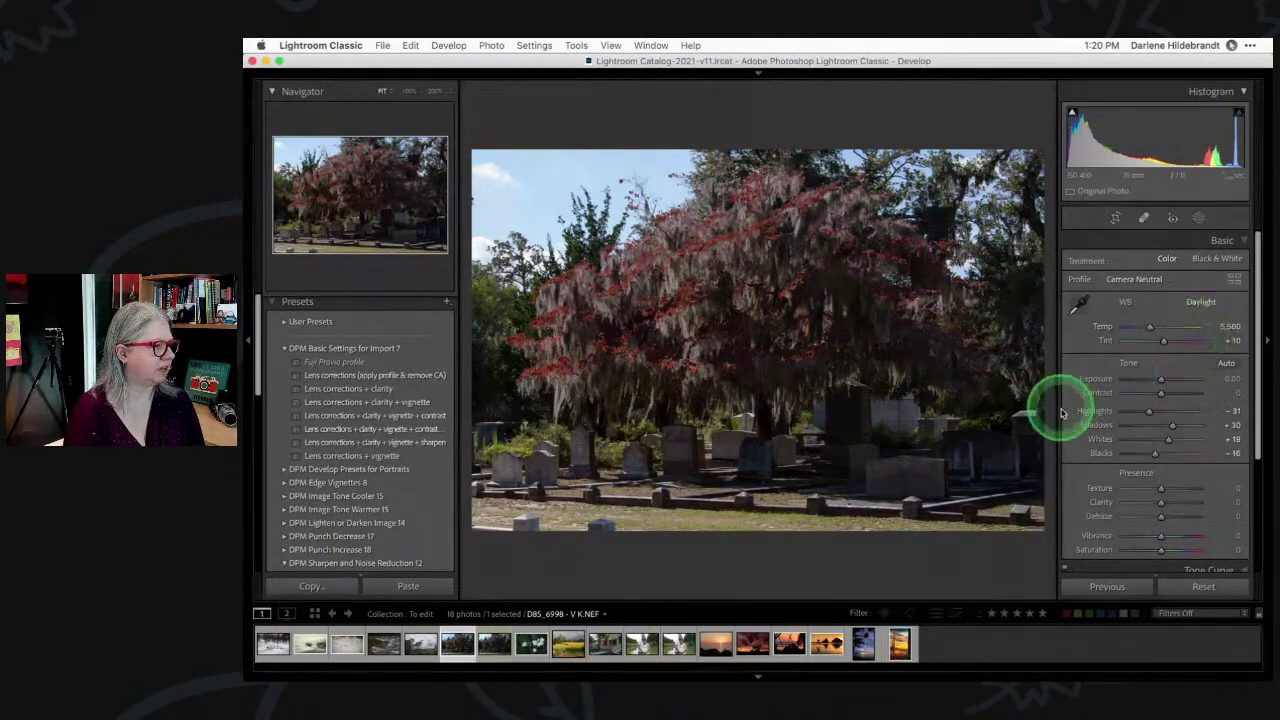
pyautogui.moveTo(1164, 344); pyautogui.dragTo(1165, 343)
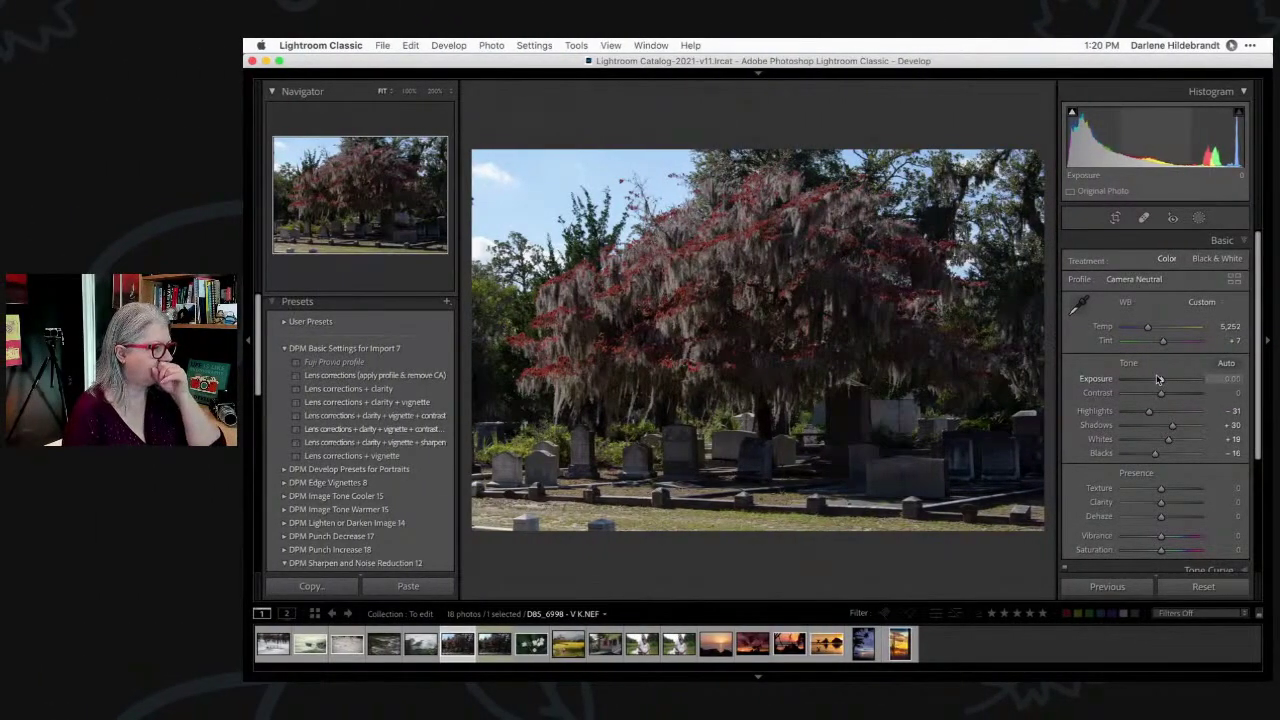
# Darken the grass's colour luminance by targeting it directly in the photo, to Yellow -74 and Green -70
pyautogui.scroll(-4, 1158, 380)
pyautogui.moveTo(1160, 402); pyautogui.dragTo(1165, 467)
pyautogui.click(1165, 467)
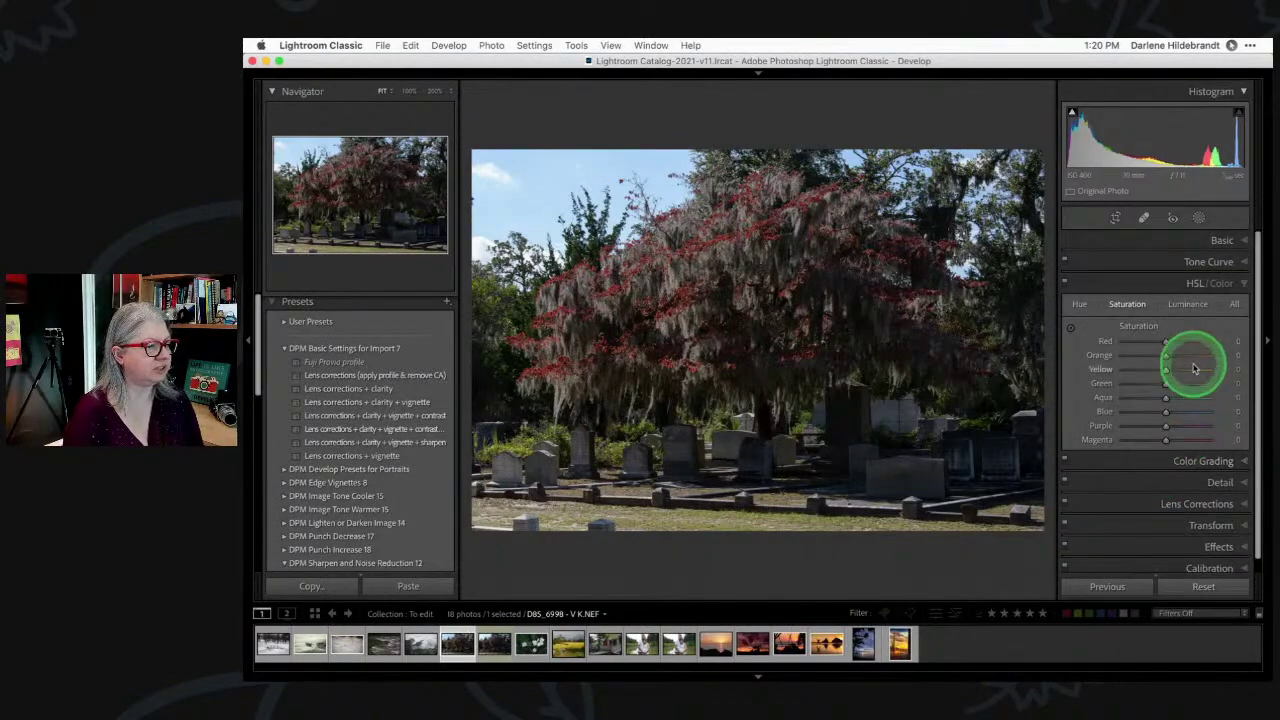
pyautogui.click(1188, 308)
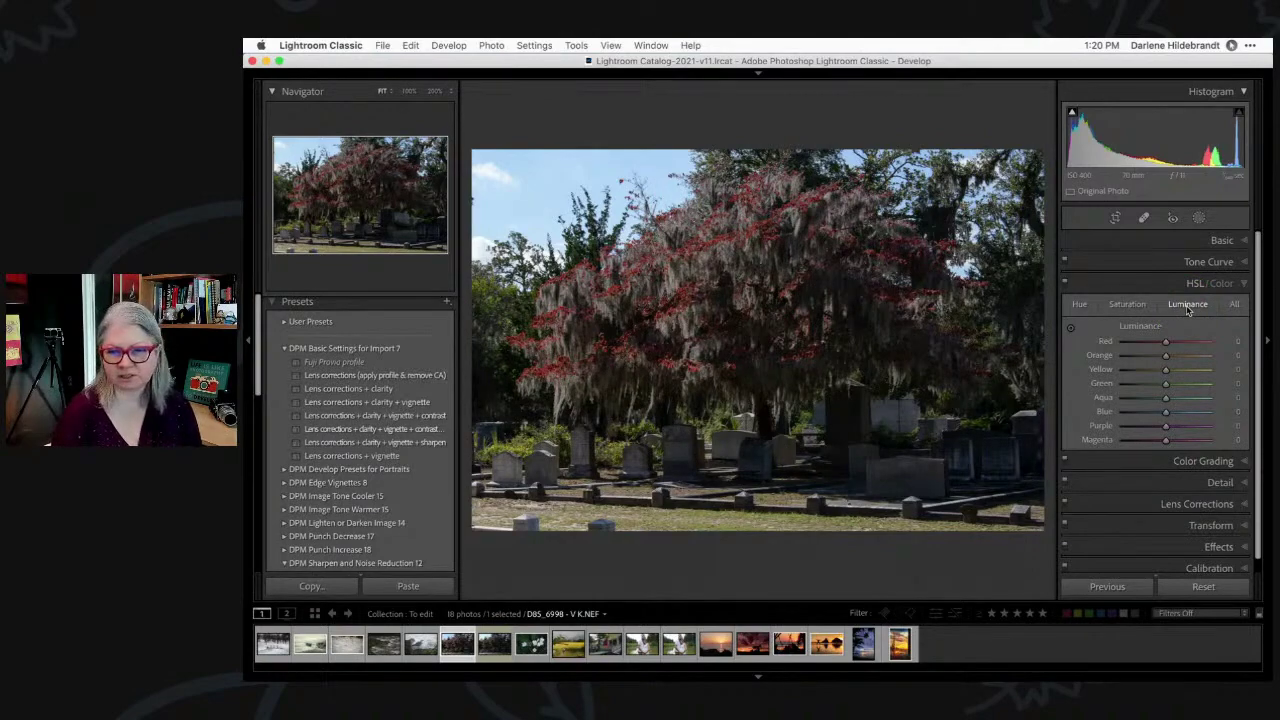
pyautogui.click(1071, 330)
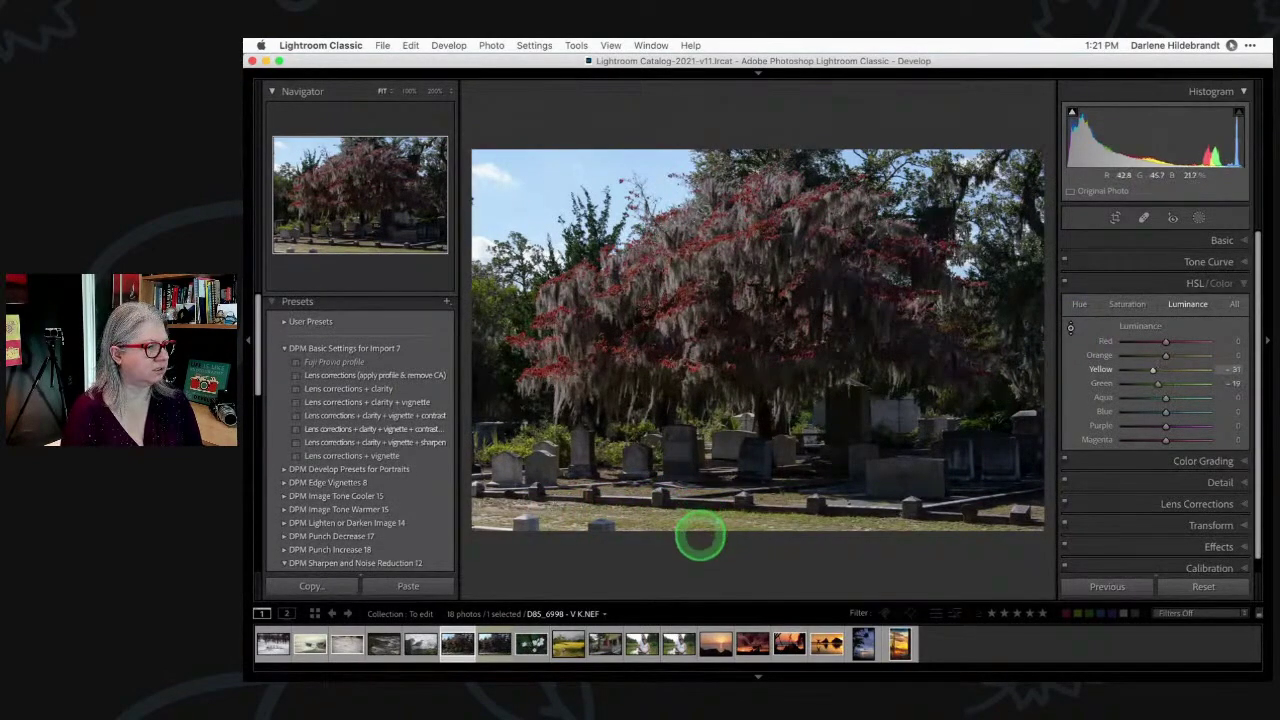
pyautogui.moveTo(697, 473)
pyautogui.mouseDown()
pyautogui.moveTo(694, 403)
pyautogui.moveTo(700, 594)
pyautogui.moveTo(700, 334)
pyautogui.moveTo(709, 597)
pyautogui.moveTo(702, 393)
pyautogui.moveTo(700, 492)
pyautogui.mouseUp()
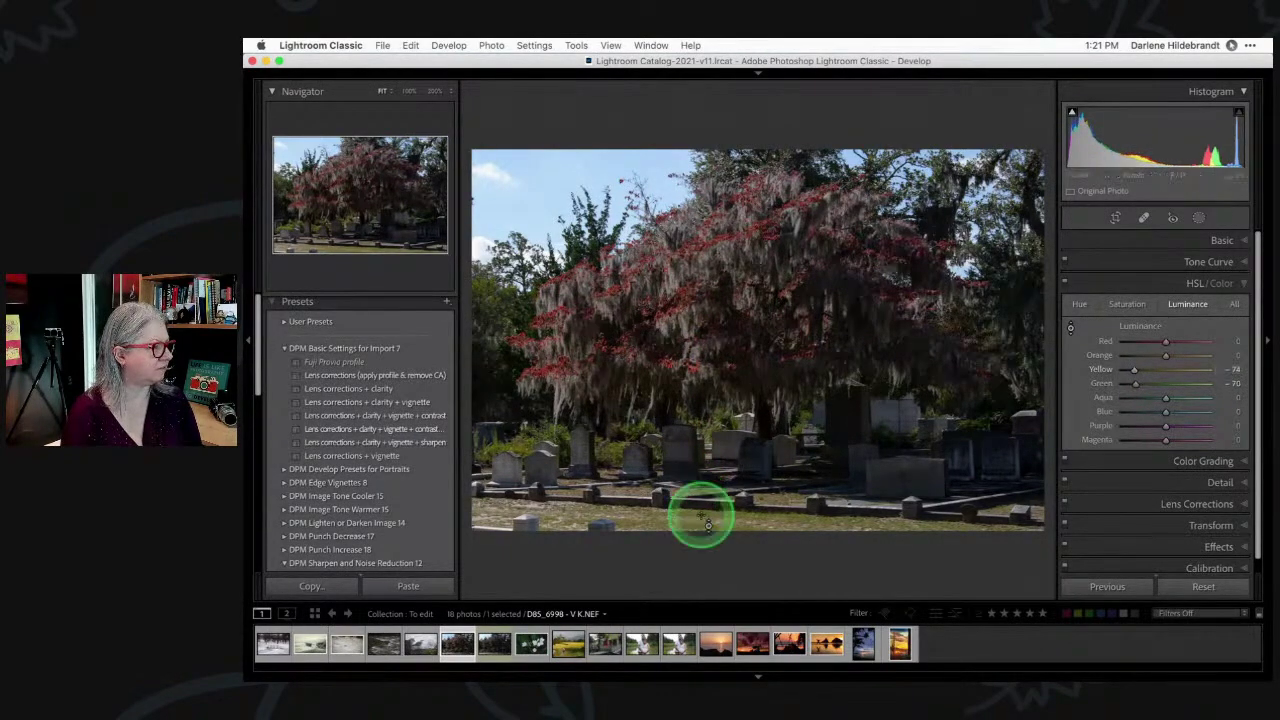
# Darken the sky's luminance to Blue -32 and Aqua -2, and brighten the tree's to Red +6 and Orange +10
pyautogui.moveTo(556, 172); pyautogui.dragTo(556, 205)
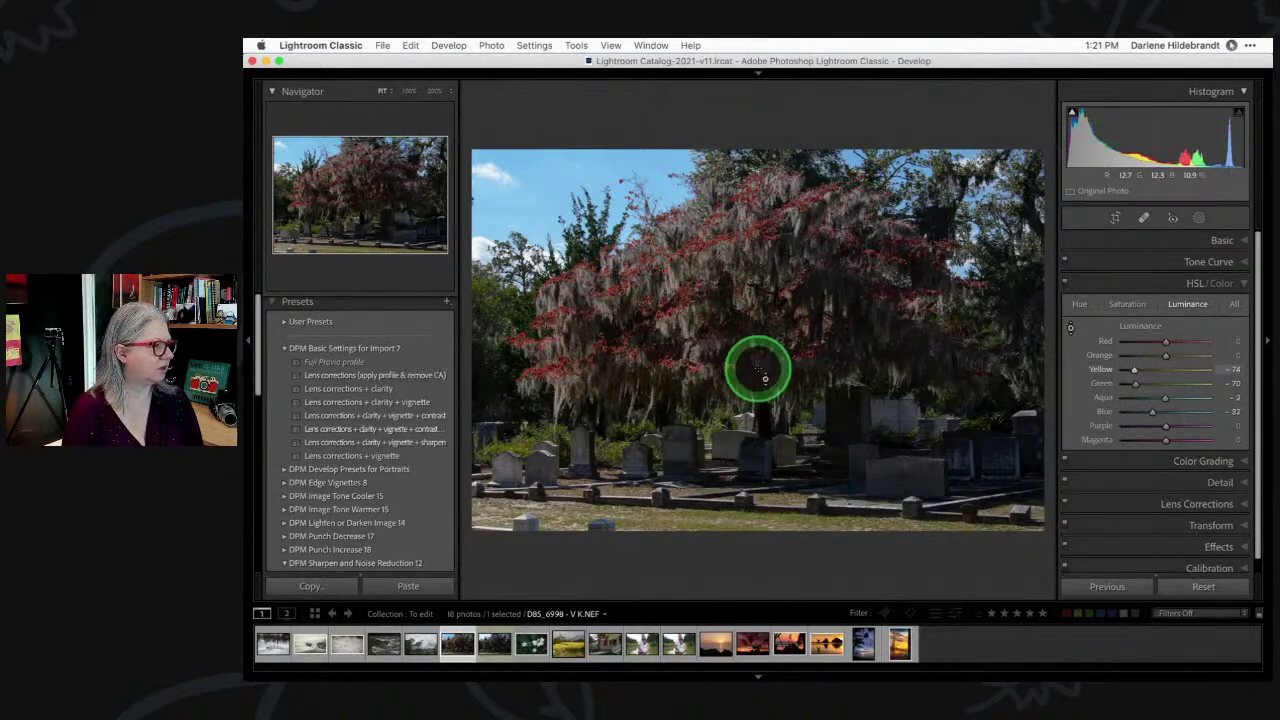
pyautogui.moveTo(761, 376); pyautogui.dragTo(757, 337)
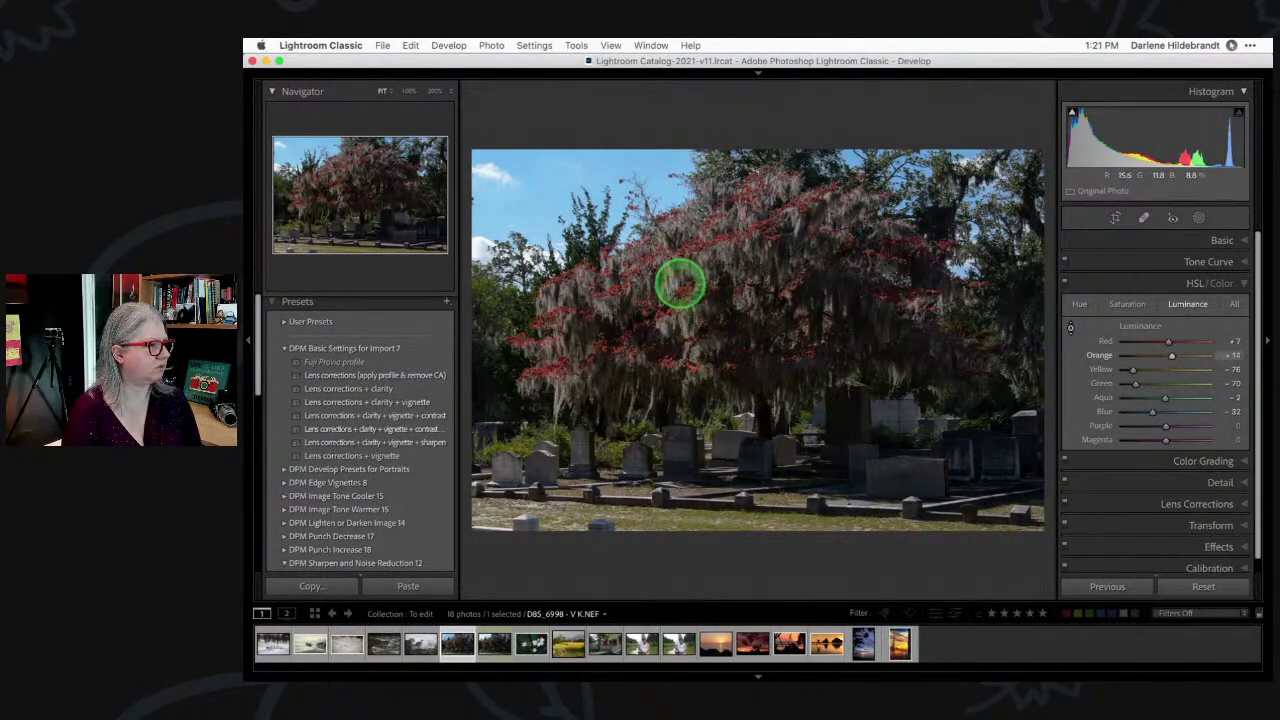
pyautogui.moveTo(681, 276); pyautogui.dragTo(680, 288)
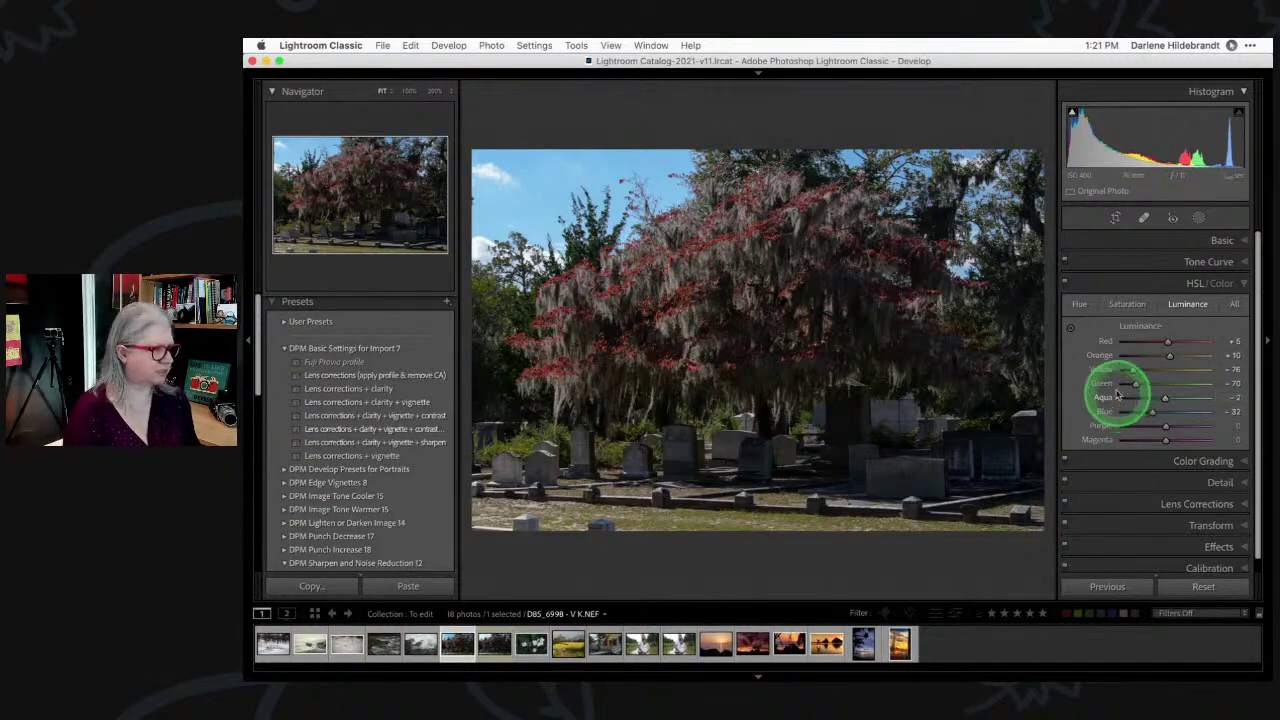
# Compare the photo with and without the HSL adjustments, leaving them enabled
pyautogui.click(1064, 284)
pyautogui.click(1065, 285)
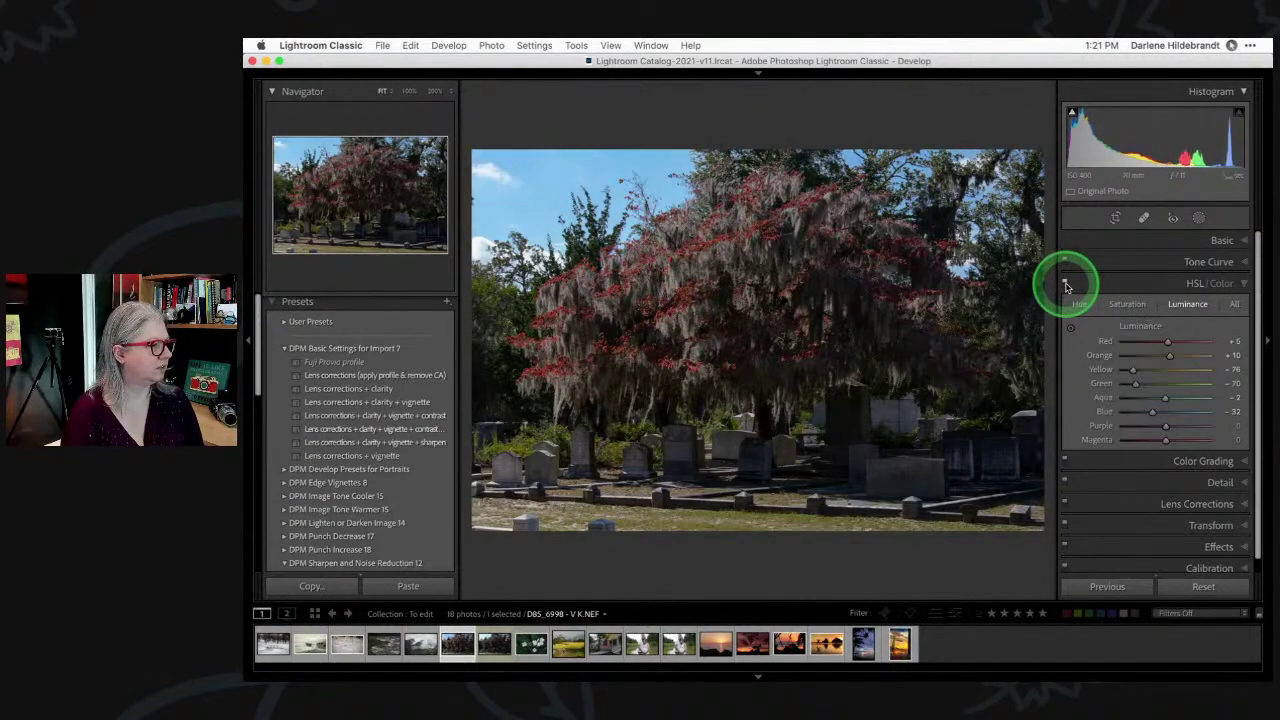
pyautogui.click(1065, 285)
pyautogui.click(1065, 285)
pyautogui.click(1066, 286)
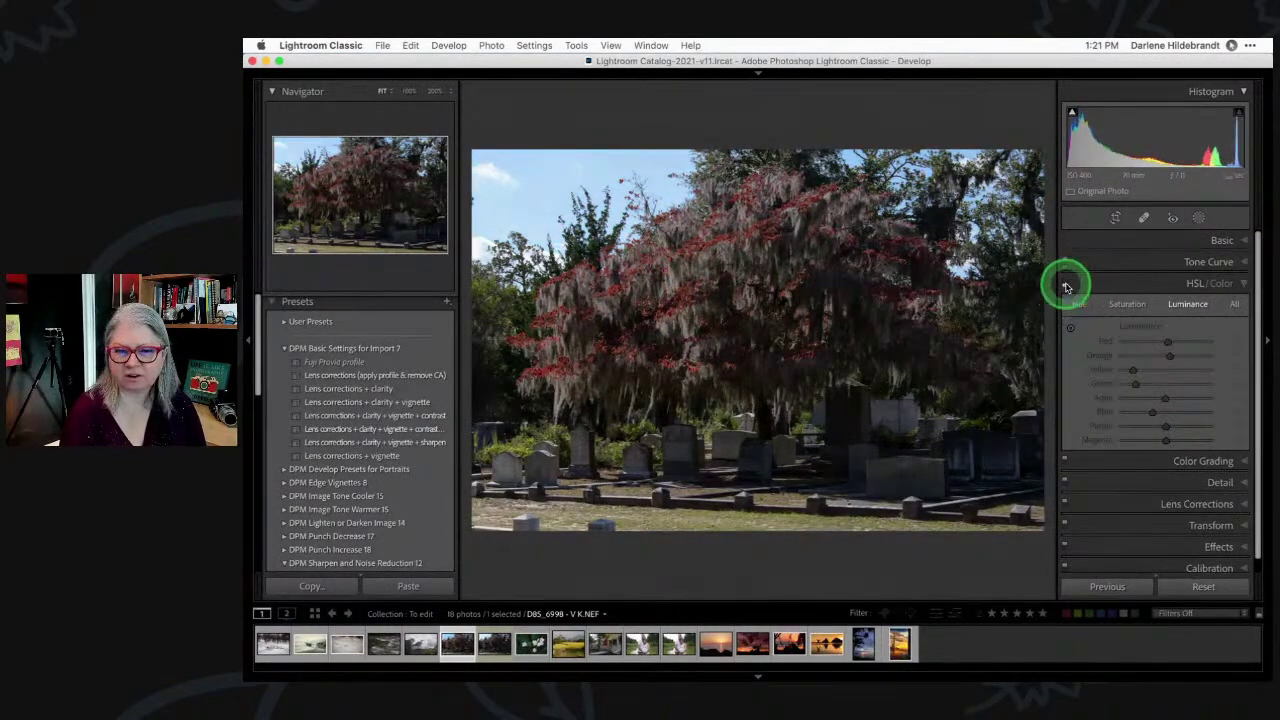
pyautogui.click(1066, 286)
pyautogui.click(1066, 286)
pyautogui.click(1066, 286)
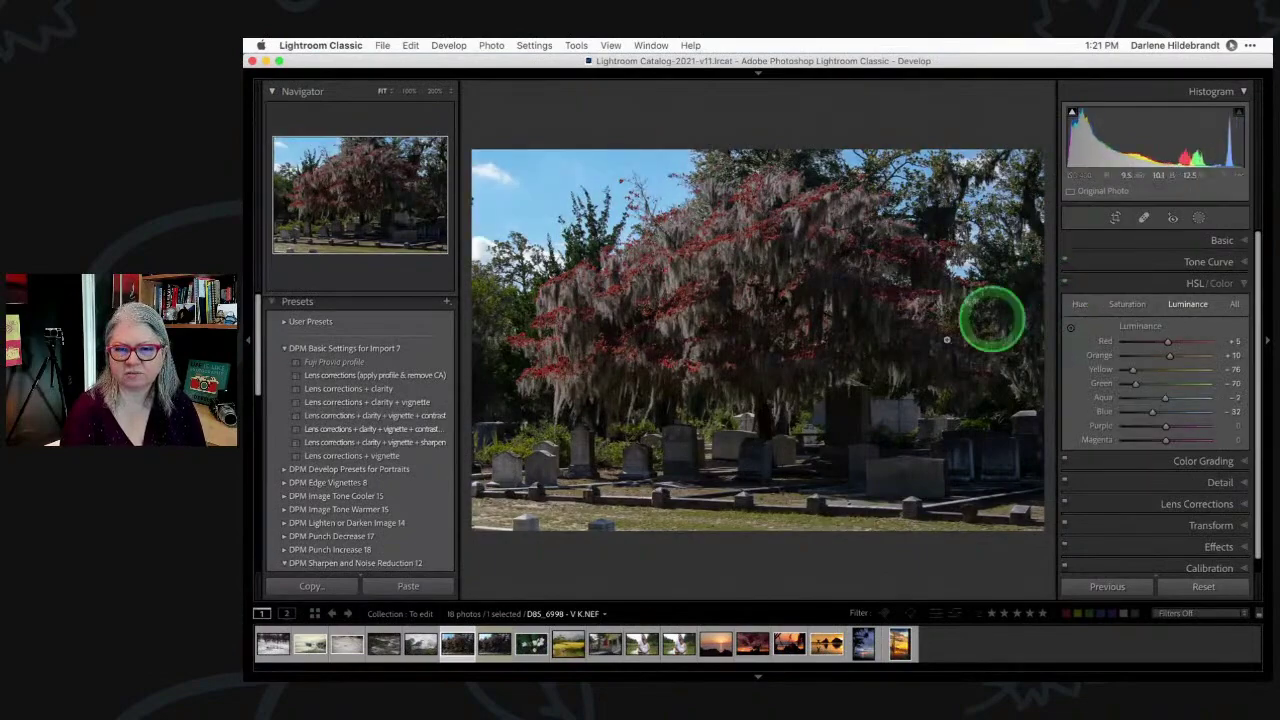
# Raise the photo's Exposure to +0.45 and deepen the Blacks to -27
pyautogui.click(1222, 241)
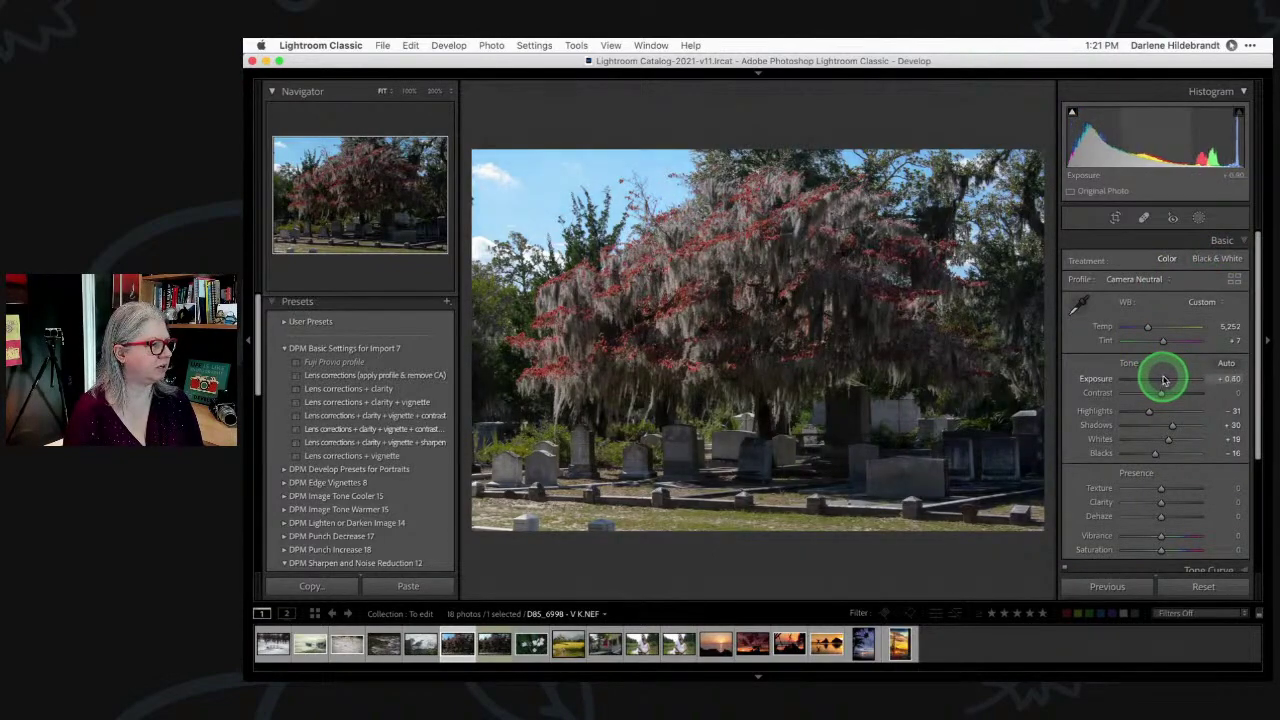
pyautogui.moveTo(1163, 380); pyautogui.dragTo(1158, 377)
pyautogui.click(1152, 453)
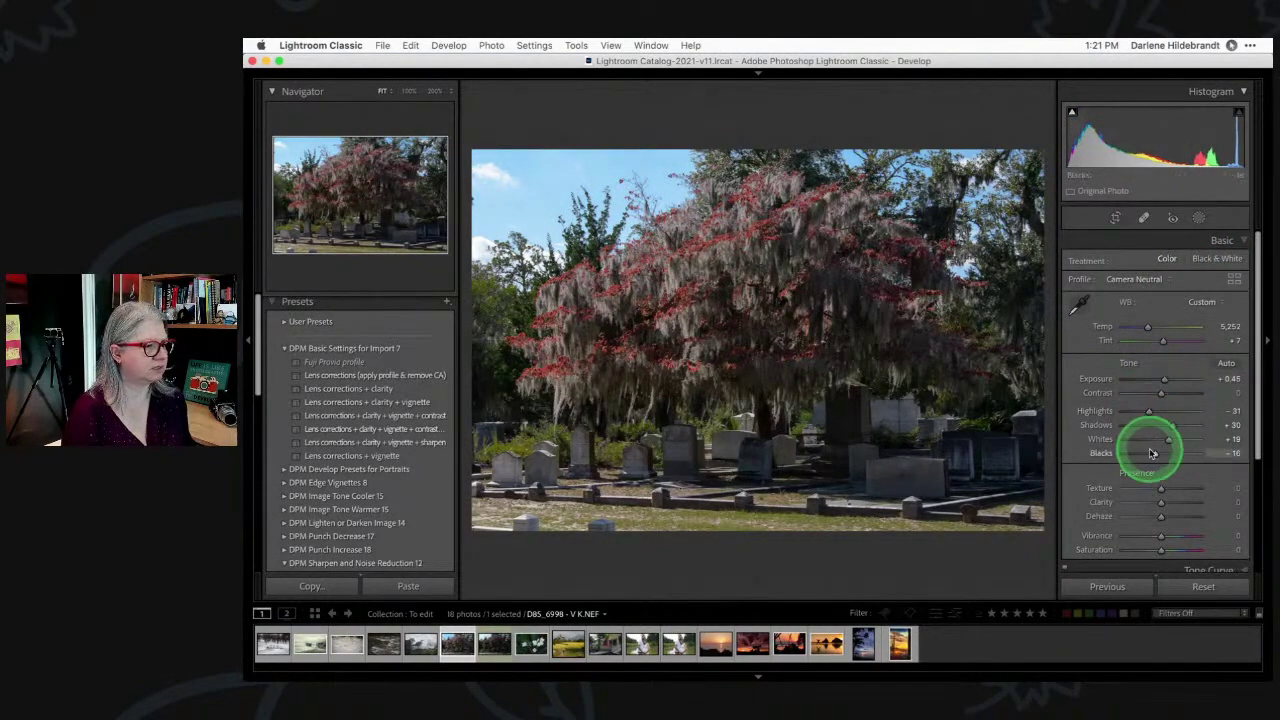
pyautogui.press('alt')
pyautogui.moveTo(1152, 455); pyautogui.dragTo(1150, 455)
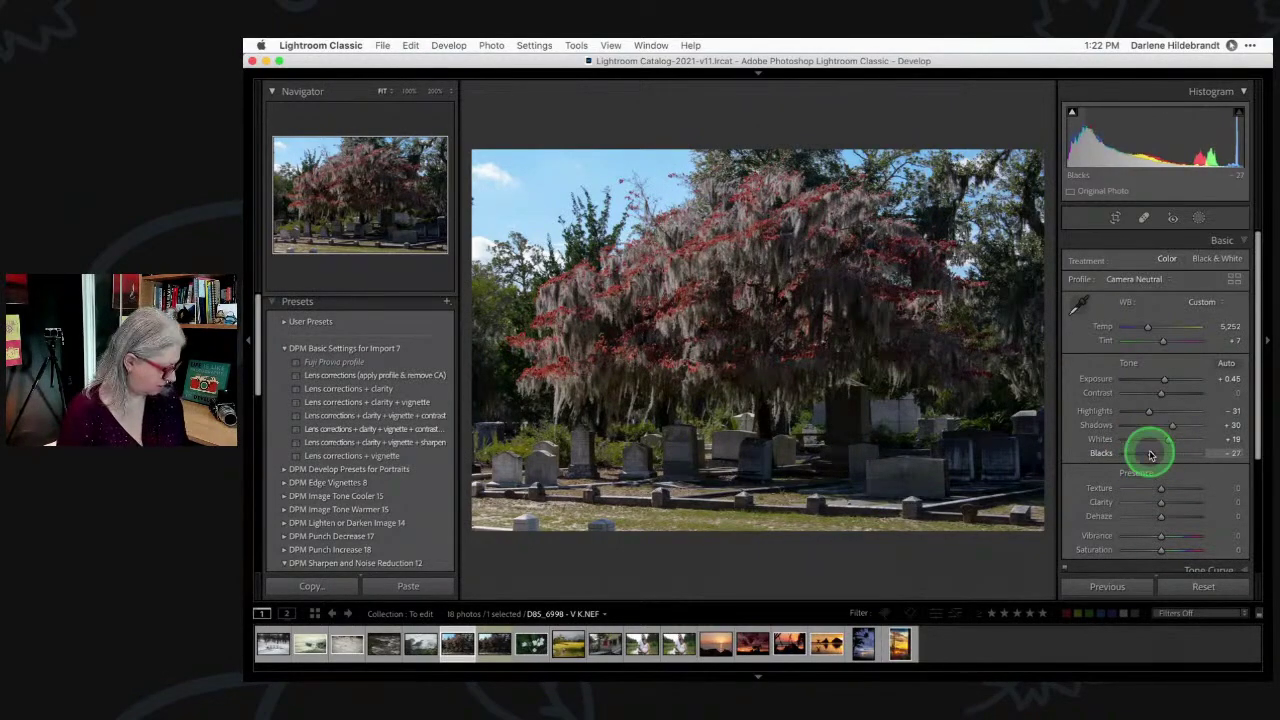
pyautogui.moveTo(1150, 455); pyautogui.dragTo(1150, 455)
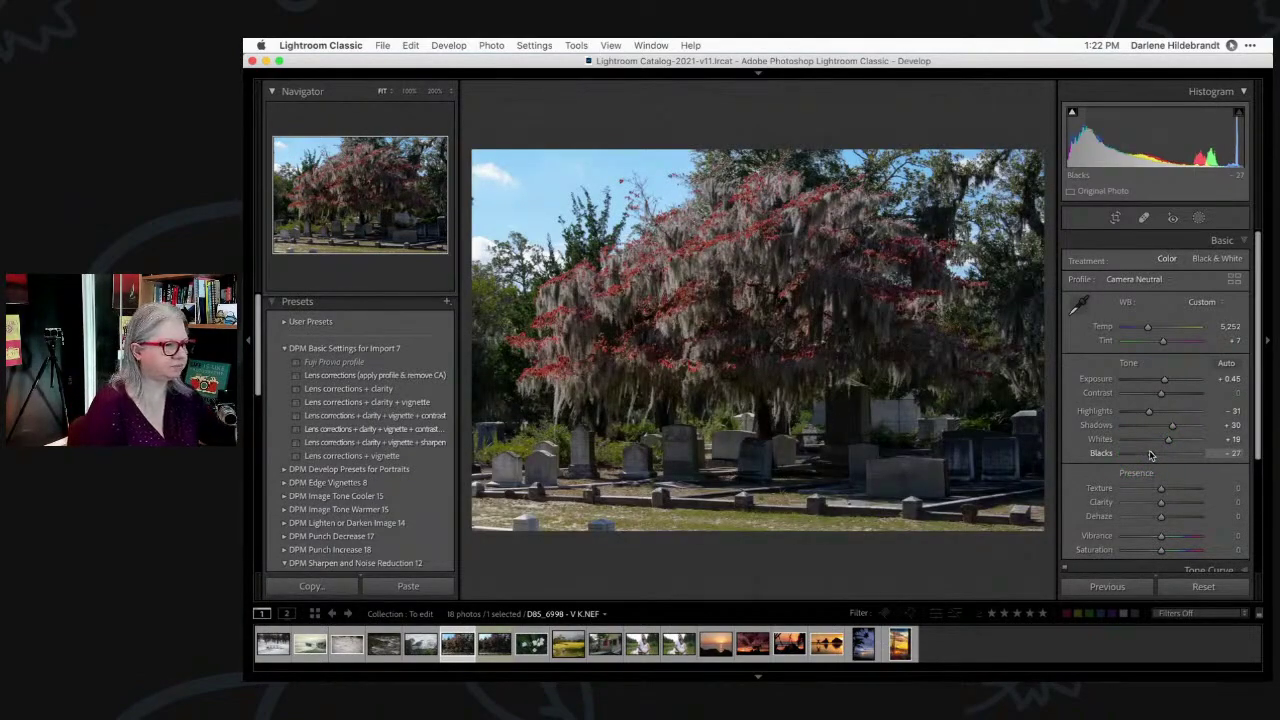
# Add a Select Subject mask to the photo and change the mask overlay colour to green
pyautogui.click(1199, 219)
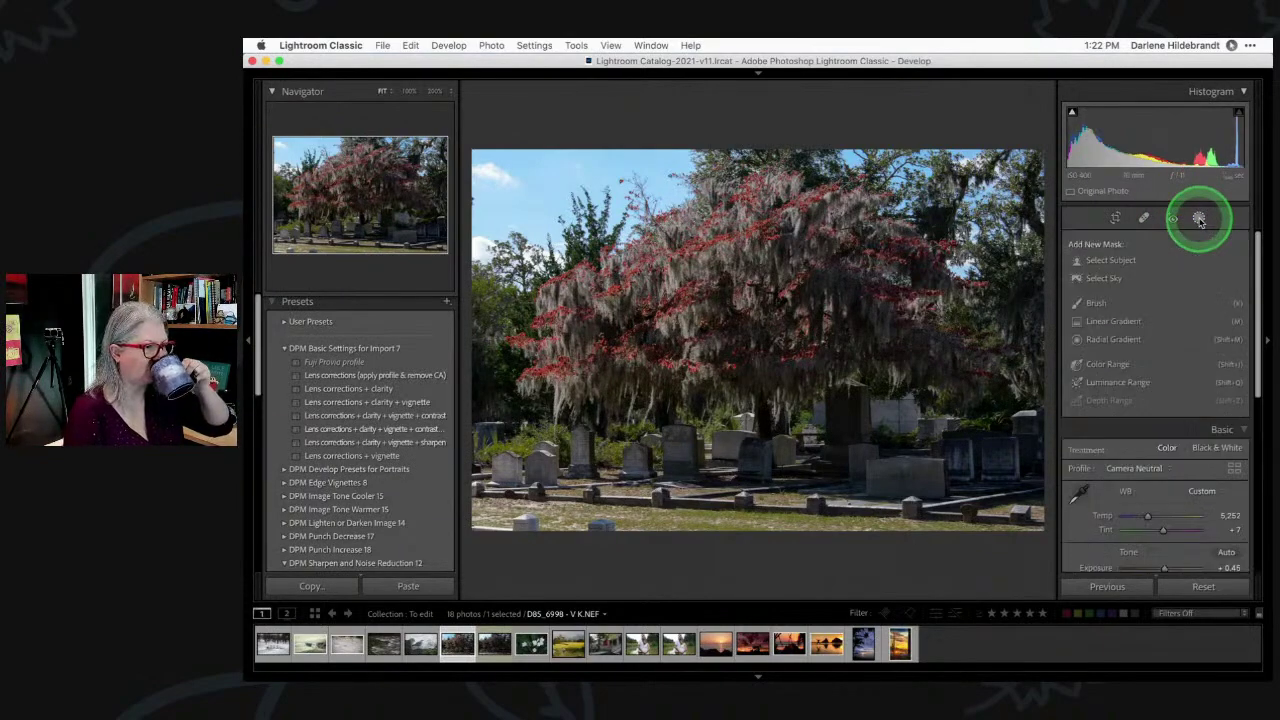
pyautogui.click(1127, 261)
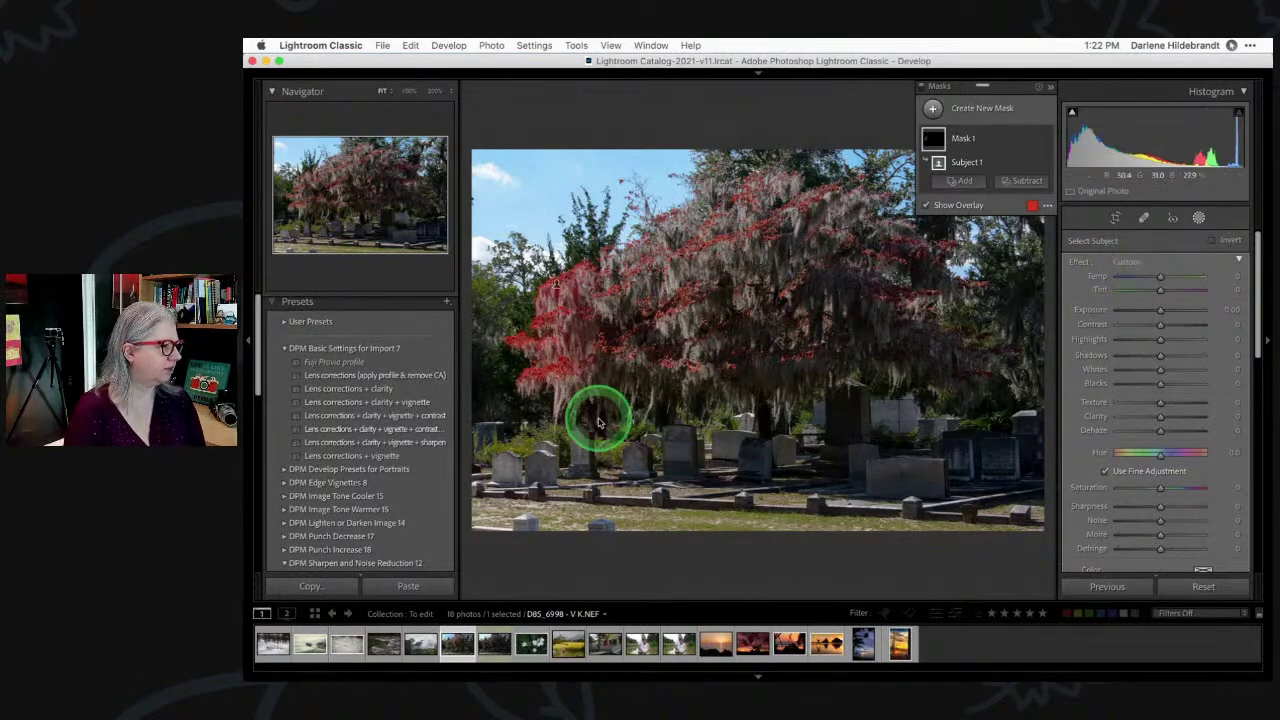
pyautogui.click(1032, 206)
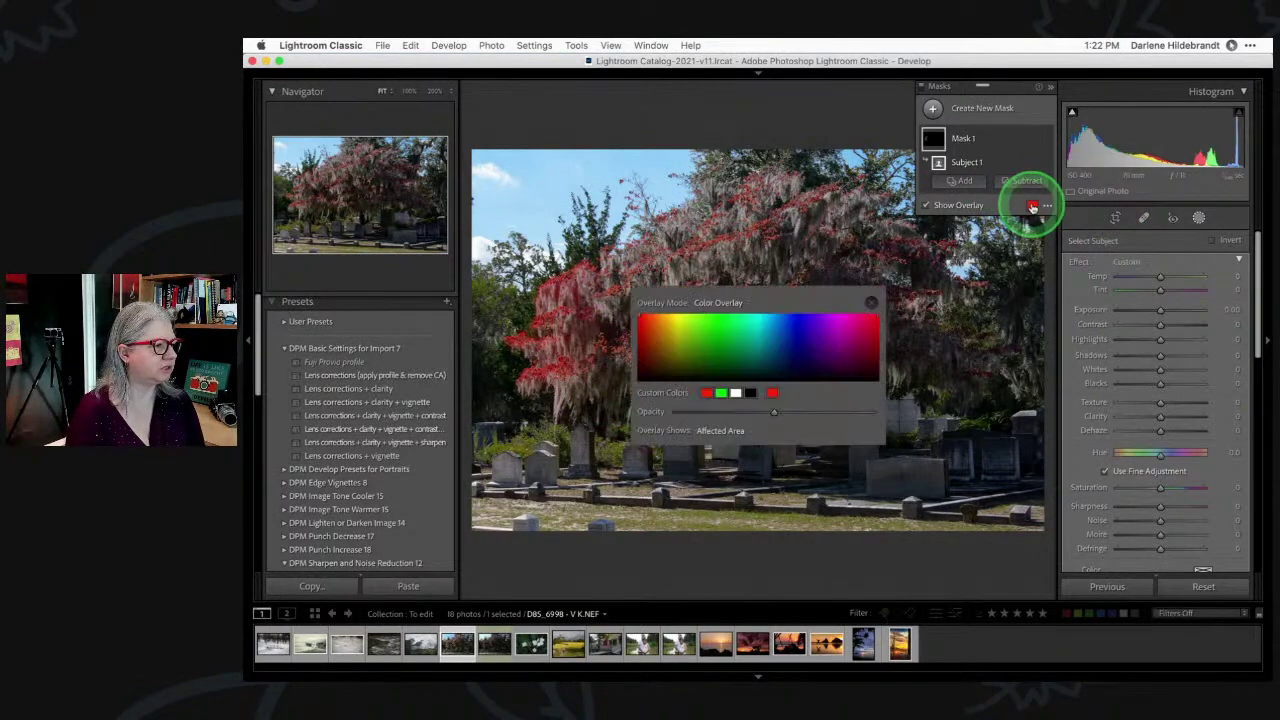
pyautogui.click(721, 392)
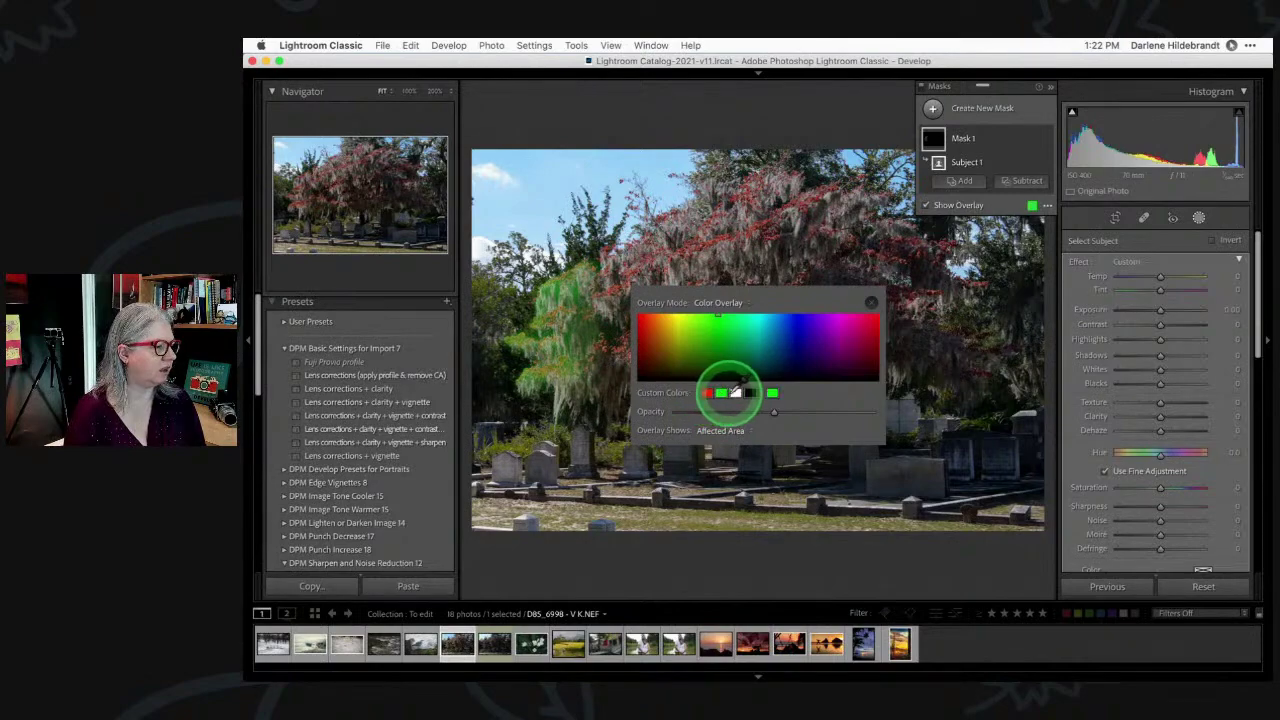
pyautogui.click(880, 292)
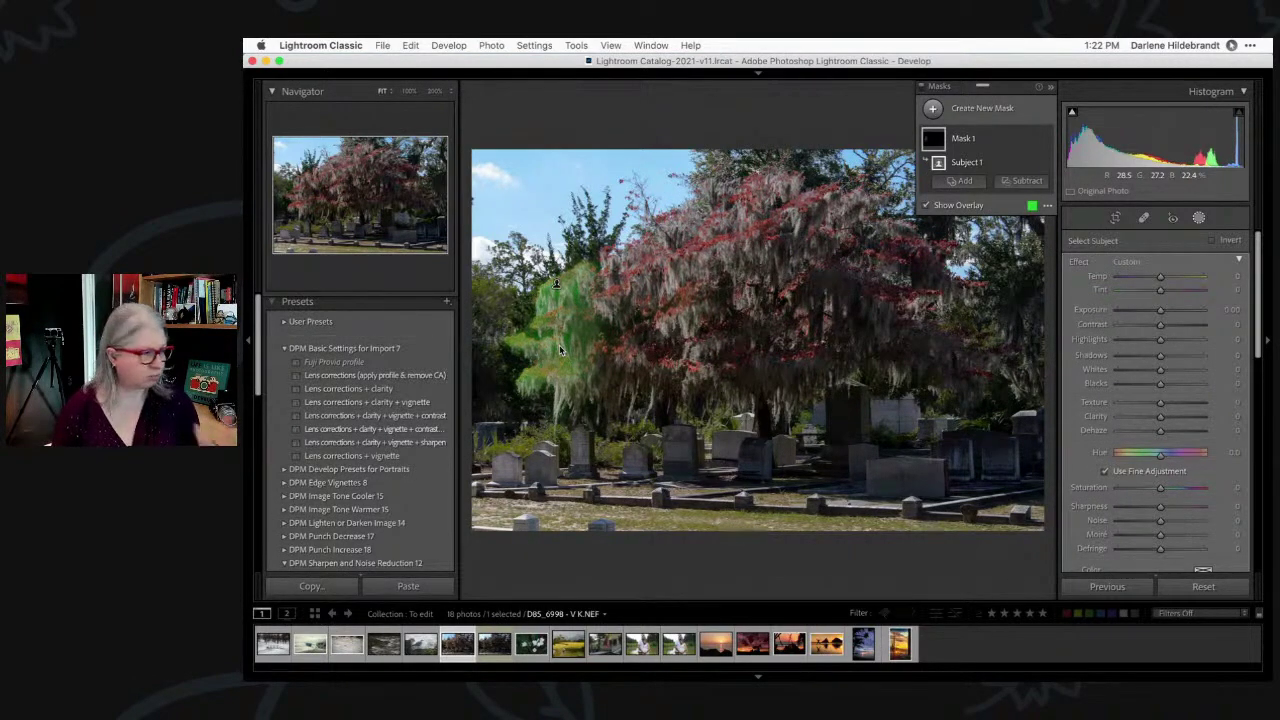
# Check the area covered by the subject mask and undo adding it
pyautogui.moveTo(620, 328)
pyautogui.mouseDown()
pyautogui.moveTo(543, 294)
pyautogui.moveTo(560, 380)
pyautogui.mouseUp()
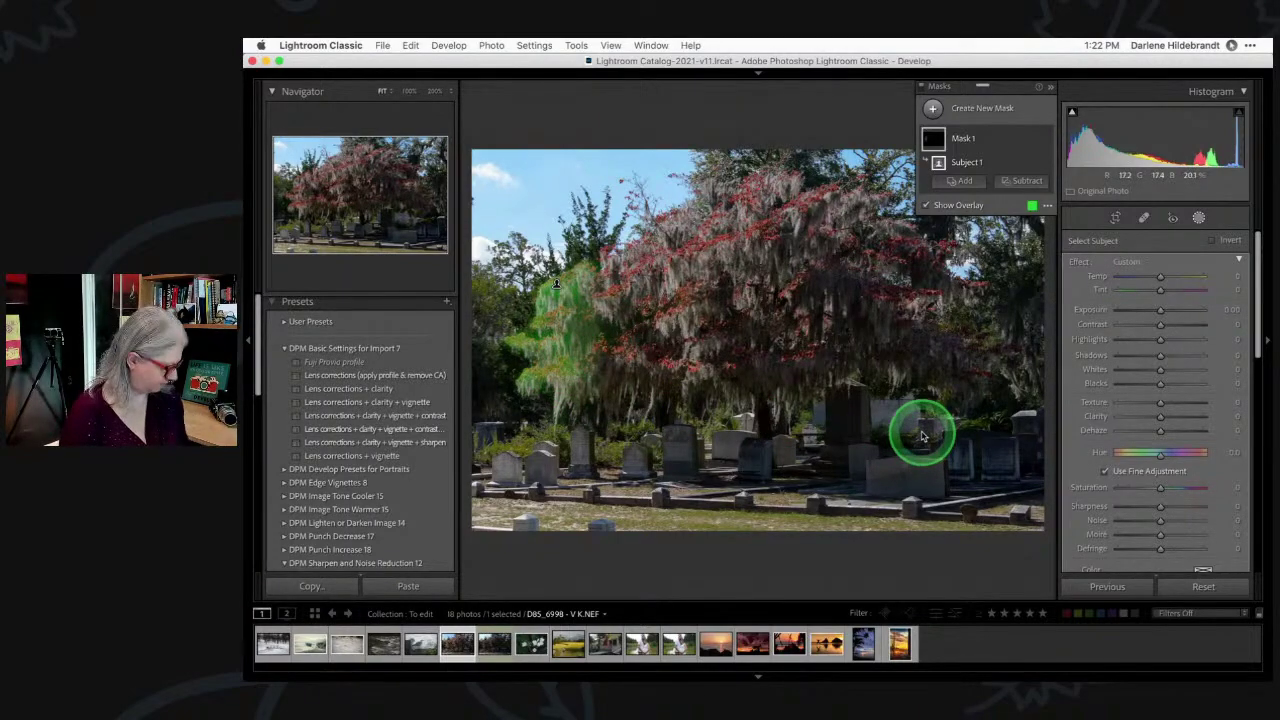
pyautogui.press('super+z')
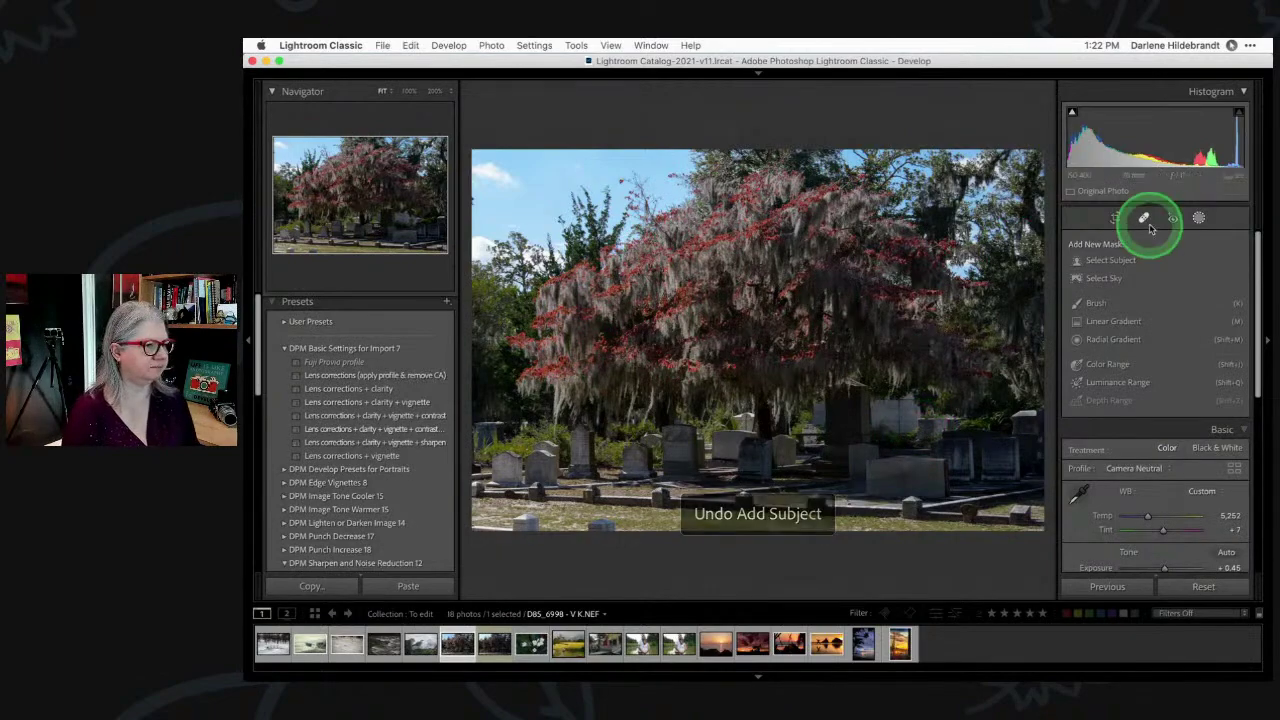
# Draw a wide radial gradient mask over the tree and shift it slightly down over the trunk and gravestones
pyautogui.click(1118, 340)
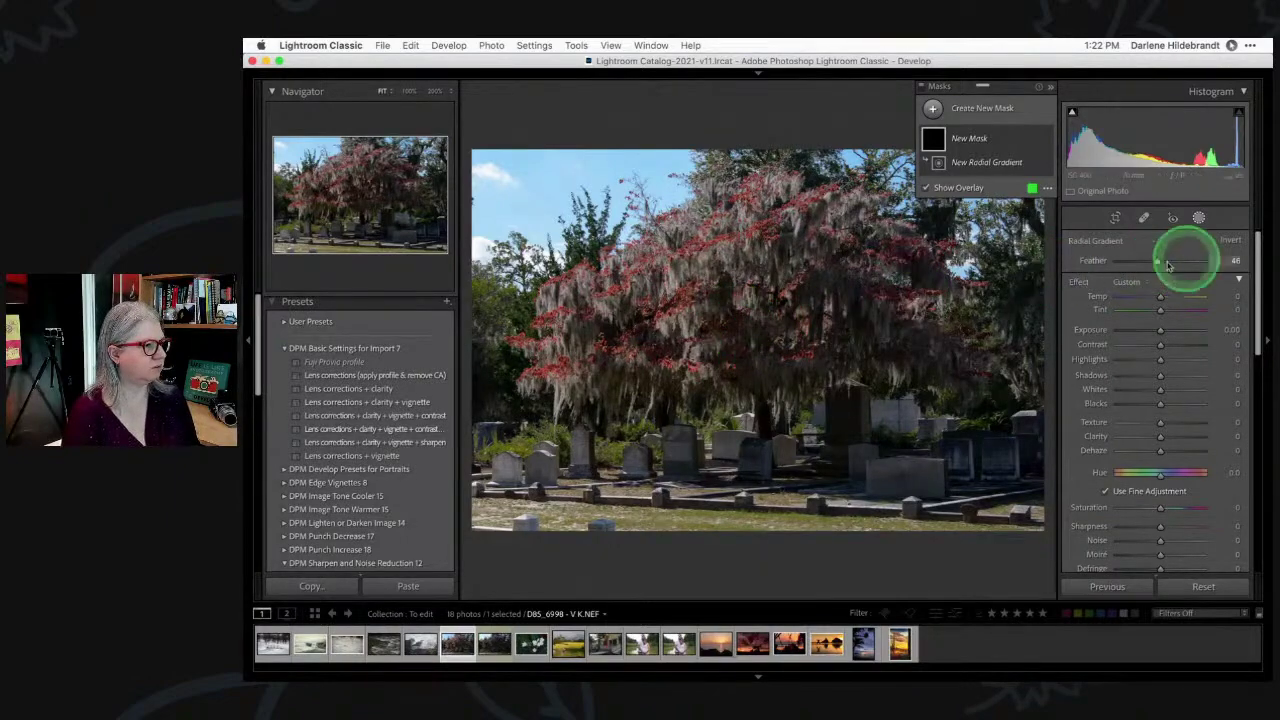
pyautogui.moveTo(784, 345); pyautogui.dragTo(1054, 466)
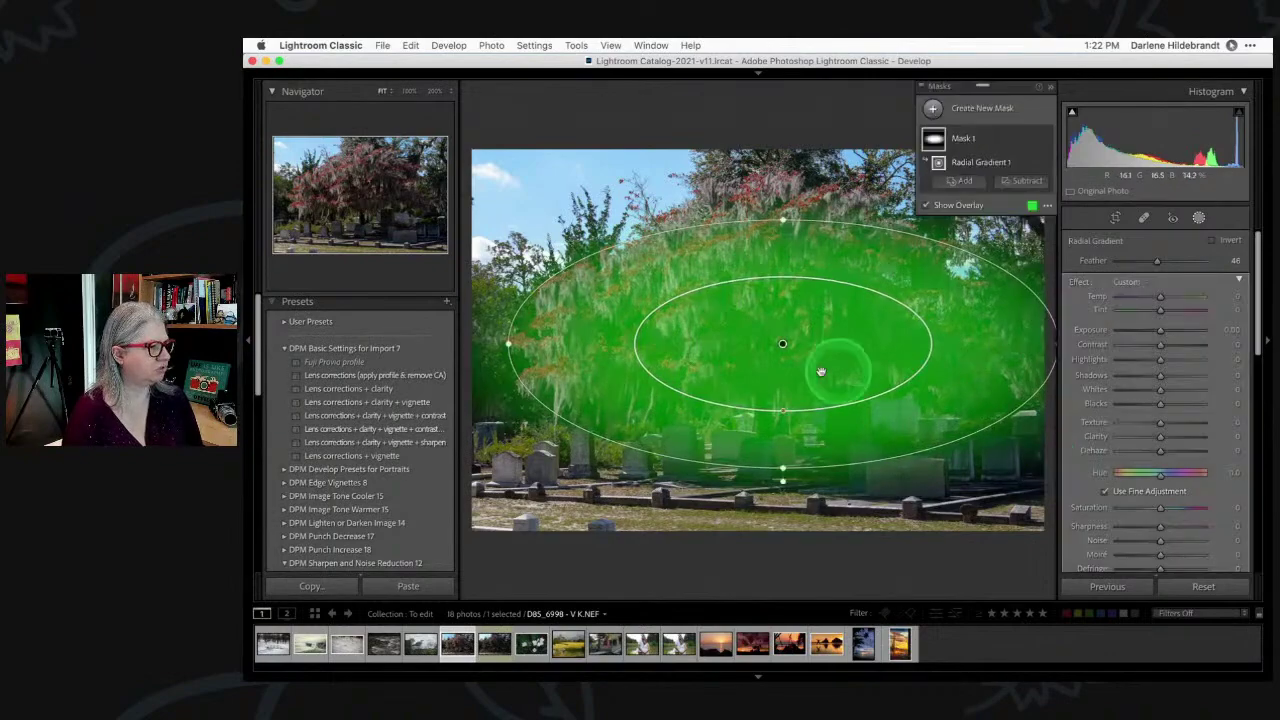
pyautogui.moveTo(820, 371); pyautogui.dragTo(808, 397)
pyautogui.click(1088, 397)
pyautogui.click(1161, 396)
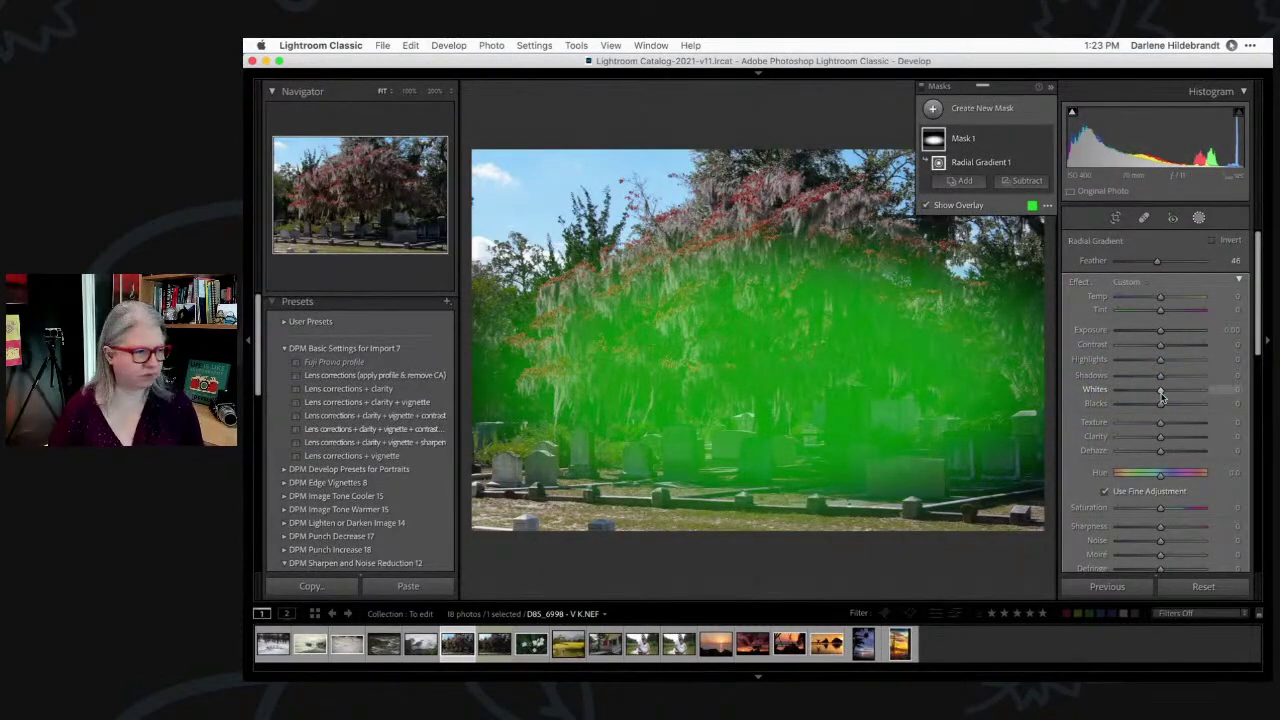
# Raise the radial mask's Exposure to 1.49 and refine its ellipse to be slightly taller, with a Feather of 38
pyautogui.moveTo(1158, 329); pyautogui.dragTo(1174, 329)
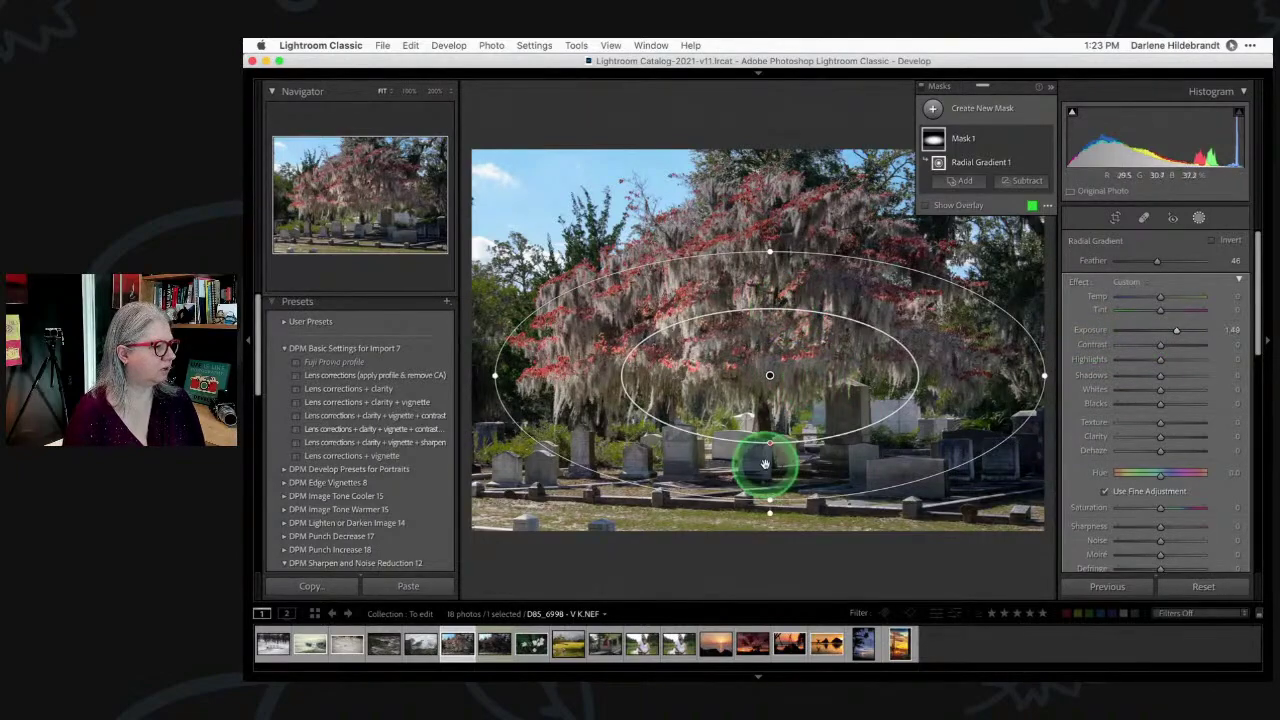
pyautogui.moveTo(766, 449); pyautogui.dragTo(770, 455)
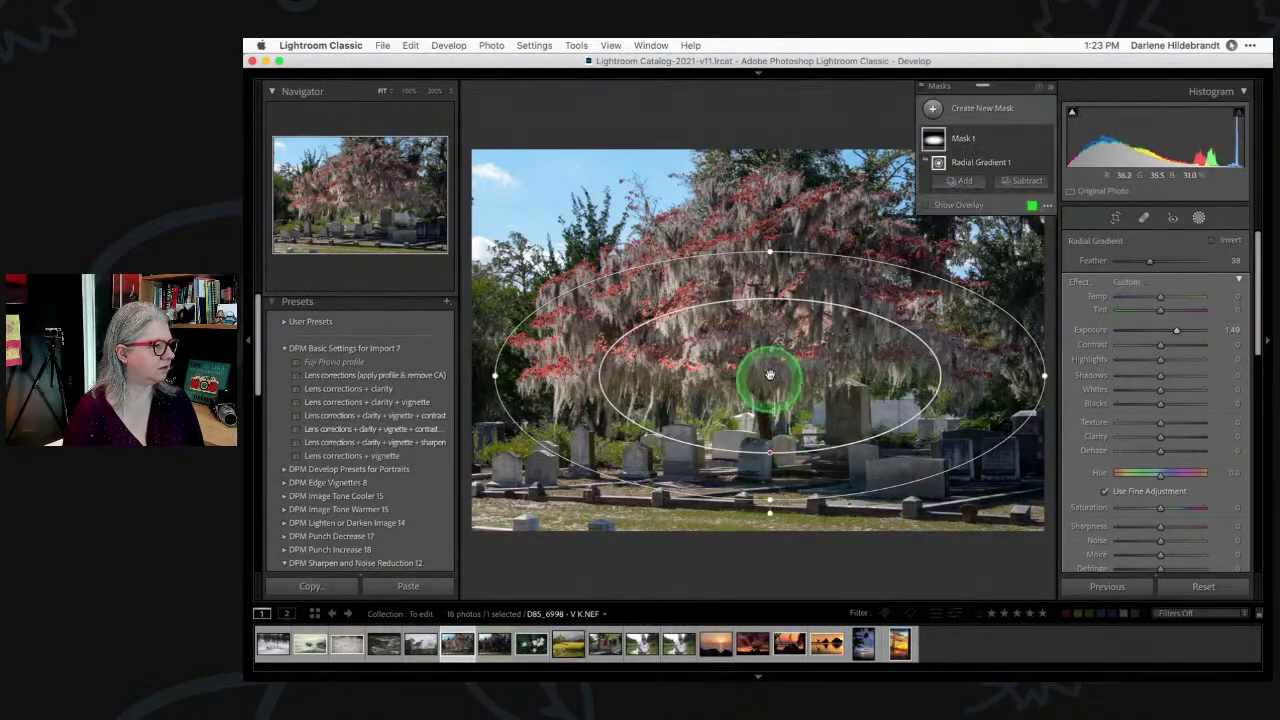
pyautogui.moveTo(771, 251); pyautogui.dragTo(771, 245)
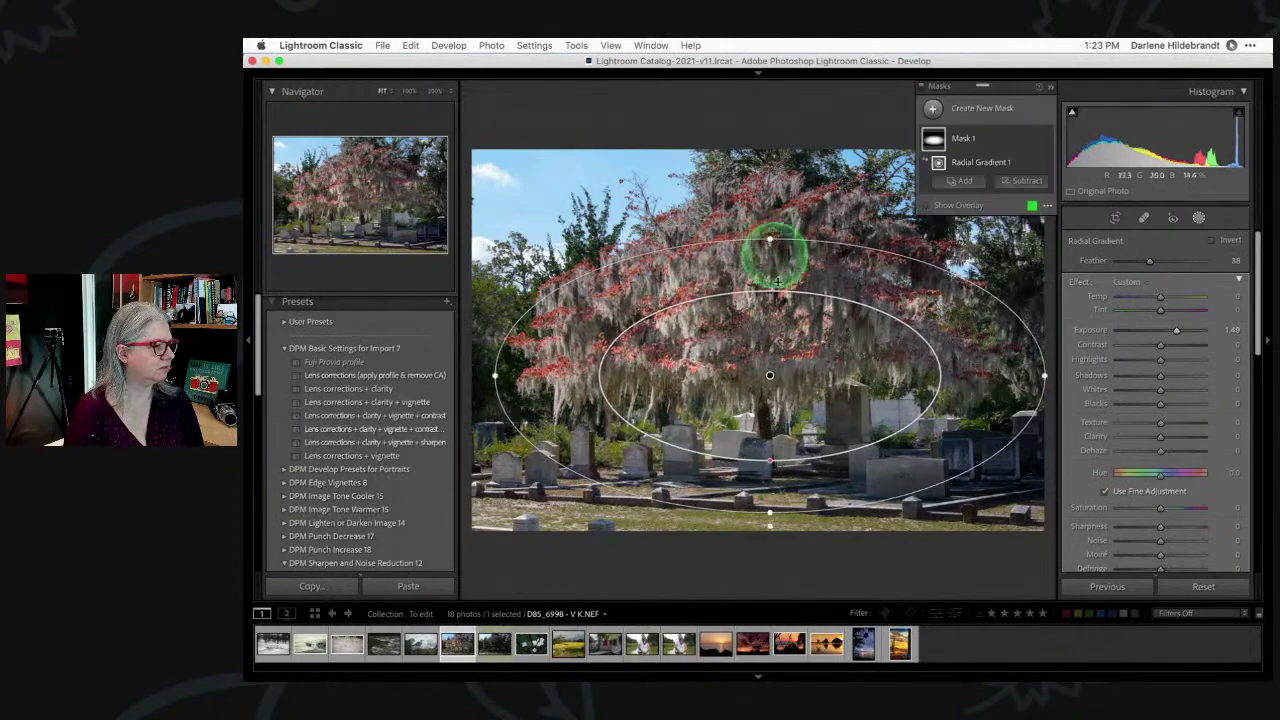
pyautogui.moveTo(814, 420)
pyautogui.mouseDown()
pyautogui.moveTo(814, 400)
pyautogui.moveTo(820, 414)
pyautogui.mouseUp()
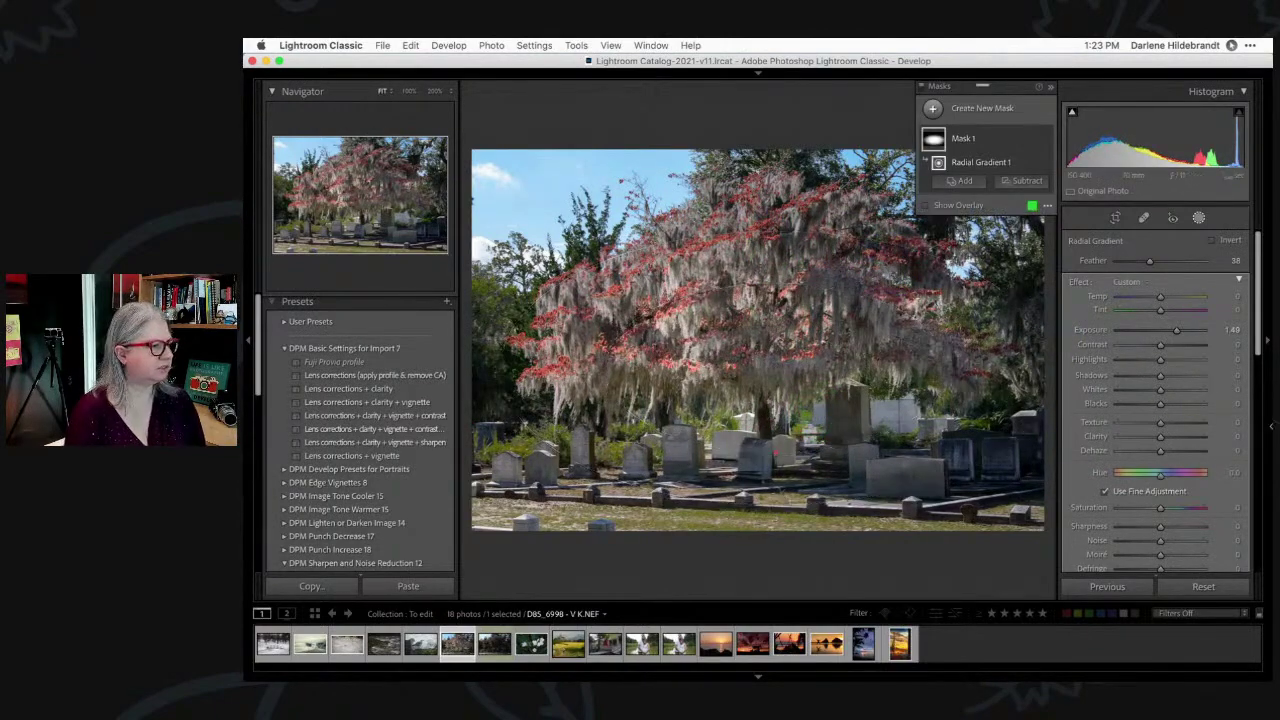
# Reset the radial mask's Exposure, raise its Whites to about 65, and set Exposure to 0.40
pyautogui.doubleClick(1177, 333)
pyautogui.press('o')
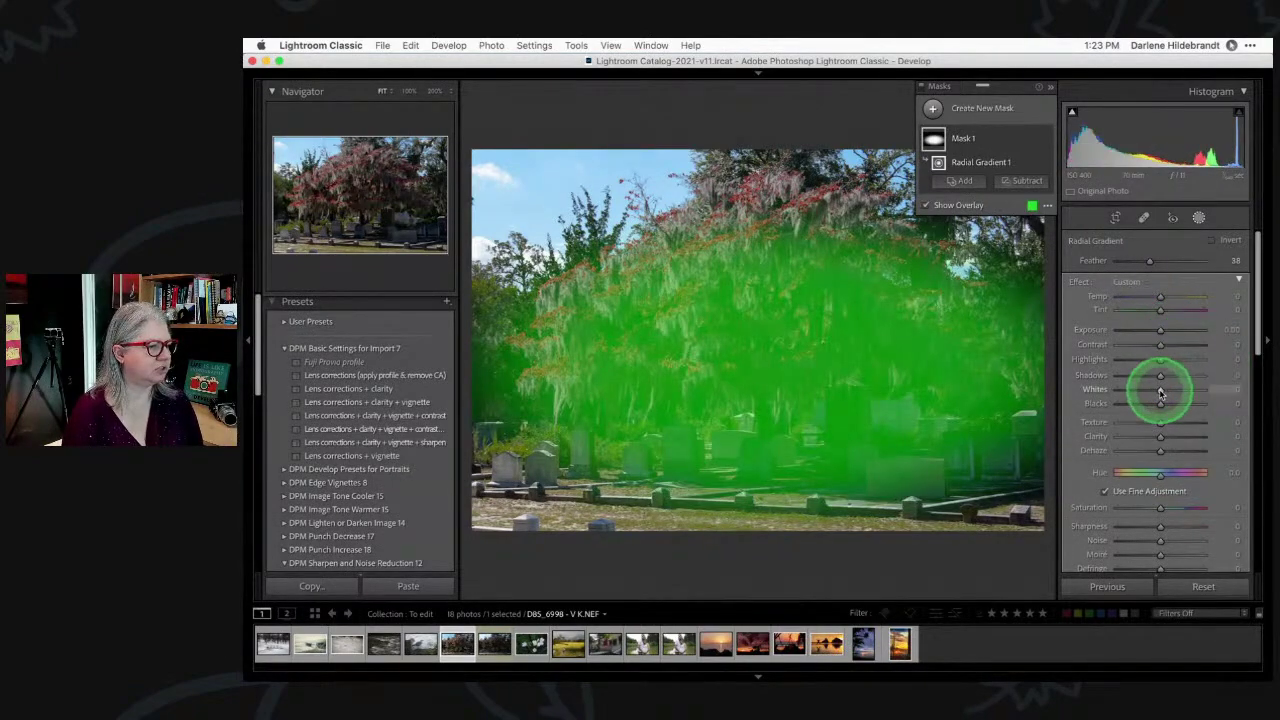
pyautogui.press('o')
pyautogui.moveTo(1175, 391)
pyautogui.mouseDown()
pyautogui.moveTo(1251, 389)
pyautogui.moveTo(1060, 386)
pyautogui.moveTo(1257, 391)
pyautogui.moveTo(1188, 390)
pyautogui.mouseUp()
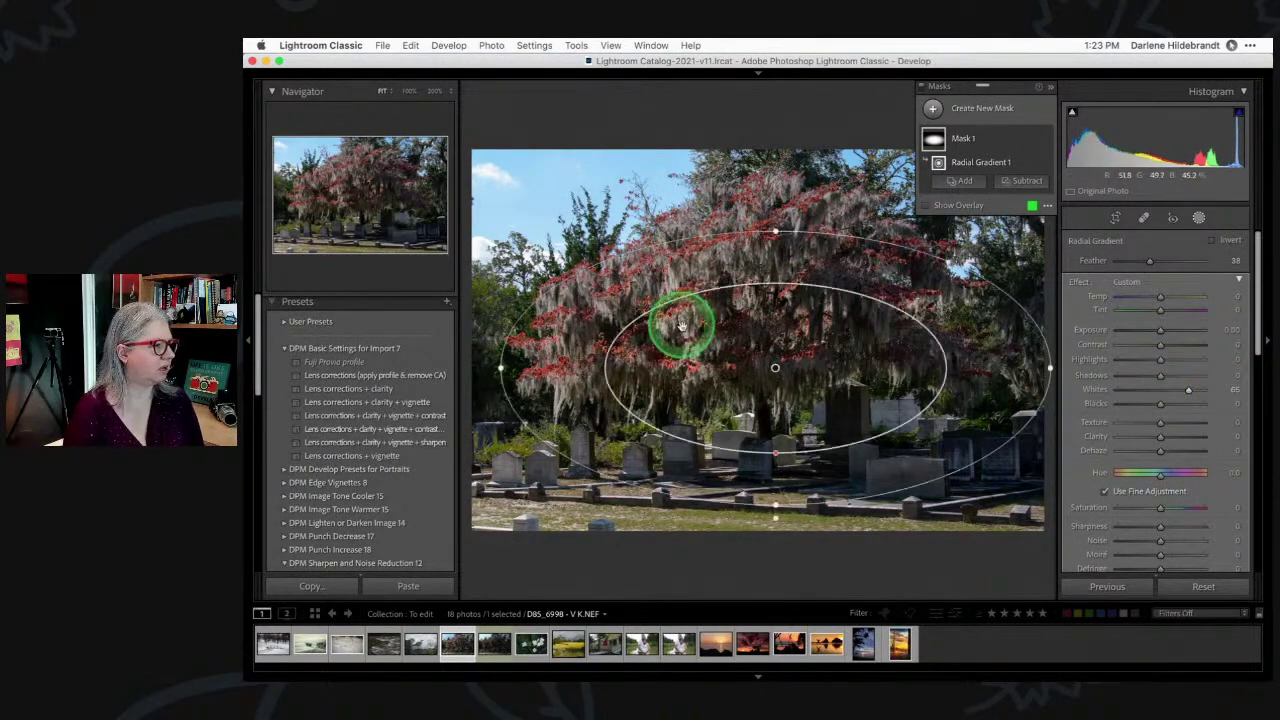
pyautogui.moveTo(1160, 330); pyautogui.dragTo(1167, 332)
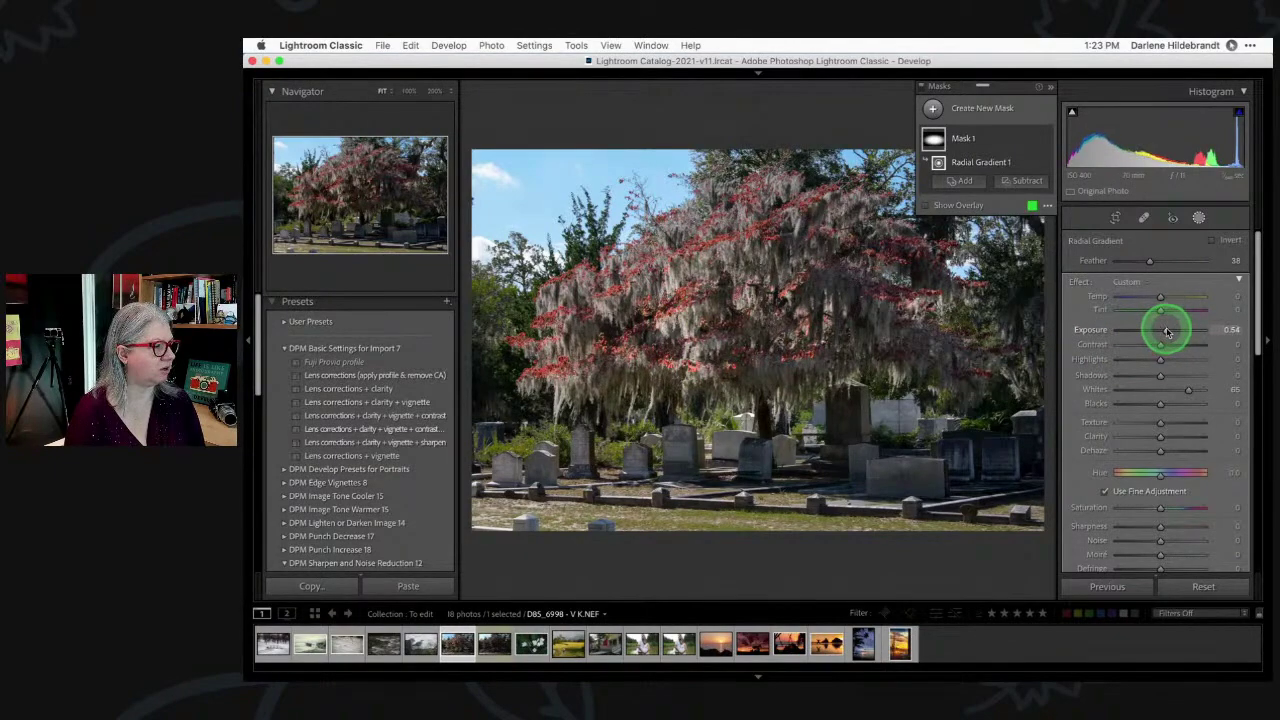
pyautogui.moveTo(1166, 332); pyautogui.dragTo(1164, 329)
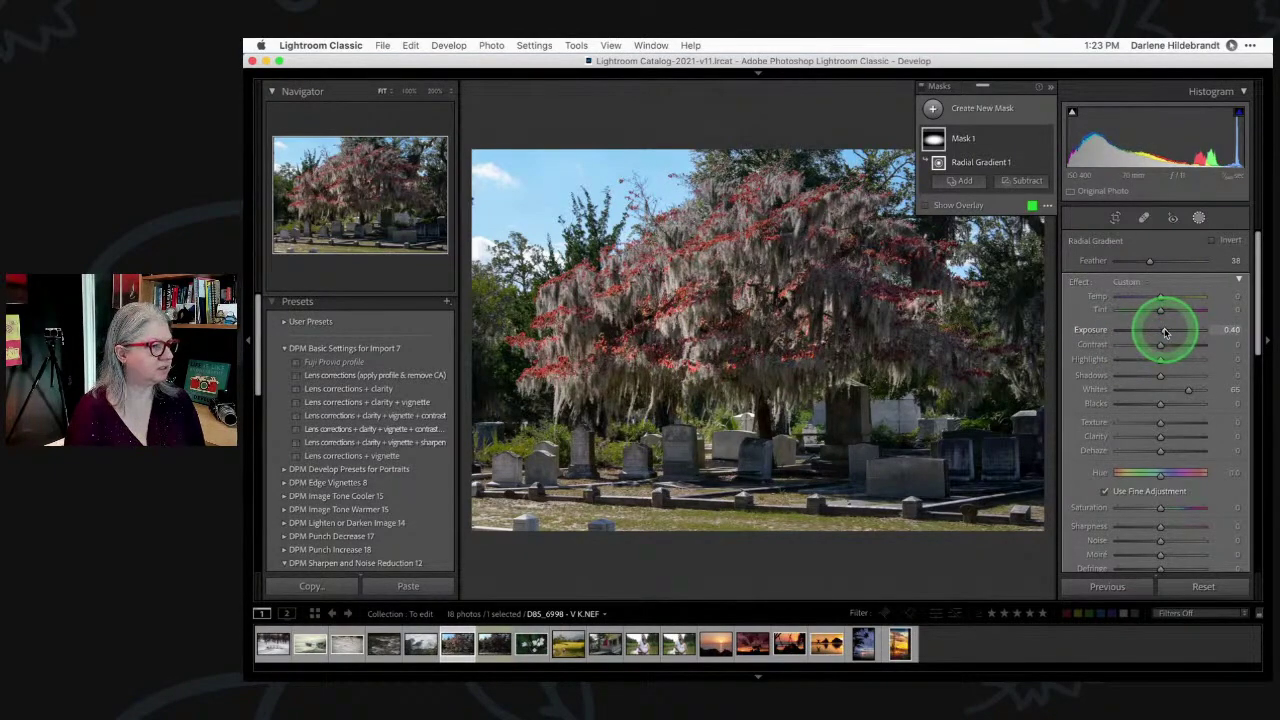
# Compare the tree with and without the radial mask's adjustments, leaving the mask enabled
pyautogui.click(1045, 141)
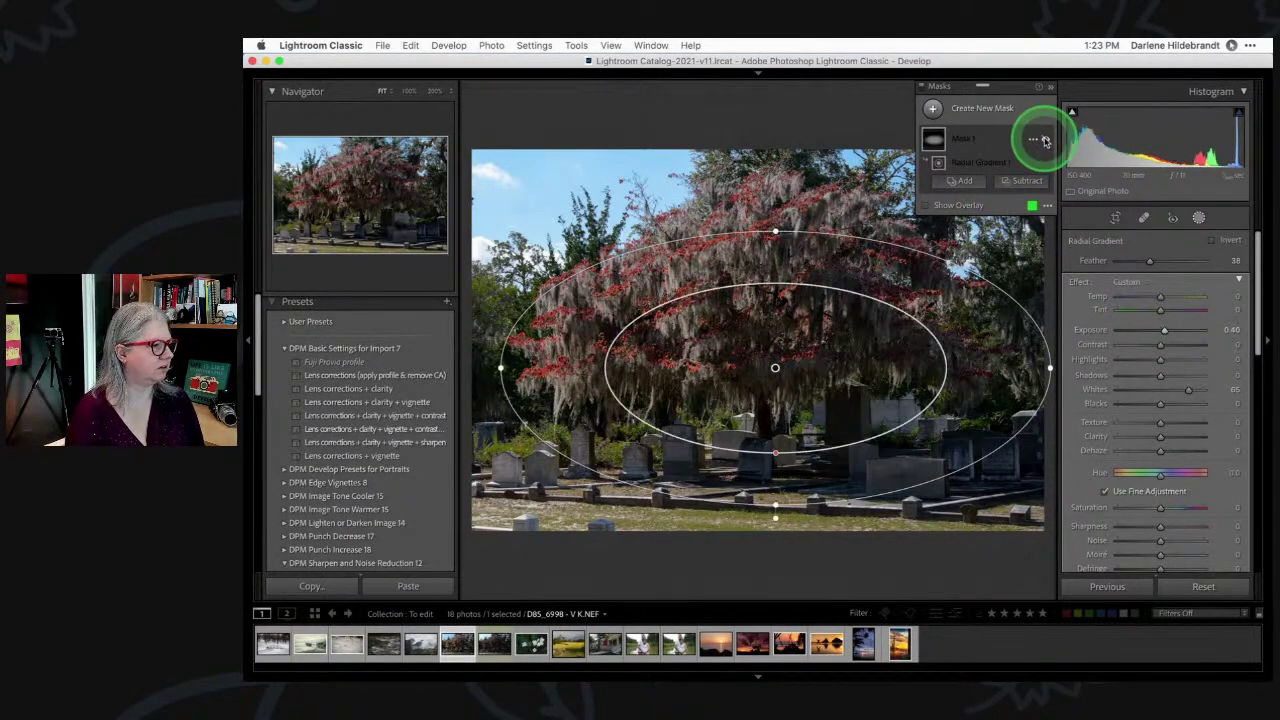
pyautogui.click(1045, 141)
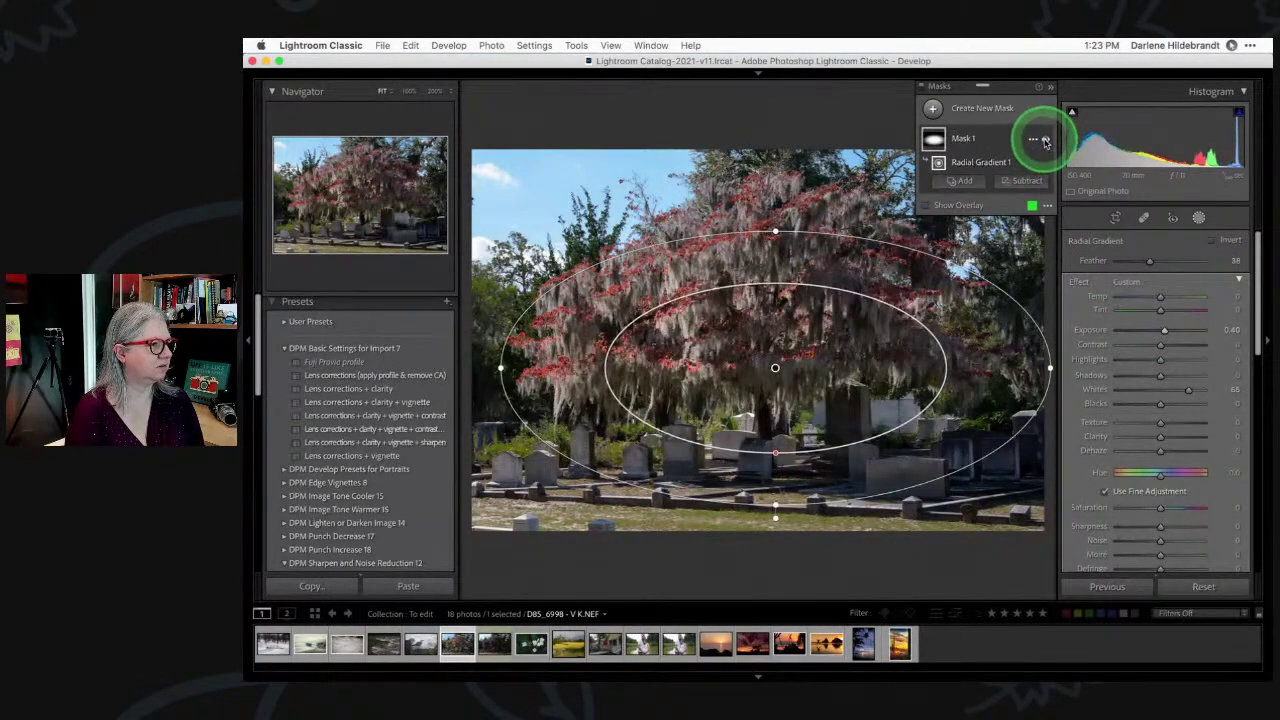
pyautogui.click(1045, 141)
pyautogui.click(1045, 141)
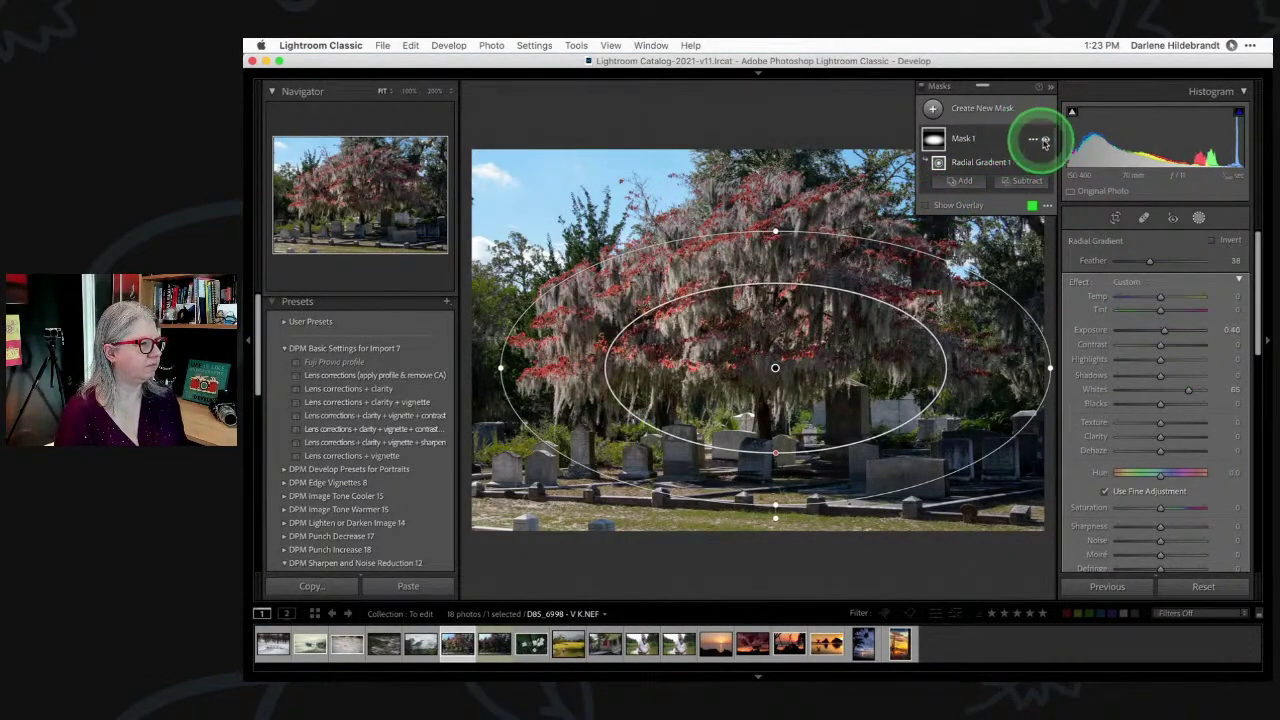
# Compare the edited photo with its unedited version, and lower the overall Blacks to -39
pyautogui.click(1198, 217)
pyautogui.press('\\')
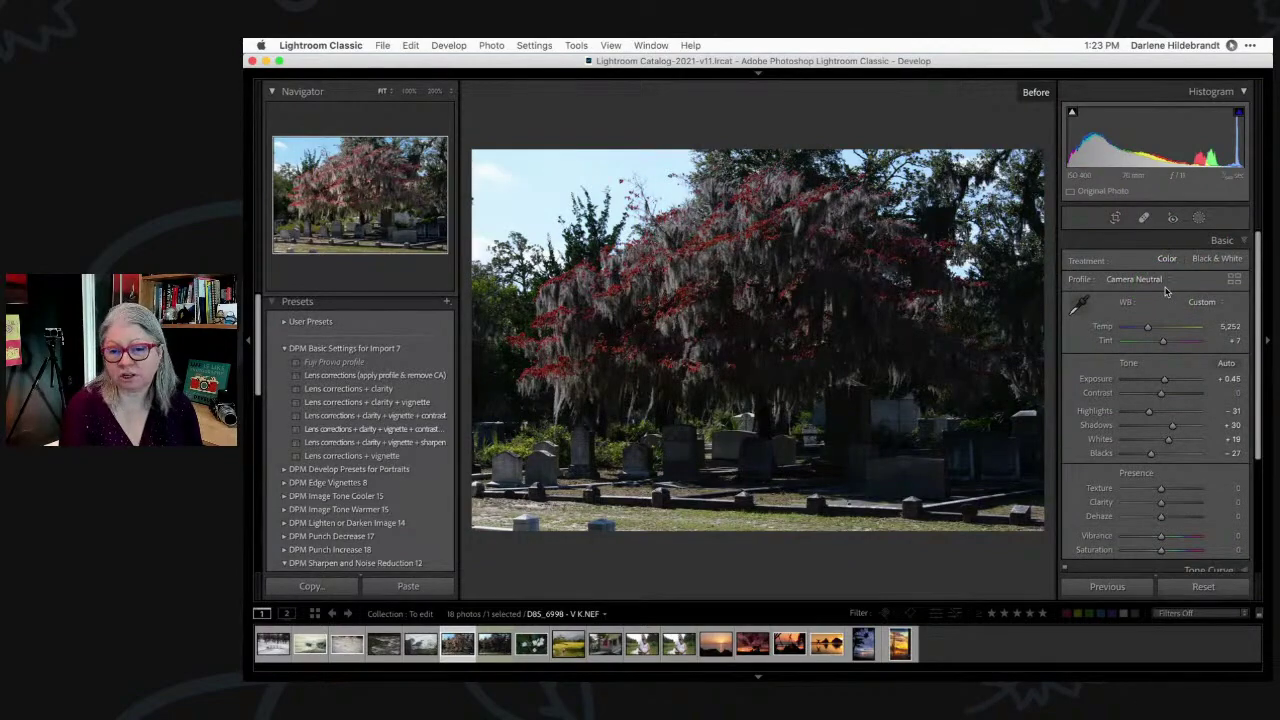
pyautogui.press('\\')
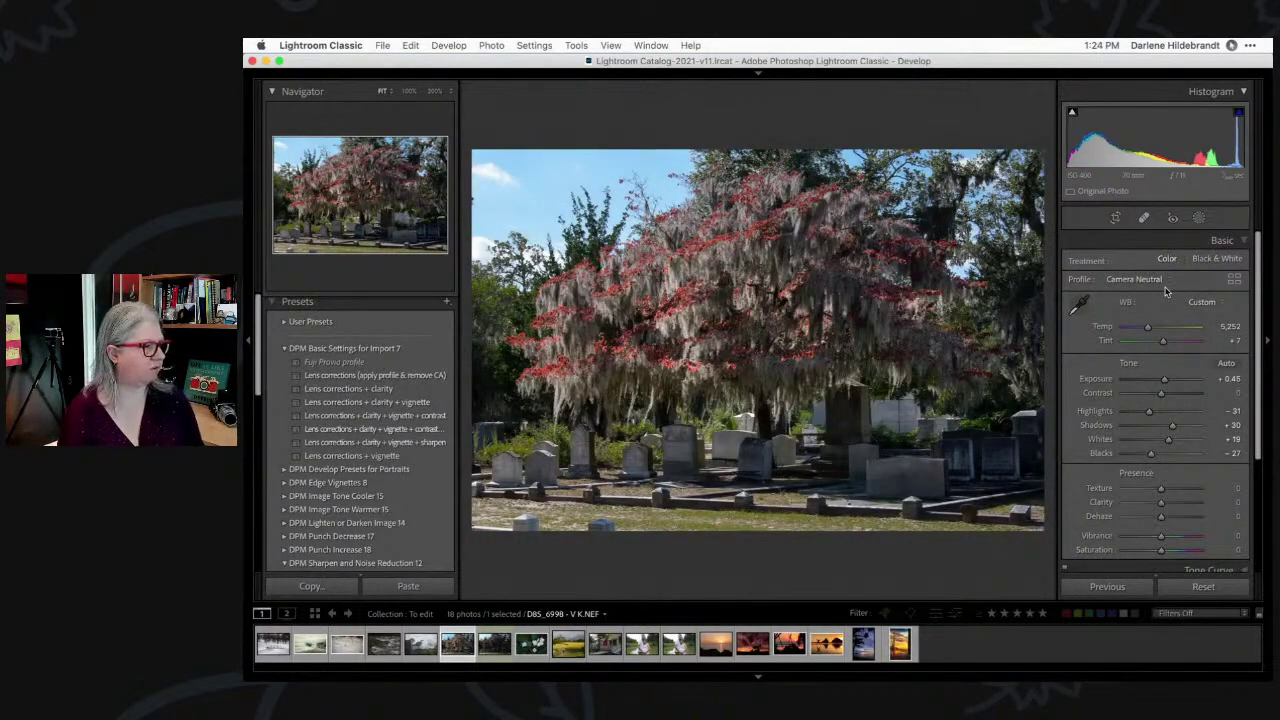
pyautogui.moveTo(1150, 453); pyautogui.dragTo(1146, 453)
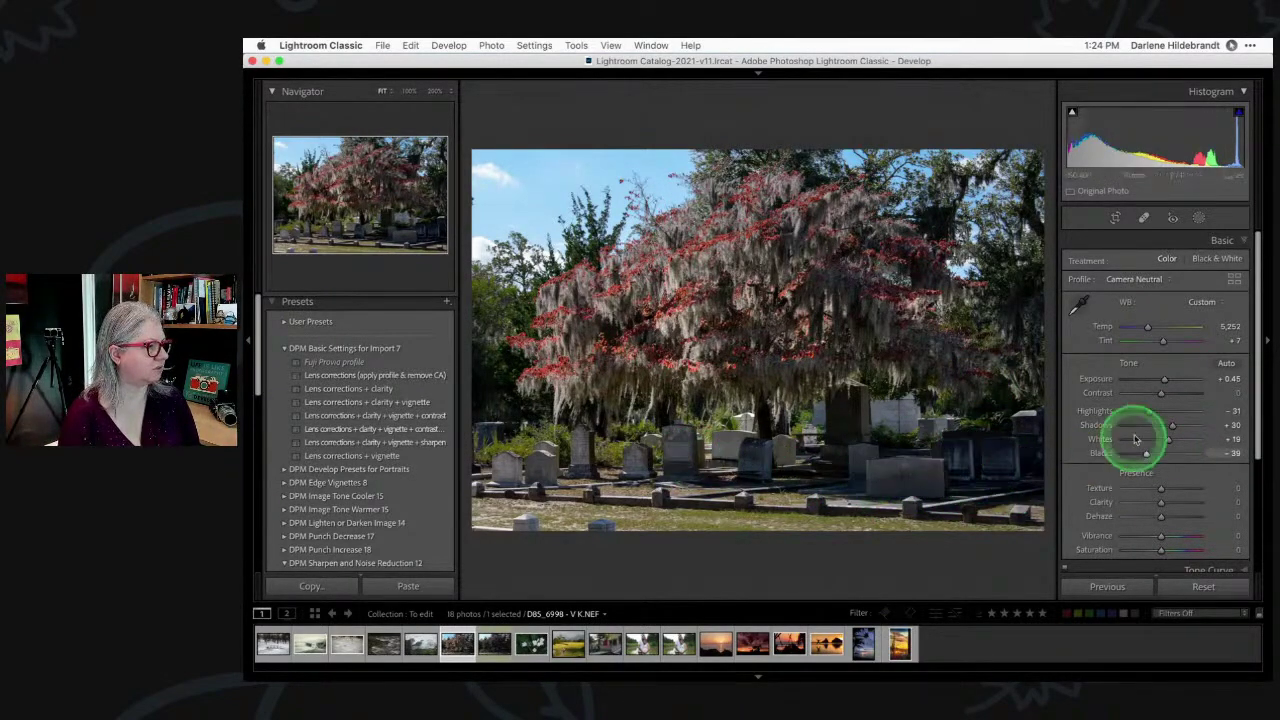
pyautogui.scroll(-4, 1157, 400)
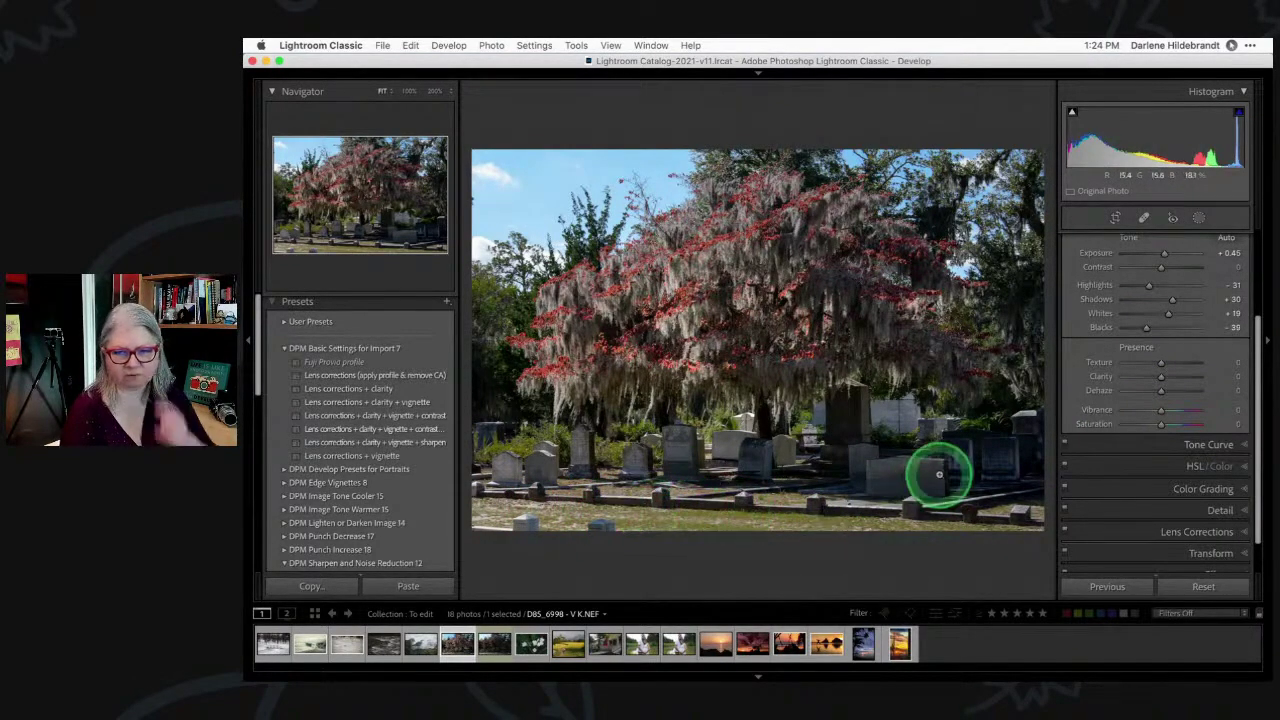
# Add a new linear gradient mask, slightly tilted, over the grass and gravestones along the photo's bottom edge
pyautogui.click(1199, 218)
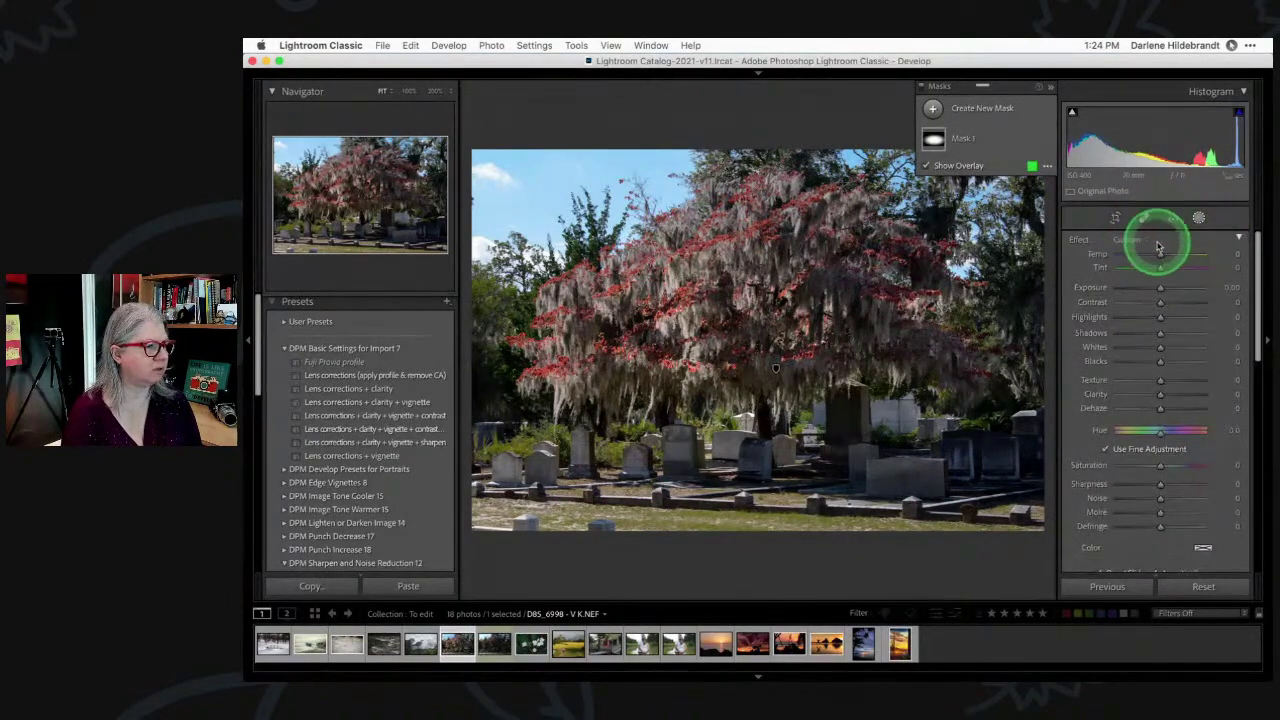
pyautogui.click(933, 108)
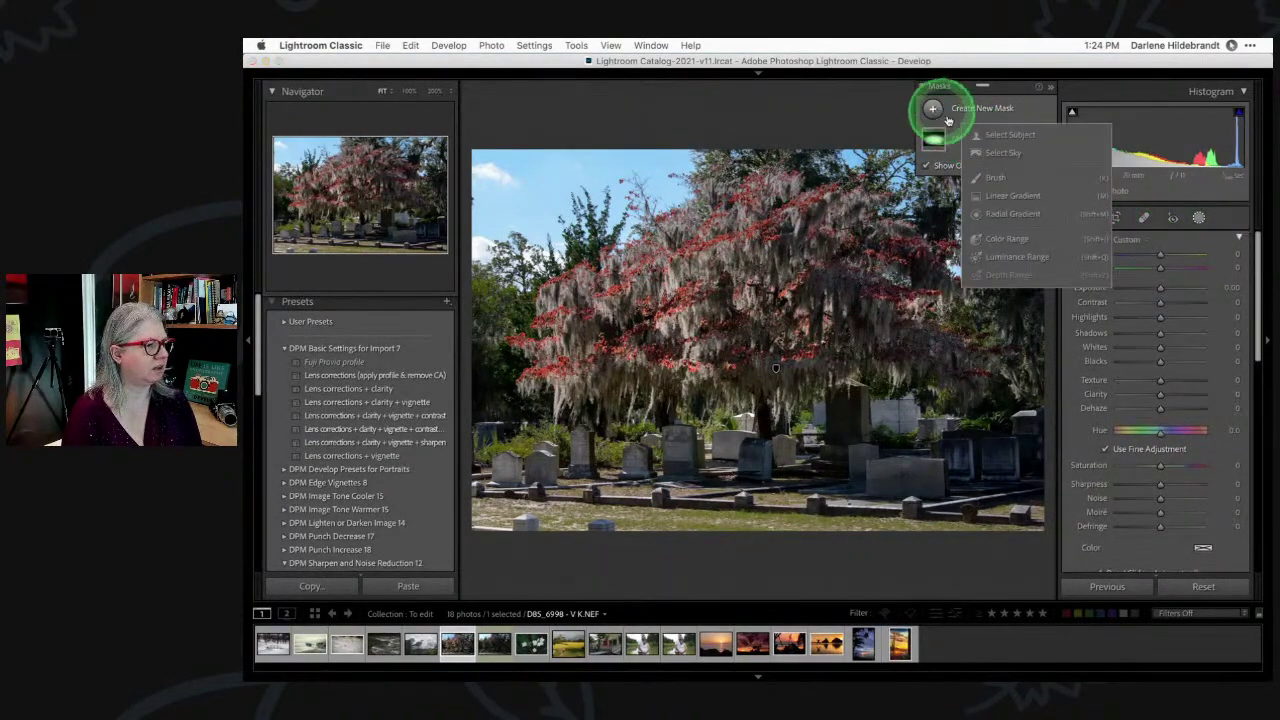
pyautogui.click(1011, 197)
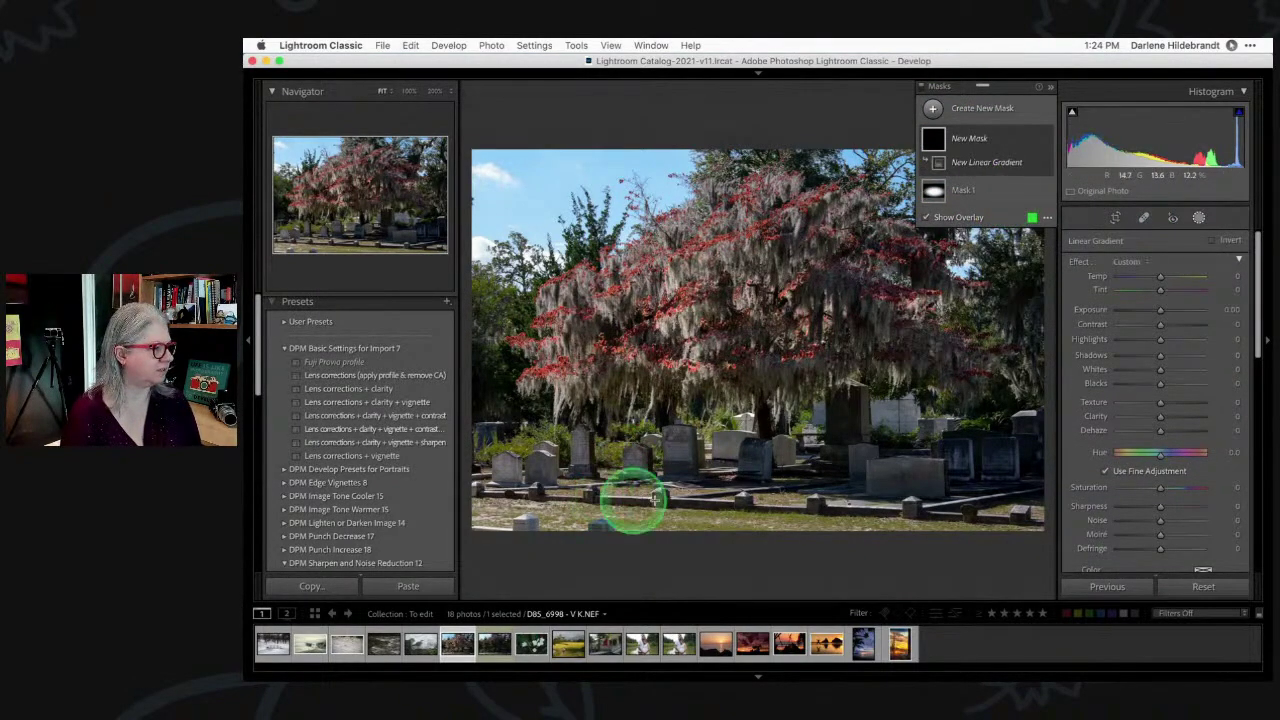
pyautogui.moveTo(590, 490); pyautogui.dragTo(648, 438)
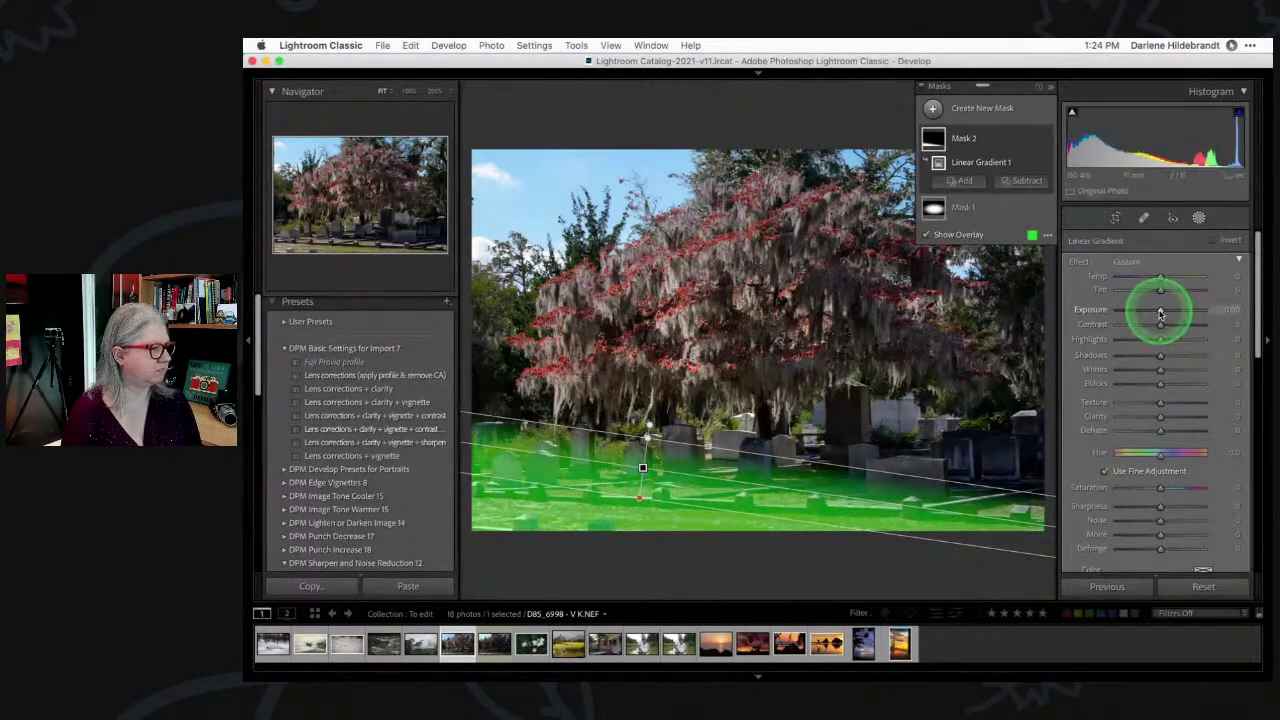
# Darken the linear gradient mask with Exposure -0.60 and Blacks -6, shift it slightly down, and close masking
pyautogui.moveTo(1160, 308); pyautogui.dragTo(1158, 386)
pyautogui.moveTo(642, 467)
pyautogui.mouseDown()
pyautogui.moveTo(649, 451)
pyautogui.moveTo(643, 484)
pyautogui.mouseUp()
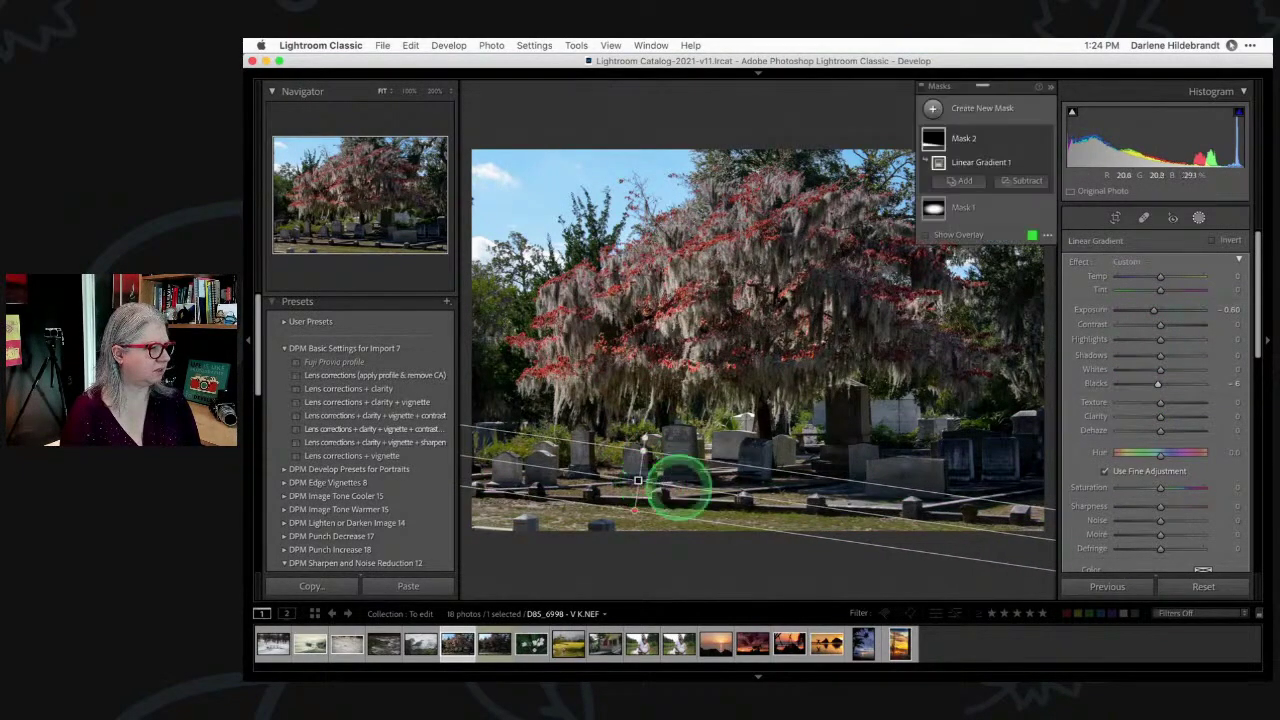
pyautogui.moveTo(1006, 534); pyautogui.dragTo(1008, 530)
pyautogui.click(1198, 217)
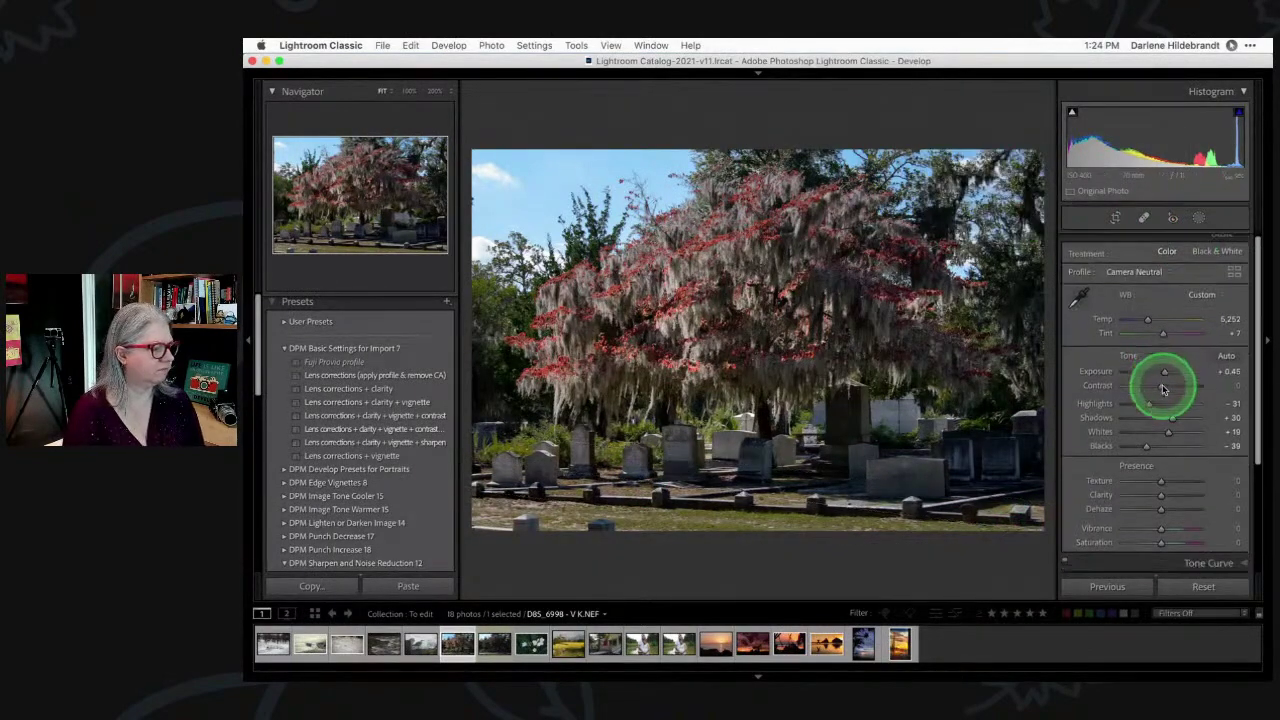
# Tint the photo's shadows yellow with Color Grading, using Hue 60 and Saturation about 23
pyautogui.scroll(-2, 1163, 389)
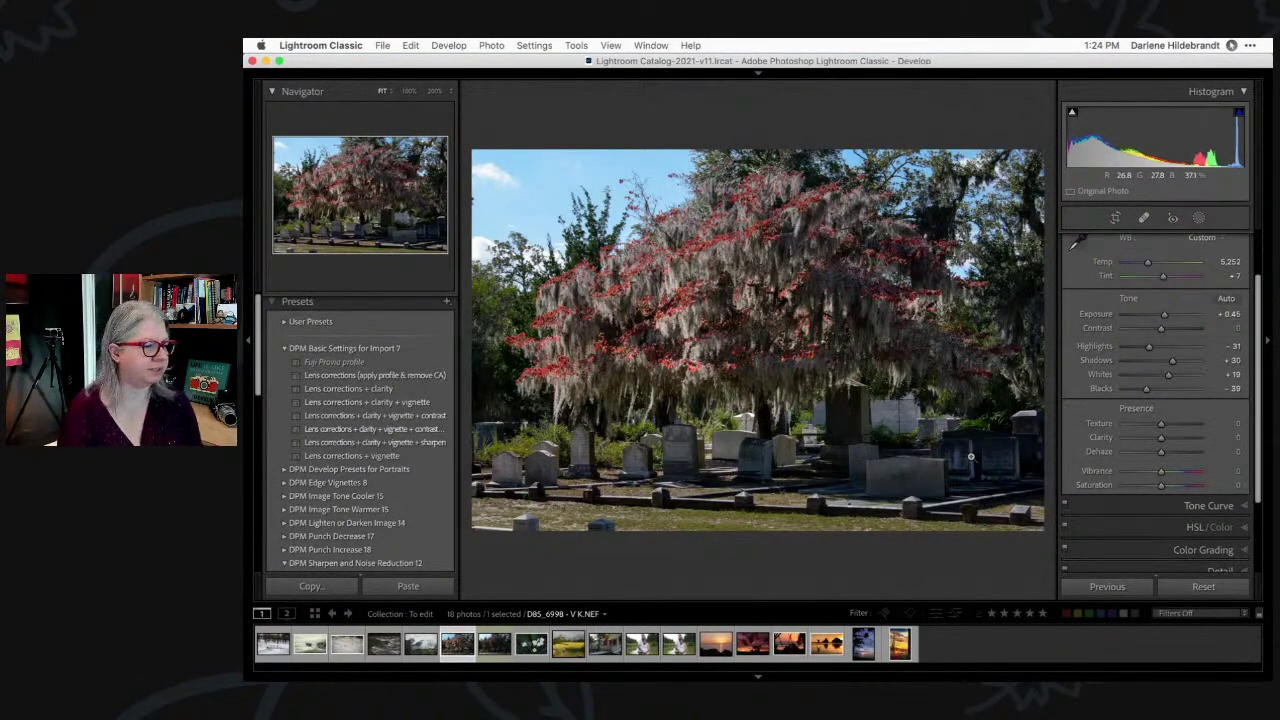
pyautogui.scroll(-1, 1146, 523)
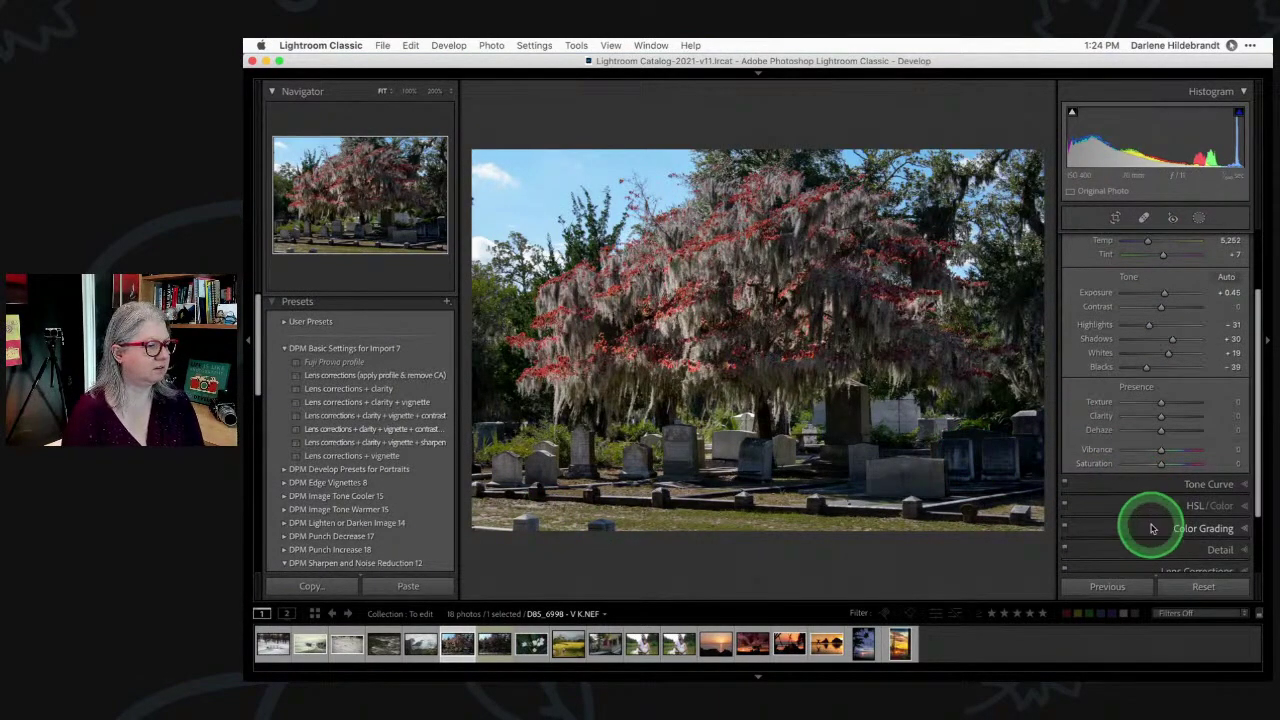
pyautogui.click(1152, 528)
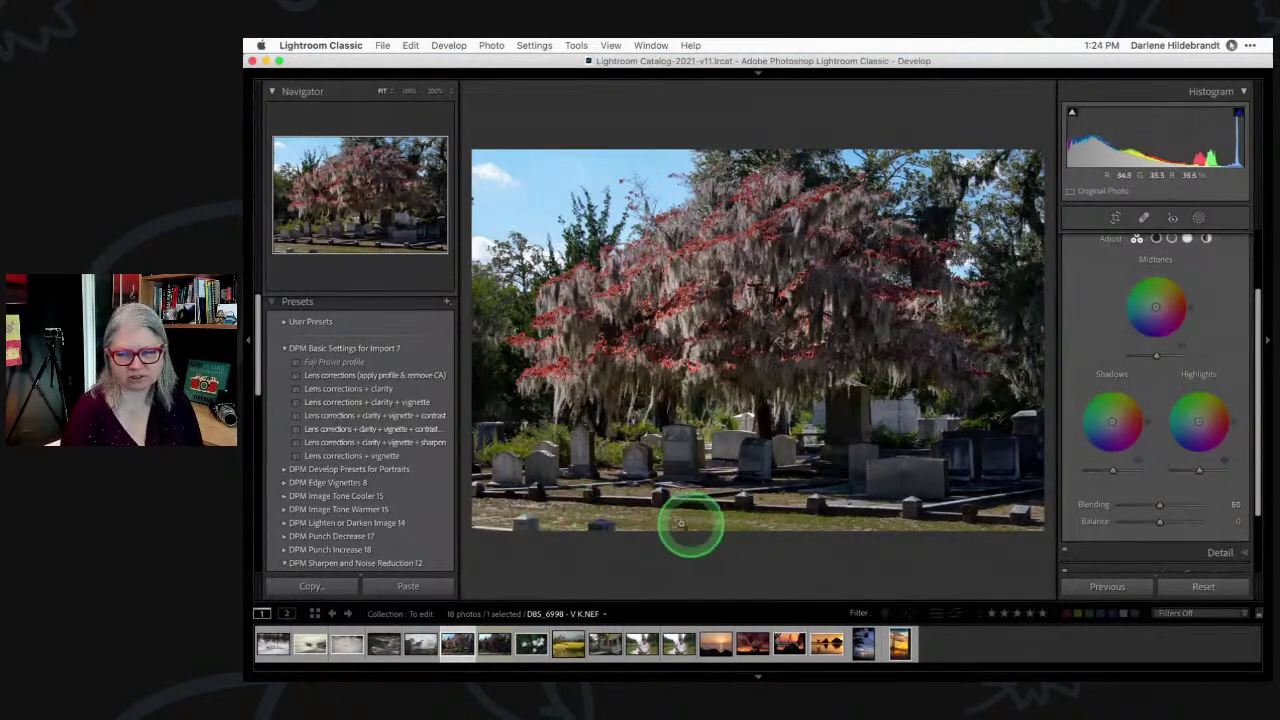
pyautogui.scroll(1, 1092, 330)
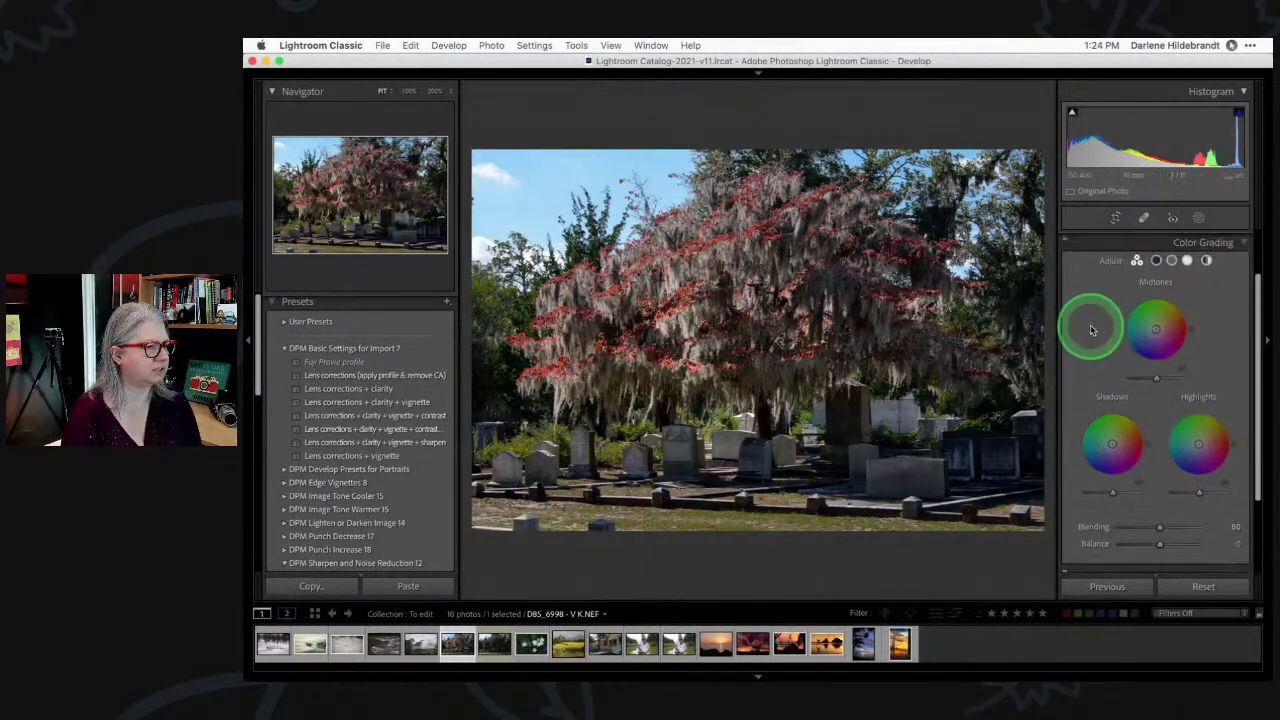
pyautogui.scroll(1, 1092, 330)
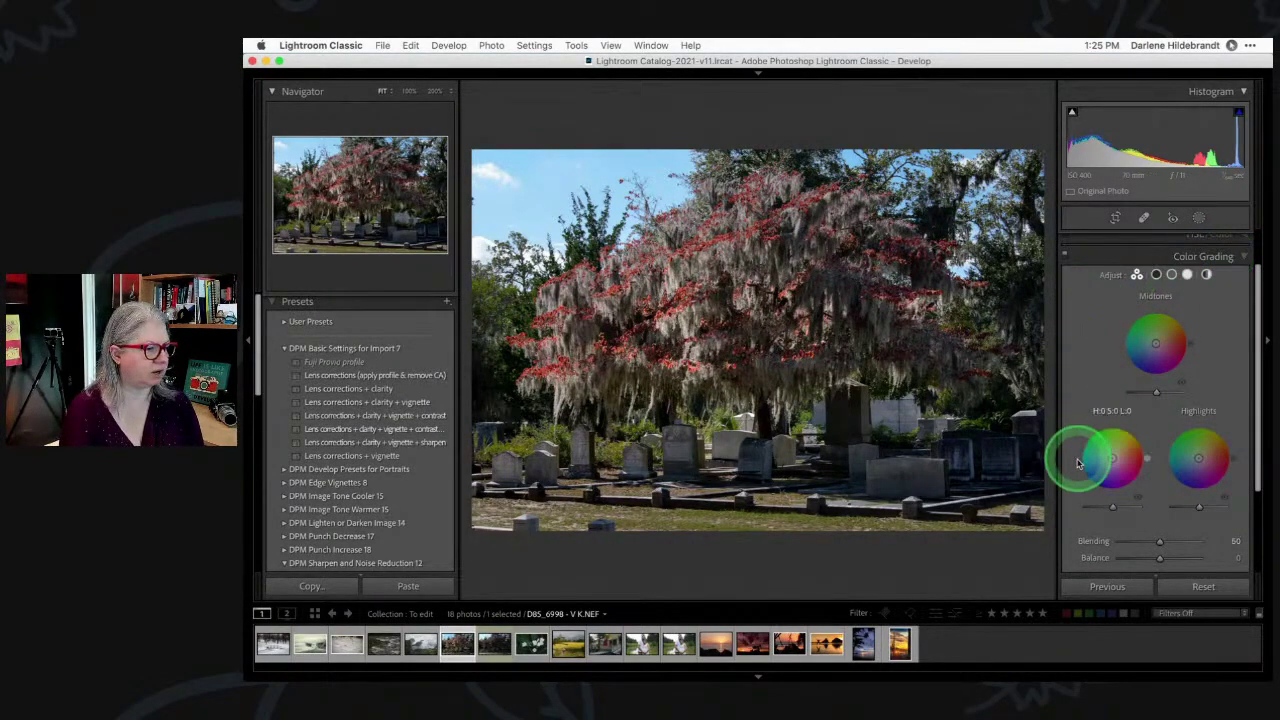
pyautogui.moveTo(1146, 462)
pyautogui.mouseDown()
pyautogui.moveTo(1128, 450)
pyautogui.moveTo(1137, 436)
pyautogui.moveTo(1116, 452)
pyautogui.mouseUp()
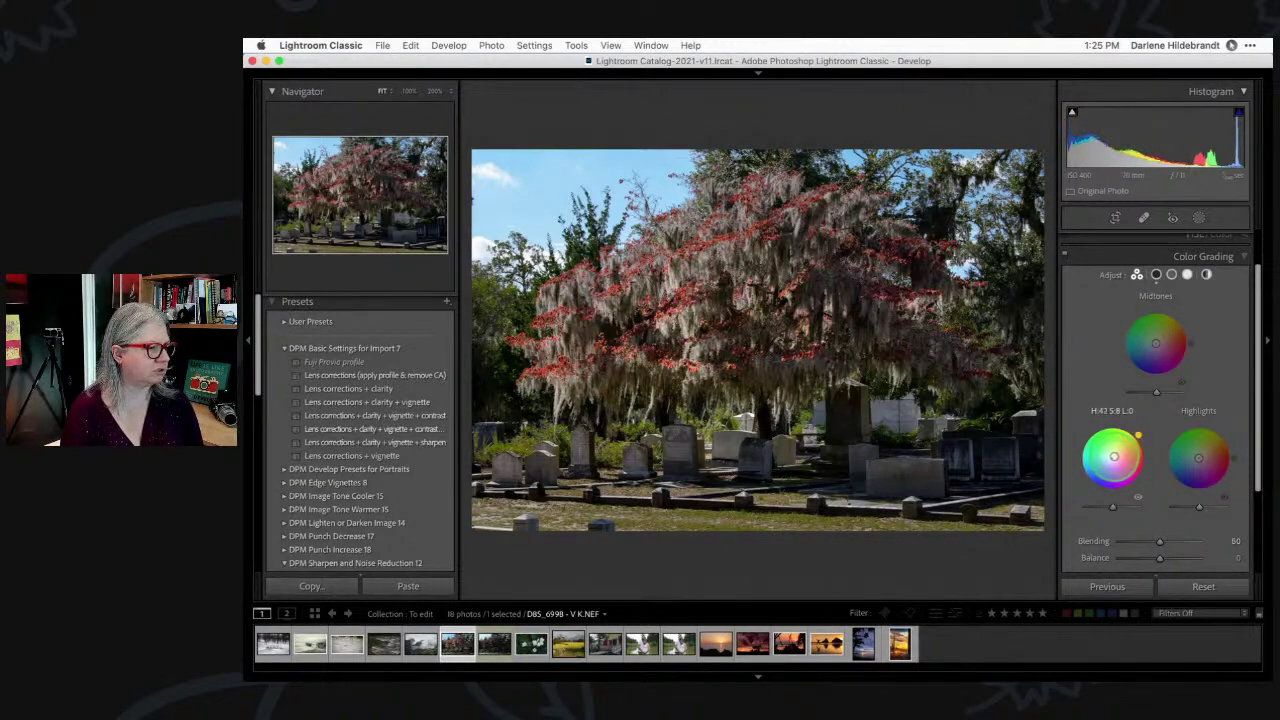
pyautogui.moveTo(1114, 459)
pyautogui.mouseDown()
pyautogui.moveTo(1138, 500)
pyautogui.moveTo(943, 491)
pyautogui.moveTo(977, 449)
pyautogui.moveTo(957, 491)
pyautogui.moveTo(680, 462)
pyautogui.moveTo(980, 474)
pyautogui.moveTo(1086, 320)
pyautogui.moveTo(1066, 249)
pyautogui.moveTo(1126, 462)
pyautogui.mouseUp()
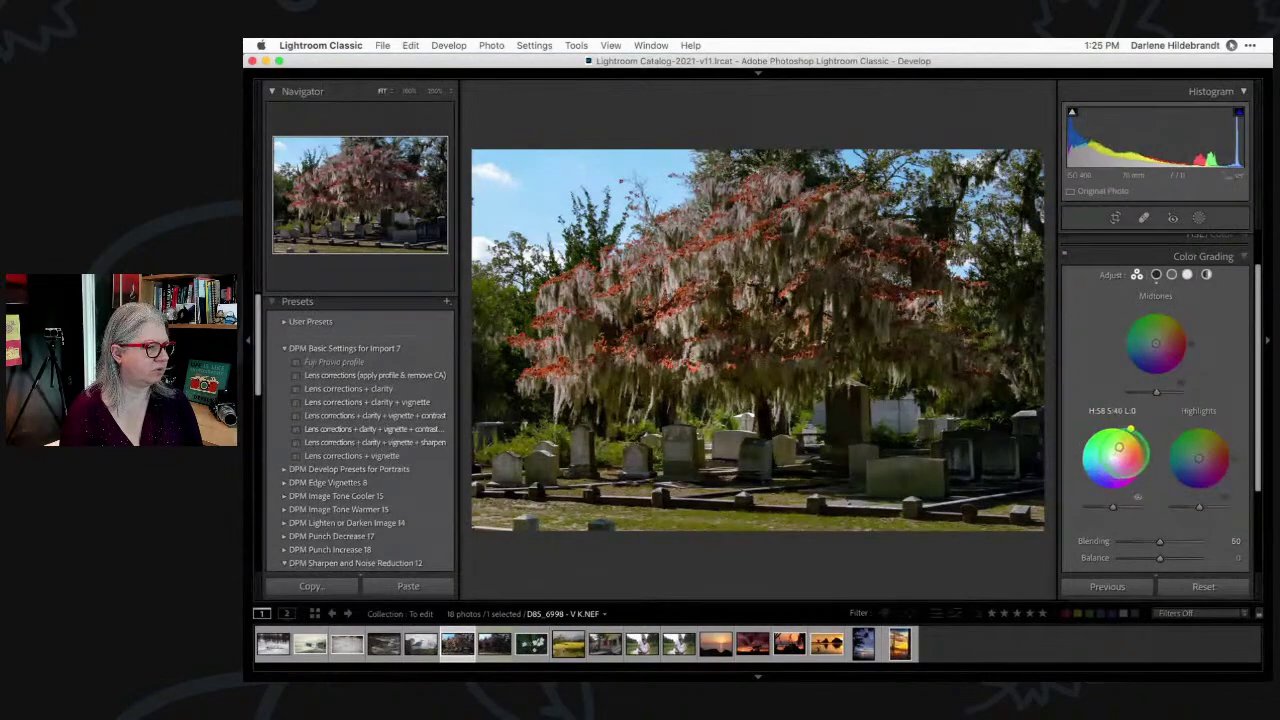
pyautogui.moveTo(1130, 432); pyautogui.dragTo(1128, 437)
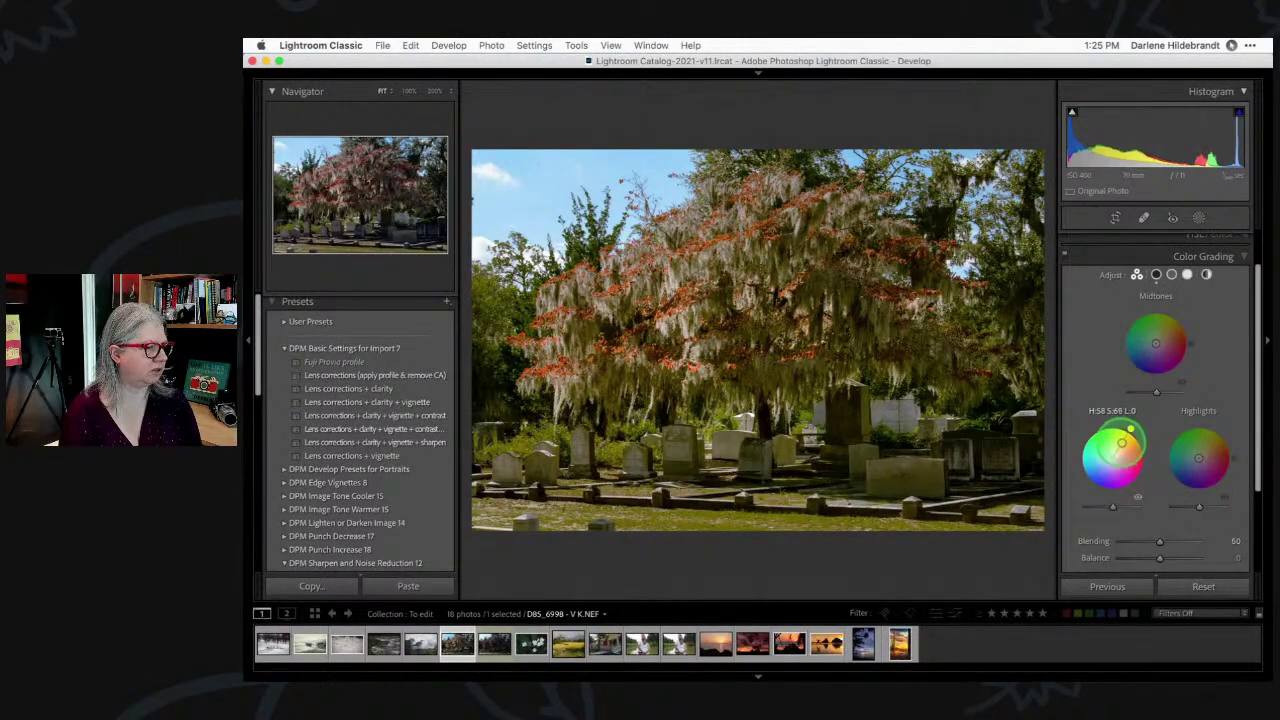
pyautogui.moveTo(1130, 430); pyautogui.dragTo(1133, 428)
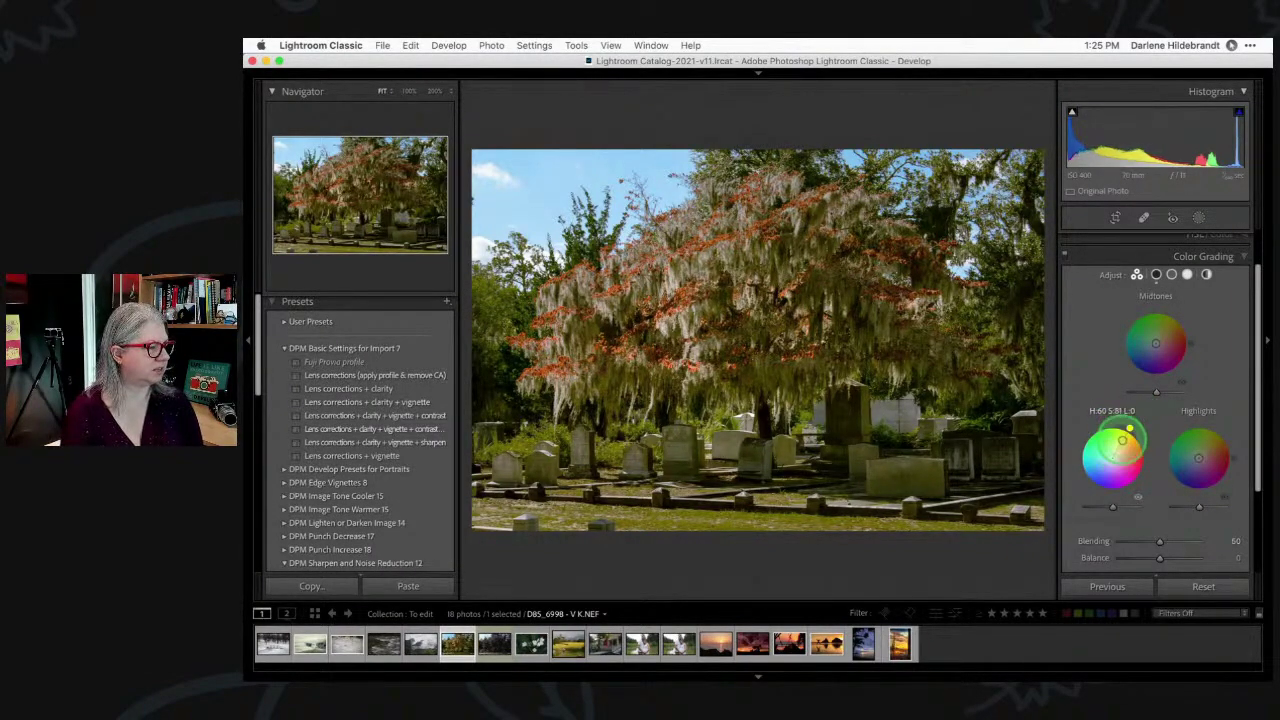
pyautogui.moveTo(1121, 441); pyautogui.dragTo(1116, 449)
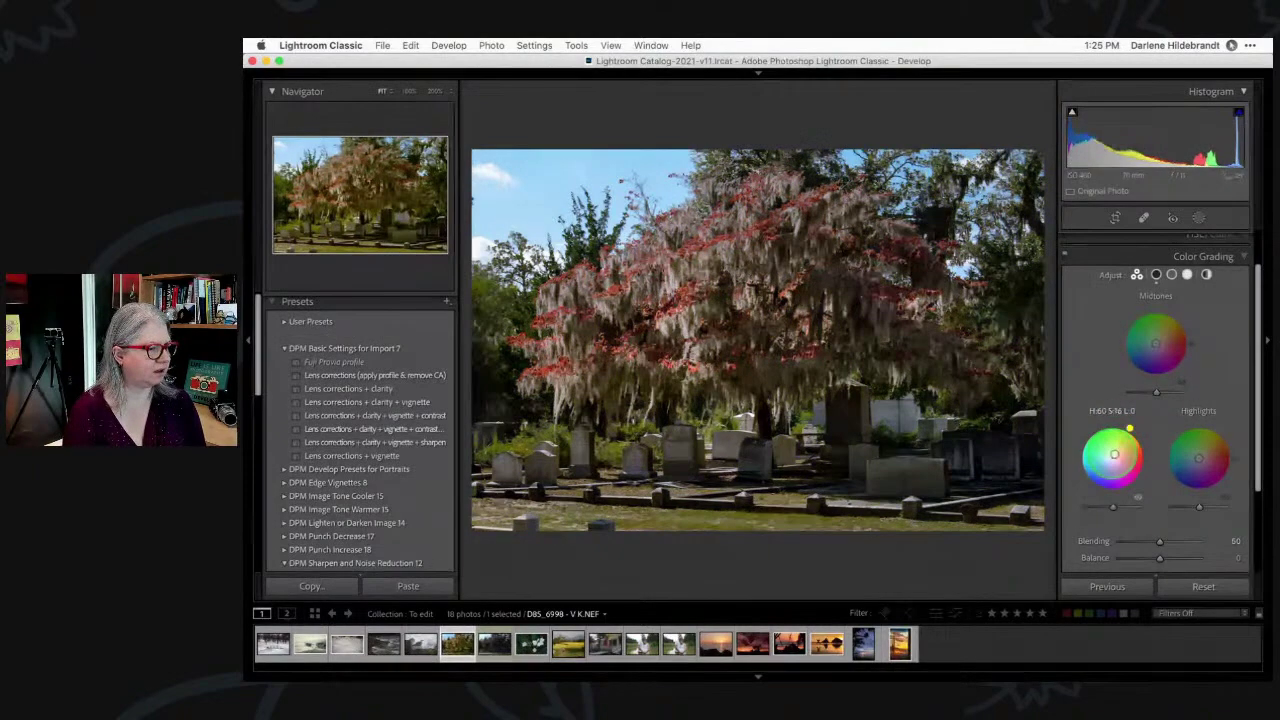
# Compare the photo with and without the Color Grading adjustments, leaving them enabled
pyautogui.click(1067, 257)
pyautogui.click(1067, 258)
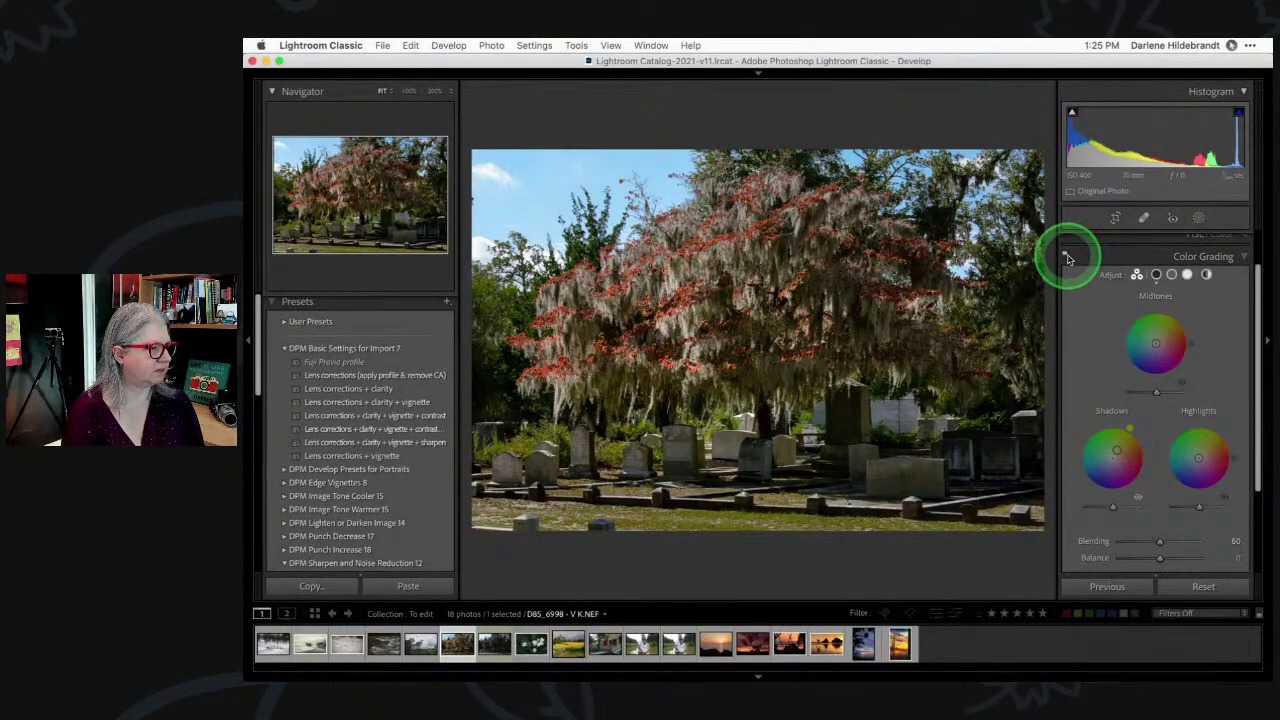
pyautogui.click(1067, 258)
pyautogui.click(1067, 258)
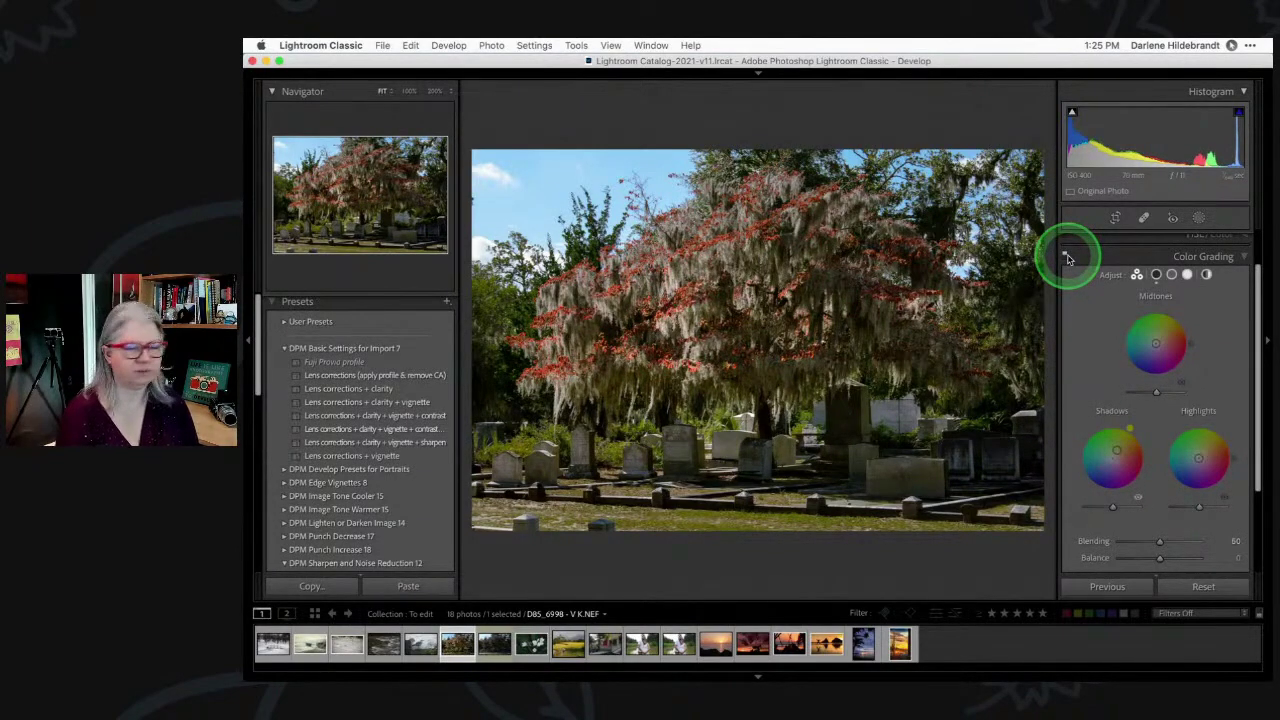
pyautogui.click(1067, 258)
pyautogui.click(1067, 258)
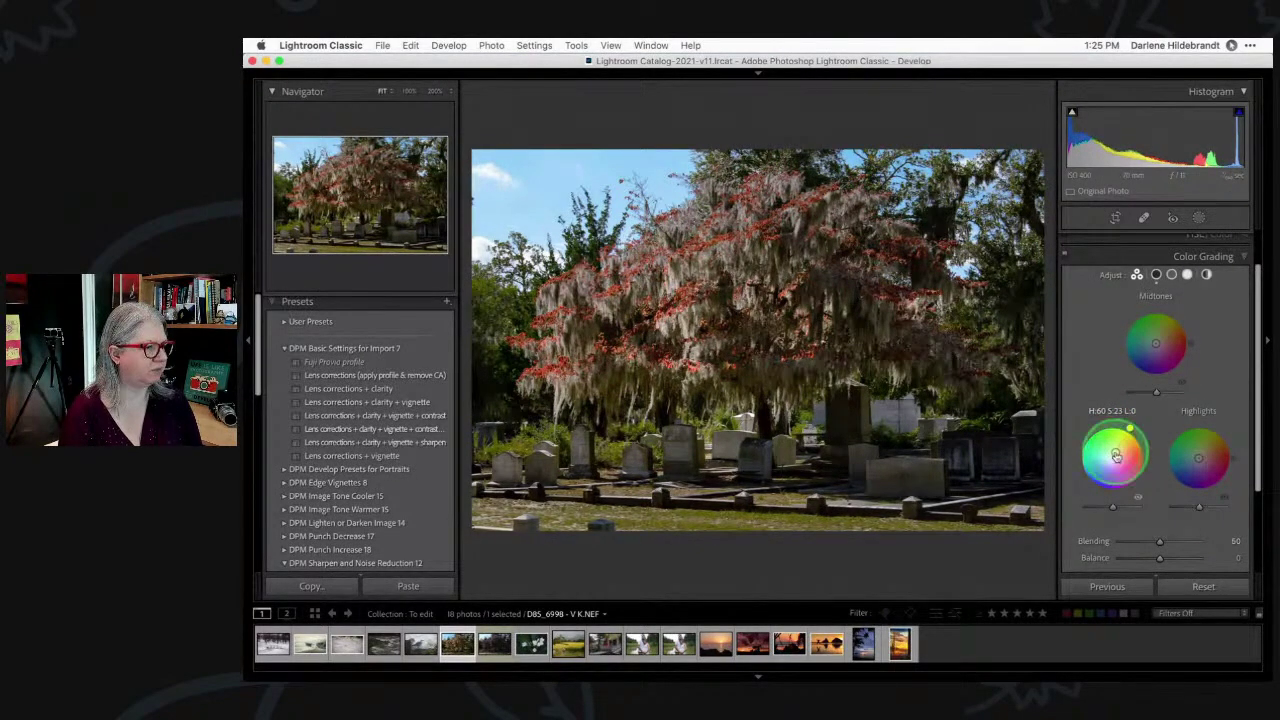
pyautogui.click(1117, 258)
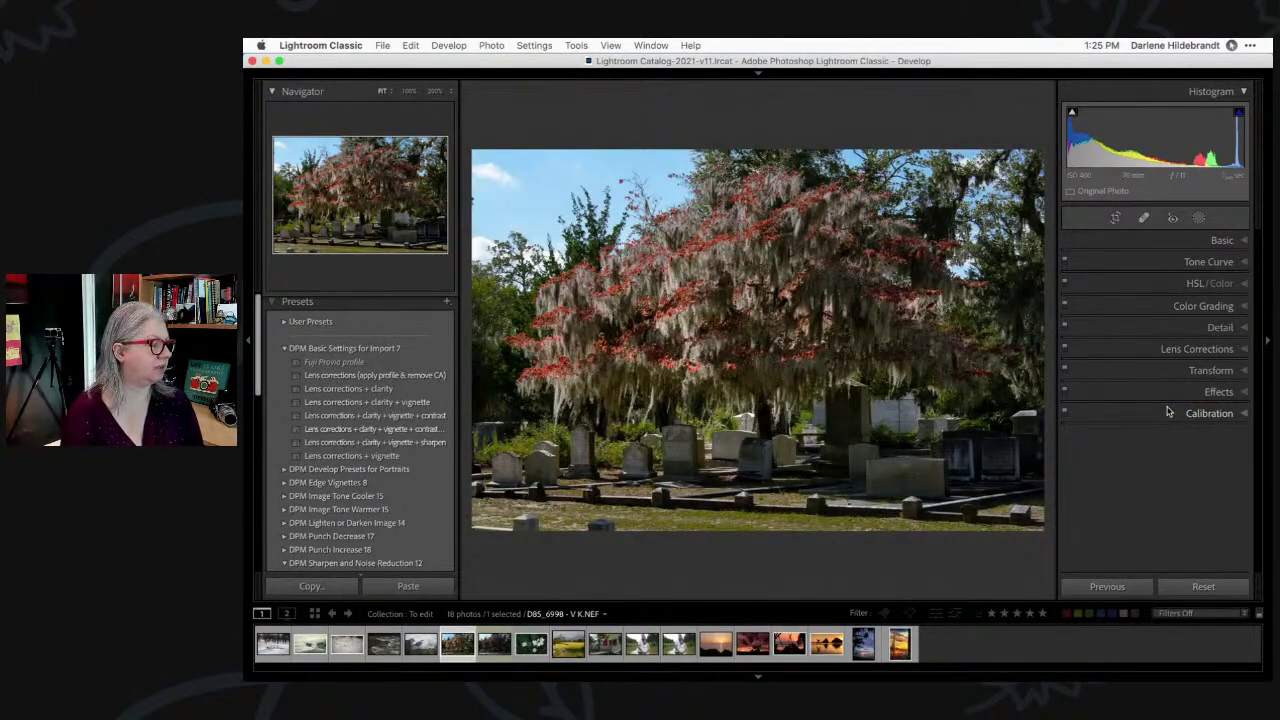
pyautogui.click(1165, 420)
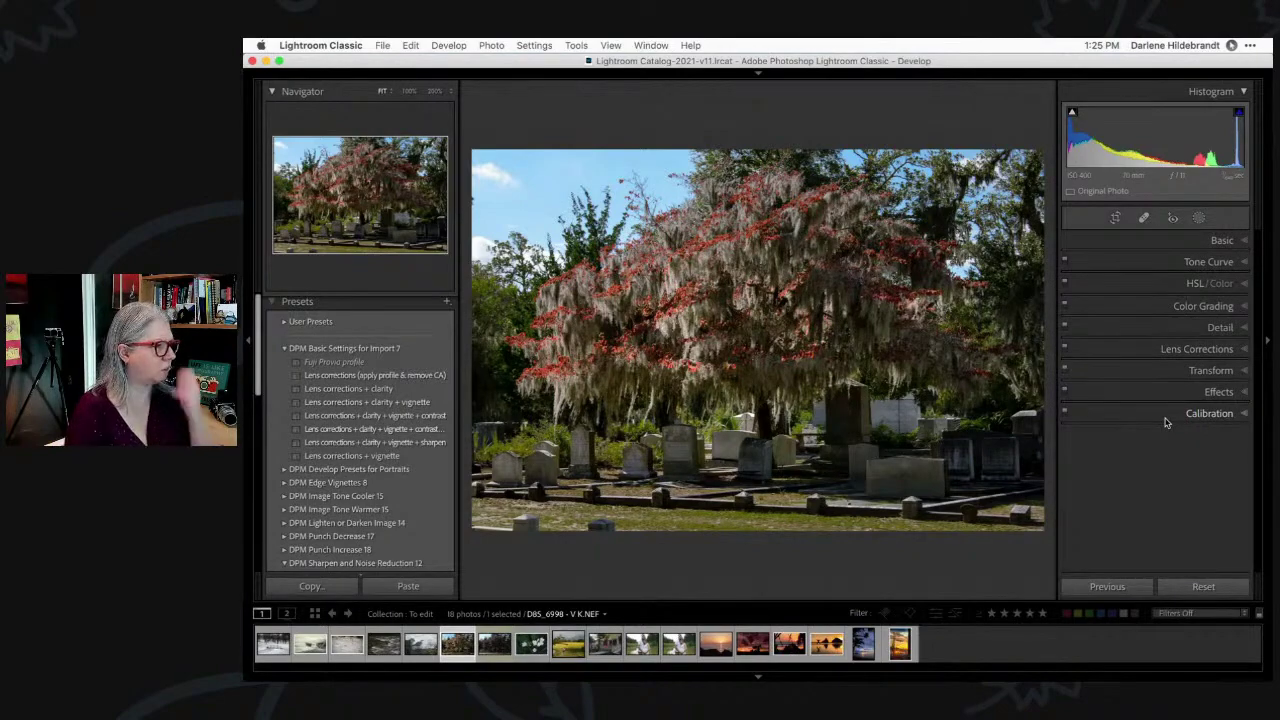
pyautogui.click(1165, 420)
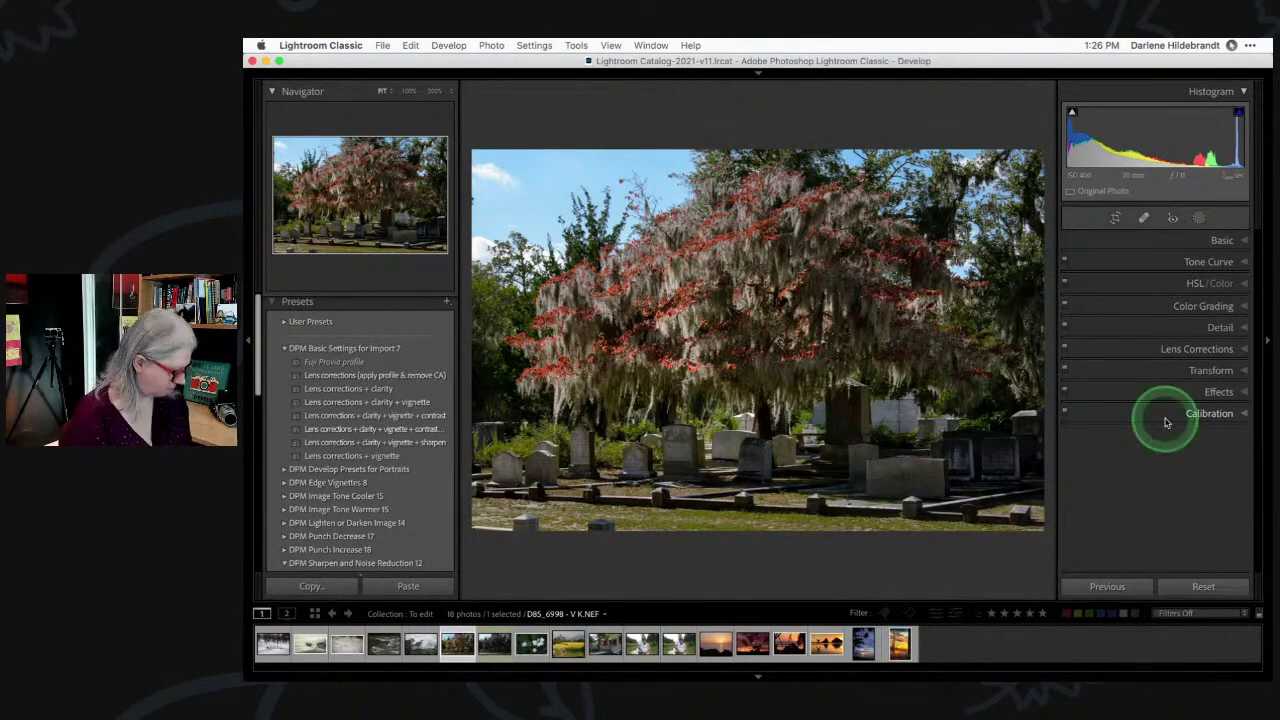
# Crop the photo slightly inward from its lower-left corner at the original aspect ratio, trimming the stone tops along the bottom edge
pyautogui.press('r')
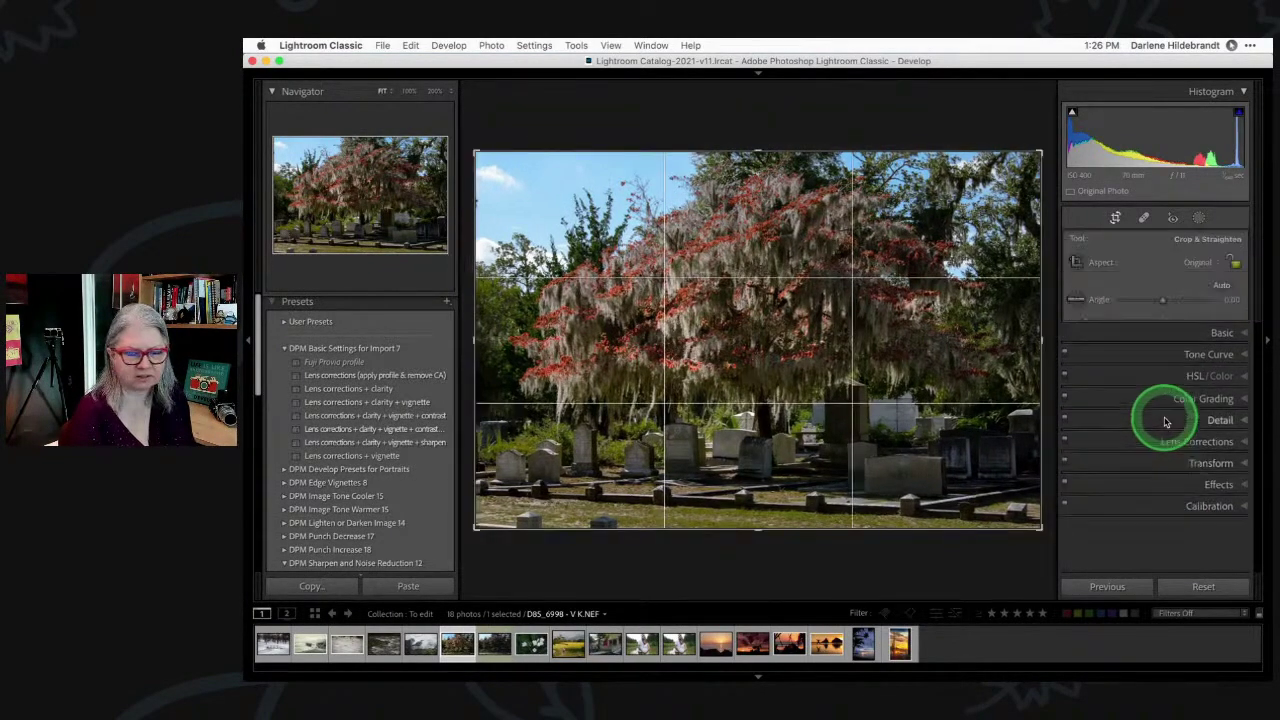
pyautogui.moveTo(638, 535); pyautogui.dragTo(471, 529)
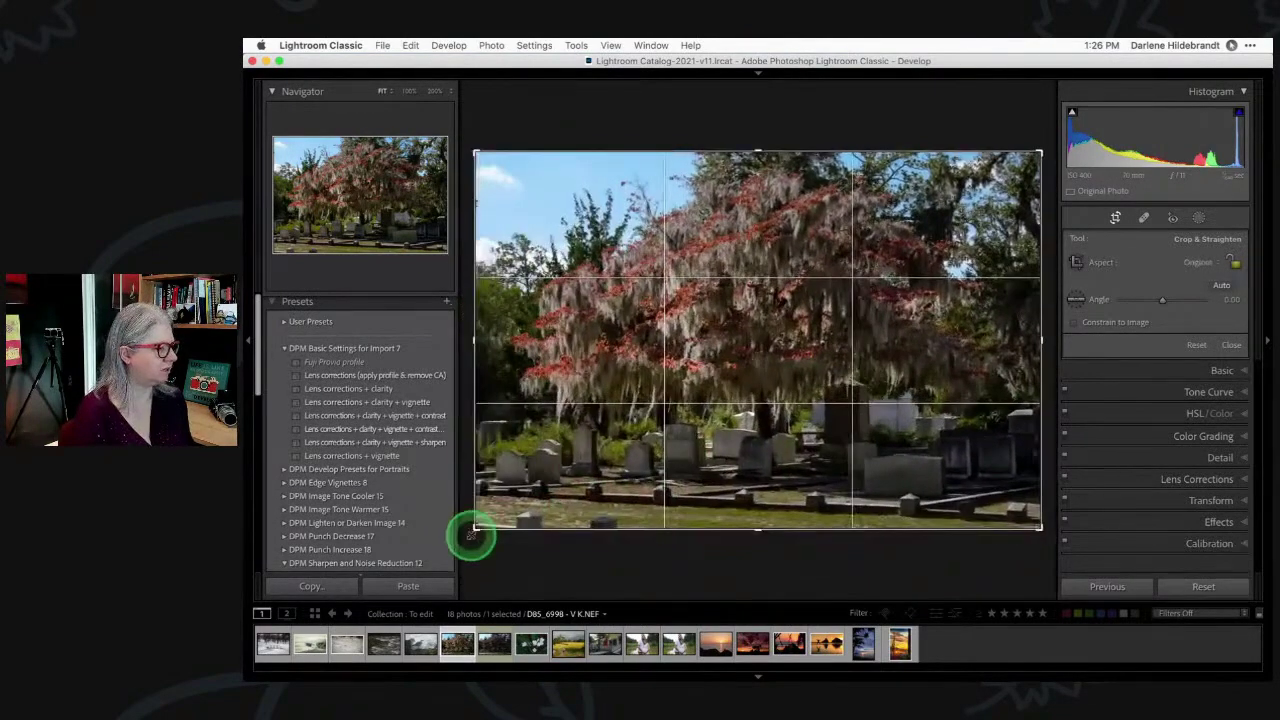
pyautogui.click(1235, 262)
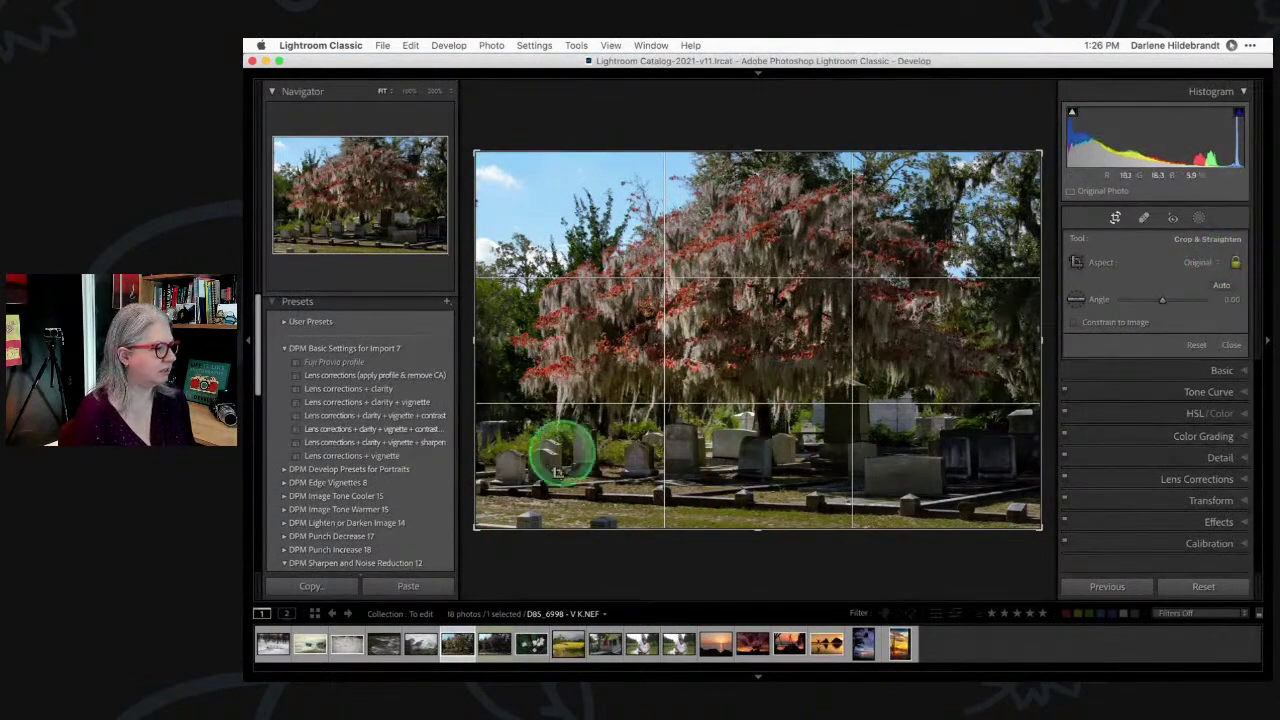
pyautogui.moveTo(477, 526); pyautogui.dragTo(469, 570)
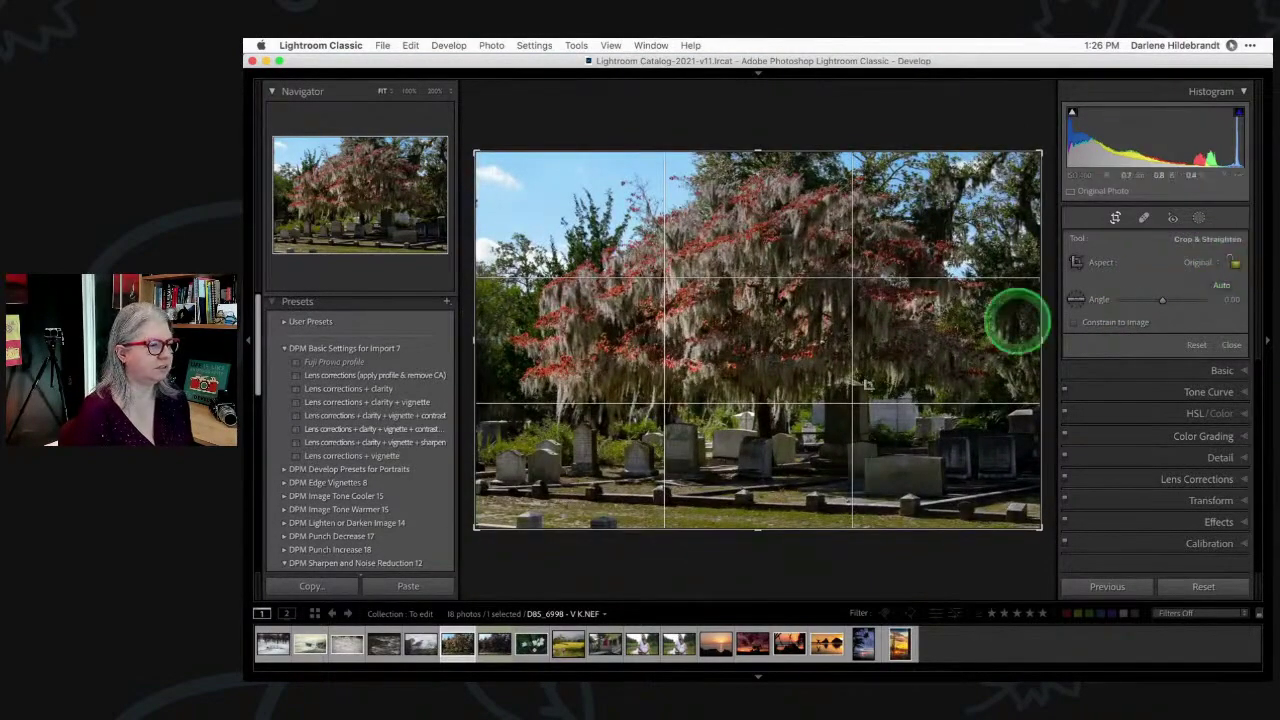
pyautogui.moveTo(707, 537)
pyautogui.mouseDown()
pyautogui.moveTo(709, 457)
pyautogui.moveTo(703, 543)
pyautogui.mouseUp()
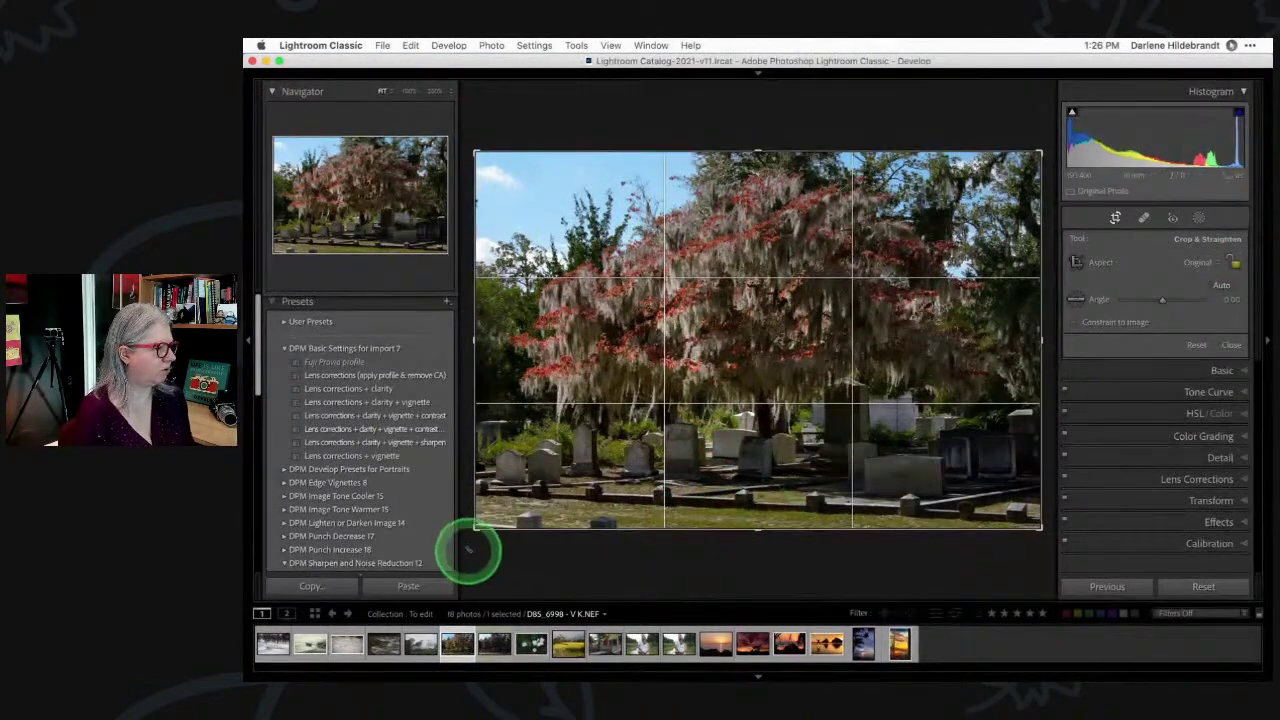
pyautogui.moveTo(477, 527)
pyautogui.mouseDown()
pyautogui.moveTo(511, 517)
pyautogui.moveTo(480, 526)
pyautogui.moveTo(491, 534)
pyautogui.mouseUp()
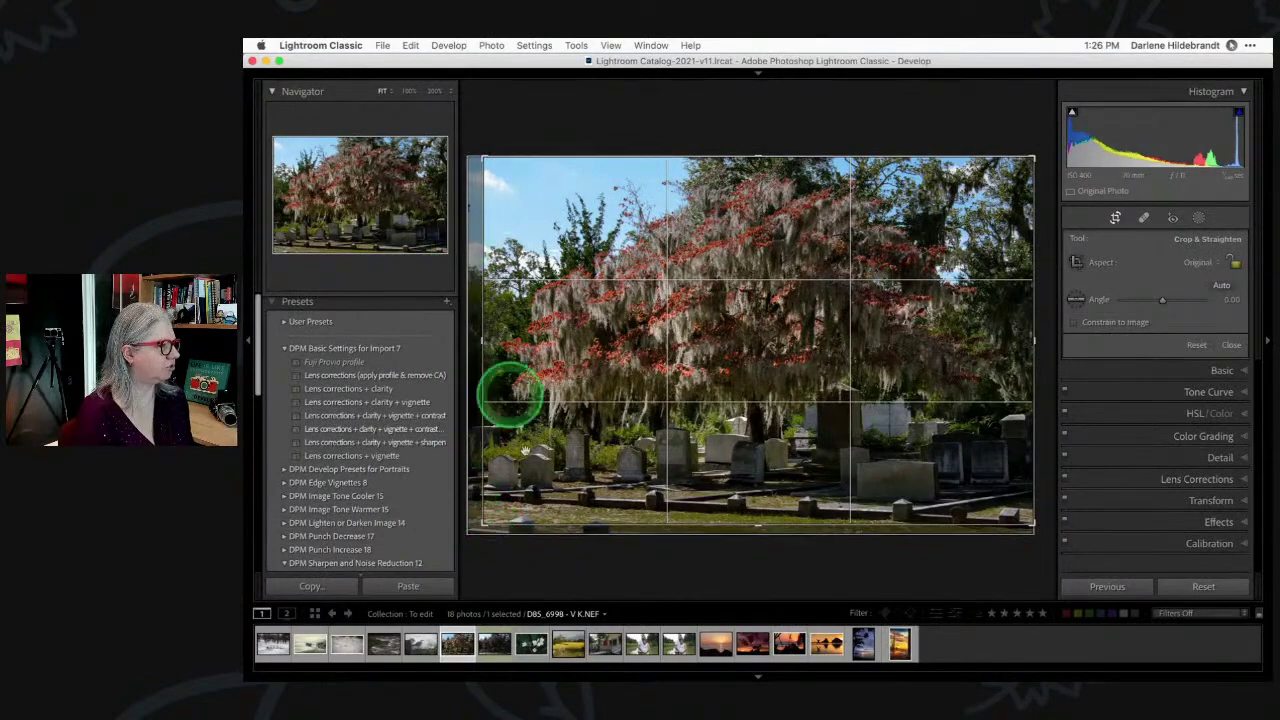
pyautogui.doubleClick(555, 477)
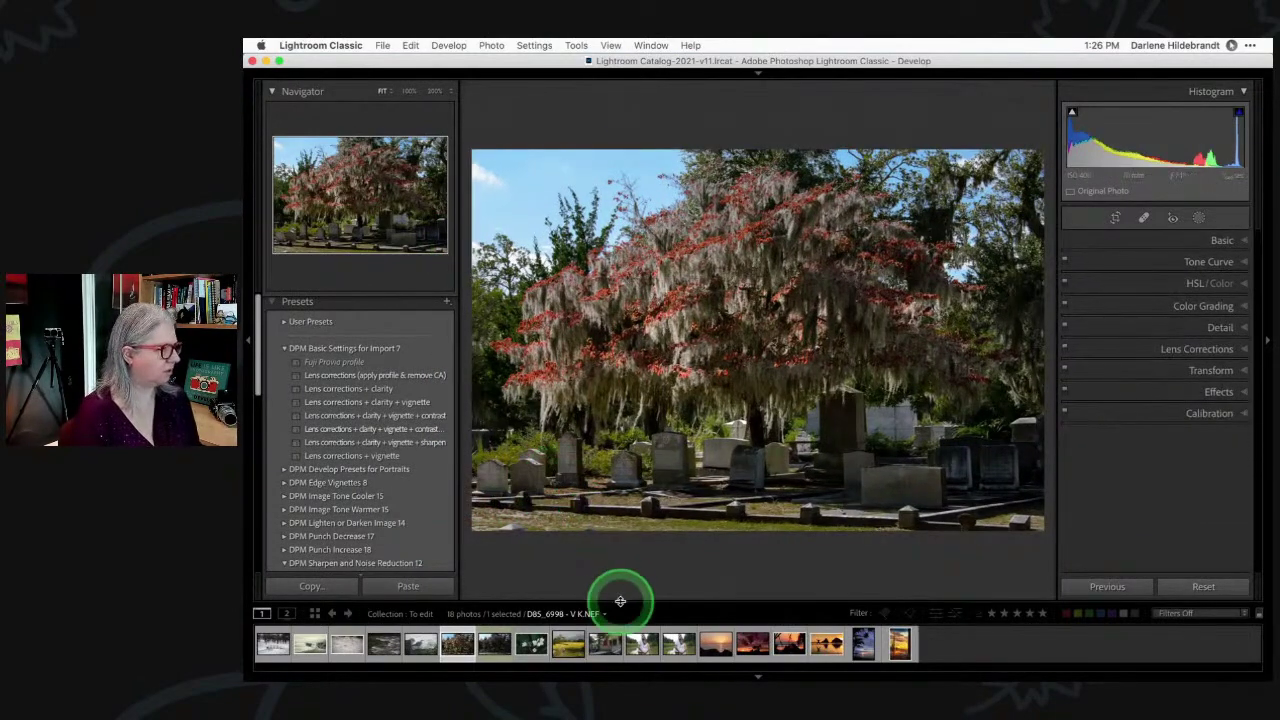
# Heal the remaining stone top in the grass along the photo's bottom edge with a size 75, feather 70 brush at full opacity
pyautogui.click(500, 529)
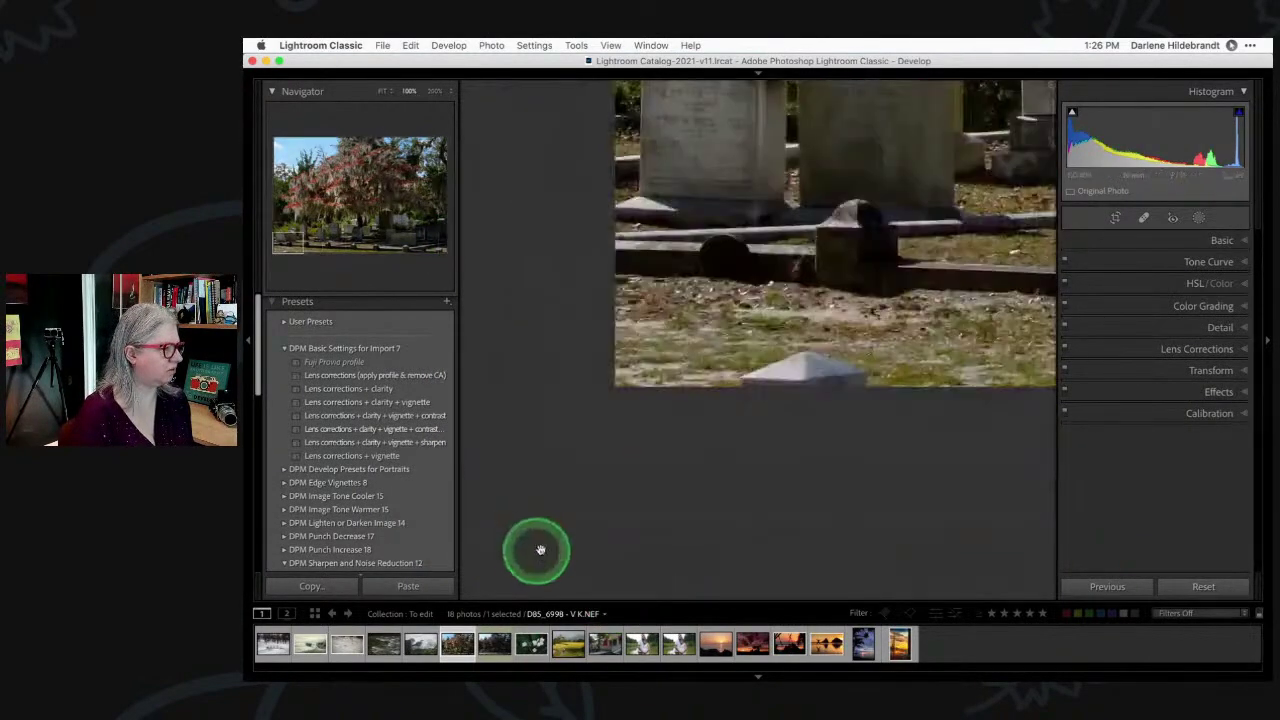
pyautogui.moveTo(757, 337); pyautogui.dragTo(762, 340)
pyautogui.hscroll(5, 762, 340)
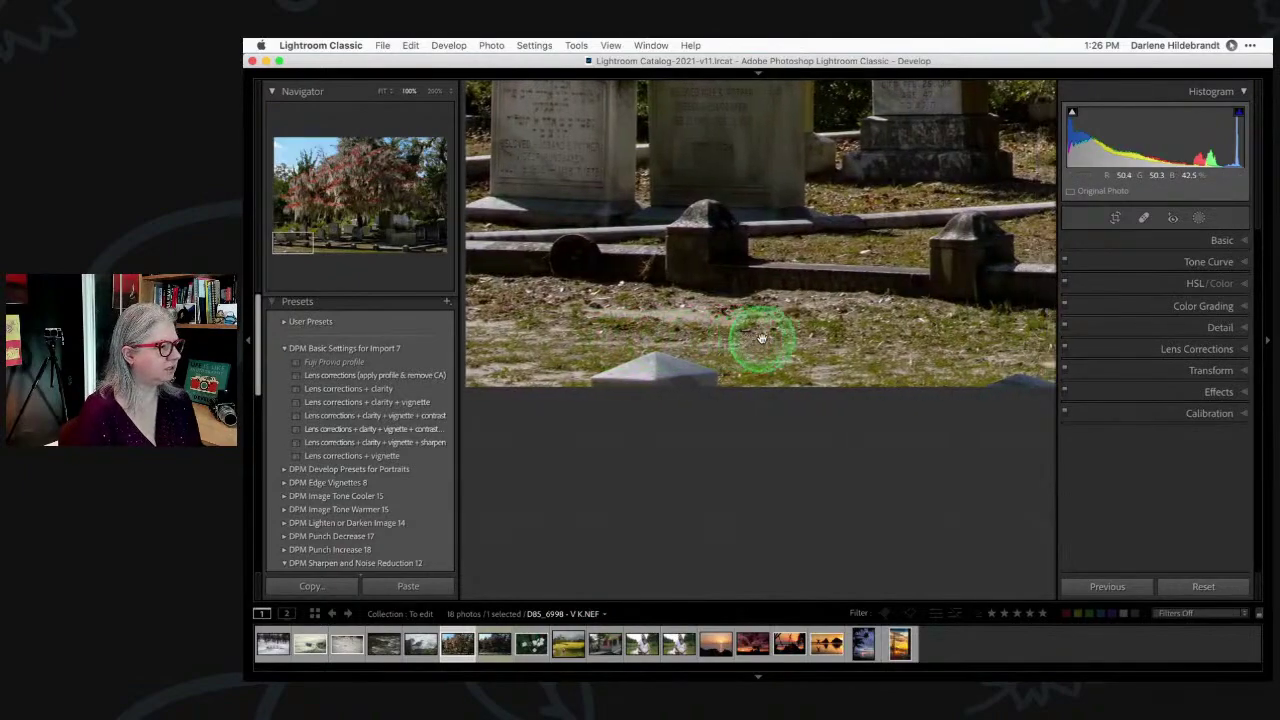
pyautogui.hscroll(5, 760, 340)
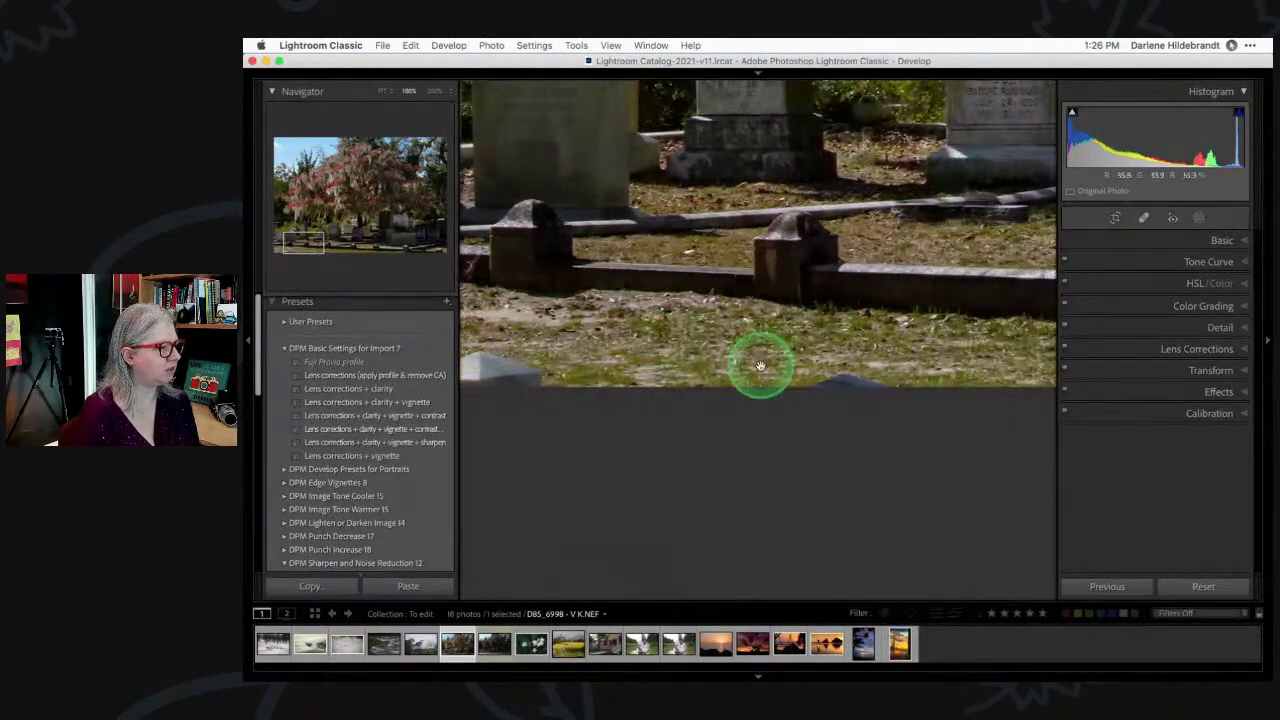
pyautogui.press('q')
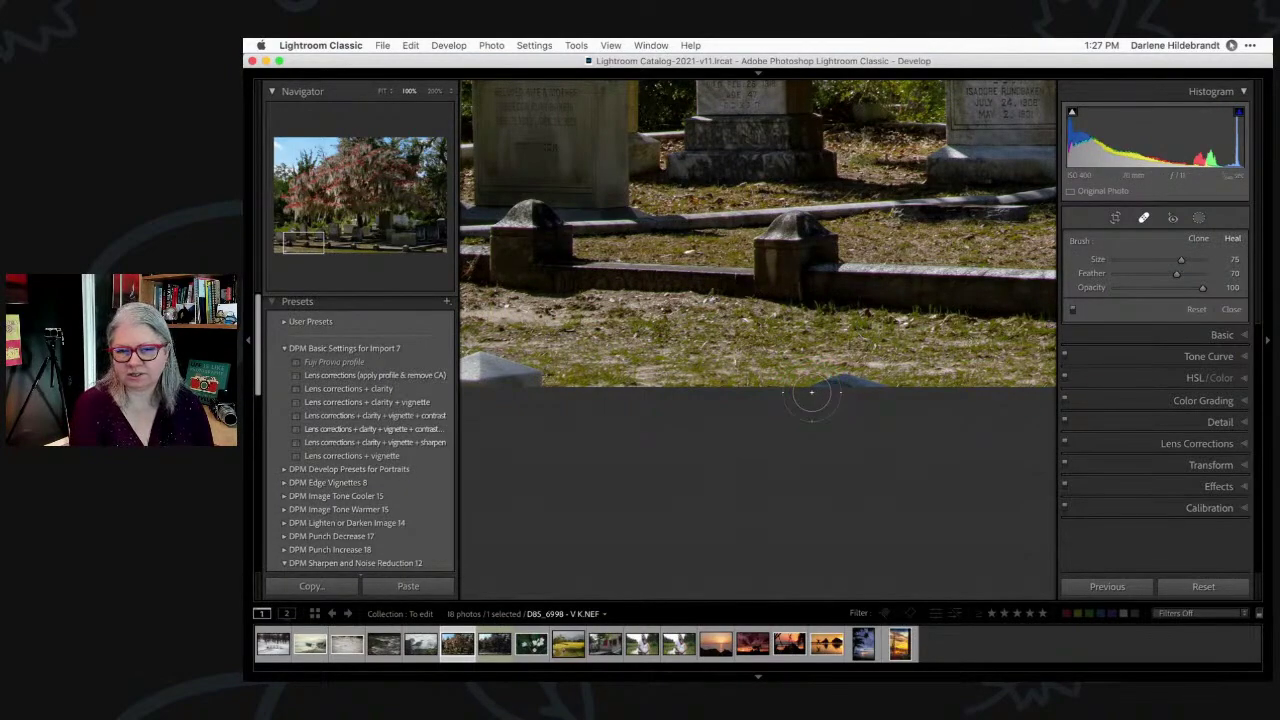
pyautogui.moveTo(808, 391); pyautogui.dragTo(870, 396)
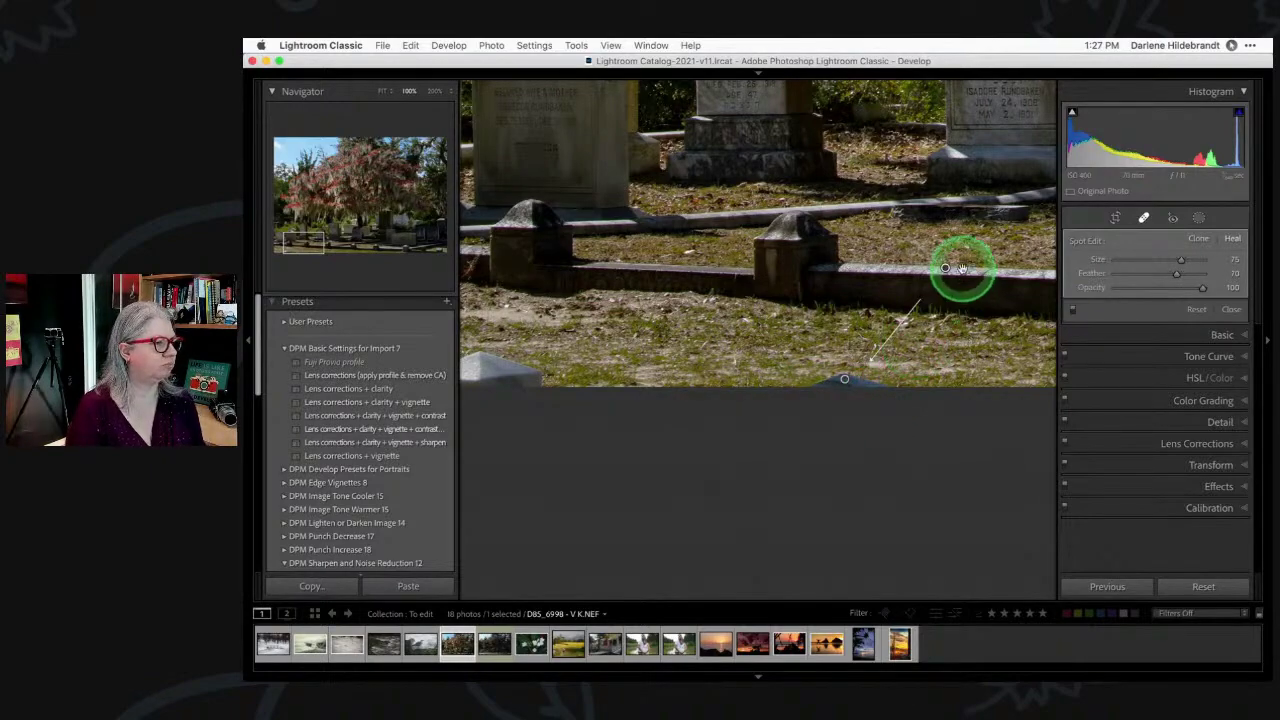
# Reposition the healing source from the stone curb to clean grass so it blends over the removed stone top
pyautogui.moveTo(944, 268)
pyautogui.mouseDown()
pyautogui.moveTo(709, 323)
pyautogui.moveTo(697, 331)
pyautogui.moveTo(720, 343)
pyautogui.moveTo(684, 358)
pyautogui.mouseUp()
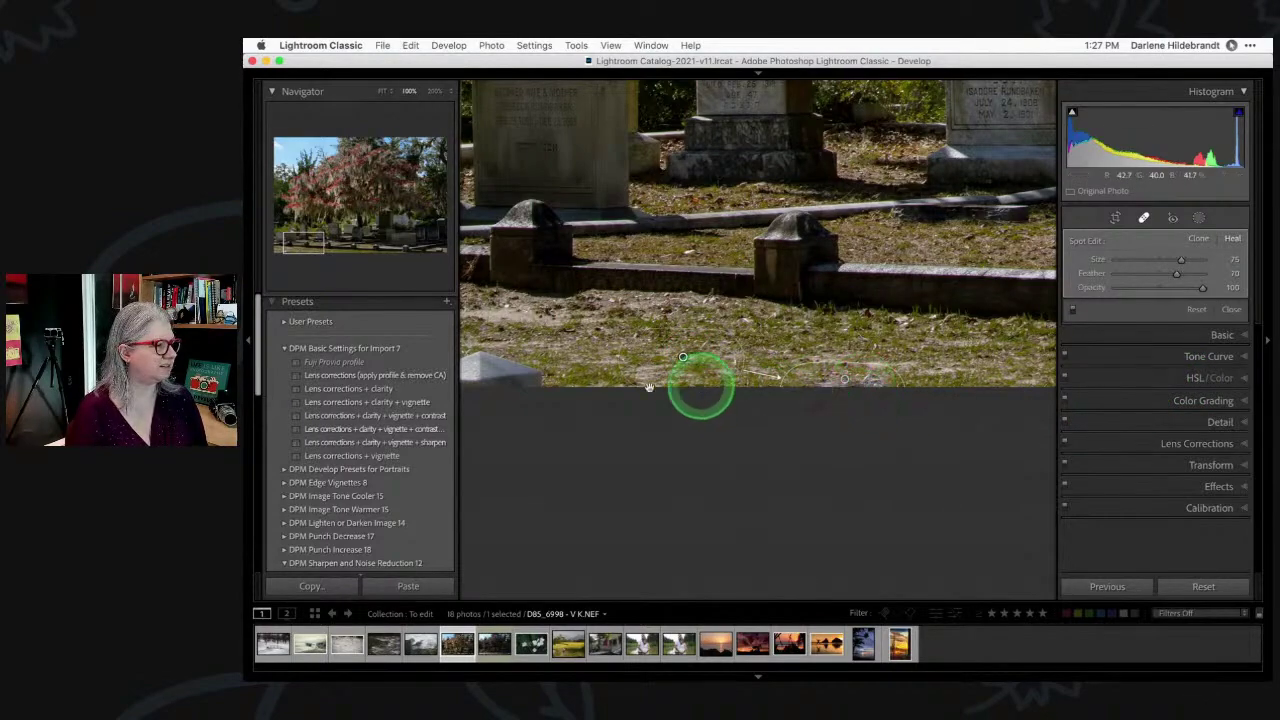
pyautogui.moveTo(682, 356)
pyautogui.mouseDown()
pyautogui.moveTo(669, 357)
pyautogui.moveTo(678, 352)
pyautogui.moveTo(660, 391)
pyautogui.moveTo(740, 430)
pyautogui.moveTo(771, 406)
pyautogui.moveTo(803, 429)
pyautogui.moveTo(811, 400)
pyautogui.moveTo(834, 394)
pyautogui.moveTo(880, 410)
pyautogui.mouseUp()
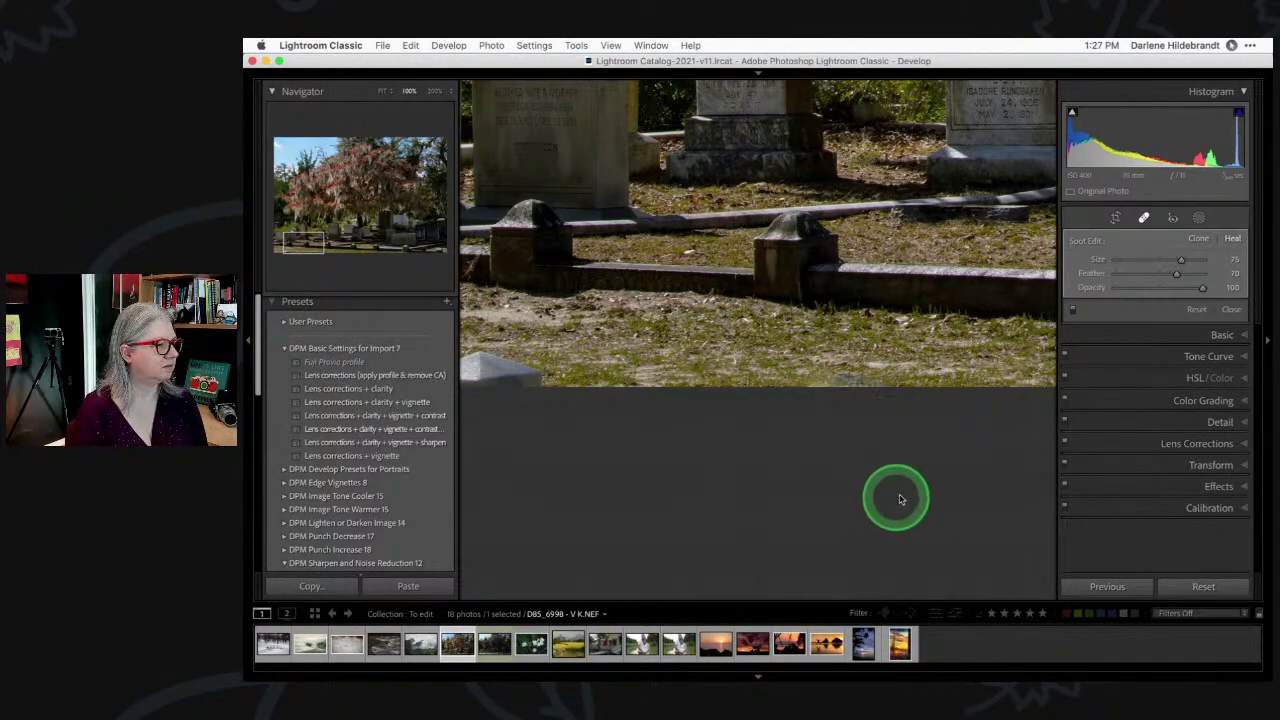
pyautogui.click(885, 278)
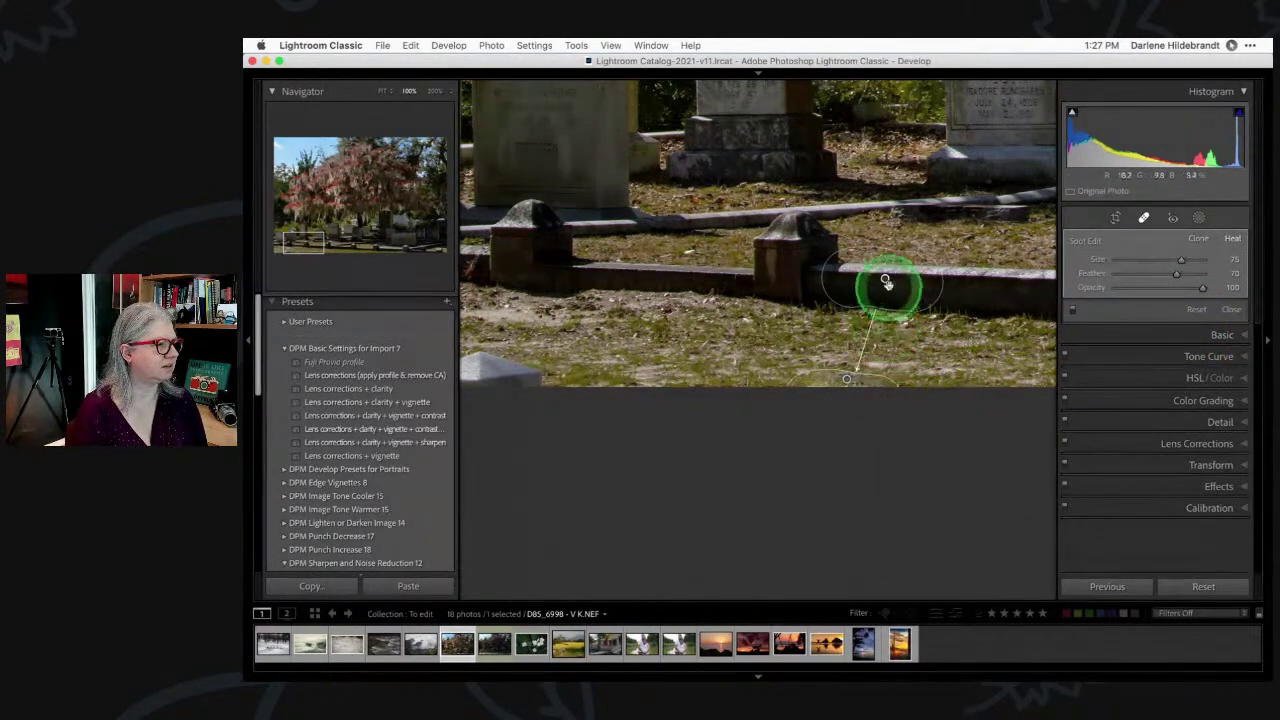
pyautogui.moveTo(894, 286)
pyautogui.mouseDown()
pyautogui.moveTo(953, 345)
pyautogui.moveTo(684, 348)
pyautogui.mouseUp()
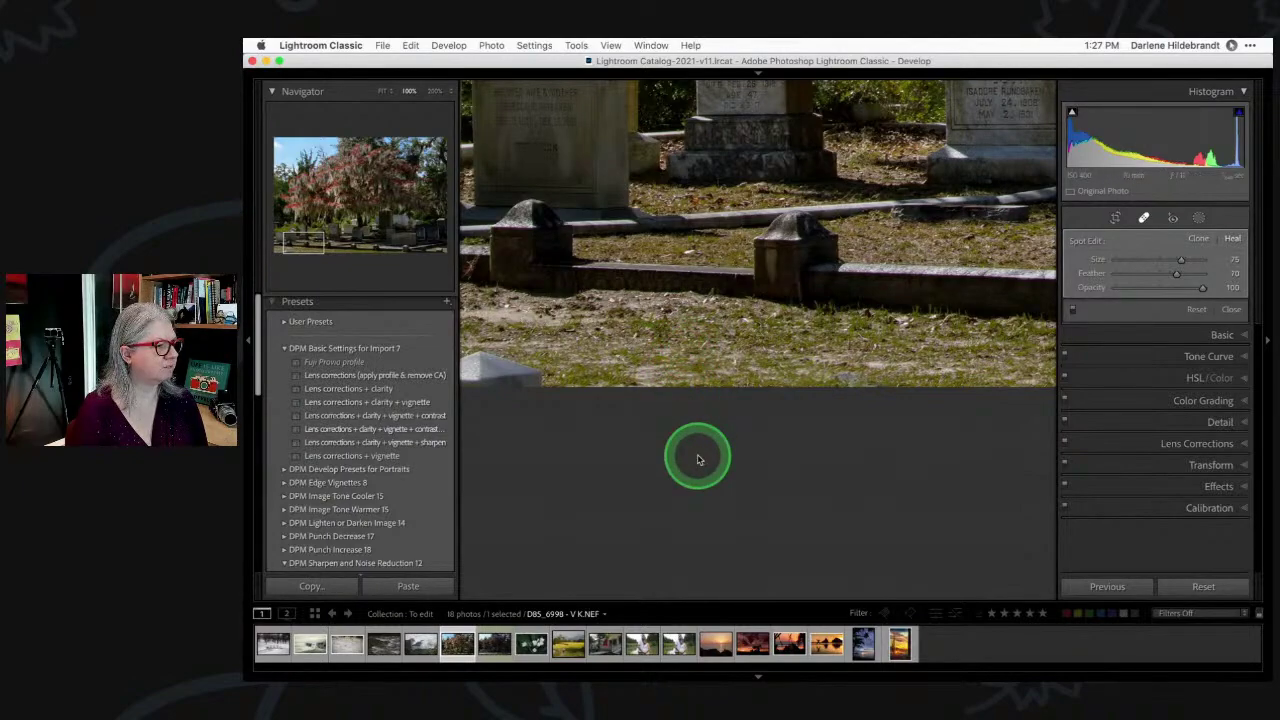
pyautogui.moveTo(699, 459); pyautogui.dragTo(940, 341)
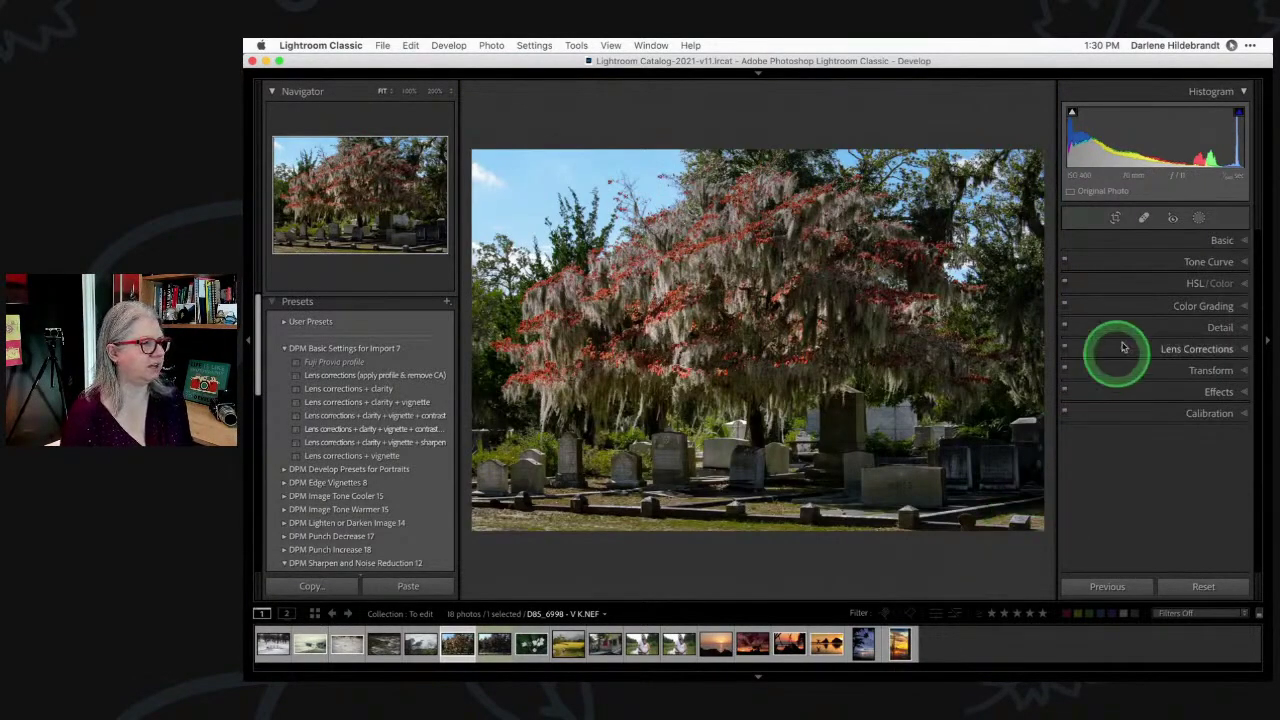
# Add a Select Sky mask to the photo and move the mask list off the sky
pyautogui.click(1212, 241)
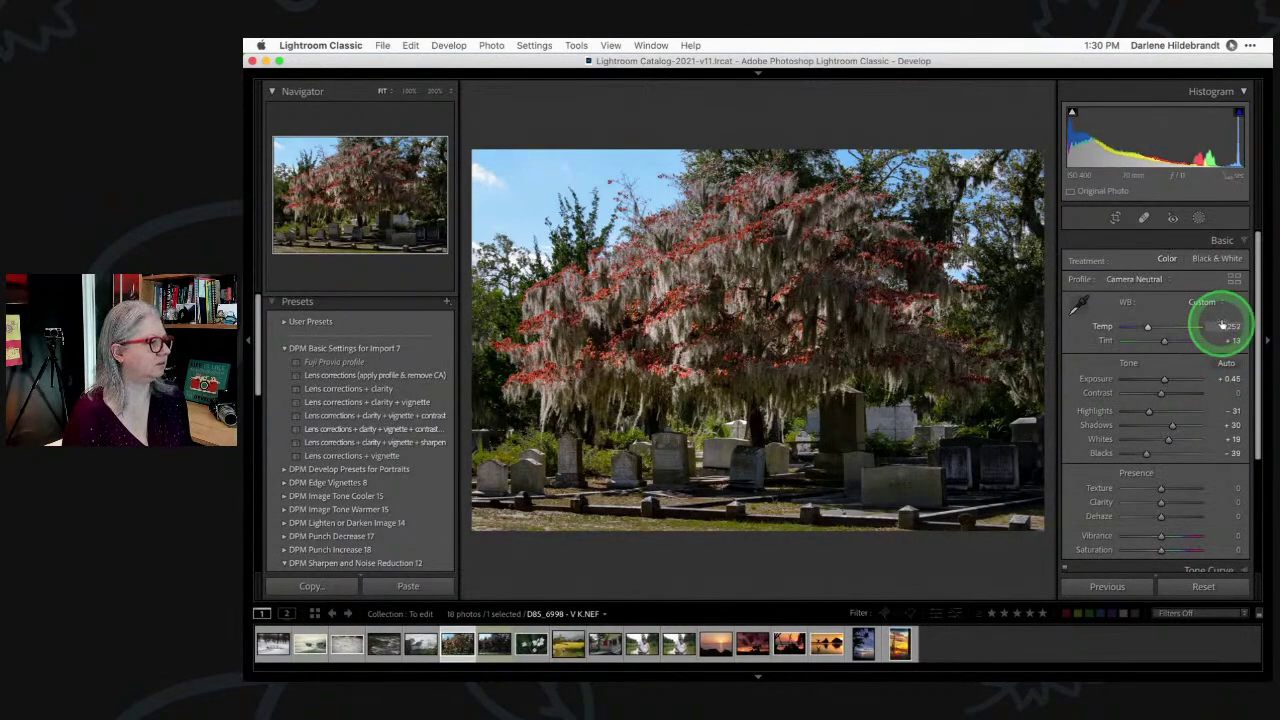
pyautogui.click(1199, 217)
pyautogui.click(936, 114)
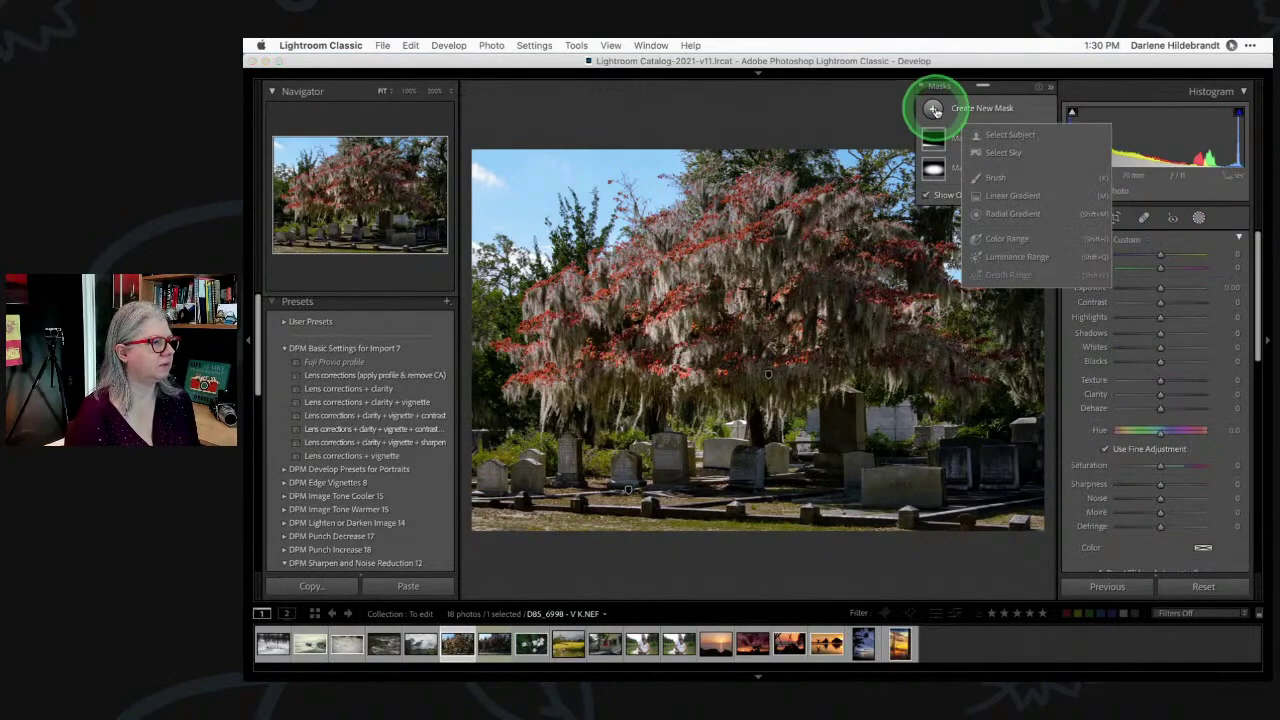
pyautogui.click(1006, 152)
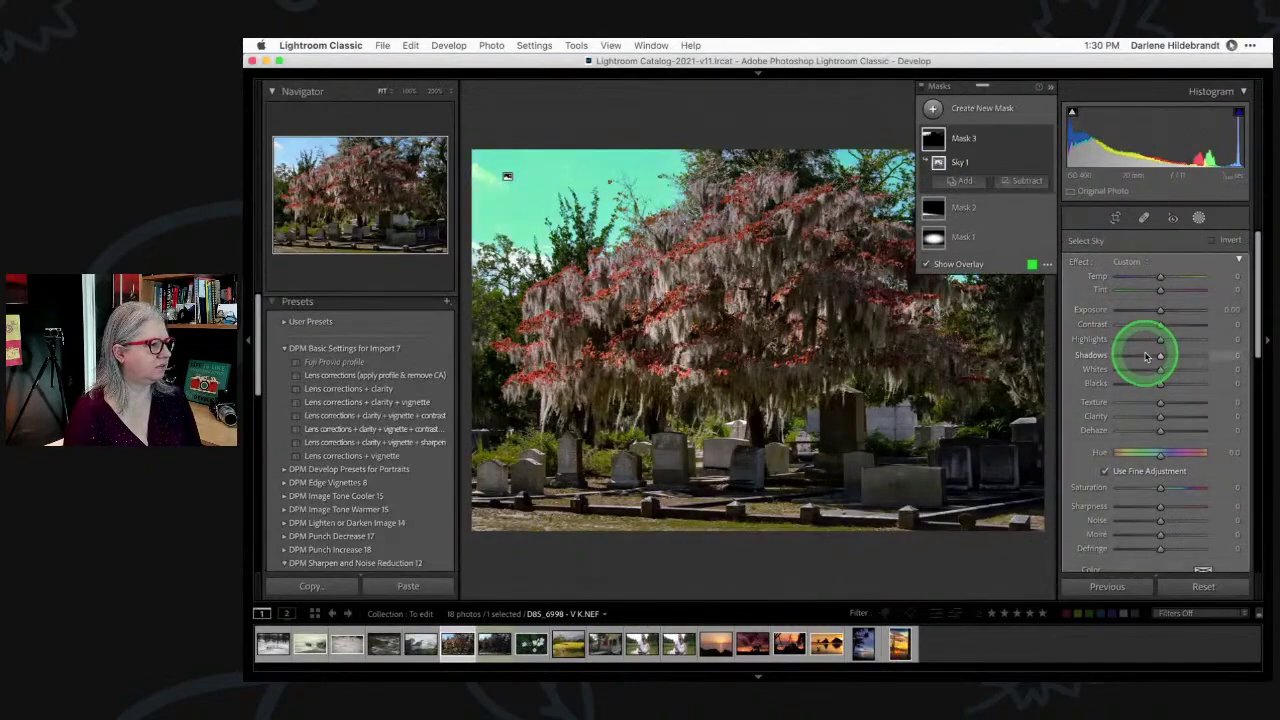
pyautogui.moveTo(1006, 86); pyautogui.dragTo(966, 349)
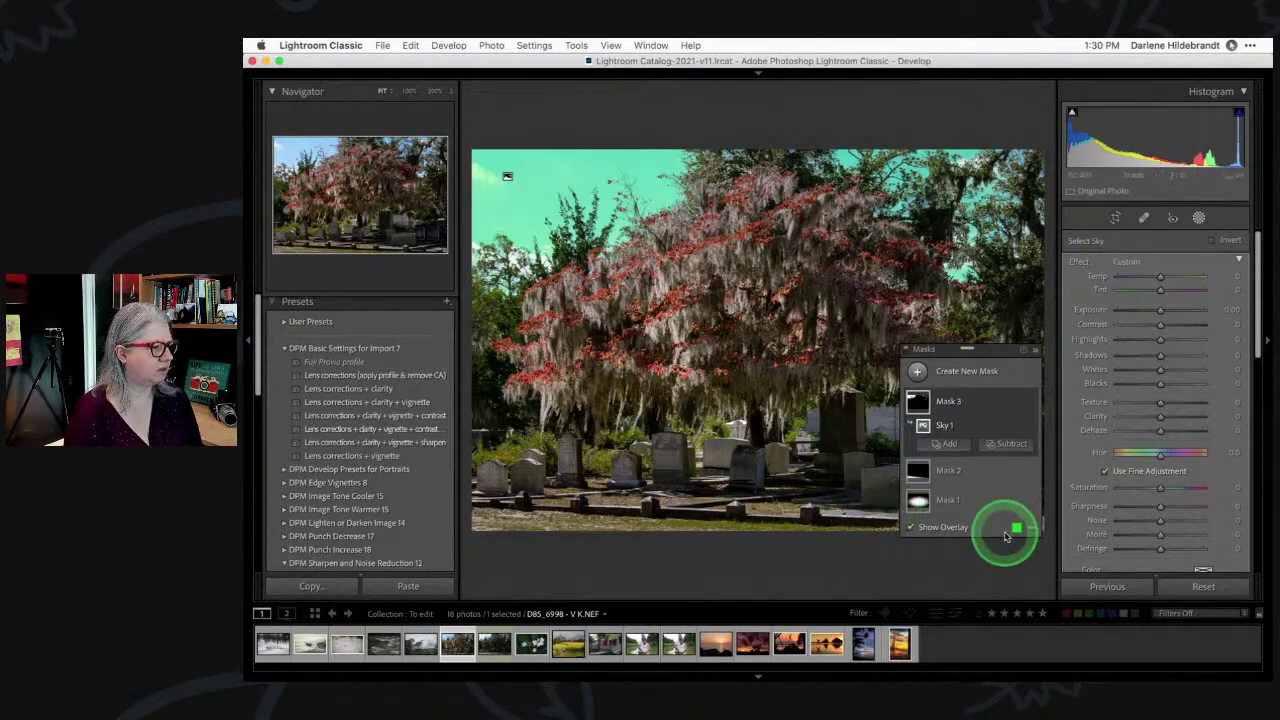
# Darken the sky mask with Exposure about -0.97 and close masking
pyautogui.moveTo(1160, 312)
pyautogui.mouseDown()
pyautogui.moveTo(1117, 313)
pyautogui.moveTo(1197, 313)
pyautogui.moveTo(1103, 322)
pyautogui.moveTo(1152, 318)
pyautogui.mouseUp()
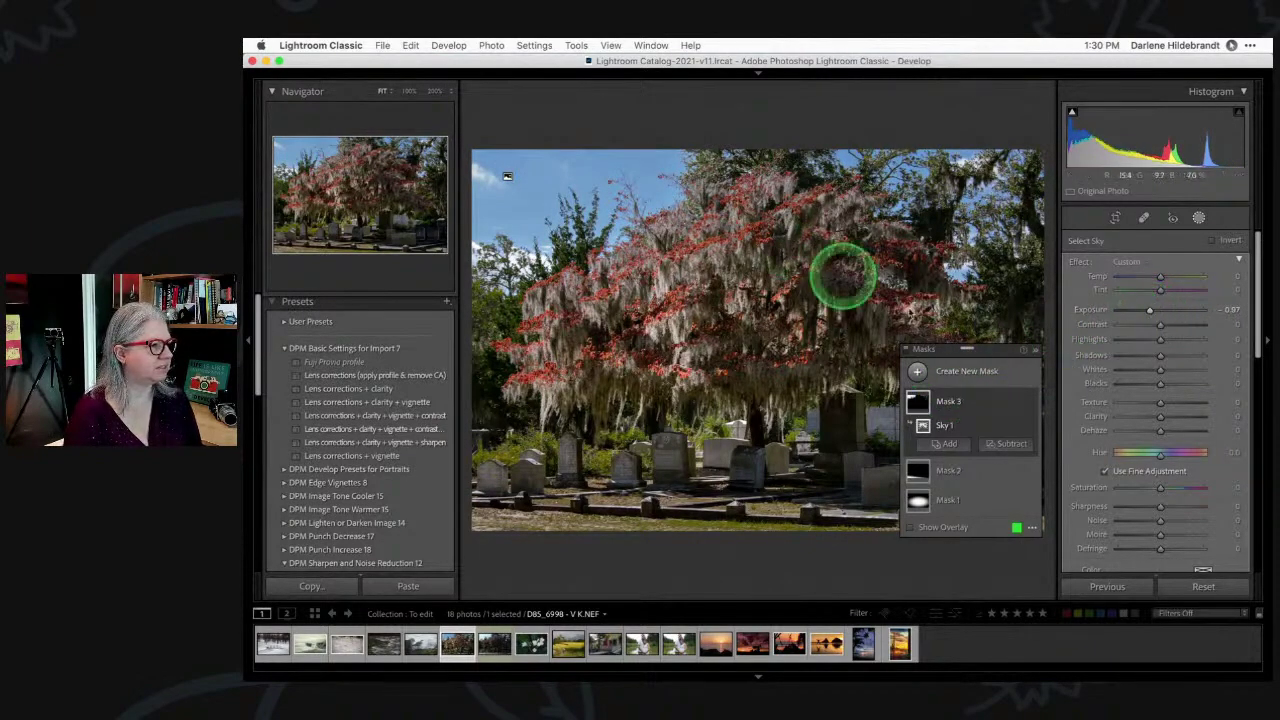
pyautogui.moveTo(1150, 313); pyautogui.dragTo(1180, 335)
pyautogui.click(1198, 218)
# Compare the edited cemetery photo with its unedited version
pyautogui.press('\\')
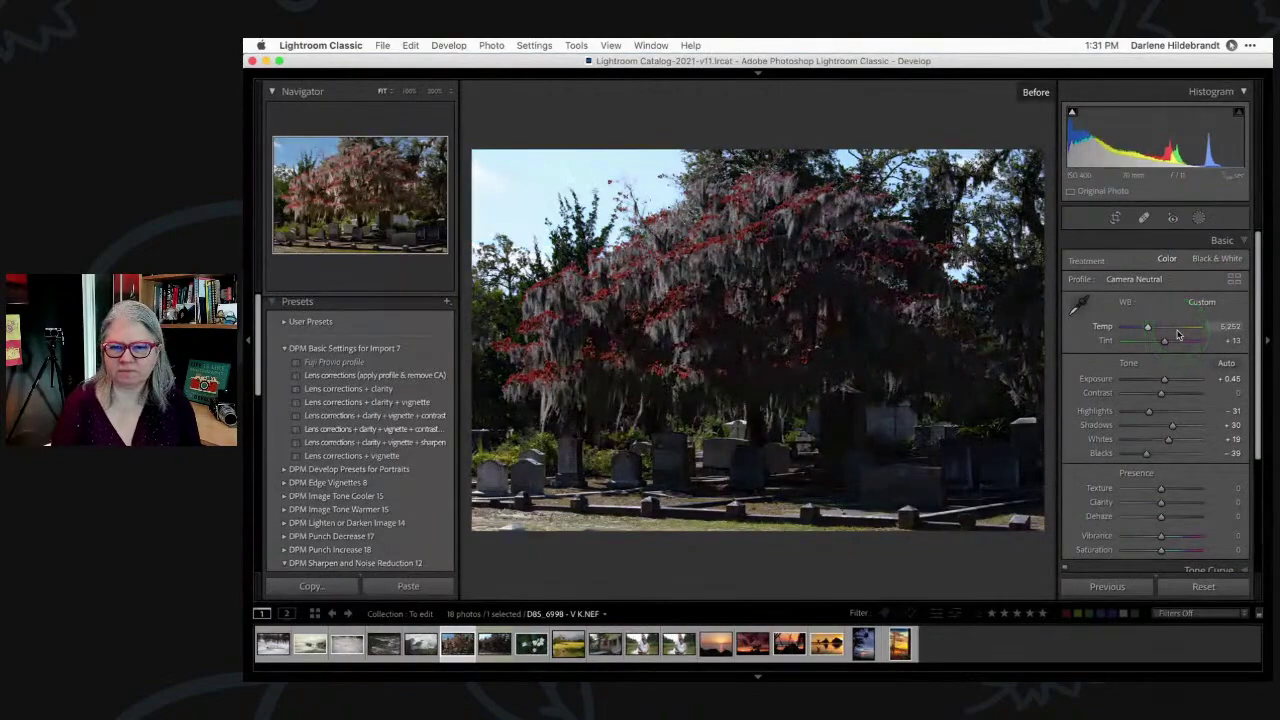
pyautogui.press('\\')
pyautogui.press('\\')
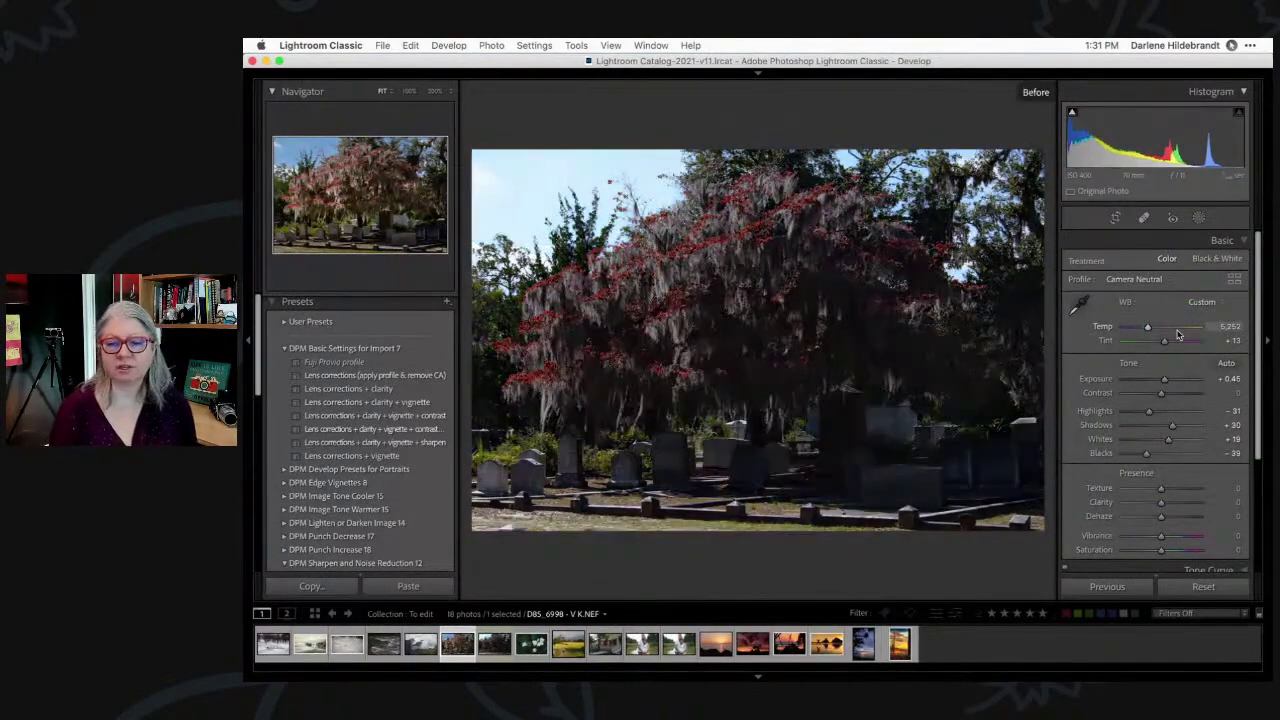
pyautogui.press('\\')
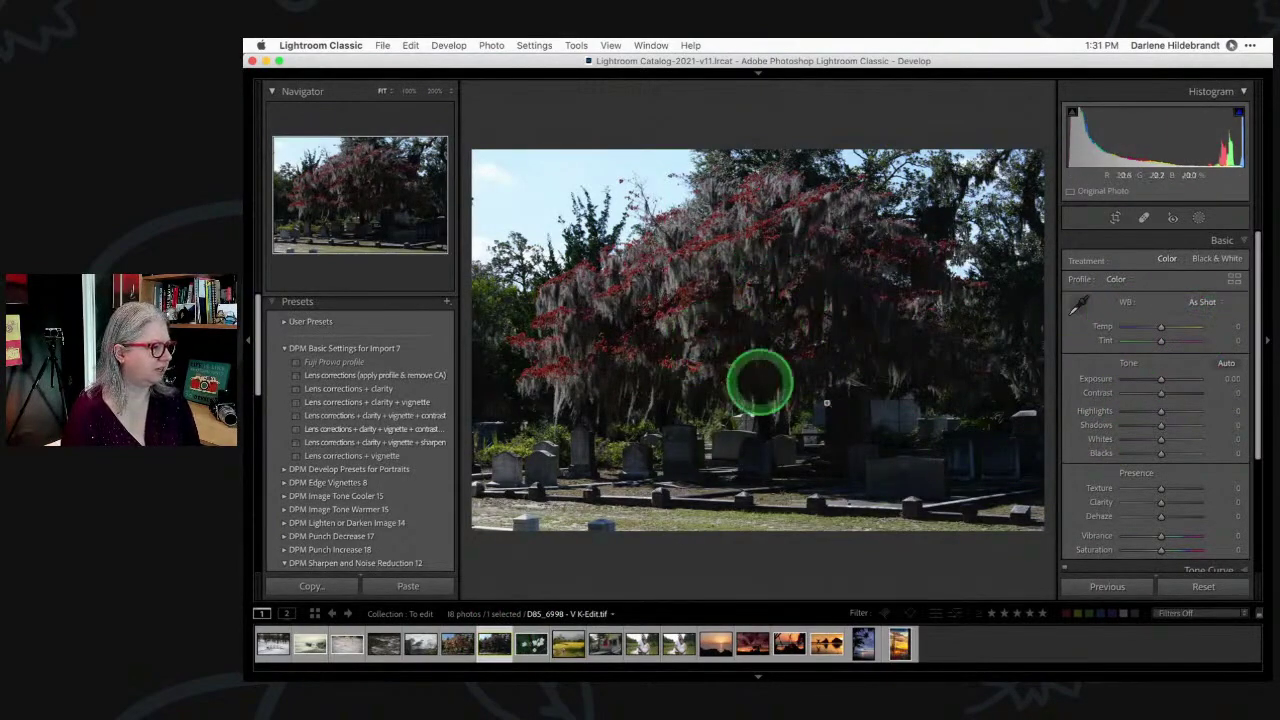
# Open the unedited TIFF version of the tree photo in Luminar Neo using the Edit Original option
pyautogui.rightClick(812, 312)
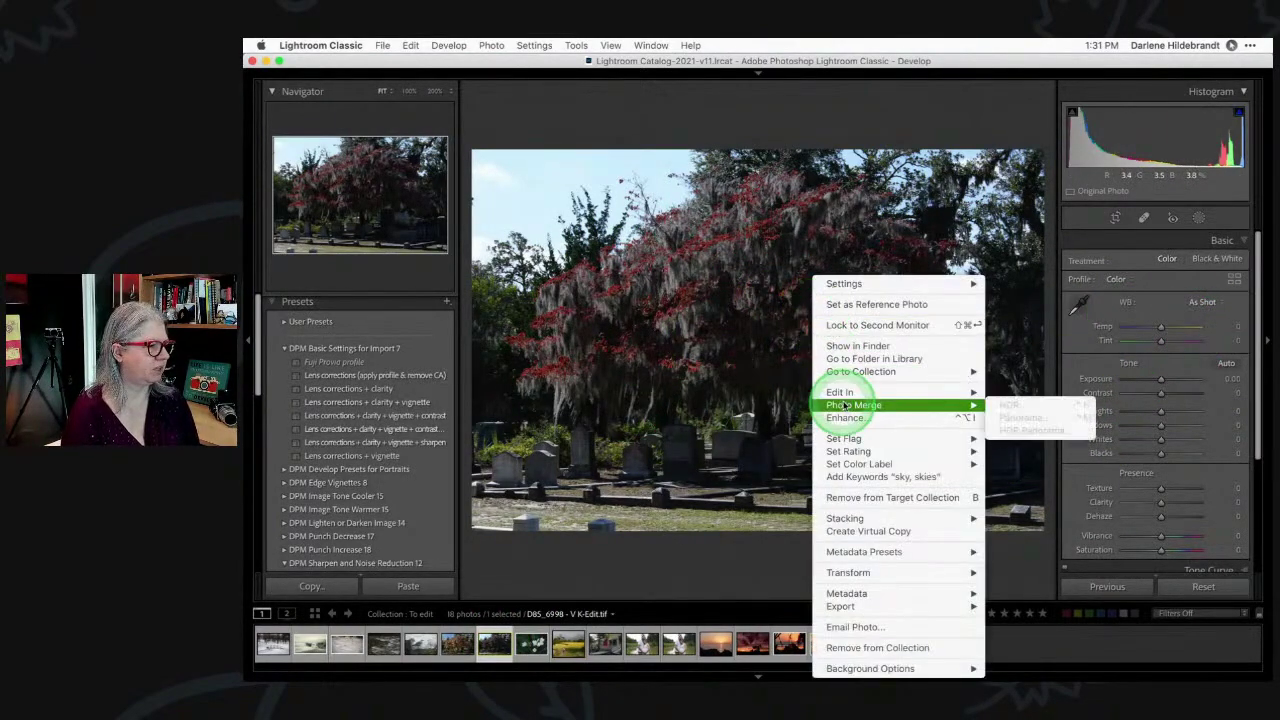
pyautogui.moveTo(900, 392)
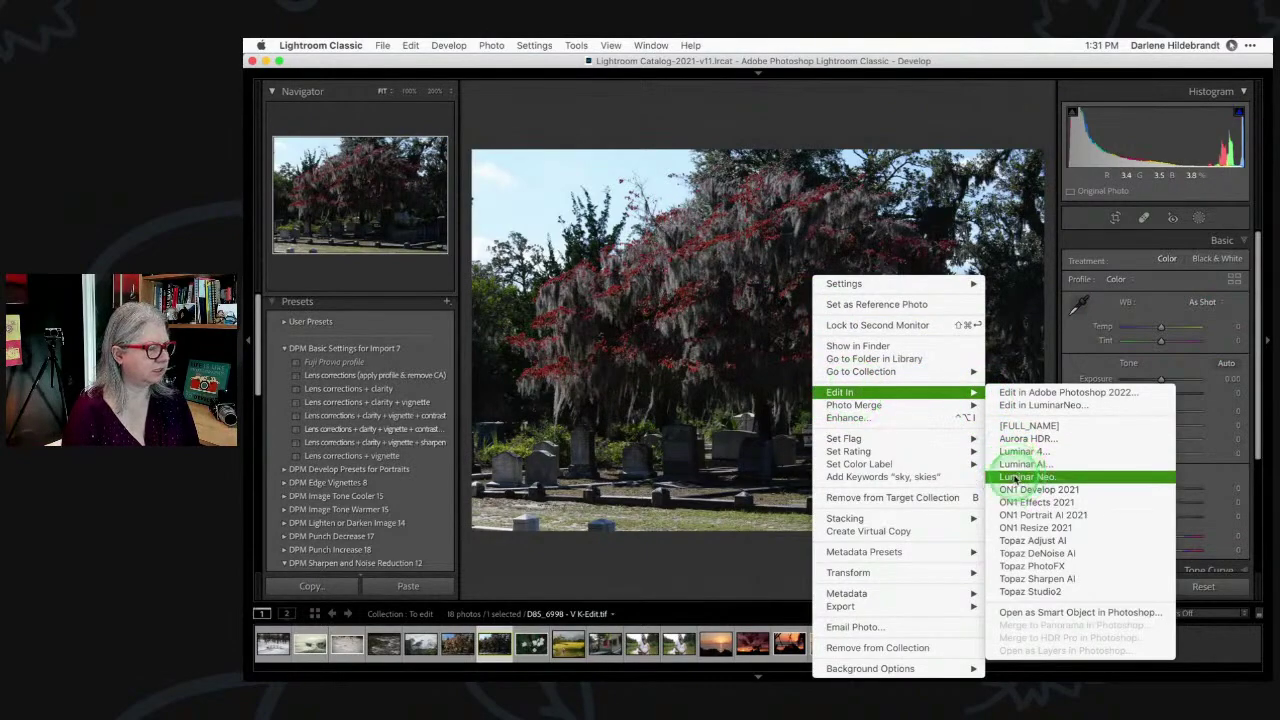
pyautogui.click(1015, 477)
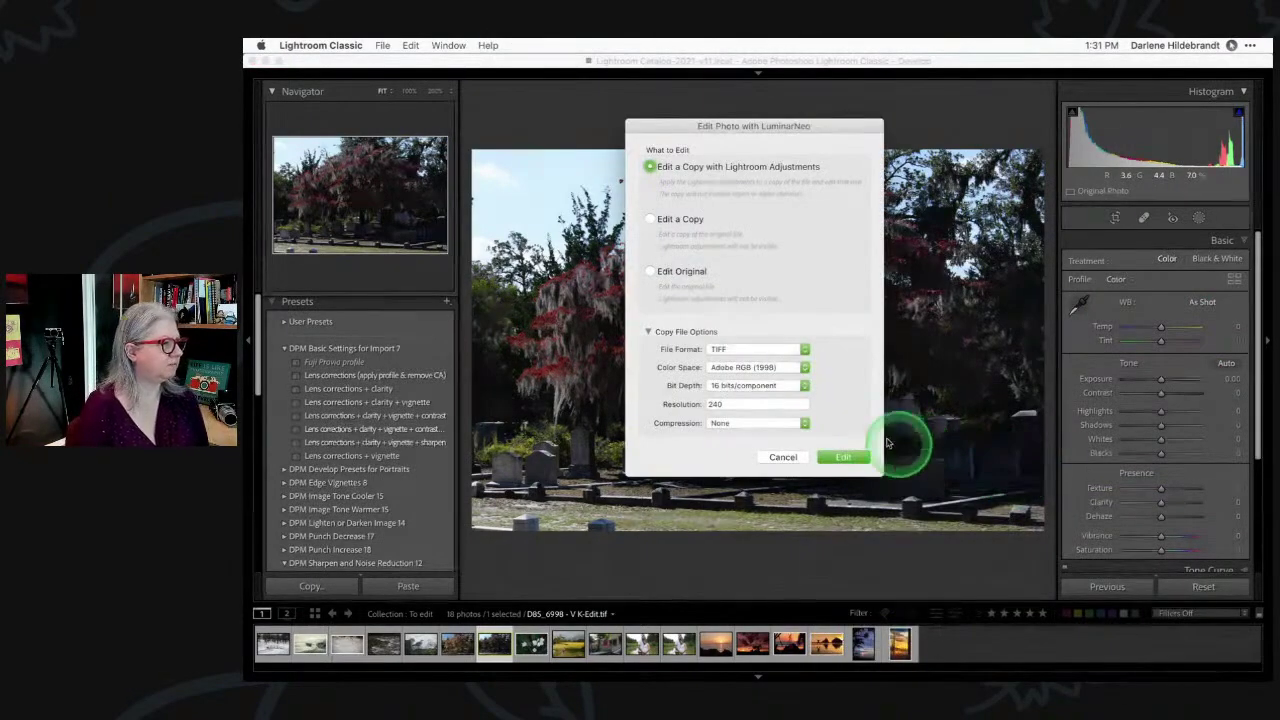
pyautogui.click(680, 272)
pyautogui.click(838, 457)
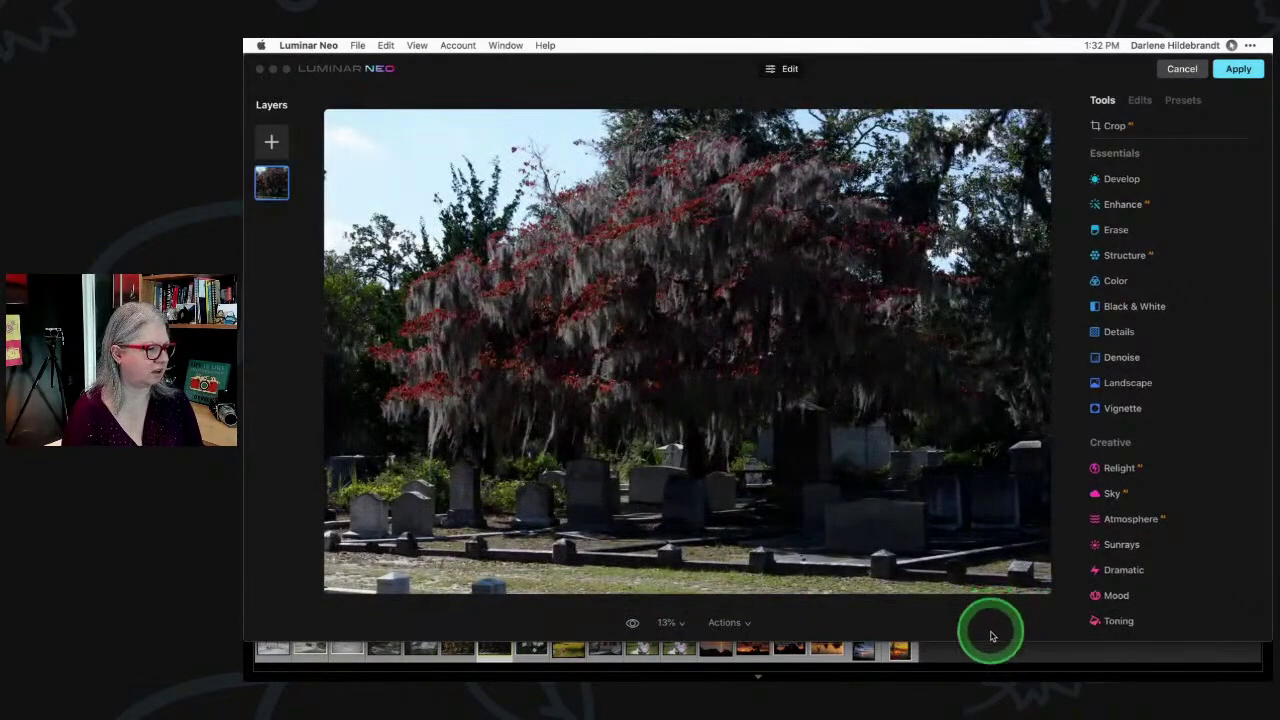
pyautogui.click(990, 643)
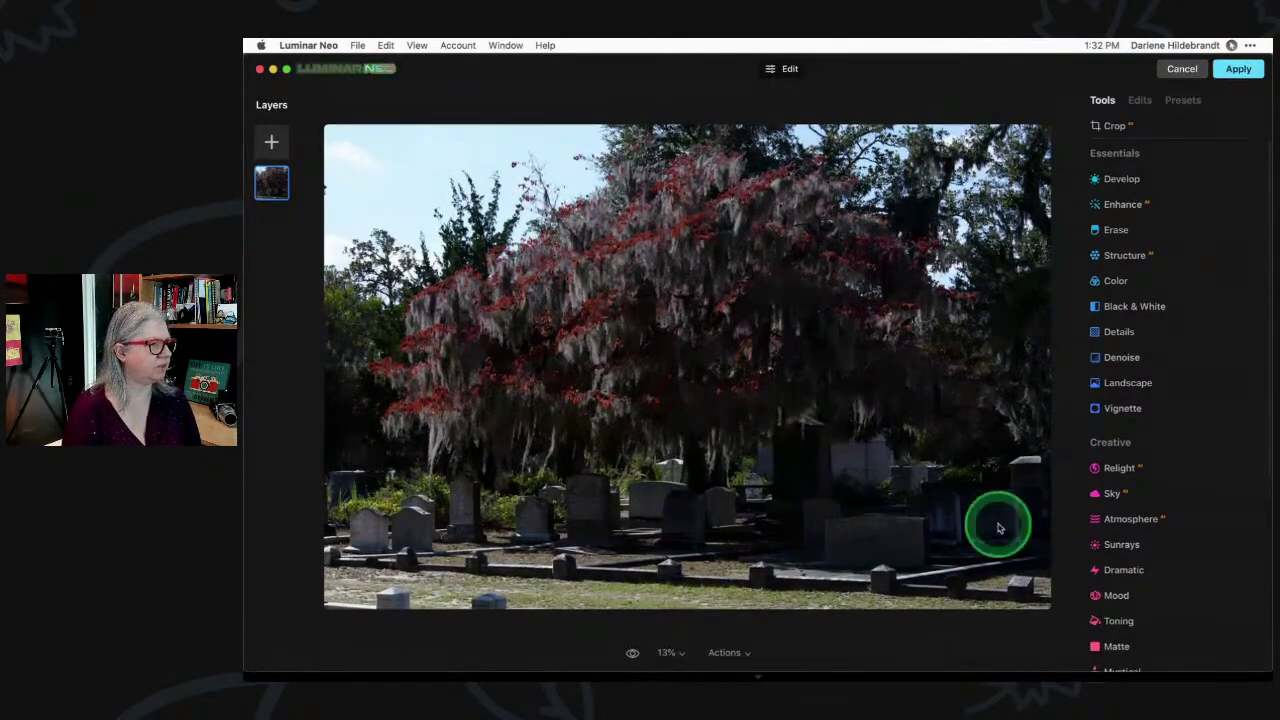
# Brighten the cemetery tree photo with Relight, setting Brightness Near to 100 and Depth to 100
pyautogui.click(1145, 474)
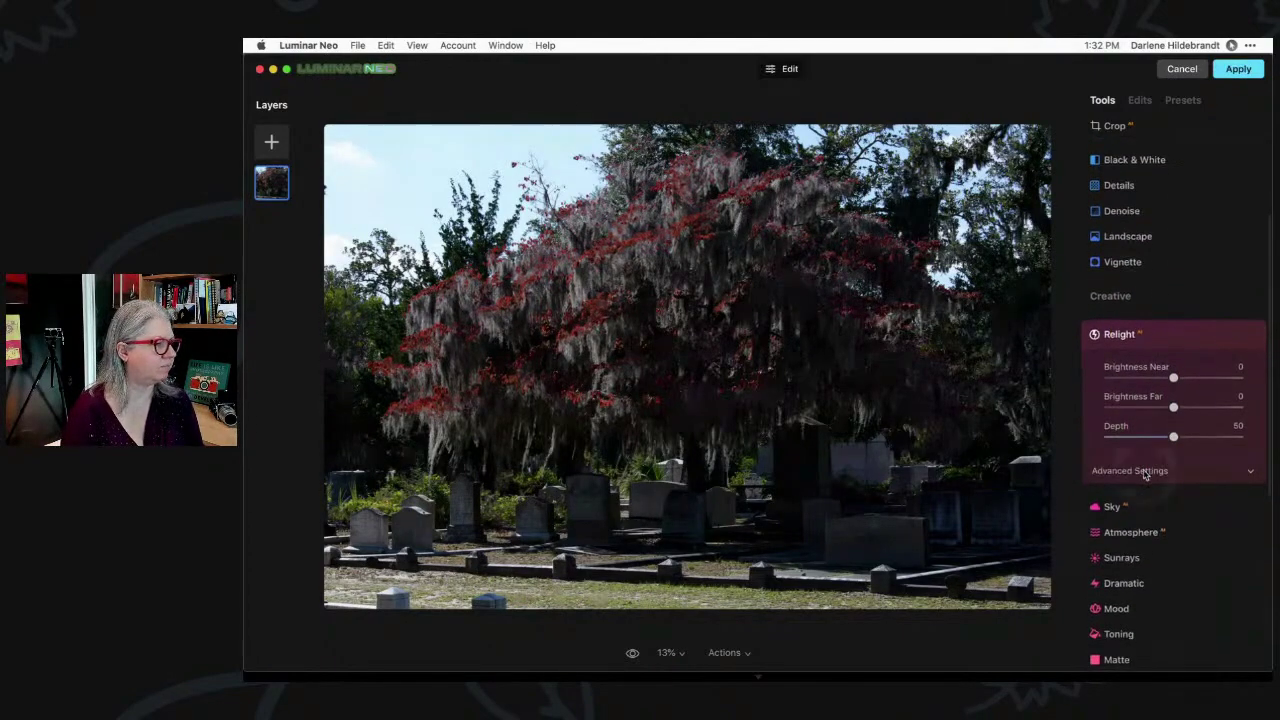
pyautogui.click(1173, 377)
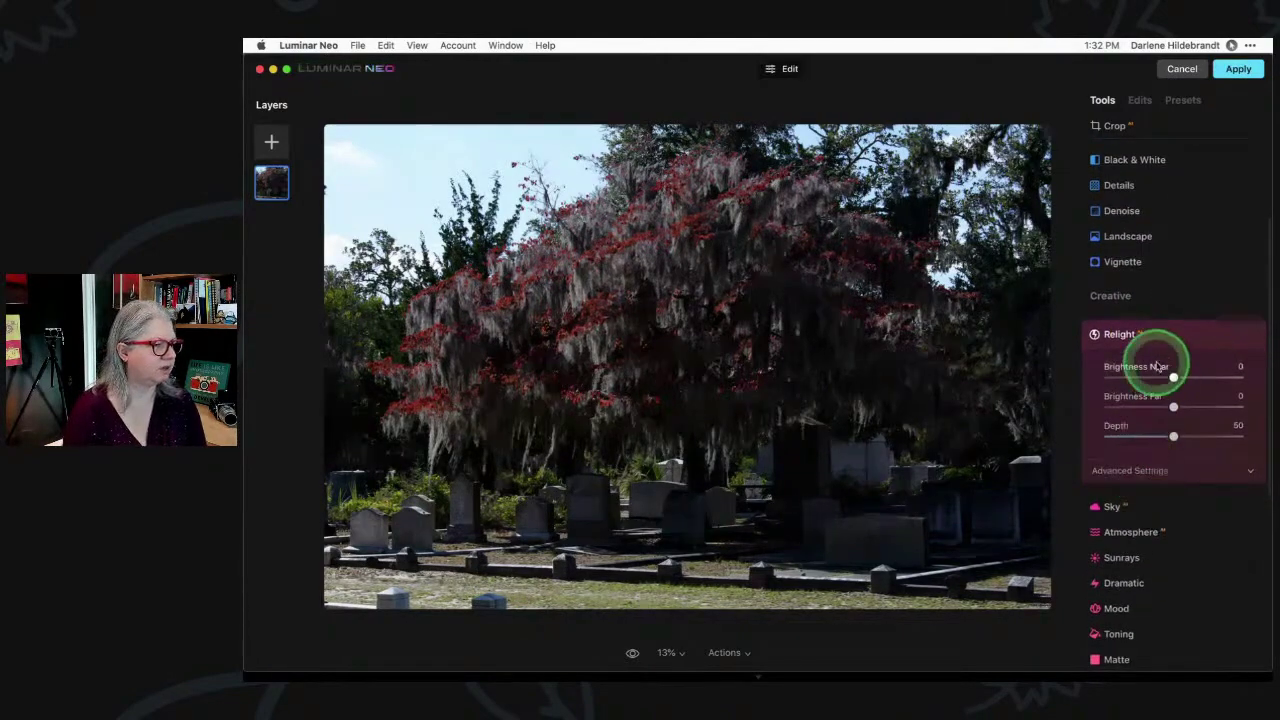
pyautogui.click(1150, 469)
pyautogui.moveTo(1172, 377); pyautogui.dragTo(1231, 378)
pyautogui.click(1176, 408)
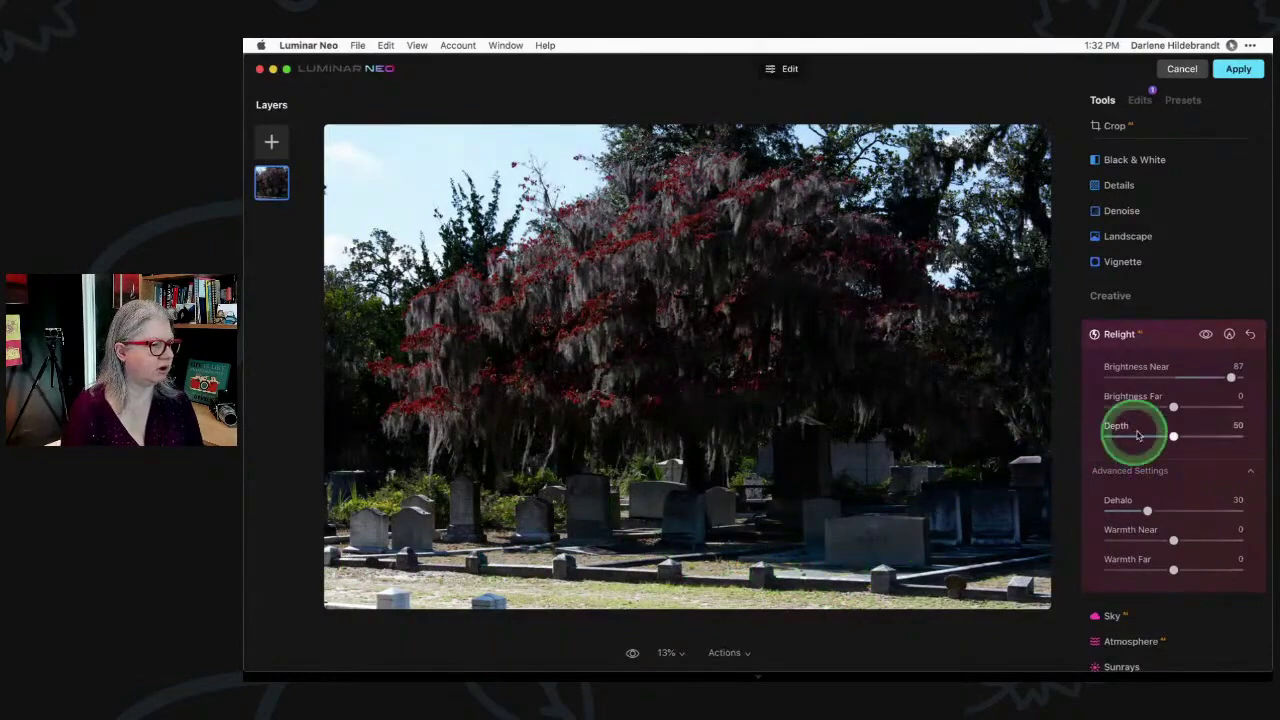
pyautogui.moveTo(1174, 437); pyautogui.dragTo(1245, 451)
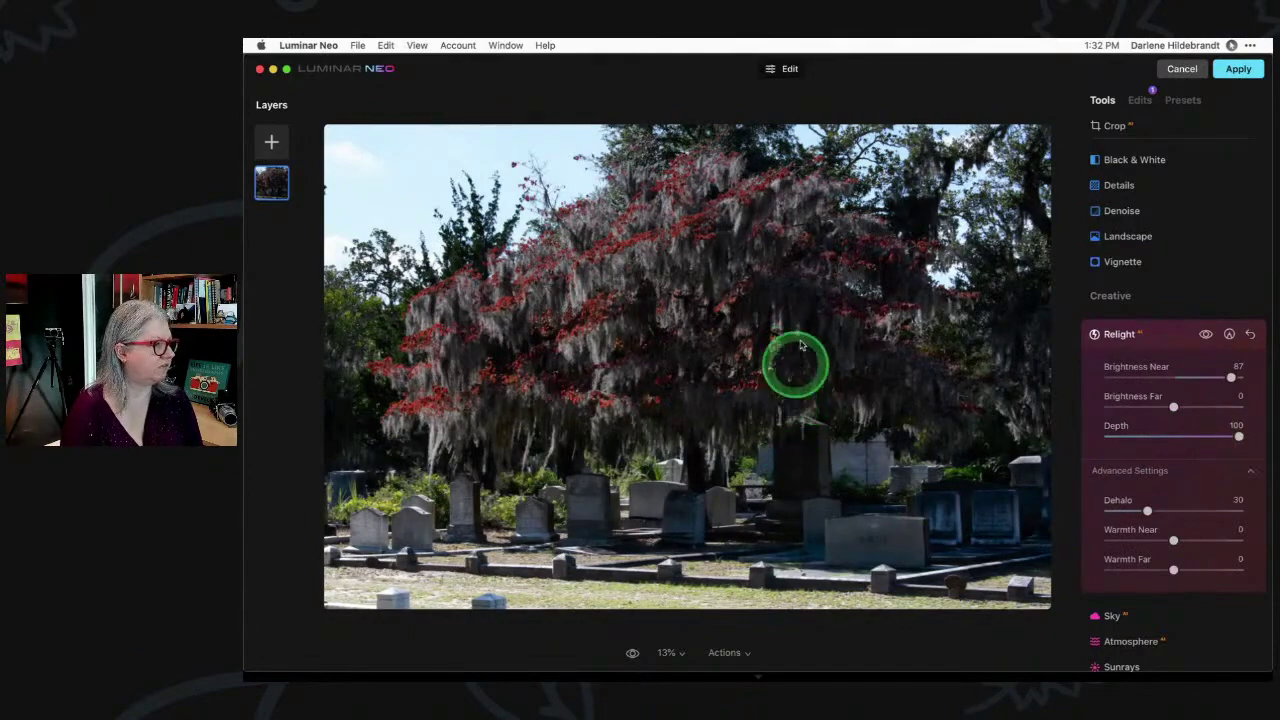
pyautogui.moveTo(1227, 393); pyautogui.dragTo(1247, 378)
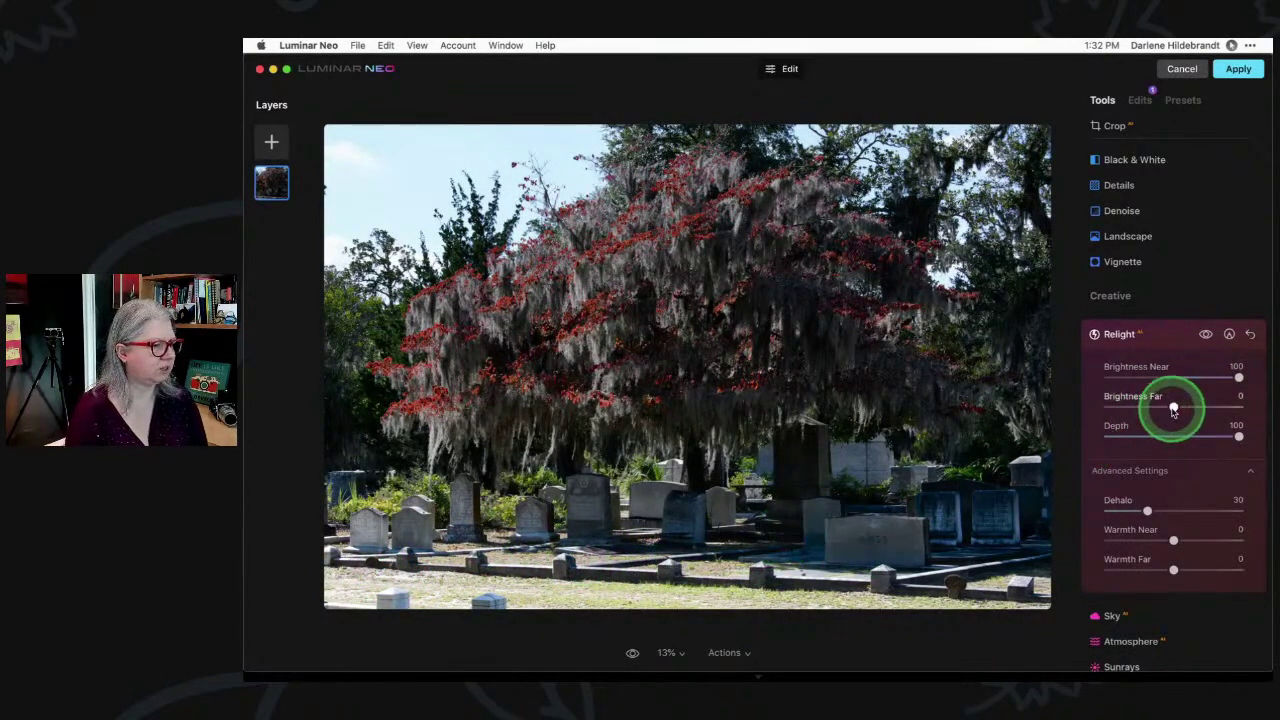
# Darken the background and warm the foreground in Relight with Brightness Far -58 and Warmth Near 7
pyautogui.moveTo(1171, 406); pyautogui.dragTo(1134, 422)
pyautogui.moveTo(1146, 523); pyautogui.dragTo(1177, 541)
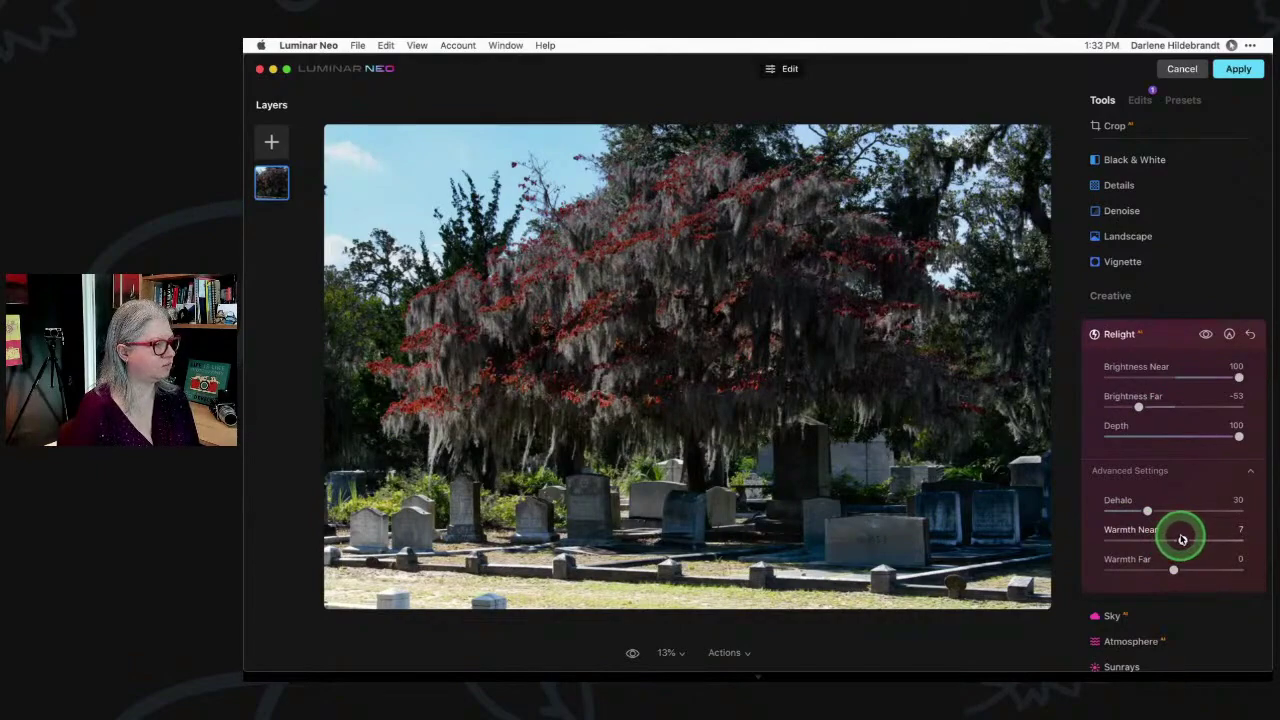
pyautogui.moveTo(1182, 540); pyautogui.dragTo(1182, 540)
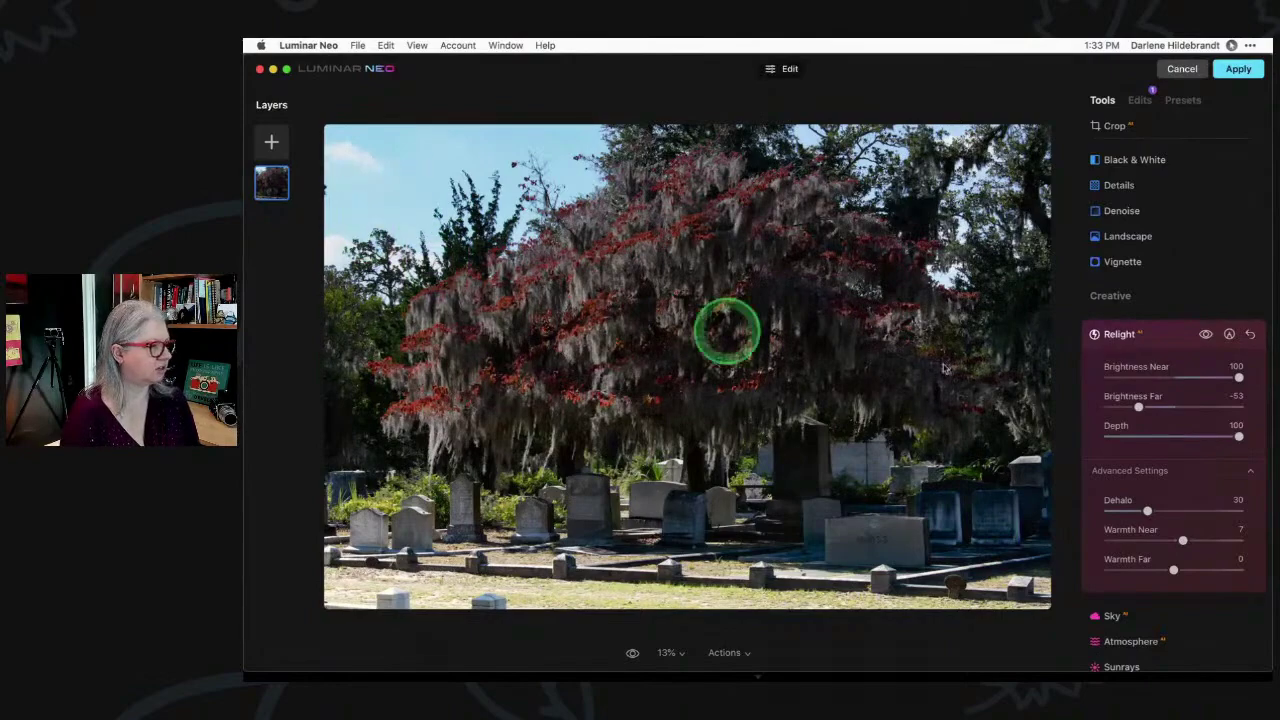
pyautogui.moveTo(1138, 407); pyautogui.dragTo(1135, 407)
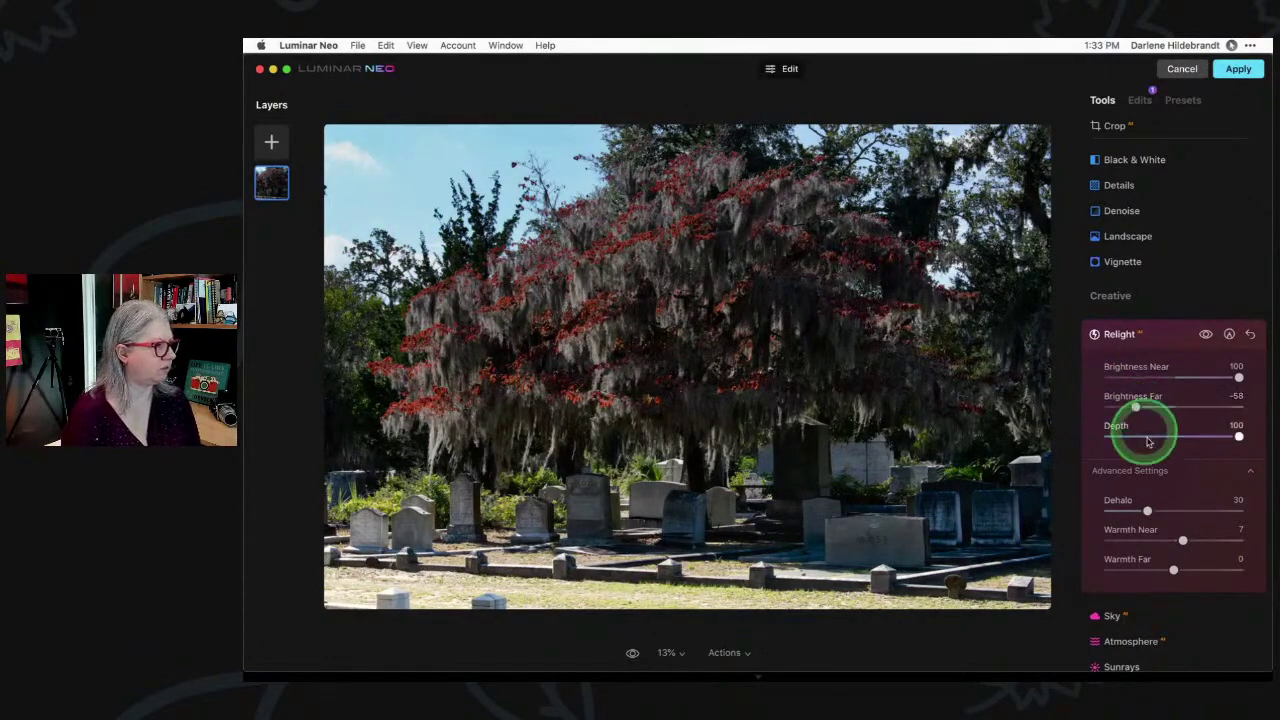
# Erase the Relight effect from the sunlit foreground grass with a paint mask, using the eraser at strength 78
pyautogui.click(1230, 335)
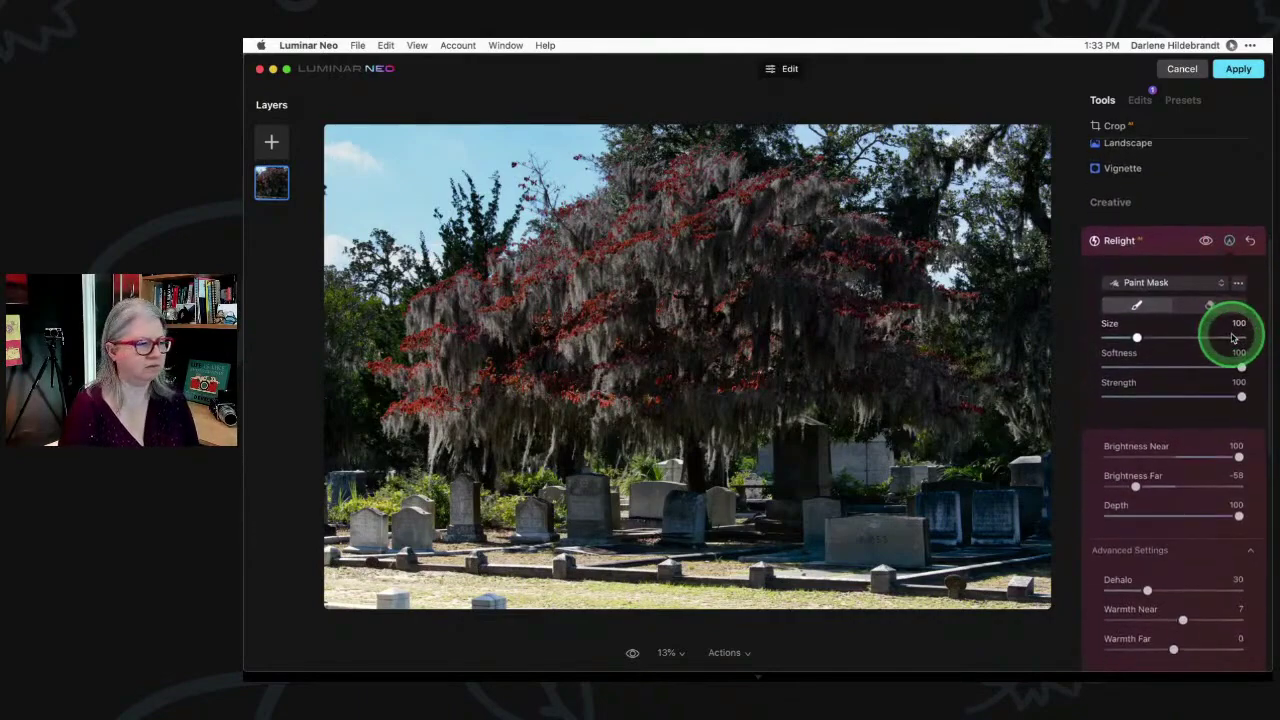
pyautogui.click(1145, 285)
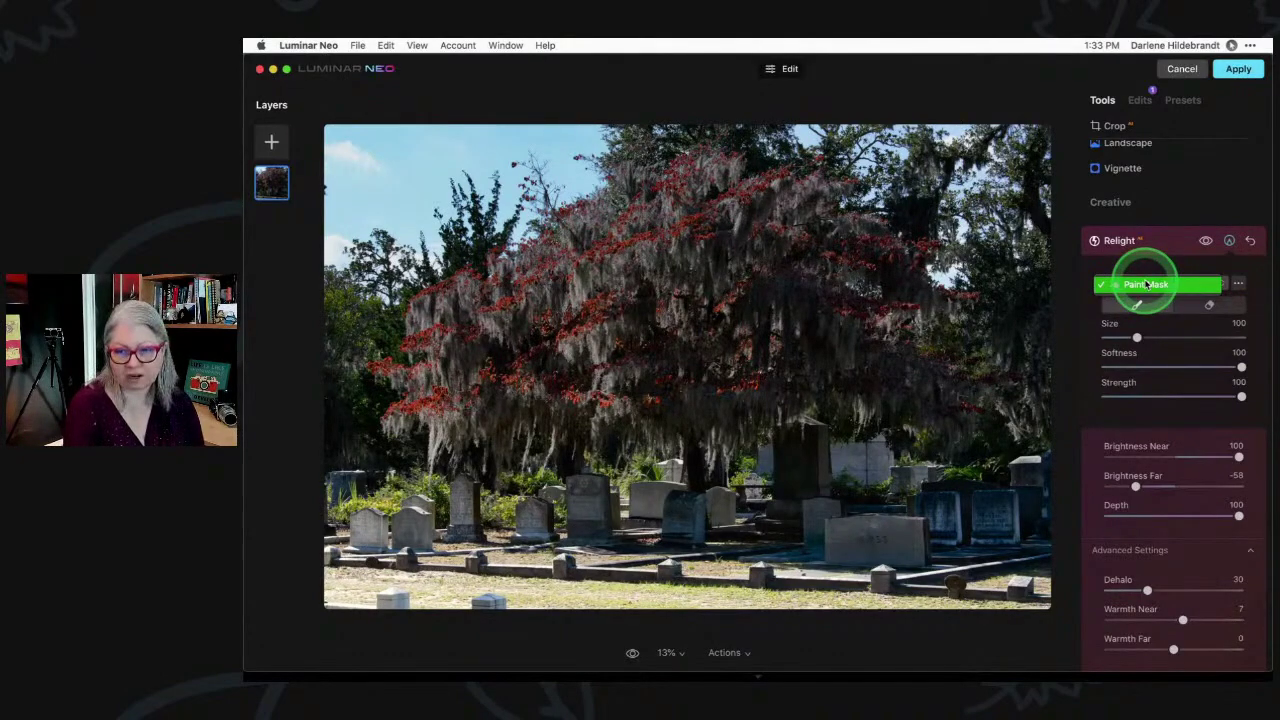
pyautogui.click(1148, 284)
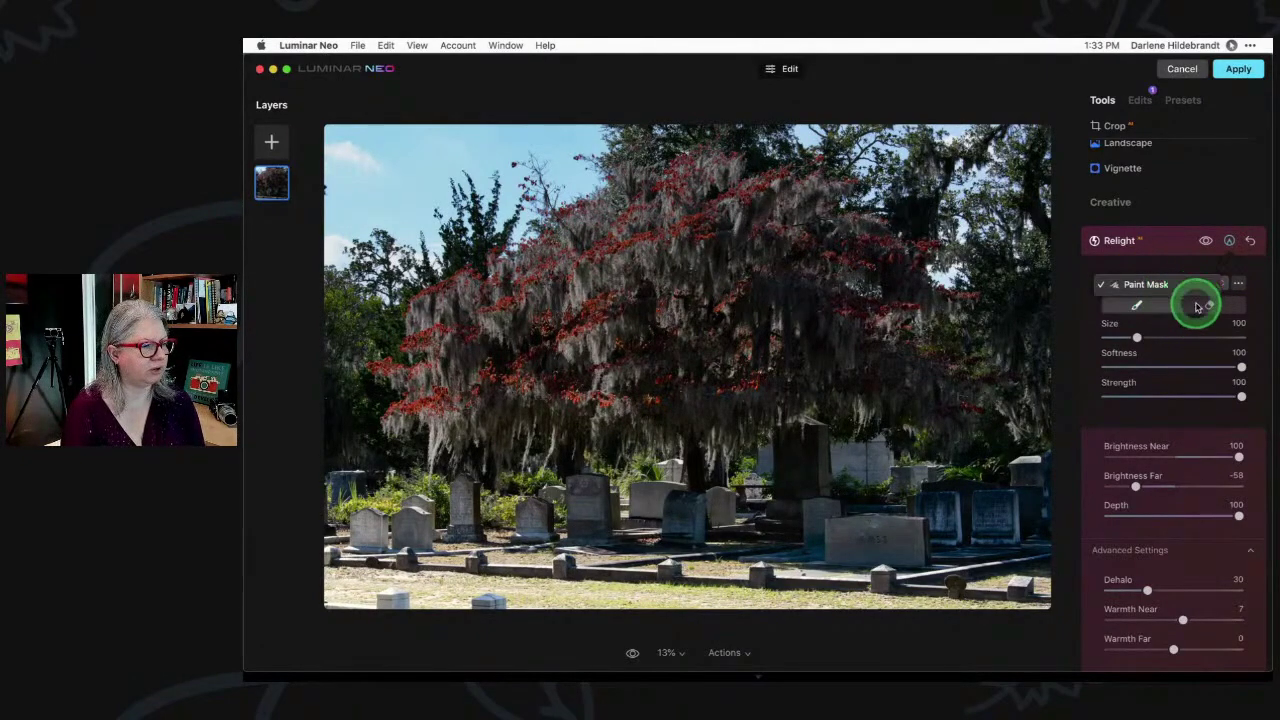
pyautogui.click(1208, 306)
pyautogui.moveTo(1241, 396); pyautogui.dragTo(1210, 395)
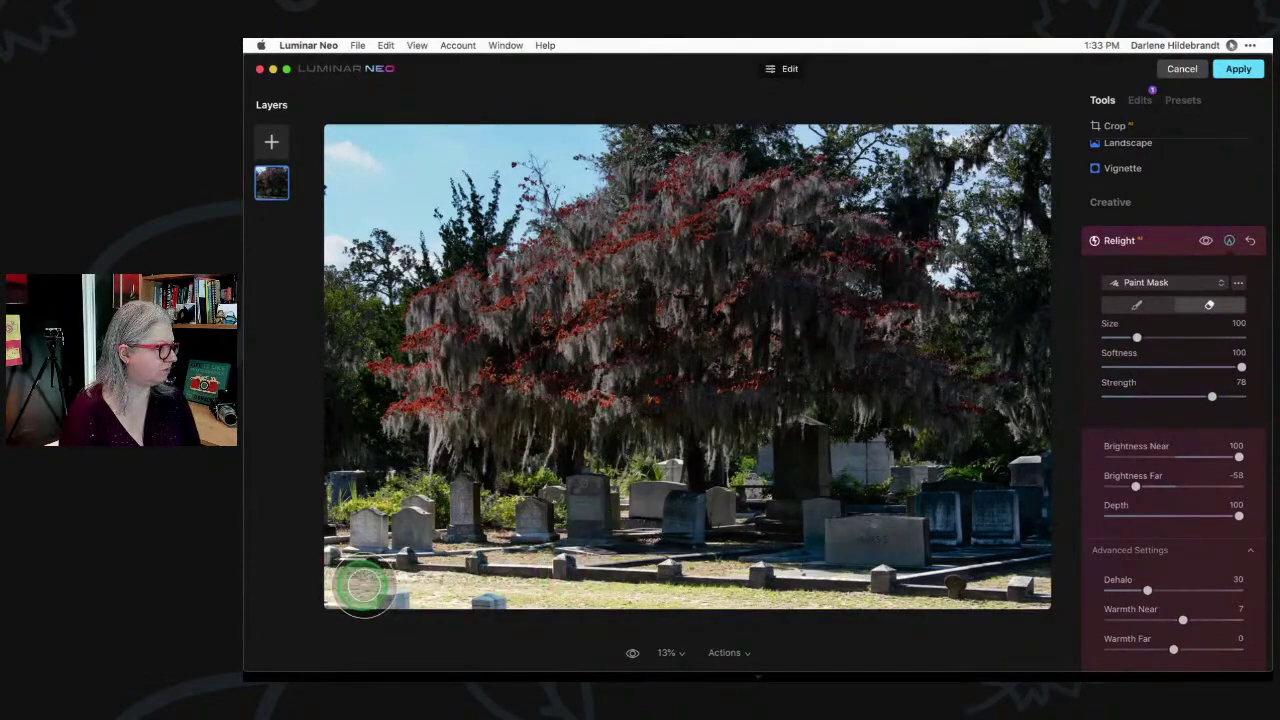
pyautogui.moveTo(357, 586)
pyautogui.mouseDown()
pyautogui.moveTo(663, 587)
pyautogui.moveTo(295, 585)
pyautogui.moveTo(1025, 604)
pyautogui.moveTo(273, 575)
pyautogui.moveTo(549, 573)
pyautogui.moveTo(378, 562)
pyautogui.moveTo(308, 568)
pyautogui.moveTo(711, 594)
pyautogui.mouseUp()
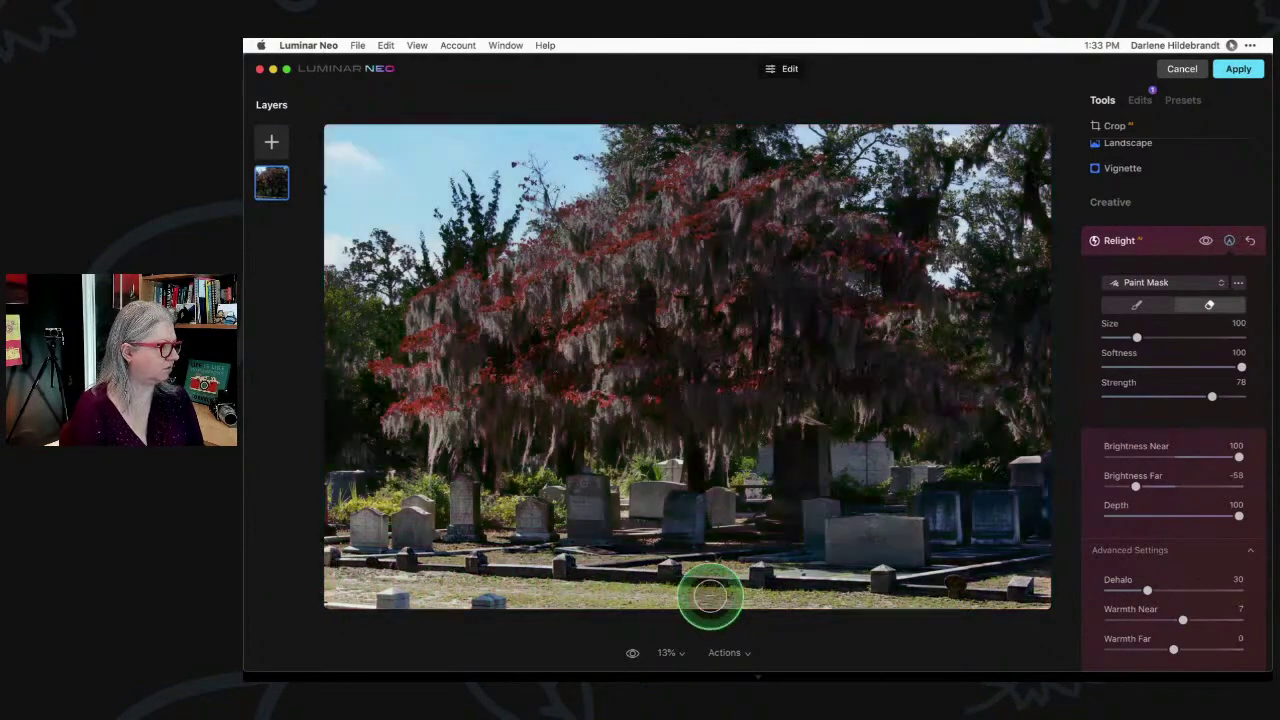
pyautogui.moveTo(485, 615); pyautogui.dragTo(670, 597)
pyautogui.moveTo(521, 600)
pyautogui.mouseDown()
pyautogui.moveTo(359, 571)
pyautogui.moveTo(367, 536)
pyautogui.moveTo(441, 534)
pyautogui.moveTo(299, 509)
pyautogui.moveTo(504, 506)
pyautogui.moveTo(525, 555)
pyautogui.moveTo(628, 565)
pyautogui.moveTo(652, 581)
pyautogui.moveTo(1060, 594)
pyautogui.mouseUp()
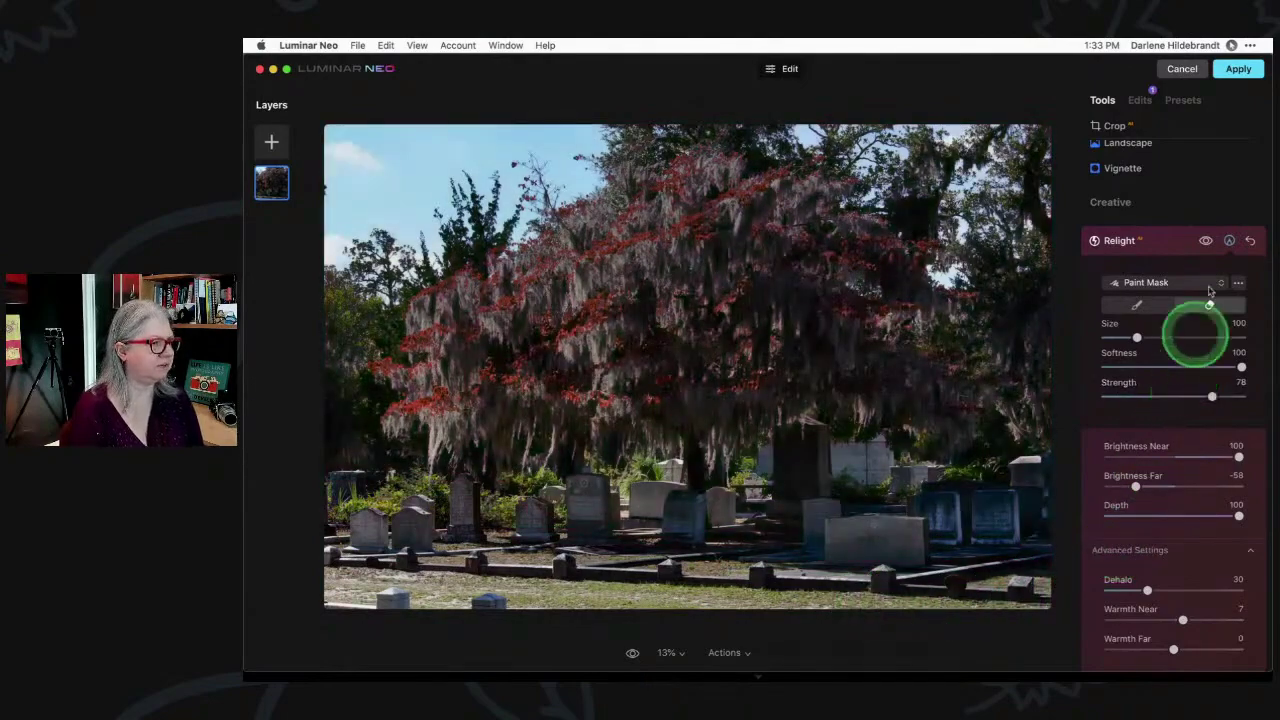
pyautogui.click(1229, 241)
# Compare the photo with and without the masked Relight adjustment
pyautogui.click(1206, 242)
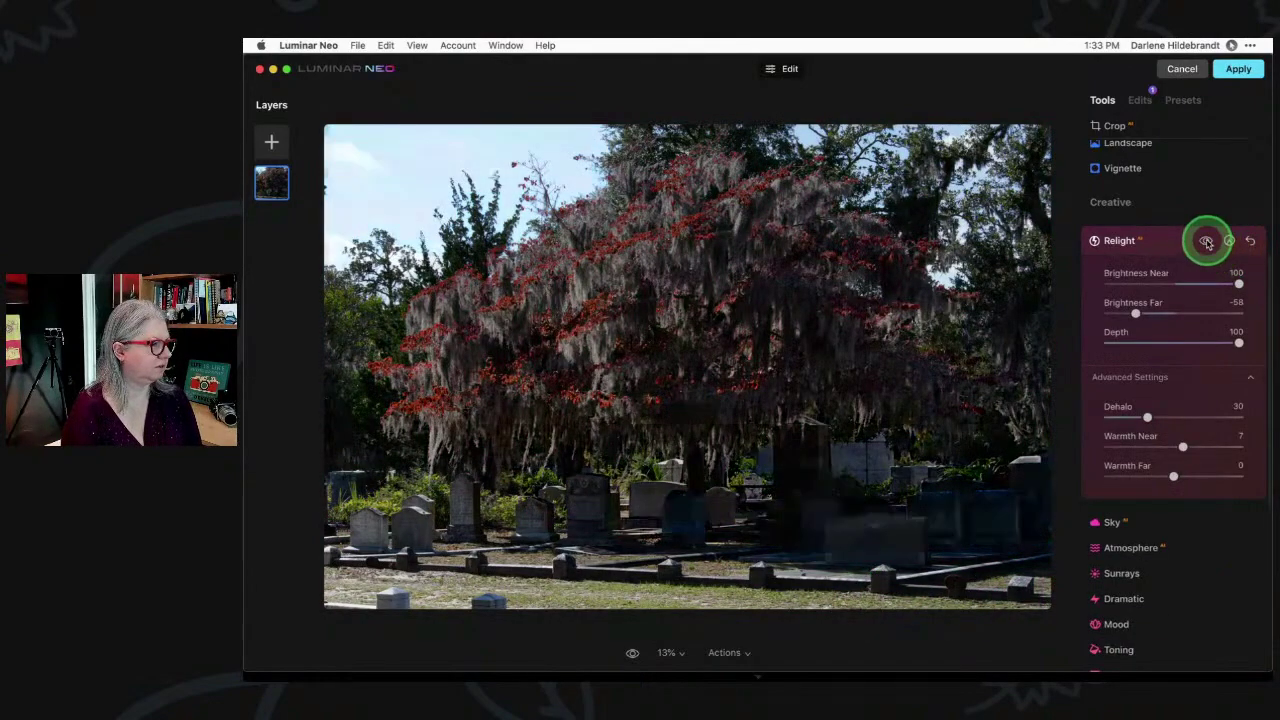
pyautogui.click(1206, 242)
pyautogui.click(1207, 242)
pyautogui.click(1206, 242)
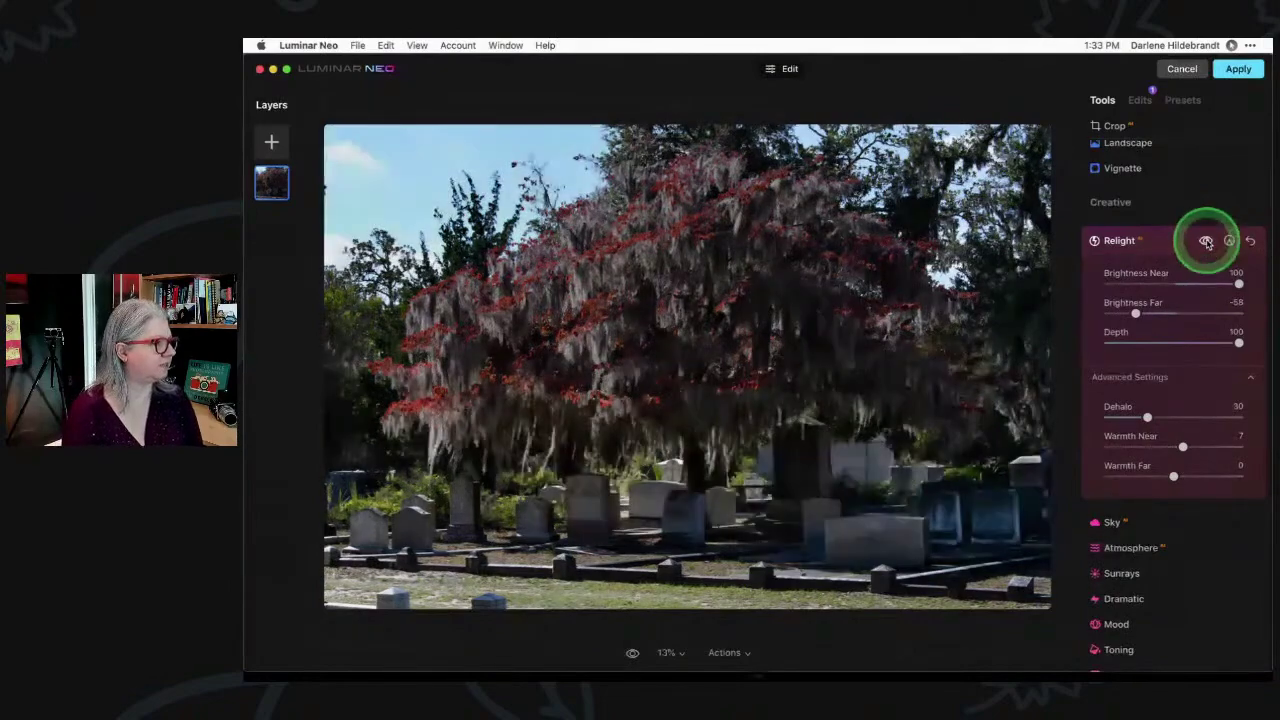
pyautogui.click(1206, 242)
pyautogui.click(1206, 242)
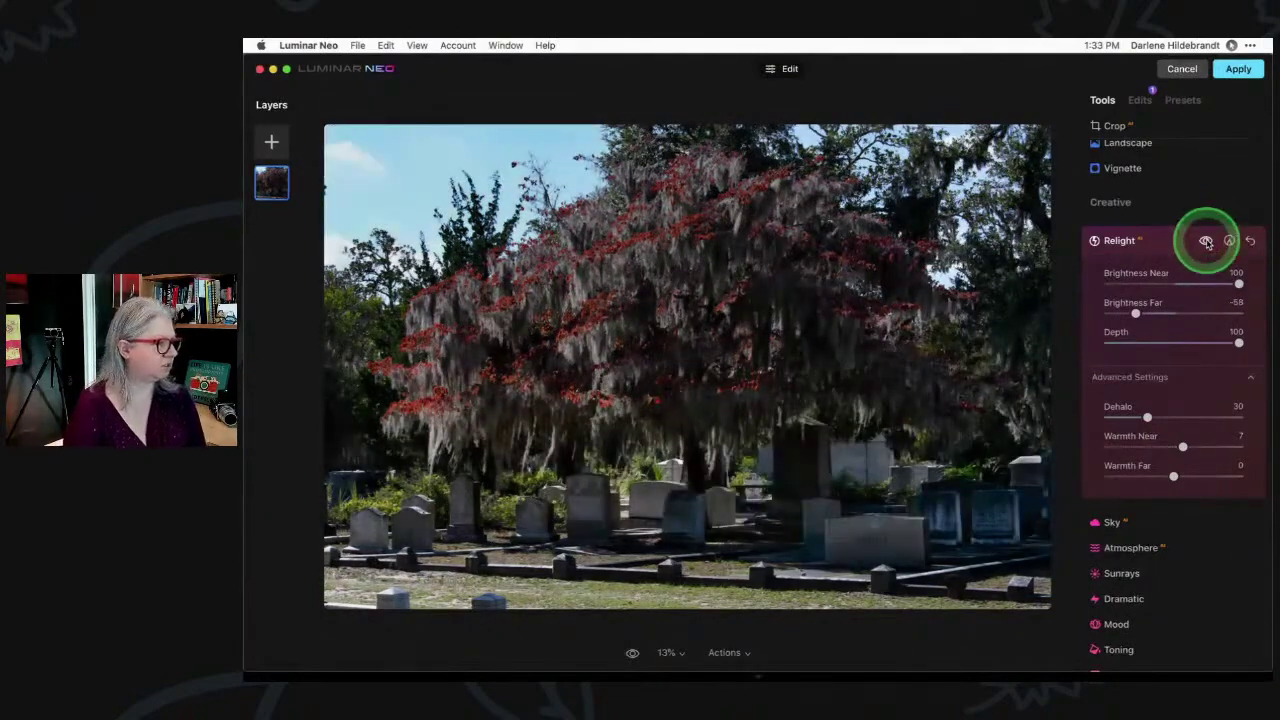
pyautogui.click(1206, 242)
pyautogui.click(1206, 242)
pyautogui.click(1207, 242)
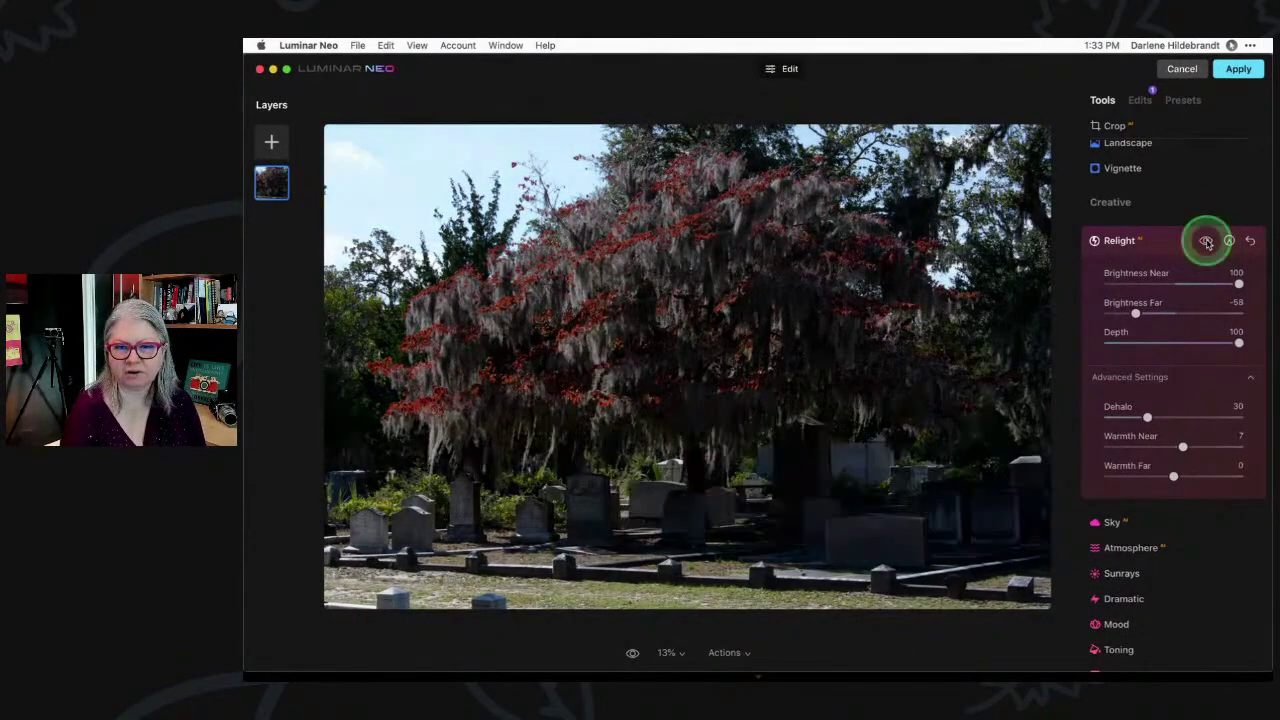
pyautogui.click(1206, 242)
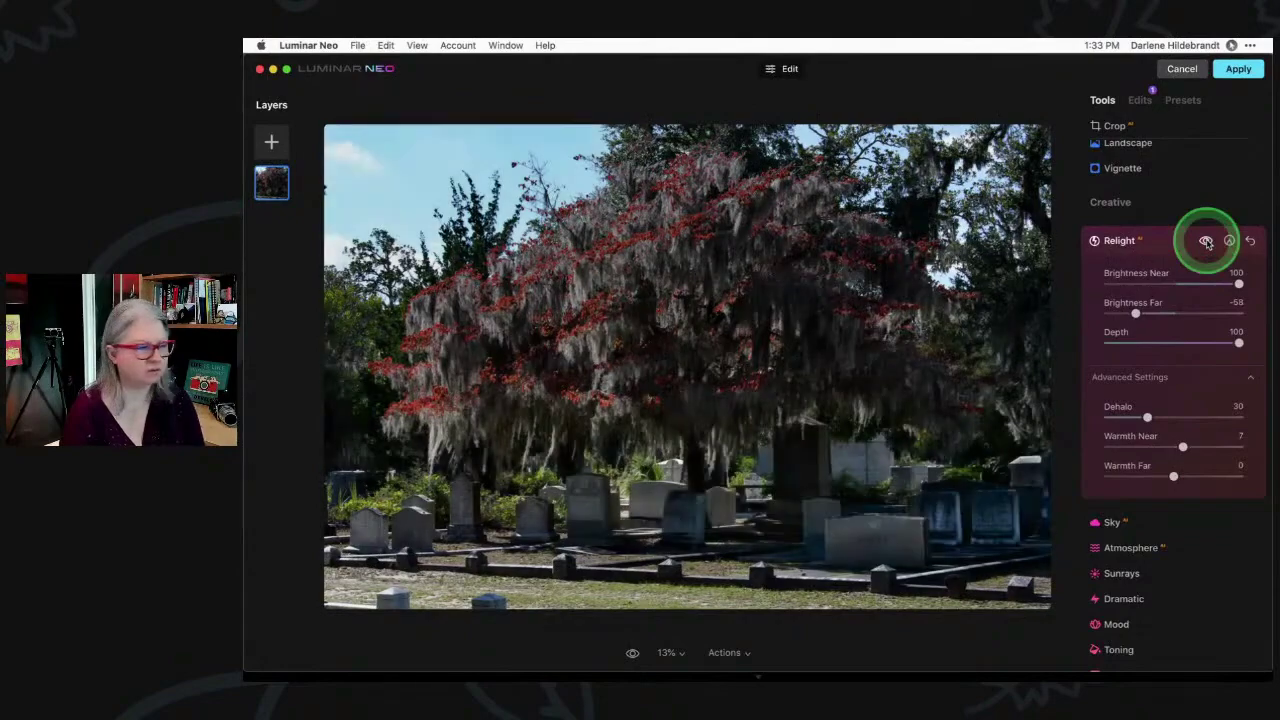
pyautogui.click(1194, 296)
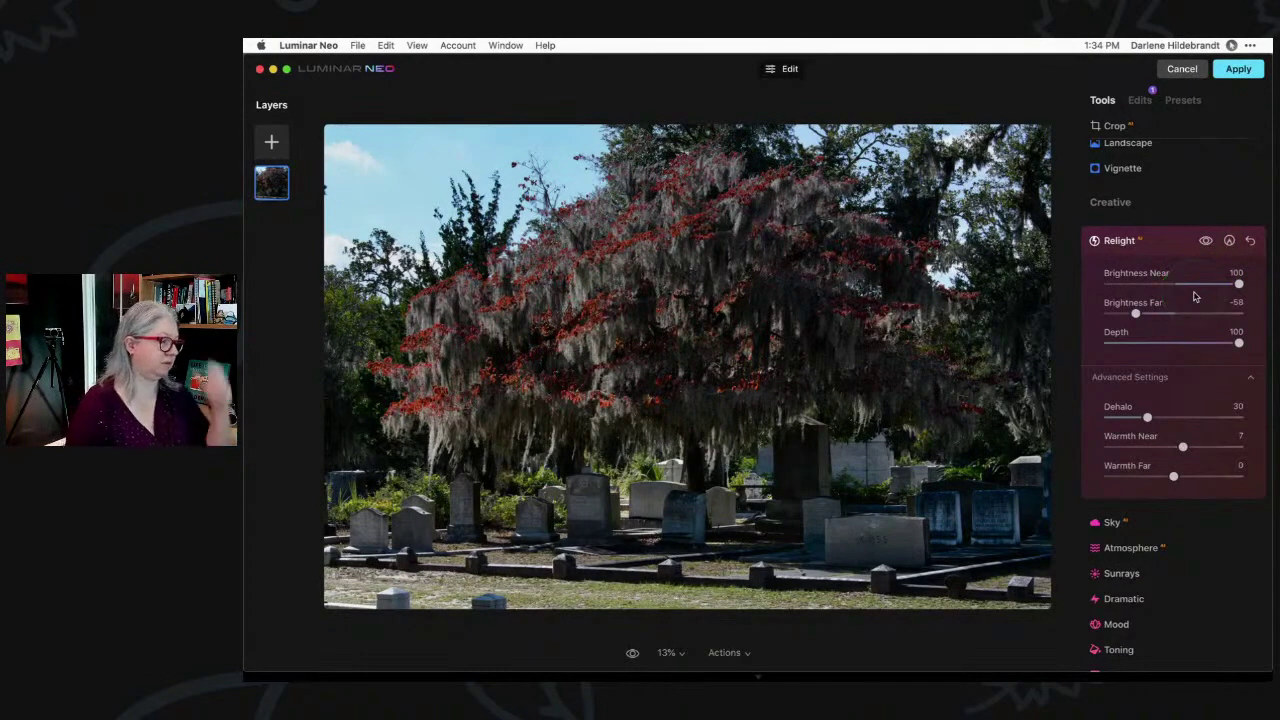
# Add a second Relight adjustment with Brightness Near 100 and Depth 100
pyautogui.moveTo(1117, 251); pyautogui.dragTo(1168, 248)
pyautogui.scroll(5, 1168, 248)
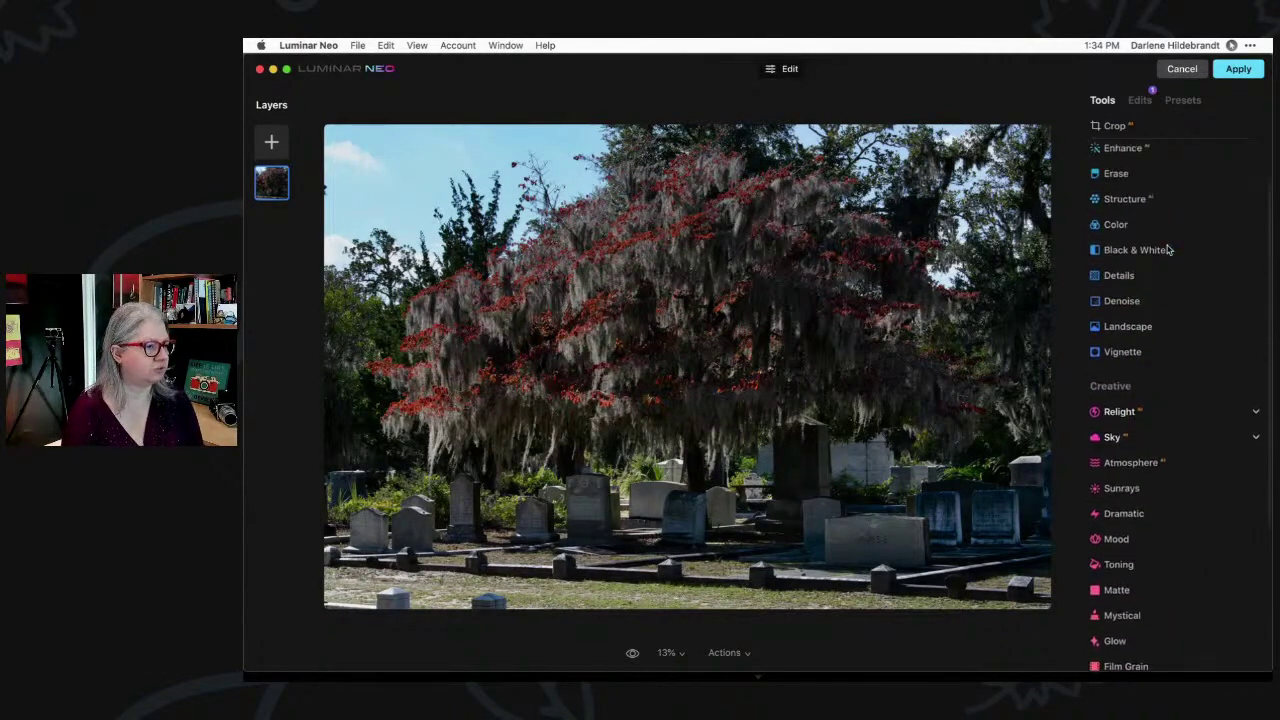
pyautogui.click(1140, 100)
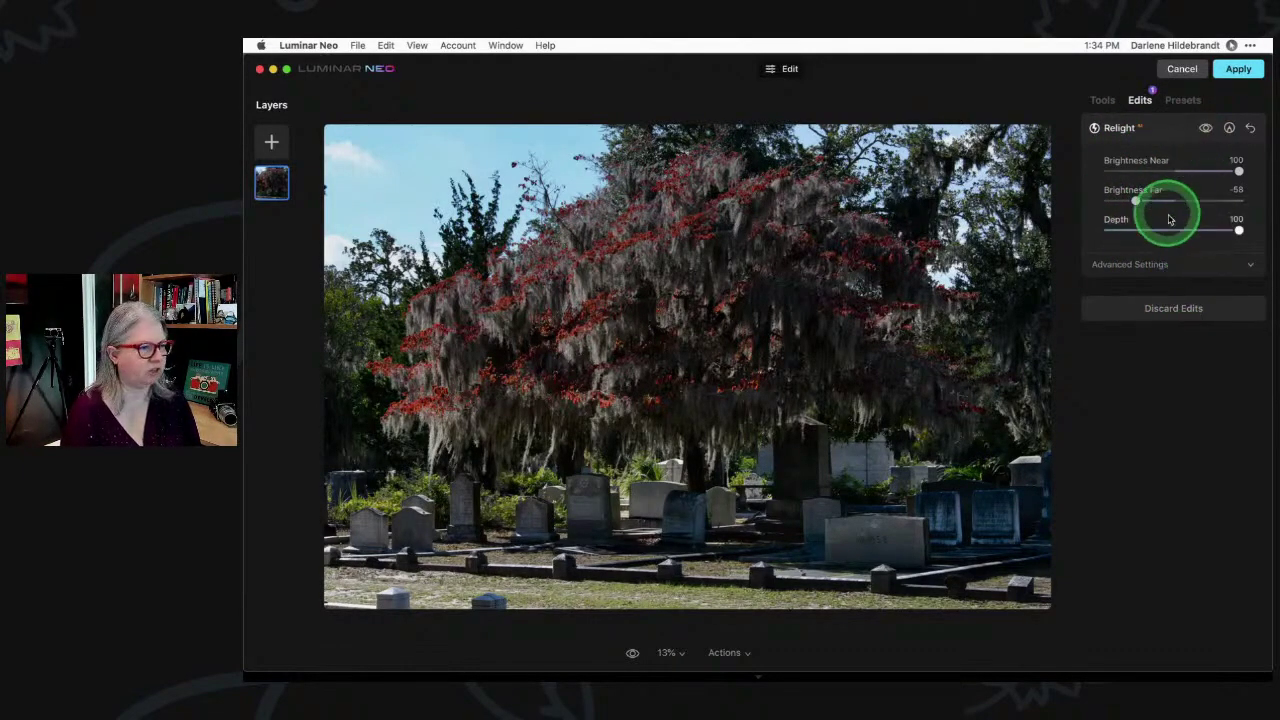
pyautogui.click(1103, 96)
pyautogui.click(1146, 470)
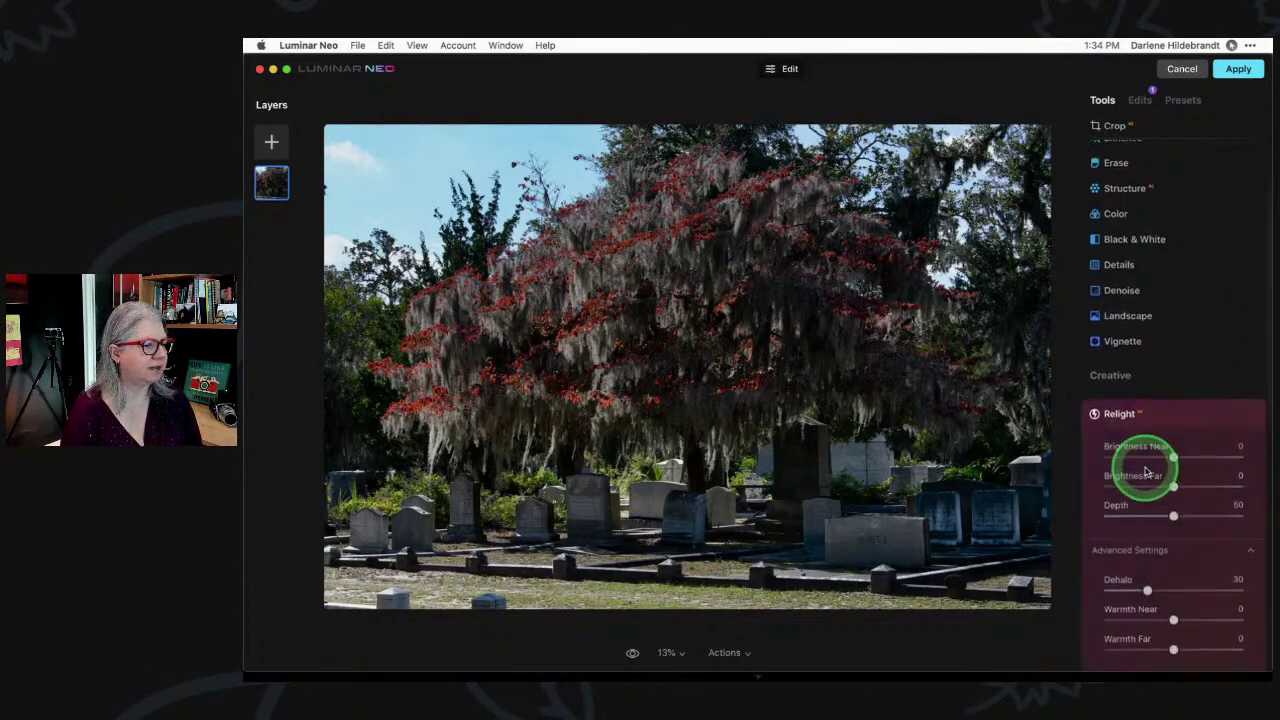
pyautogui.moveTo(1168, 348); pyautogui.dragTo(1243, 354)
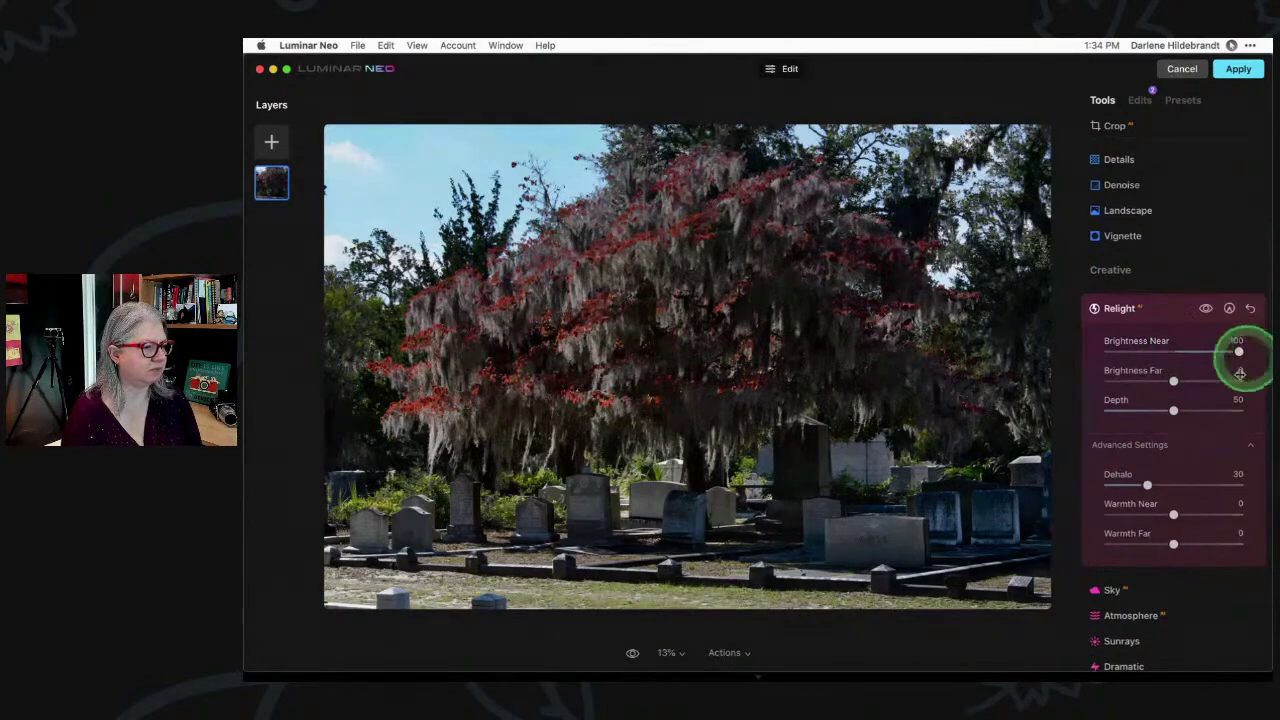
pyautogui.moveTo(1168, 410); pyautogui.dragTo(1234, 413)
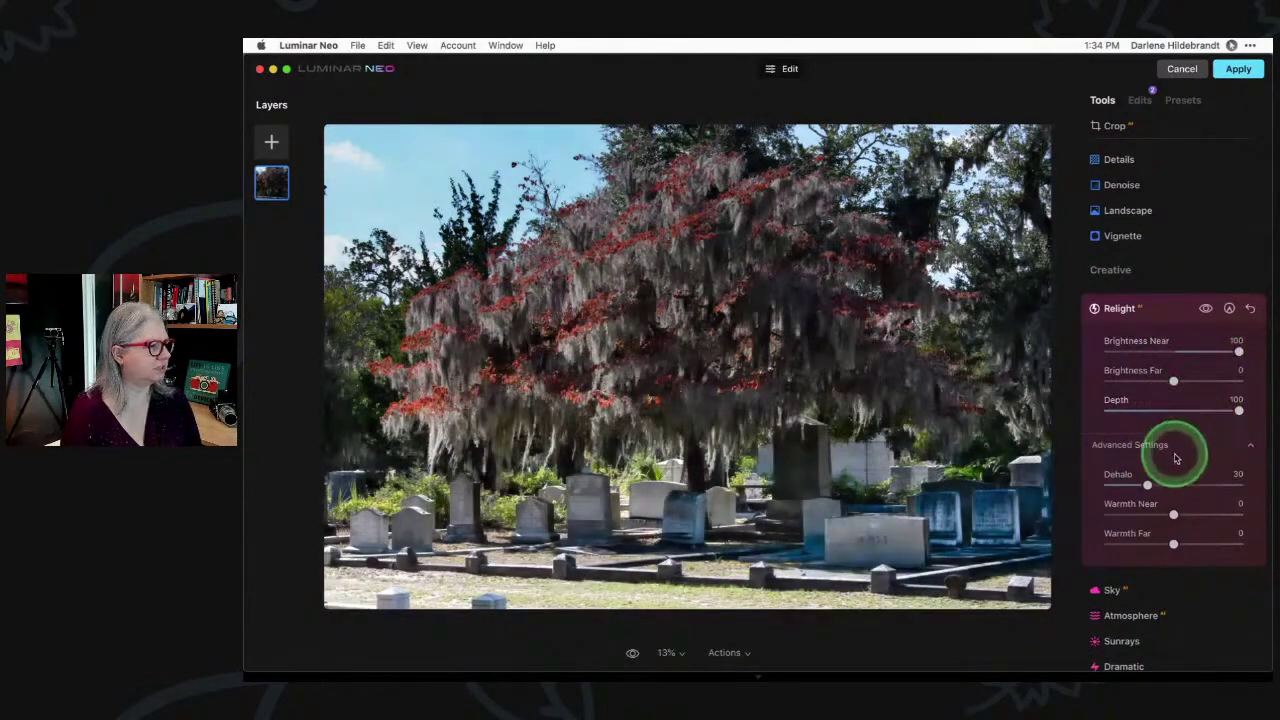
# Mask the foreground grass in the second Relight and invert the mask so the grass is excluded from the effect
pyautogui.click(1229, 308)
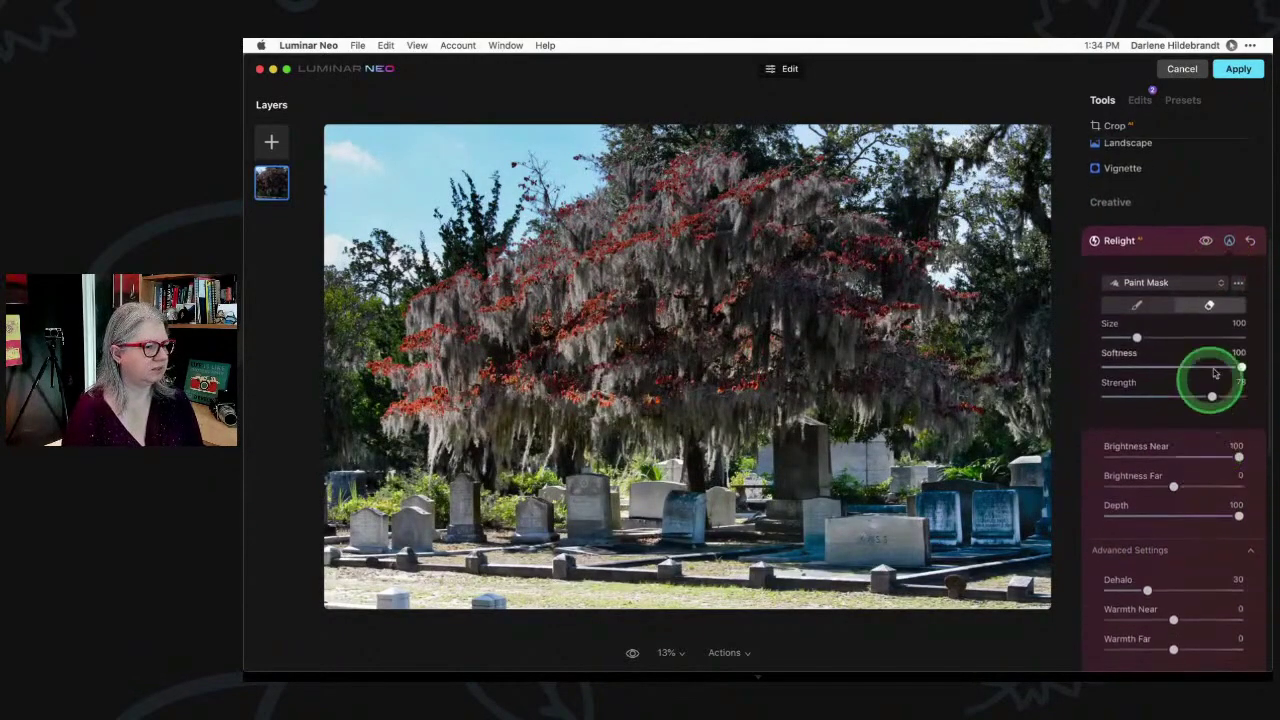
pyautogui.moveTo(603, 576)
pyautogui.mouseDown()
pyautogui.moveTo(1001, 590)
pyautogui.moveTo(414, 574)
pyautogui.mouseUp()
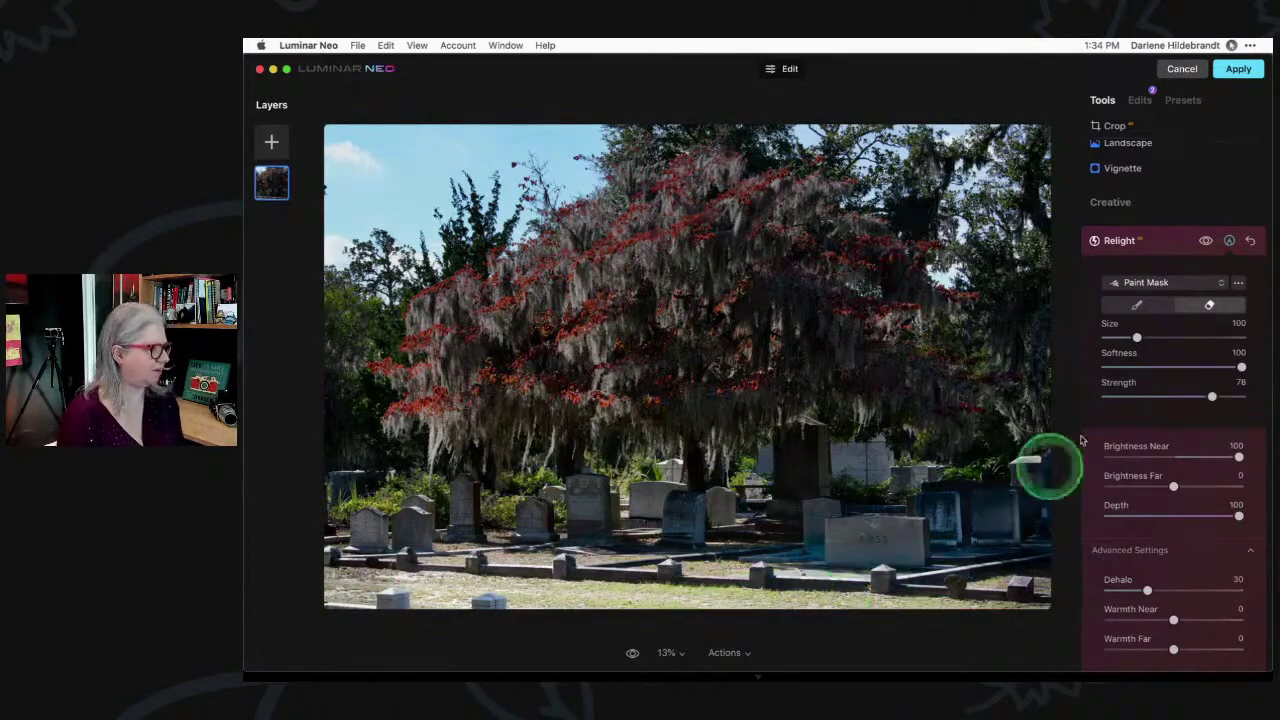
pyautogui.click(1209, 305)
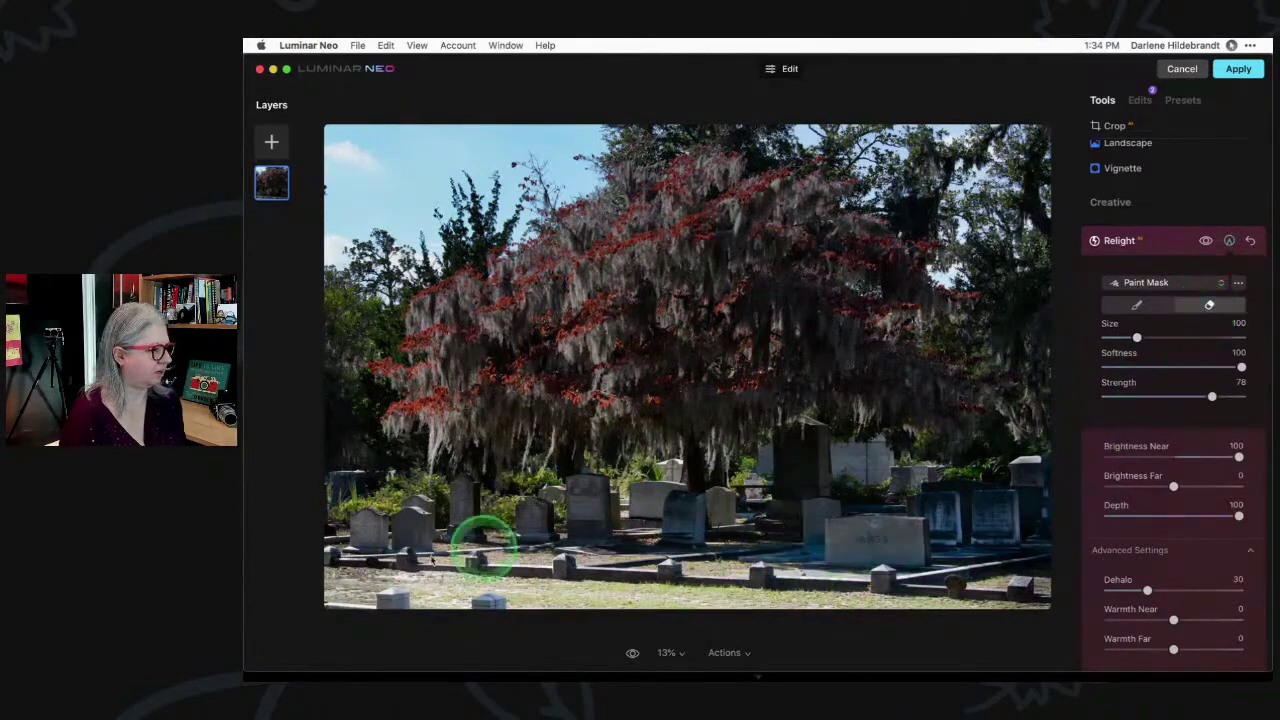
pyautogui.moveTo(443, 571)
pyautogui.mouseDown()
pyautogui.moveTo(651, 580)
pyautogui.moveTo(349, 589)
pyautogui.moveTo(1020, 586)
pyautogui.moveTo(386, 580)
pyautogui.moveTo(457, 560)
pyautogui.moveTo(560, 568)
pyautogui.mouseUp()
pyautogui.click(1238, 283)
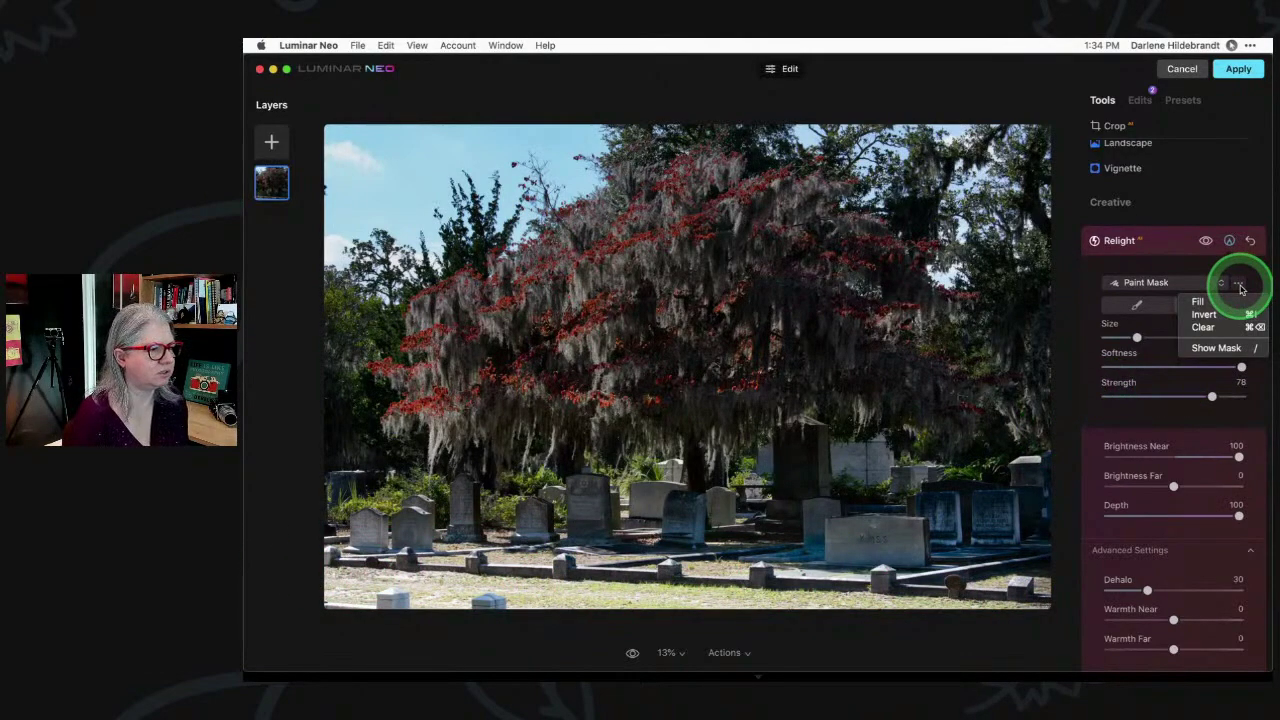
pyautogui.click(1228, 316)
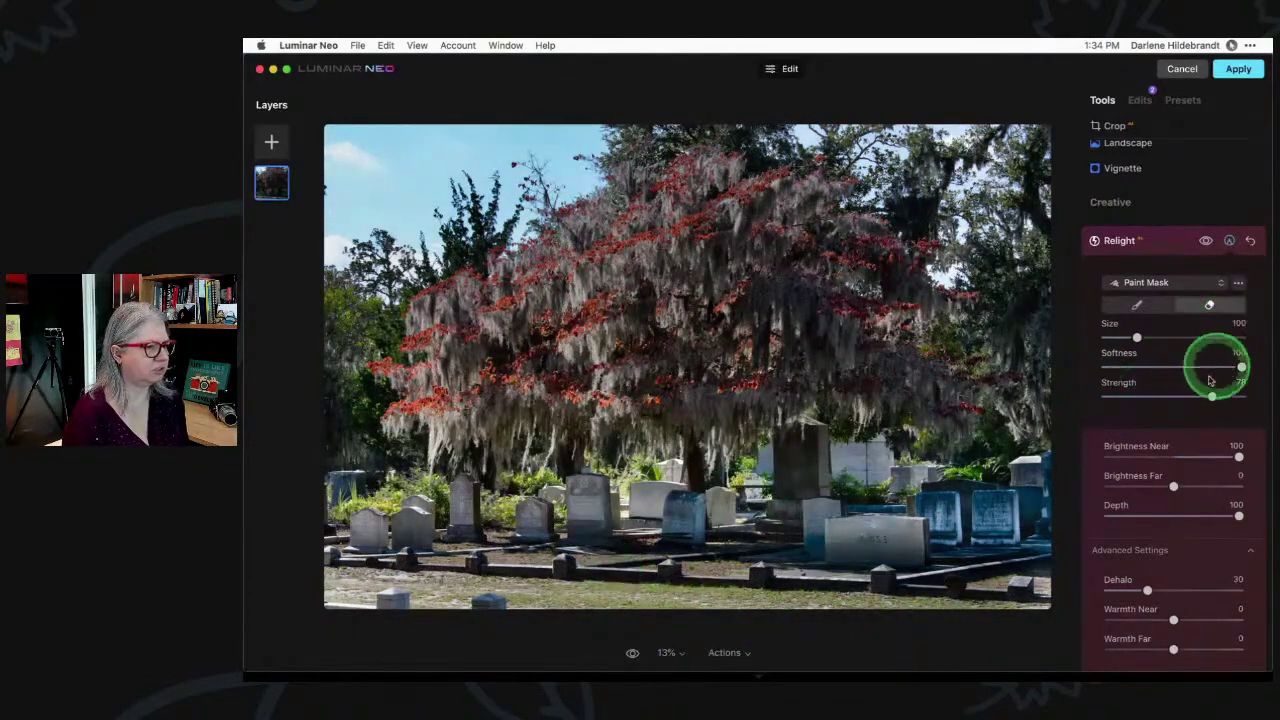
# Set the second Relight's Brightness Near to 76 and Brightness Far to -20
pyautogui.moveTo(1237, 457)
pyautogui.mouseDown()
pyautogui.moveTo(1191, 457)
pyautogui.moveTo(1223, 457)
pyautogui.mouseUp()
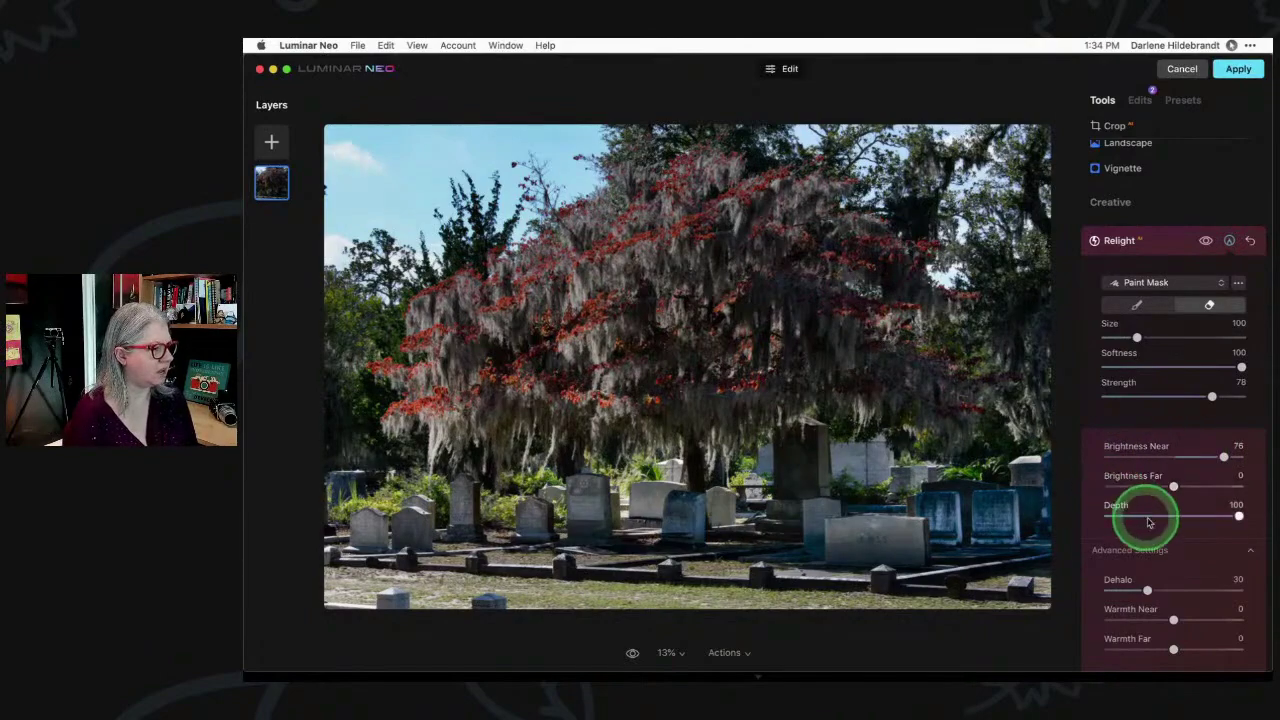
pyautogui.moveTo(1173, 487); pyautogui.dragTo(1160, 487)
pyautogui.click(1193, 435)
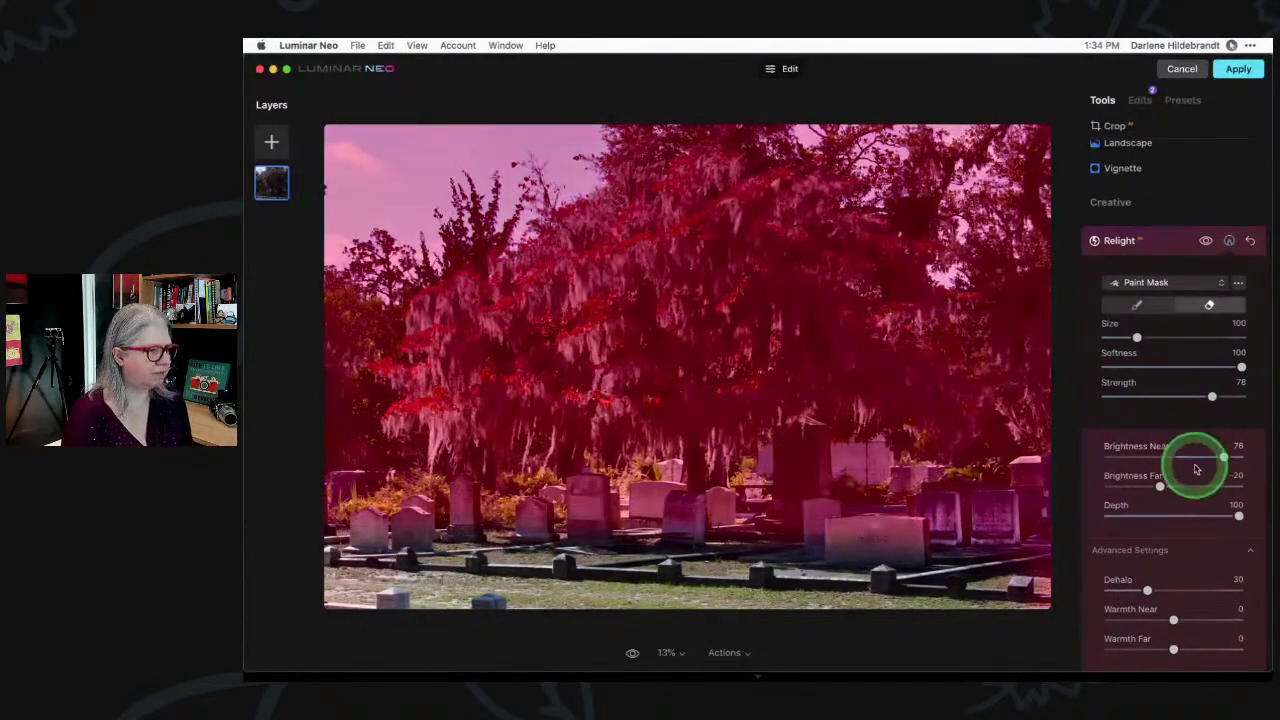
# Refine the second Relight mask by painting over the right-hand gravestones at strength 52 and erasing the lower-left shrubs and gravestones at strength 72
pyautogui.click(1147, 311)
pyautogui.click(903, 508)
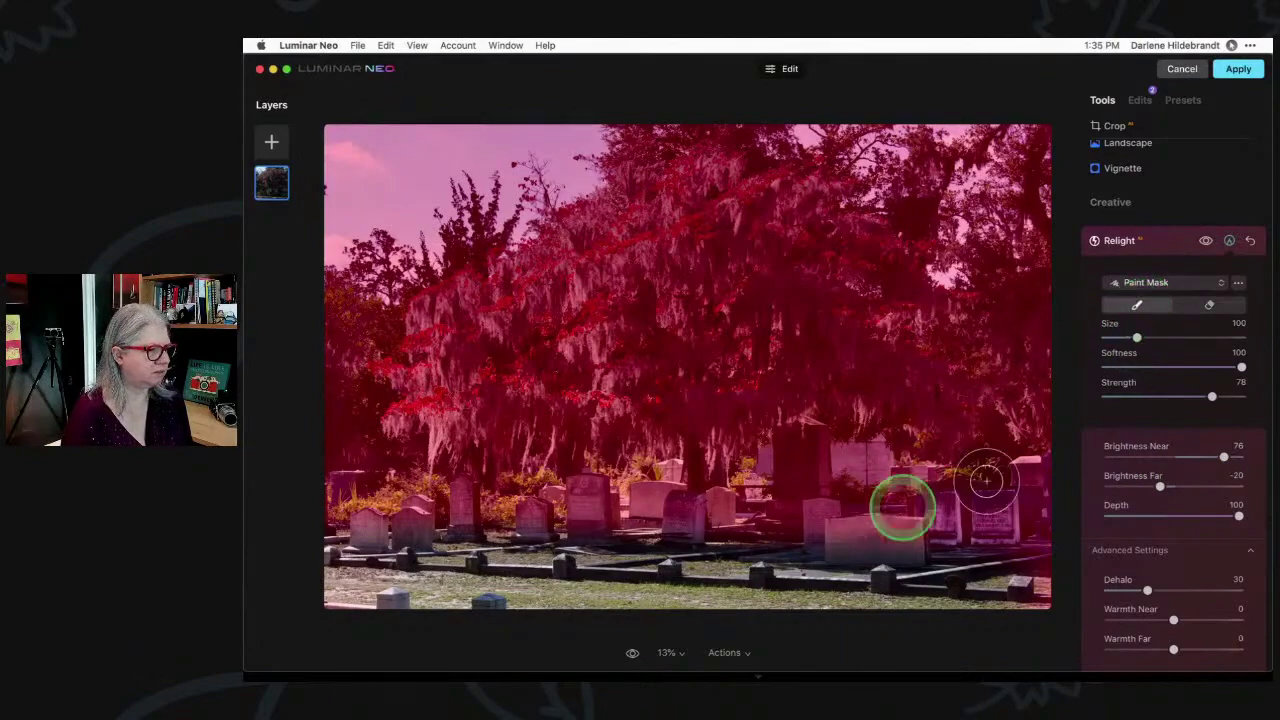
pyautogui.moveTo(1211, 396); pyautogui.dragTo(1177, 396)
pyautogui.moveTo(928, 453)
pyautogui.mouseDown()
pyautogui.moveTo(837, 543)
pyautogui.moveTo(777, 549)
pyautogui.moveTo(1014, 563)
pyautogui.moveTo(940, 562)
pyautogui.moveTo(966, 528)
pyautogui.moveTo(652, 525)
pyautogui.moveTo(520, 400)
pyautogui.moveTo(871, 429)
pyautogui.mouseUp()
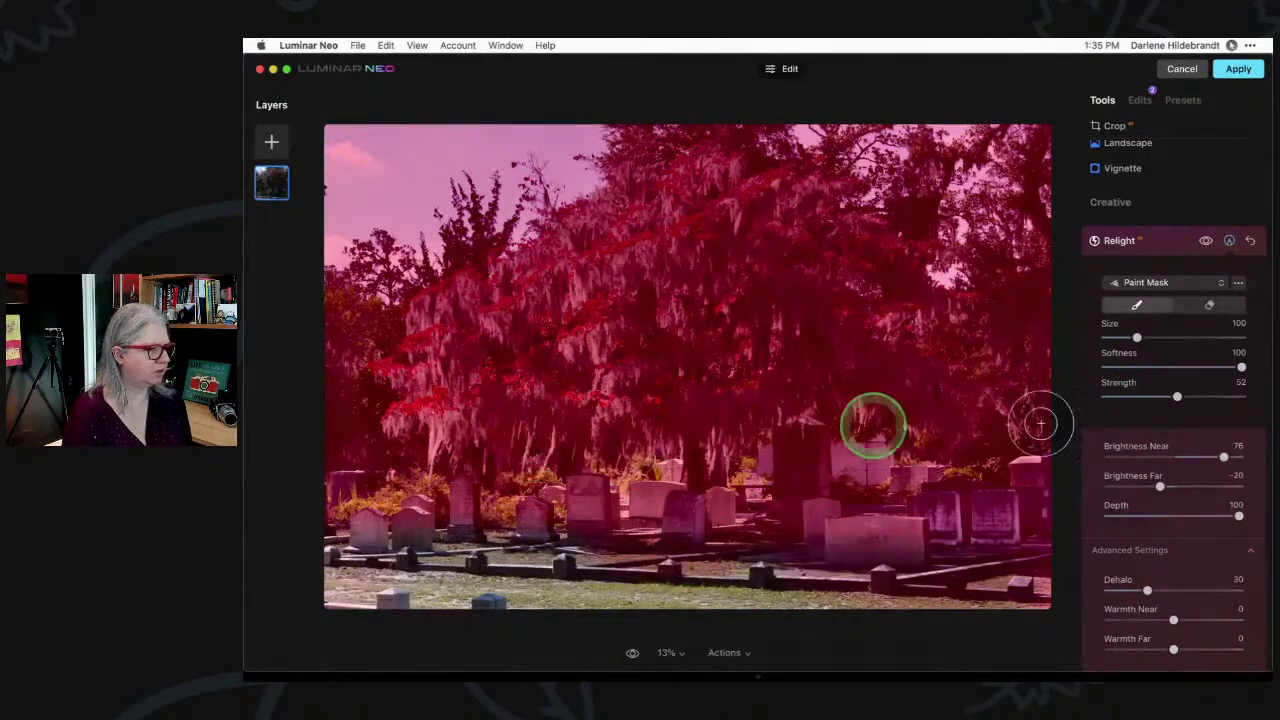
pyautogui.moveTo(1177, 396); pyautogui.dragTo(1204, 396)
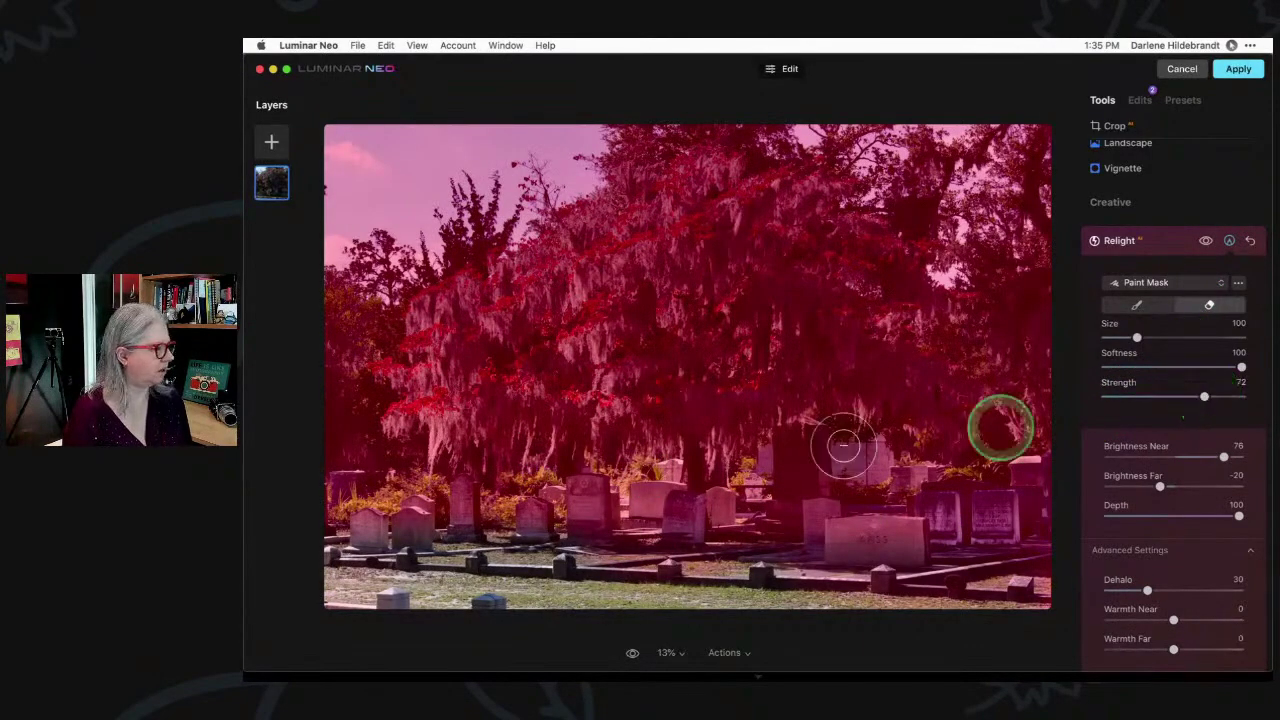
pyautogui.moveTo(406, 494)
pyautogui.mouseDown()
pyautogui.moveTo(442, 495)
pyautogui.moveTo(383, 489)
pyautogui.moveTo(369, 559)
pyautogui.moveTo(490, 580)
pyautogui.moveTo(742, 589)
pyautogui.moveTo(837, 620)
pyautogui.moveTo(959, 621)
pyautogui.moveTo(1051, 599)
pyautogui.moveTo(972, 604)
pyautogui.moveTo(1021, 594)
pyautogui.moveTo(982, 597)
pyautogui.moveTo(1070, 601)
pyautogui.moveTo(634, 600)
pyautogui.mouseUp()
pyautogui.click(1179, 246)
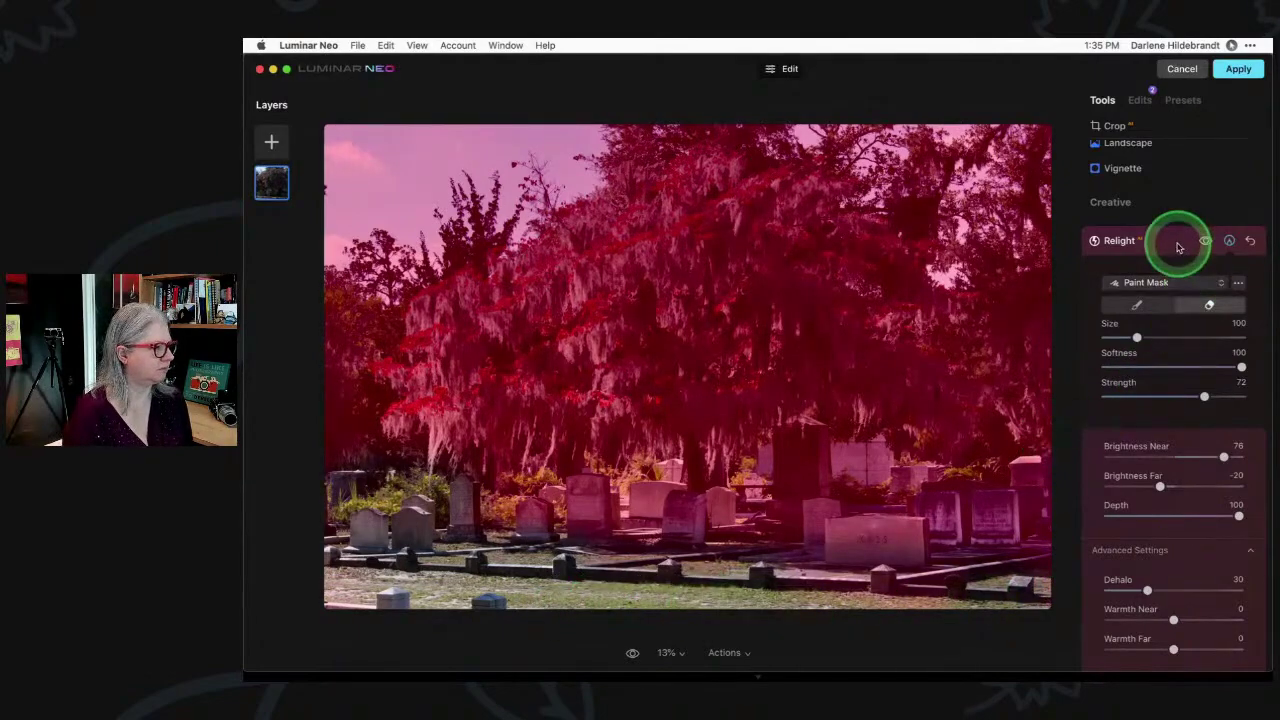
pyautogui.click(1226, 241)
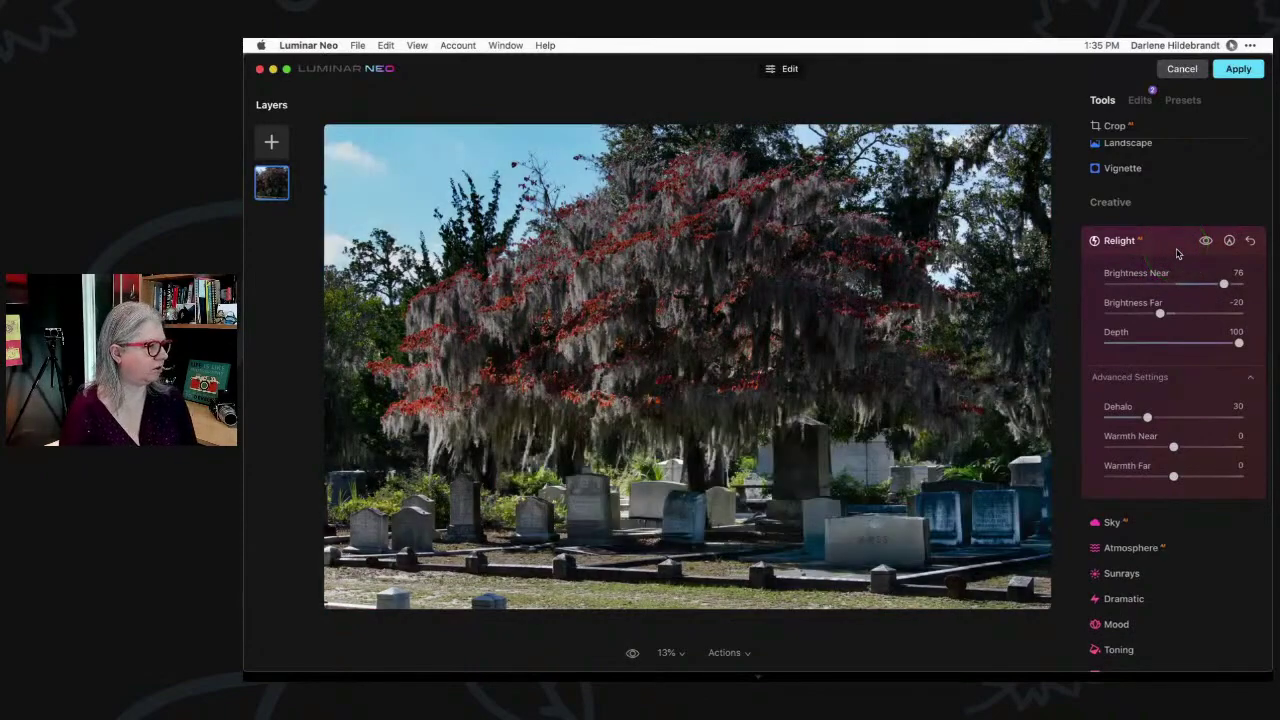
# Review the list of applied edits containing the two Relight adjustments
pyautogui.click(1178, 250)
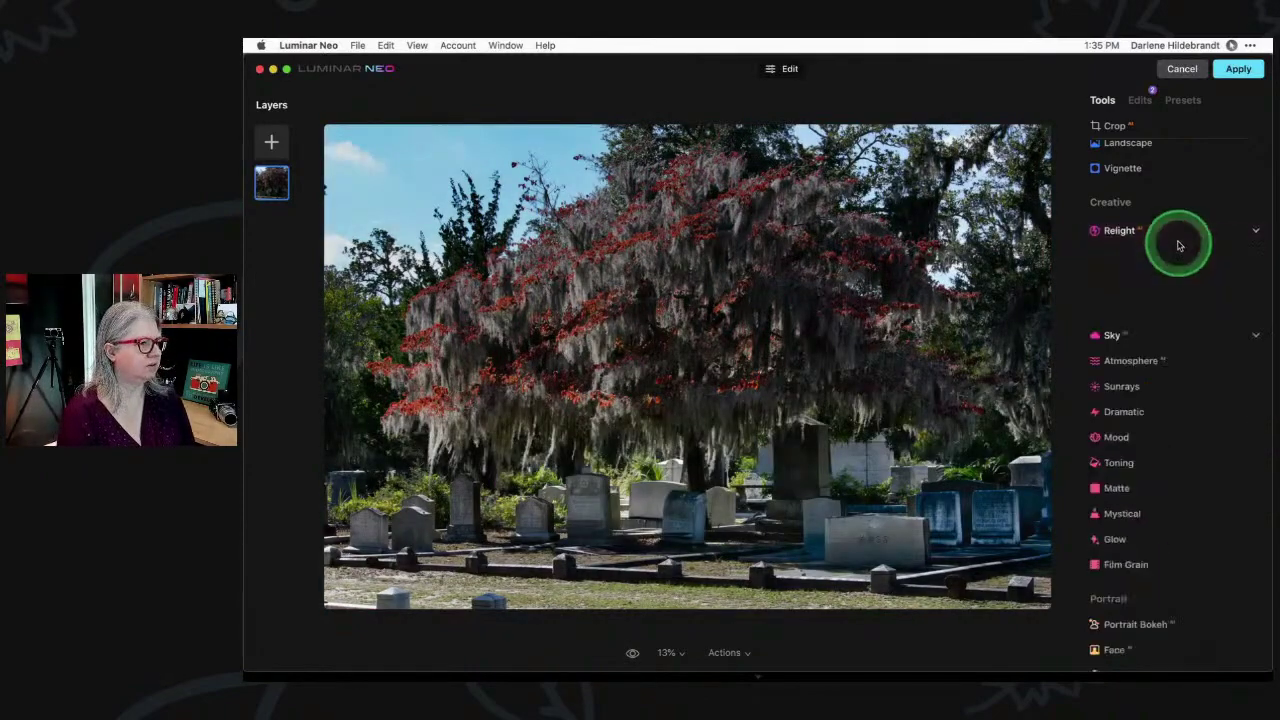
pyautogui.click(1140, 100)
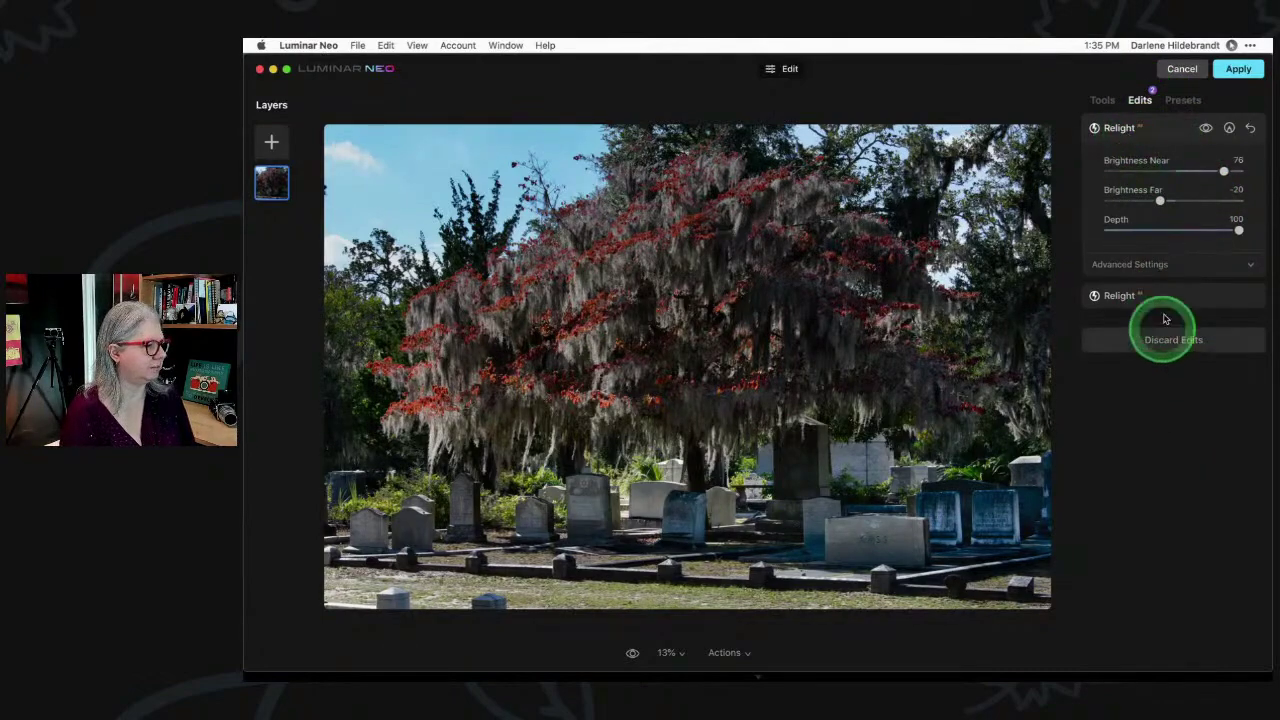
pyautogui.click(1103, 101)
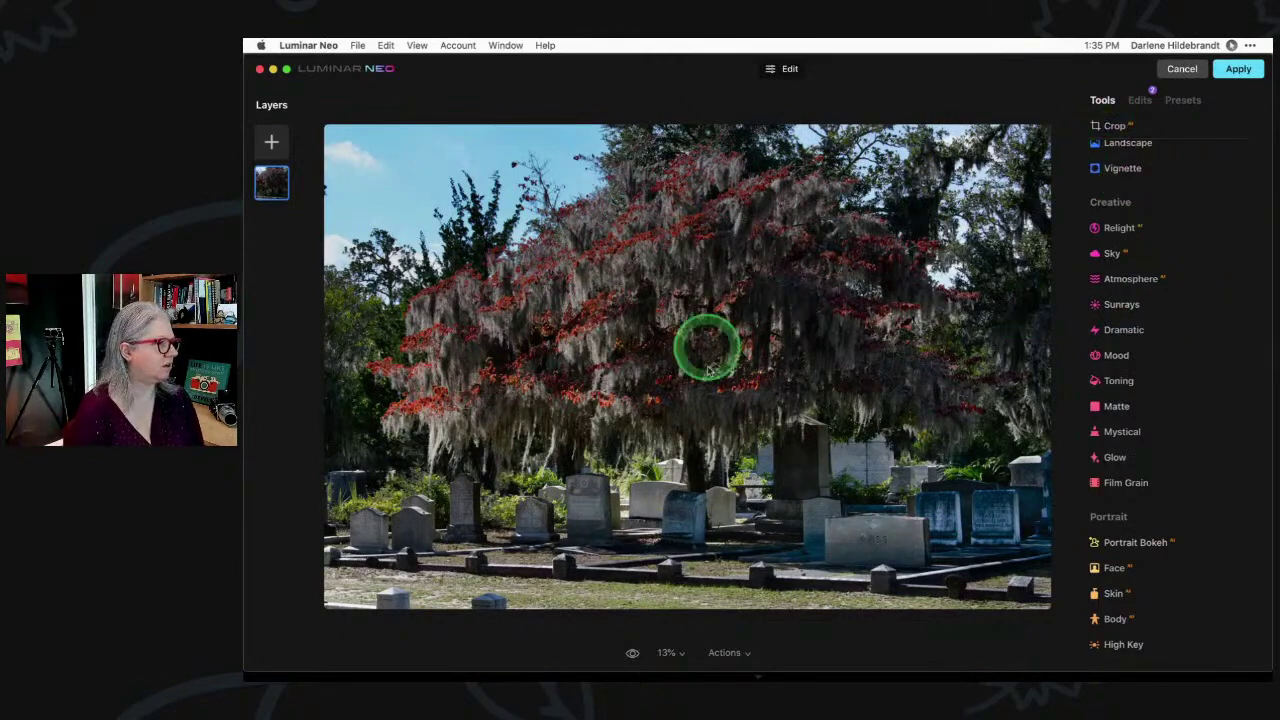
# Apply Enhance to the photo with Accent at 14 and Sky Enhancer at 27
pyautogui.scroll(1, 1178, 332)
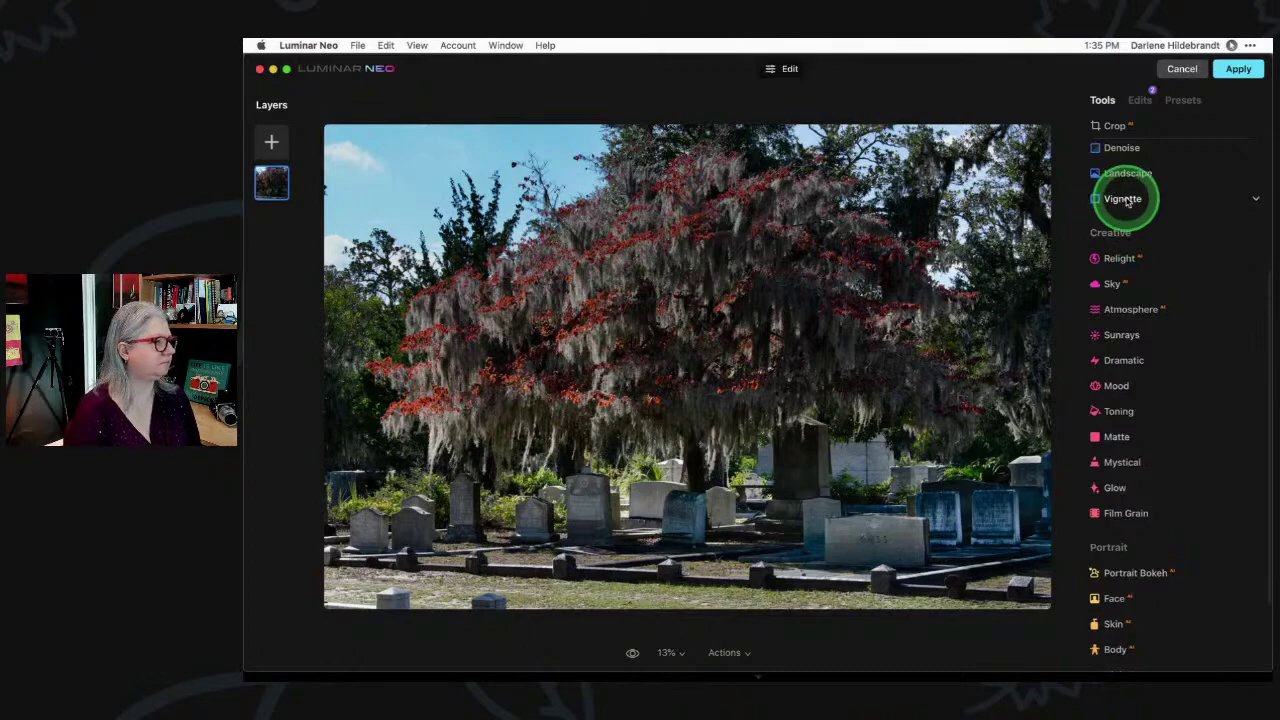
pyautogui.scroll(7, 1126, 201)
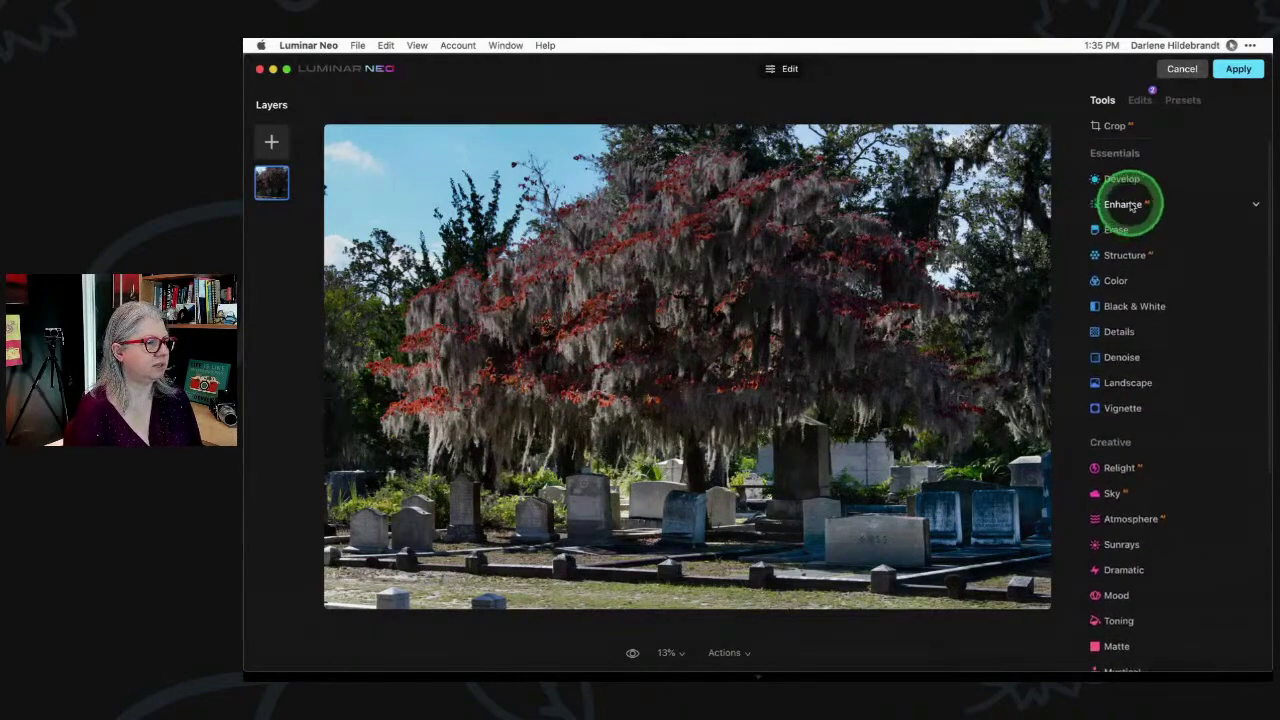
pyautogui.click(1124, 204)
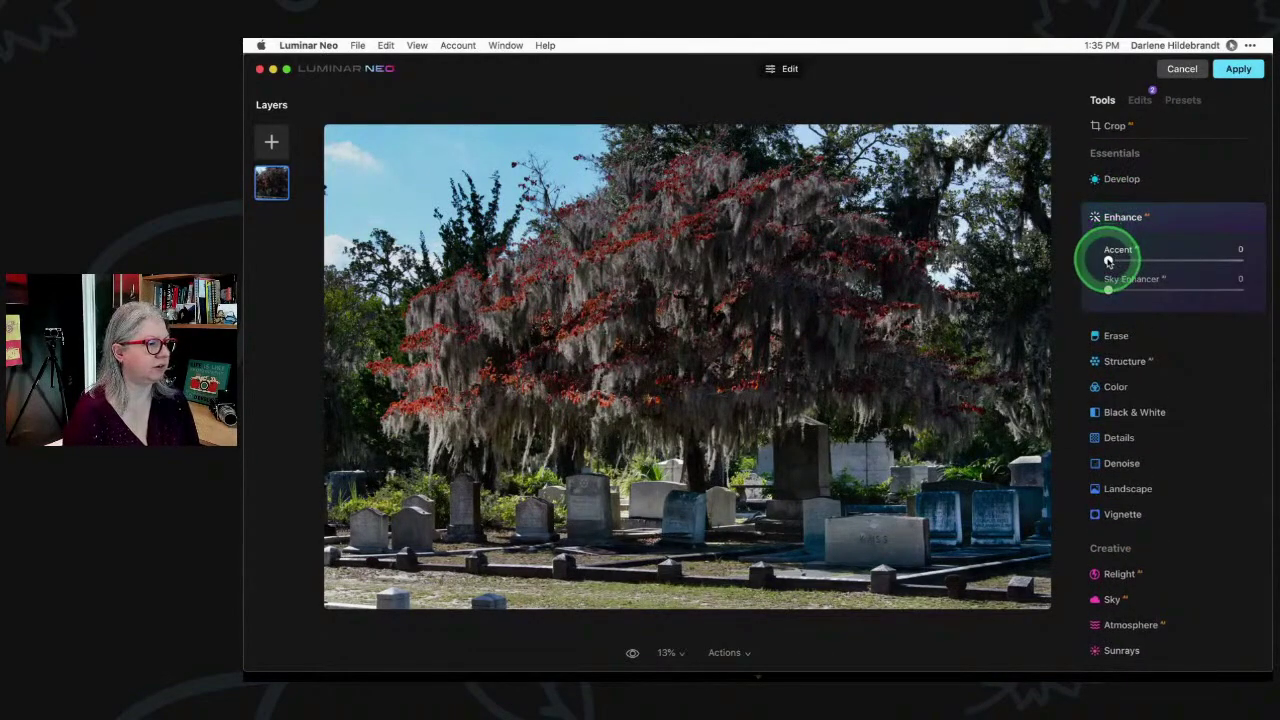
pyautogui.moveTo(1108, 260); pyautogui.dragTo(1065, 281)
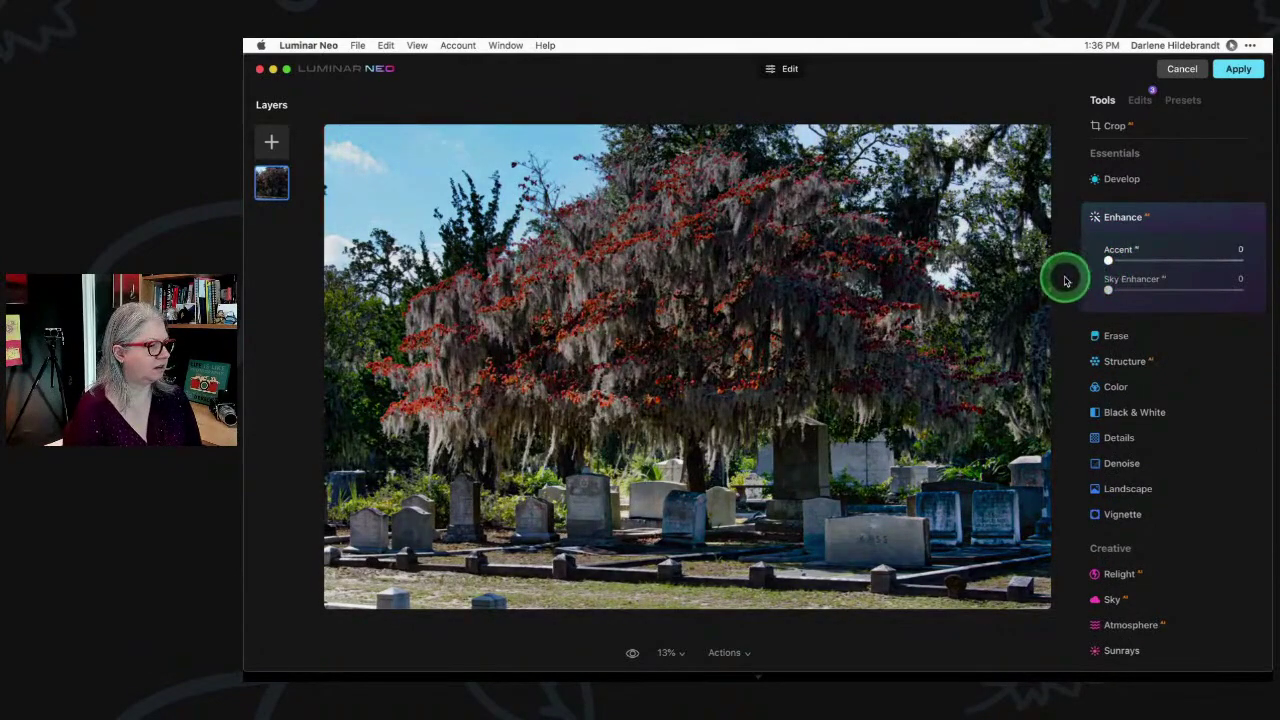
pyautogui.click(1118, 260)
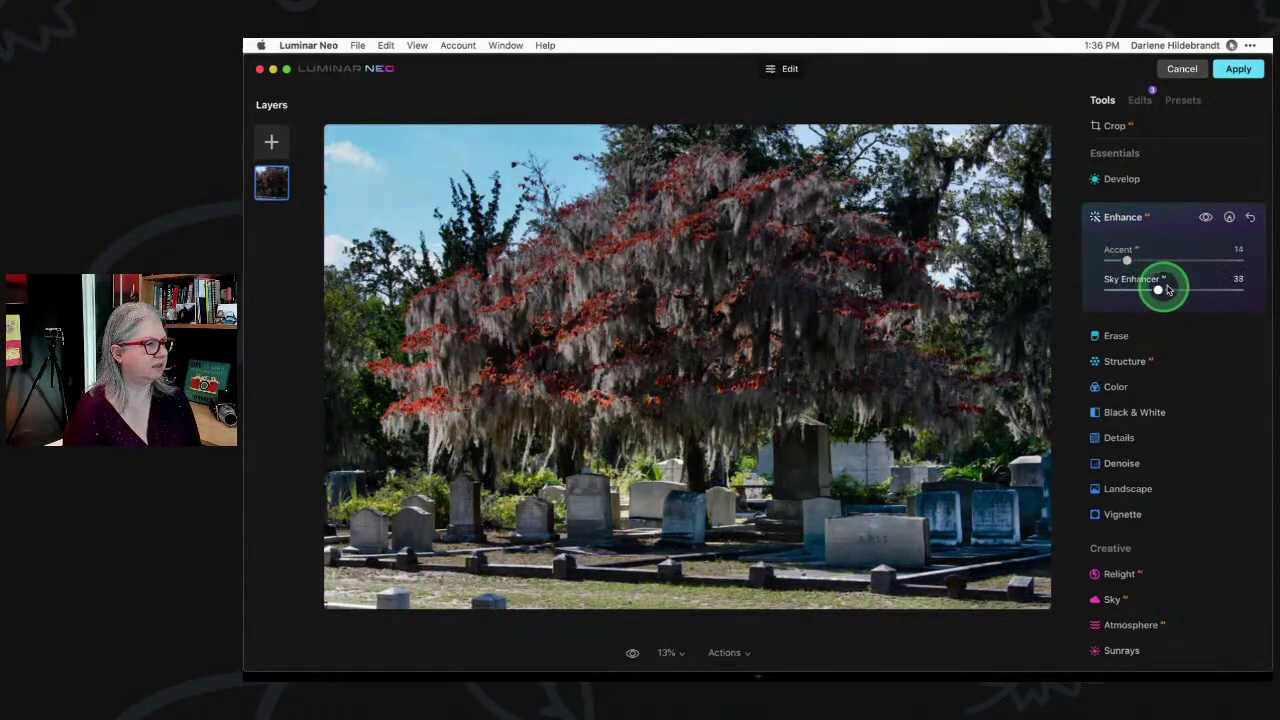
pyautogui.moveTo(1168, 289); pyautogui.dragTo(1136, 289)
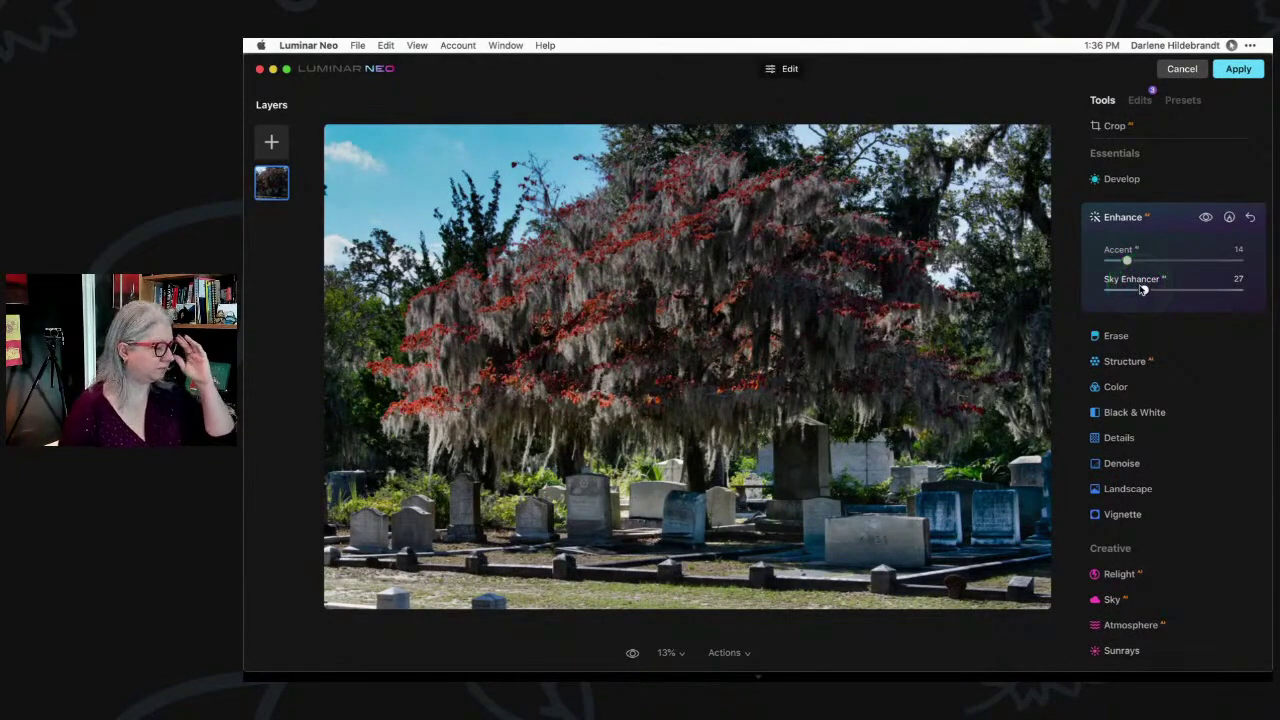
pyautogui.click(1173, 217)
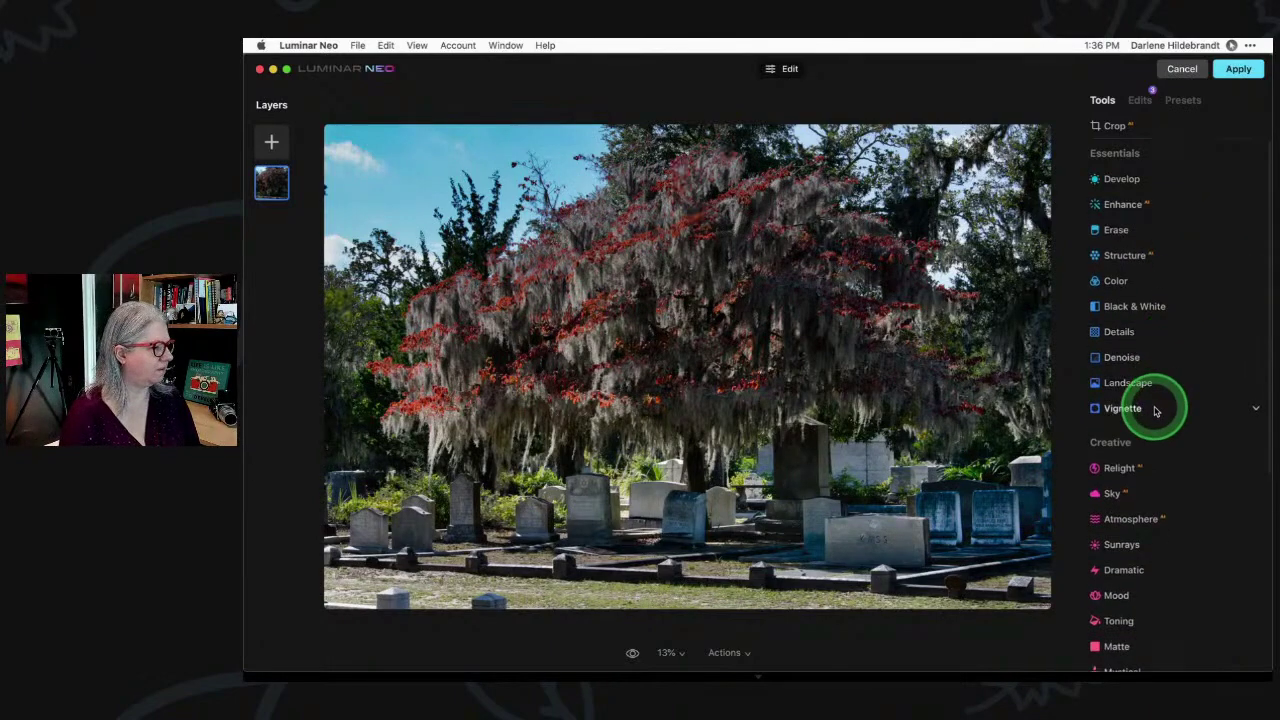
# Darken the photo with a Develop adjustment, setting Exposure to -0.99 and Highlights to -36
pyautogui.scroll(-6, 1160, 412)
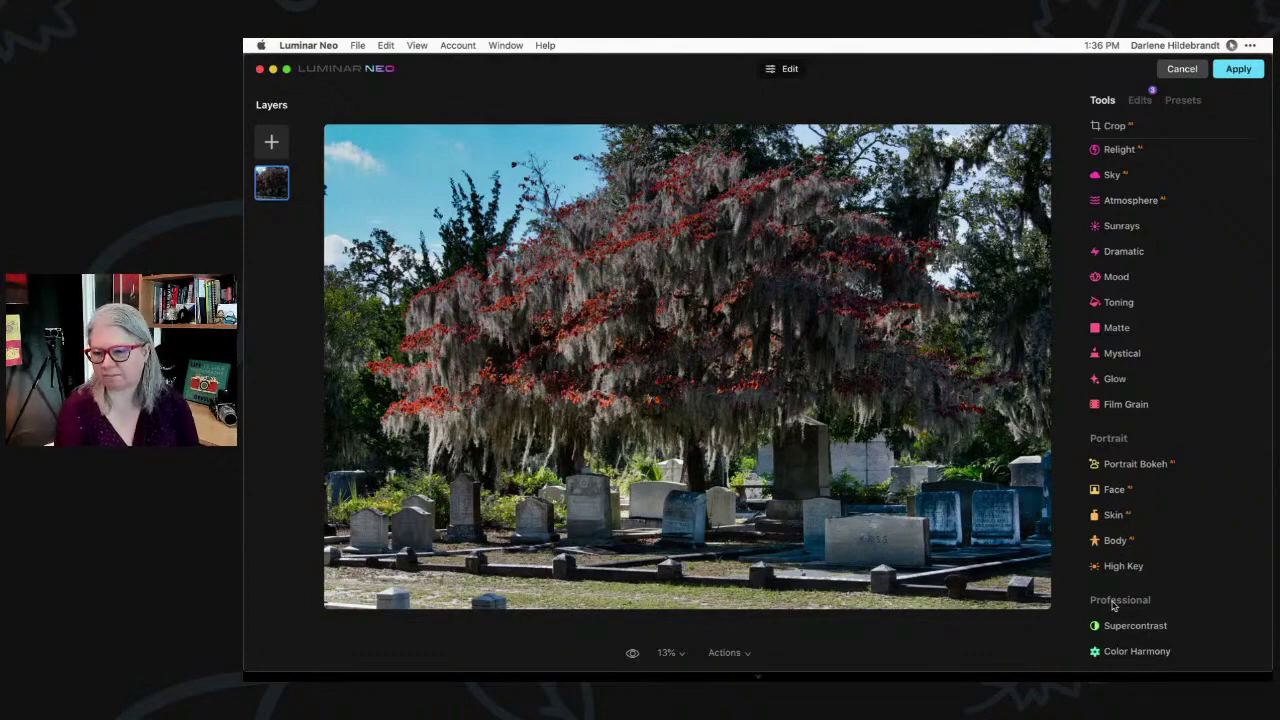
pyautogui.scroll(5, 1113, 603)
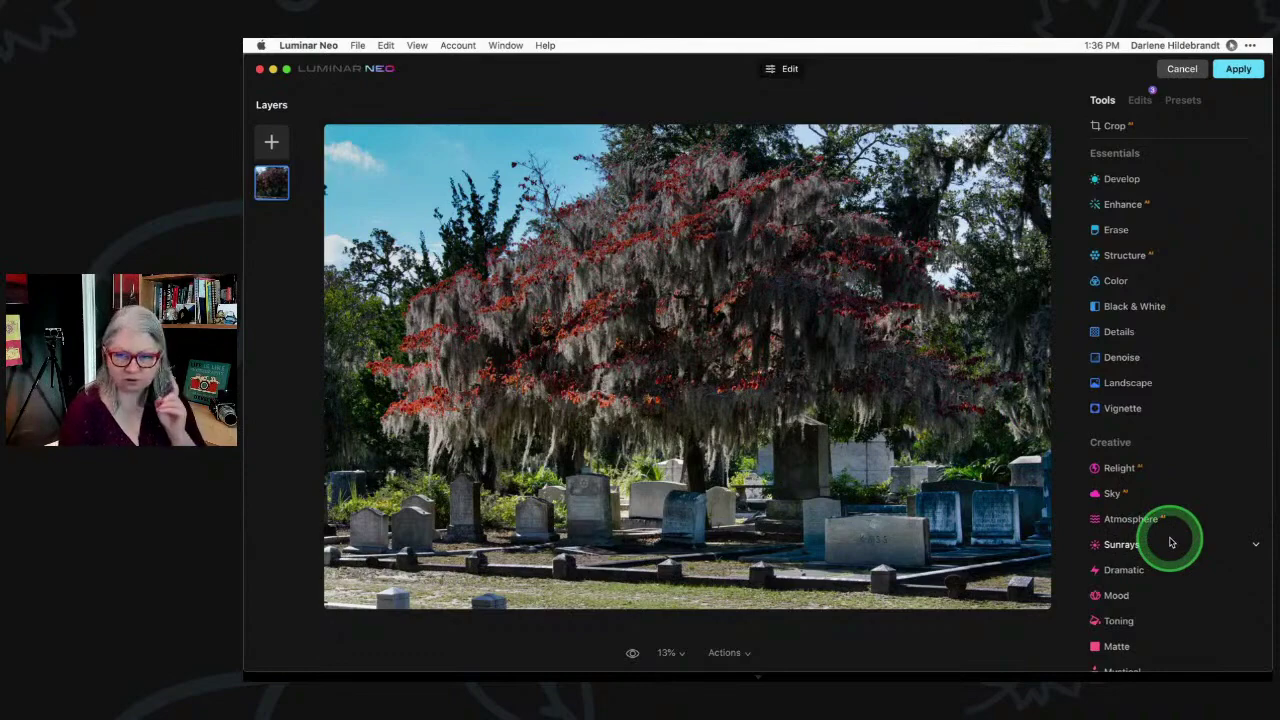
pyautogui.click(1160, 186)
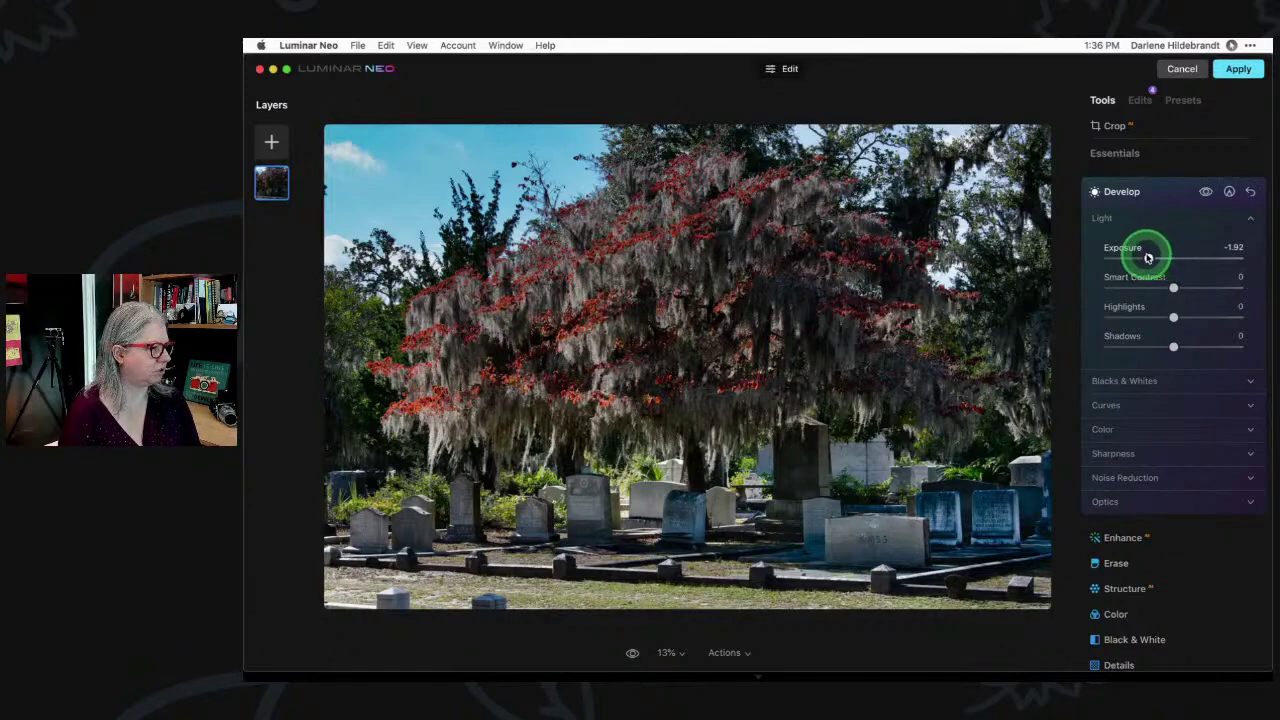
pyautogui.moveTo(1141, 258); pyautogui.dragTo(1139, 258)
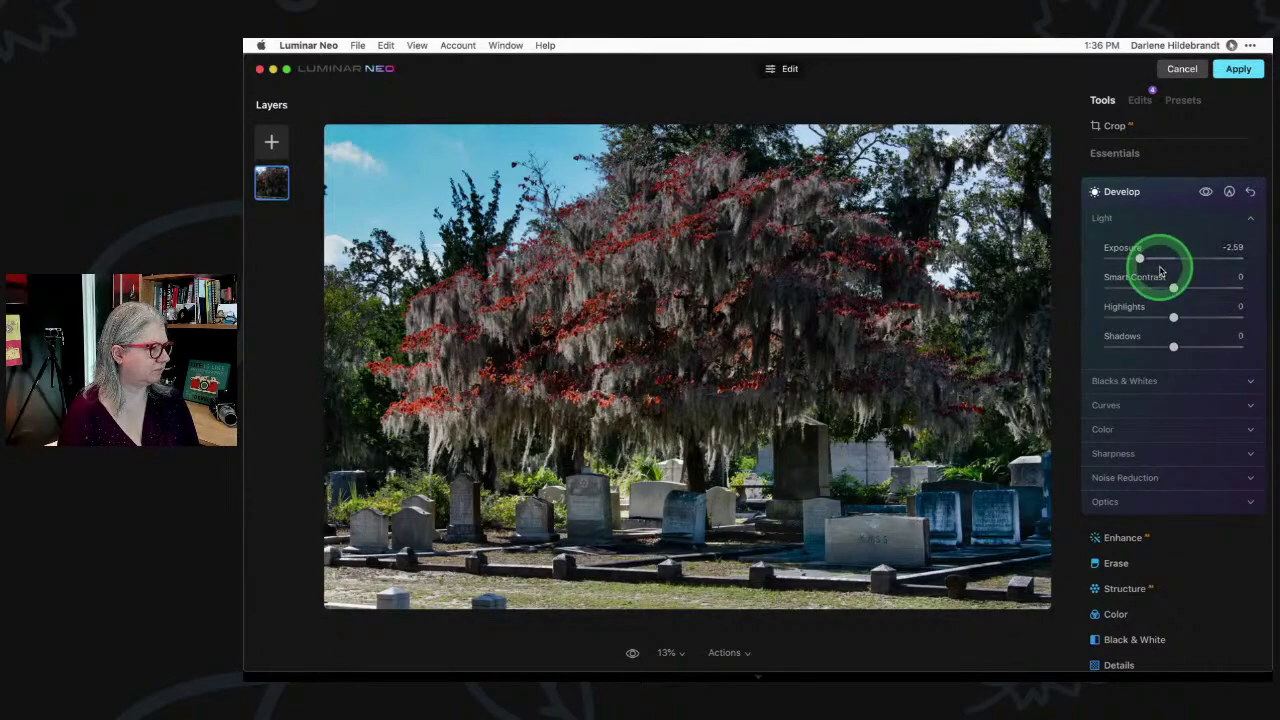
pyautogui.moveTo(1173, 317); pyautogui.dragTo(1136, 318)
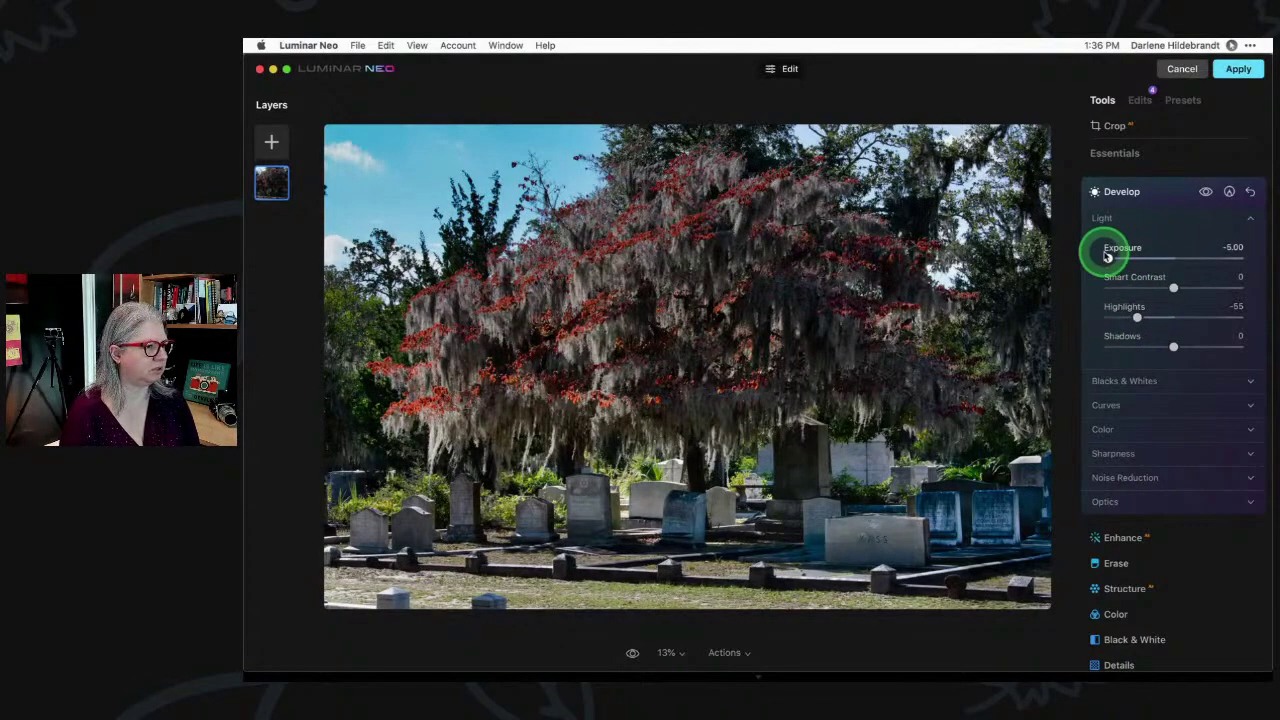
pyautogui.moveTo(1107, 256)
pyautogui.mouseDown()
pyautogui.moveTo(1206, 255)
pyautogui.moveTo(1131, 257)
pyautogui.mouseUp()
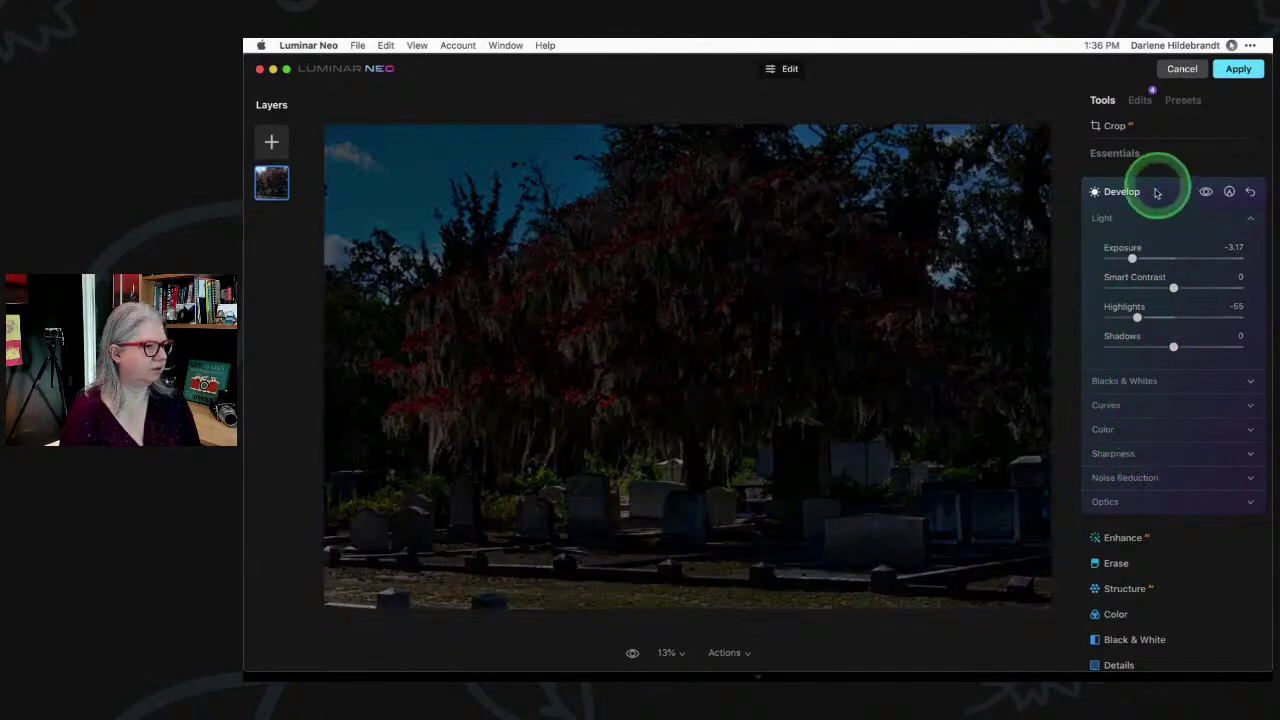
pyautogui.moveTo(1138, 253); pyautogui.dragTo(1156, 259)
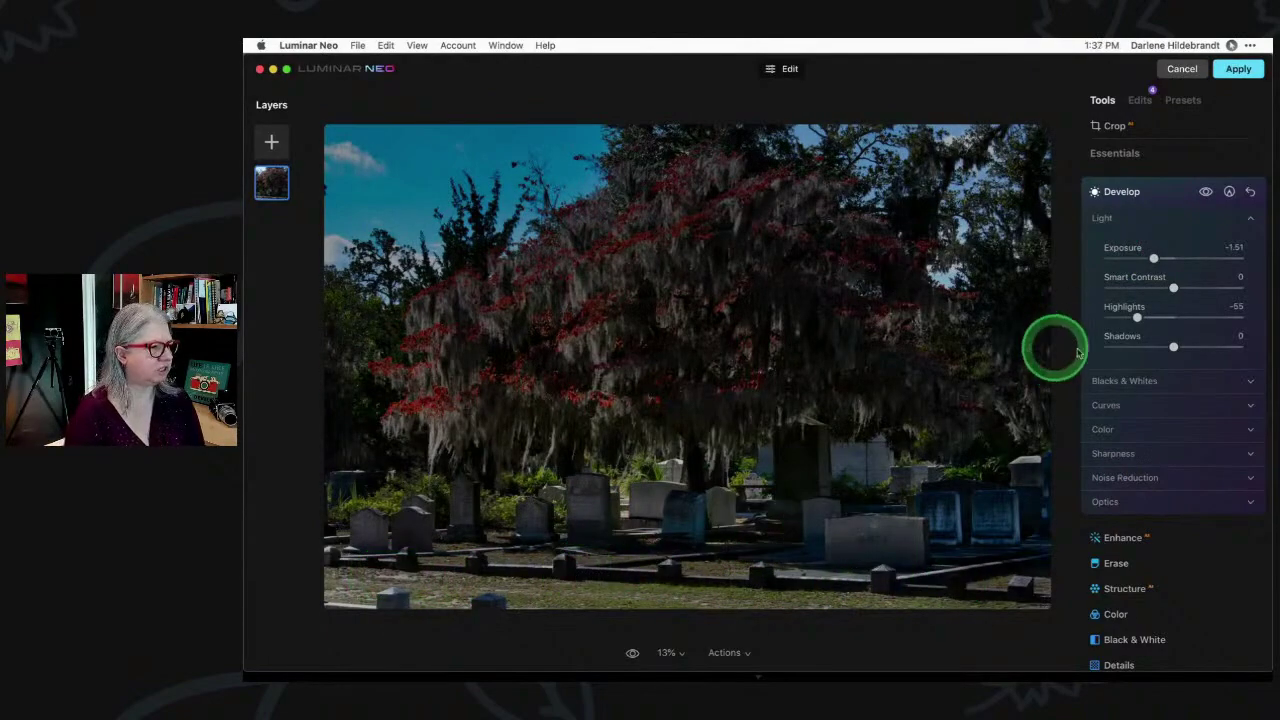
pyautogui.moveTo(1138, 318); pyautogui.dragTo(1150, 317)
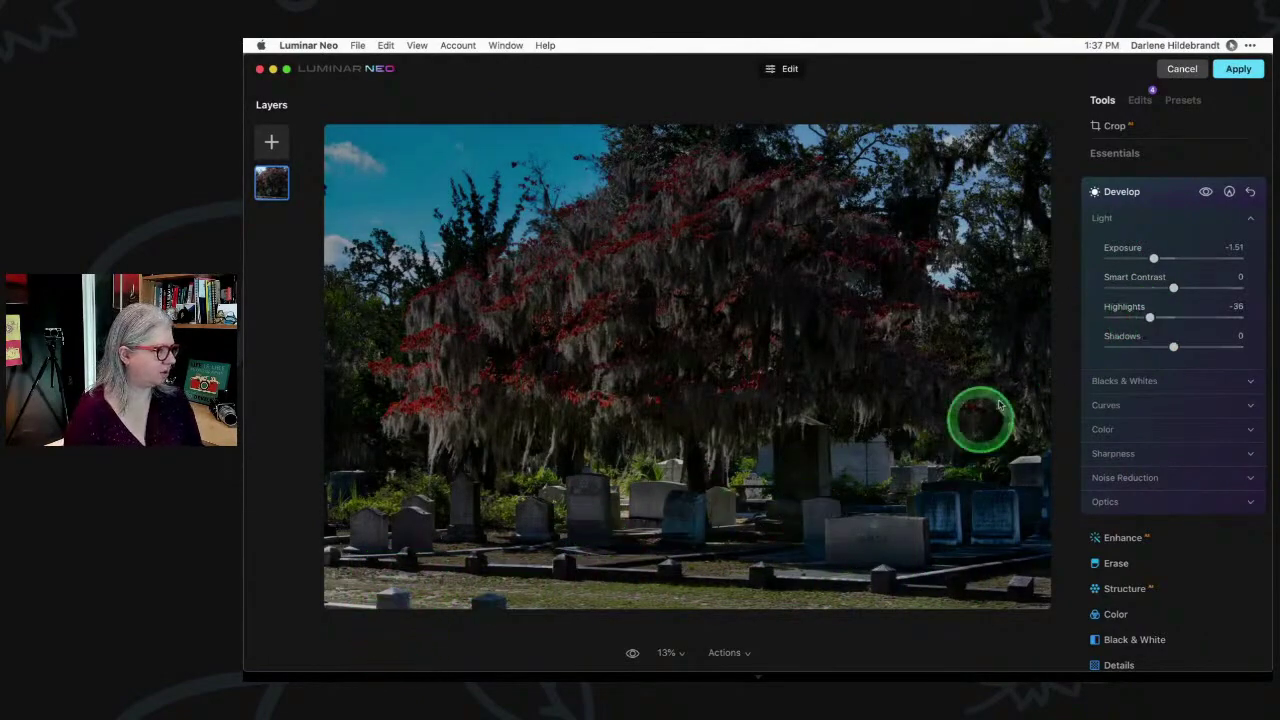
pyautogui.click(1153, 260)
pyautogui.moveTo(1161, 262); pyautogui.dragTo(1164, 260)
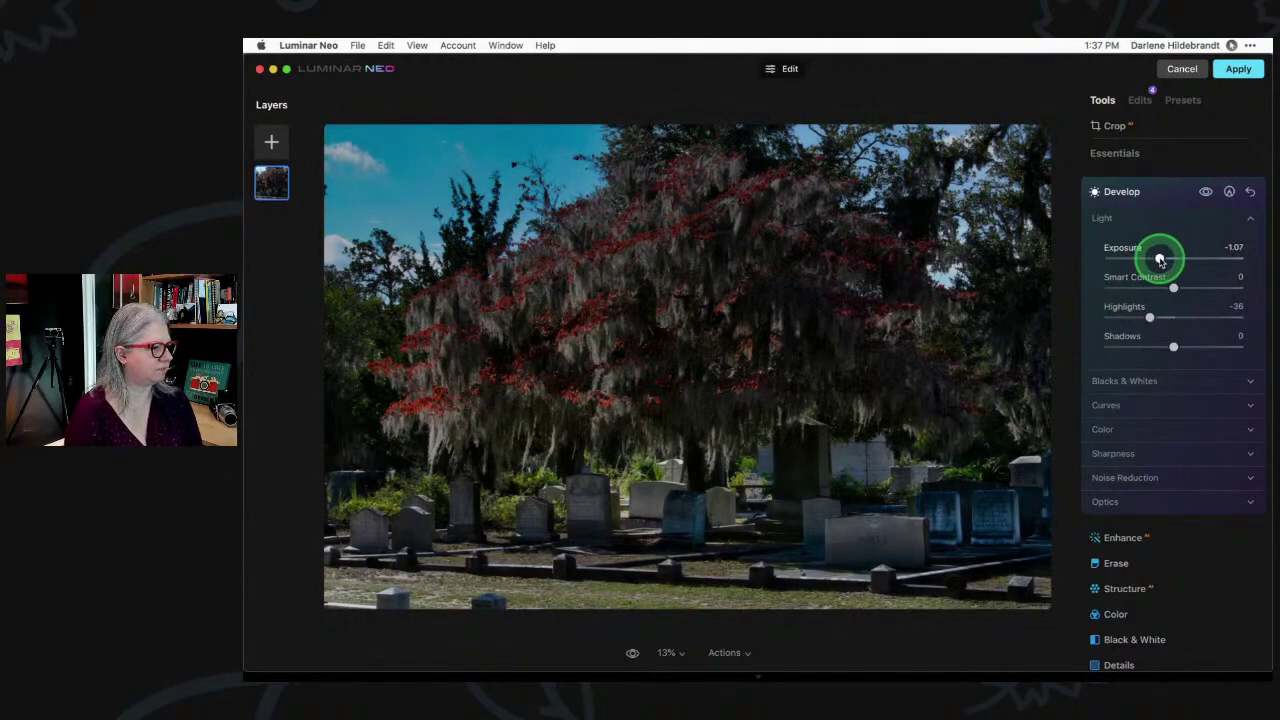
# Paint a Develop mask over the foreground grass and stone border with size 100, softness 100 and strength 71
pyautogui.click(1229, 192)
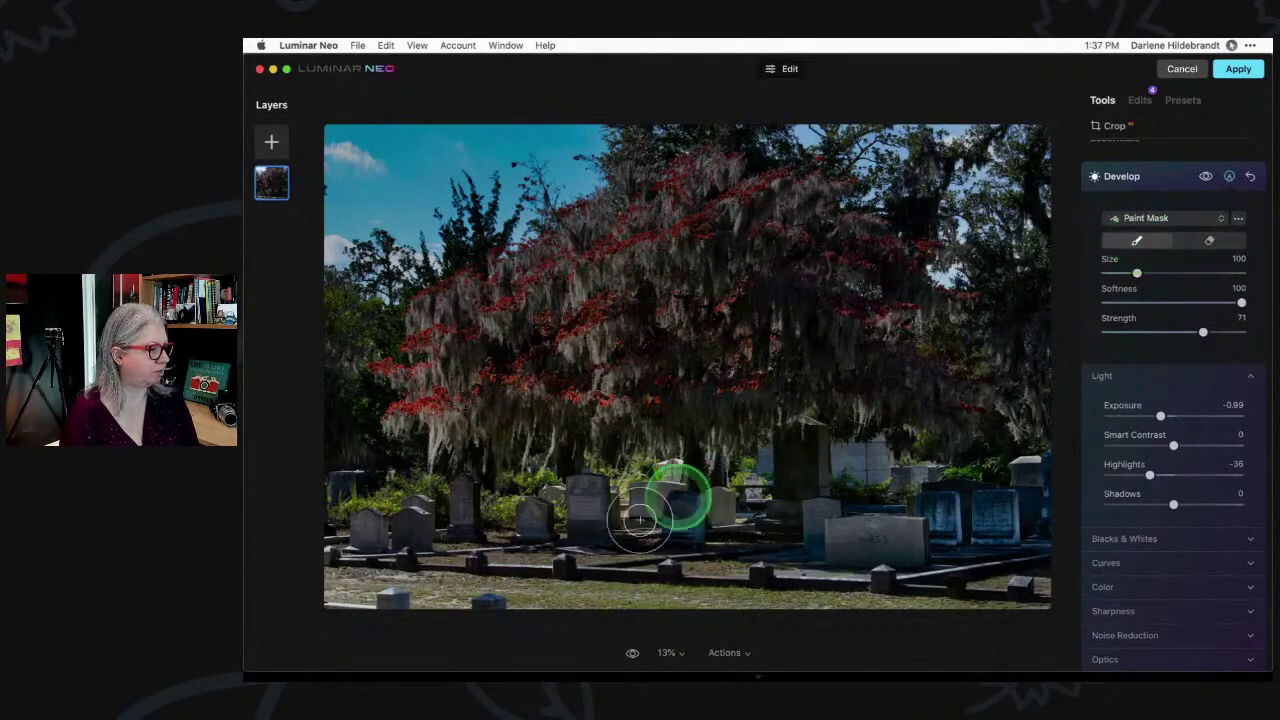
pyautogui.moveTo(640, 518)
pyautogui.mouseDown()
pyautogui.moveTo(521, 579)
pyautogui.moveTo(433, 566)
pyautogui.moveTo(635, 578)
pyautogui.moveTo(351, 589)
pyautogui.moveTo(337, 552)
pyautogui.moveTo(364, 521)
pyautogui.moveTo(357, 594)
pyautogui.mouseUp()
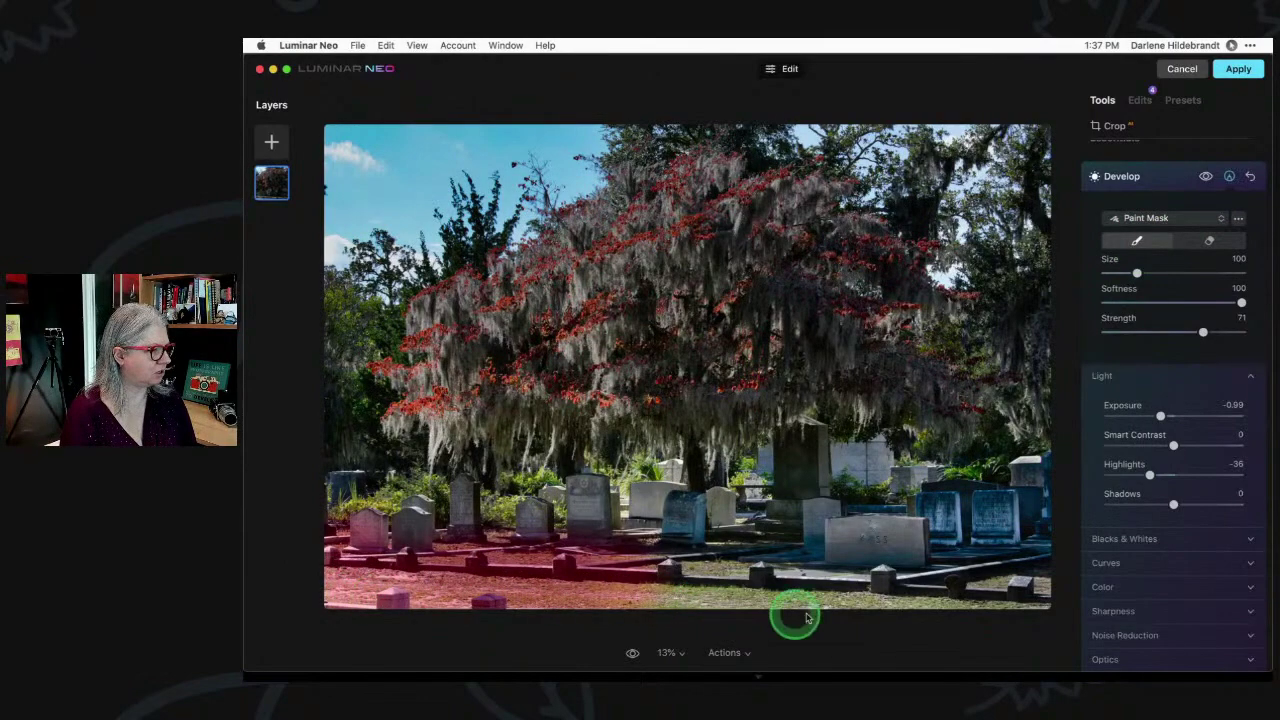
pyautogui.moveTo(806, 617)
pyautogui.mouseDown()
pyautogui.moveTo(1031, 613)
pyautogui.moveTo(1033, 596)
pyautogui.moveTo(382, 586)
pyautogui.moveTo(325, 570)
pyautogui.moveTo(334, 537)
pyautogui.moveTo(450, 620)
pyautogui.moveTo(734, 662)
pyautogui.moveTo(680, 645)
pyautogui.mouseUp()
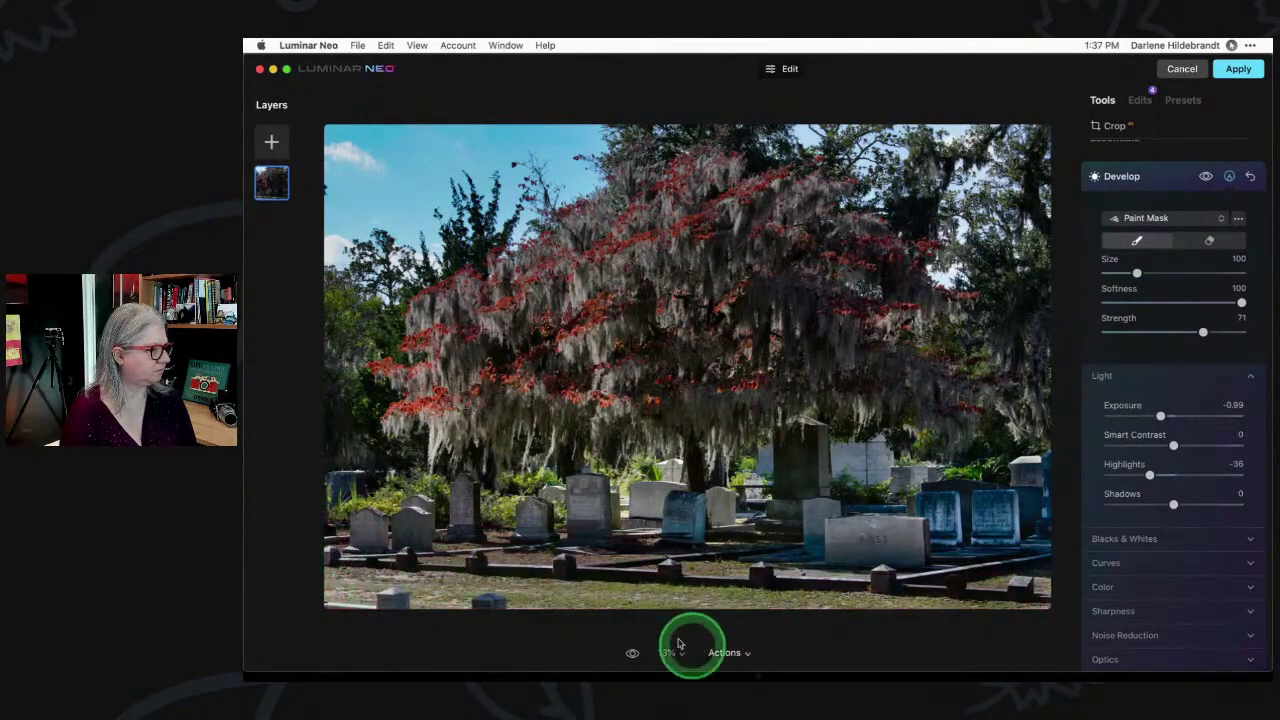
pyautogui.moveTo(463, 594)
pyautogui.mouseDown()
pyautogui.moveTo(335, 596)
pyautogui.moveTo(523, 609)
pyautogui.moveTo(1029, 606)
pyautogui.moveTo(1023, 632)
pyautogui.mouseUp()
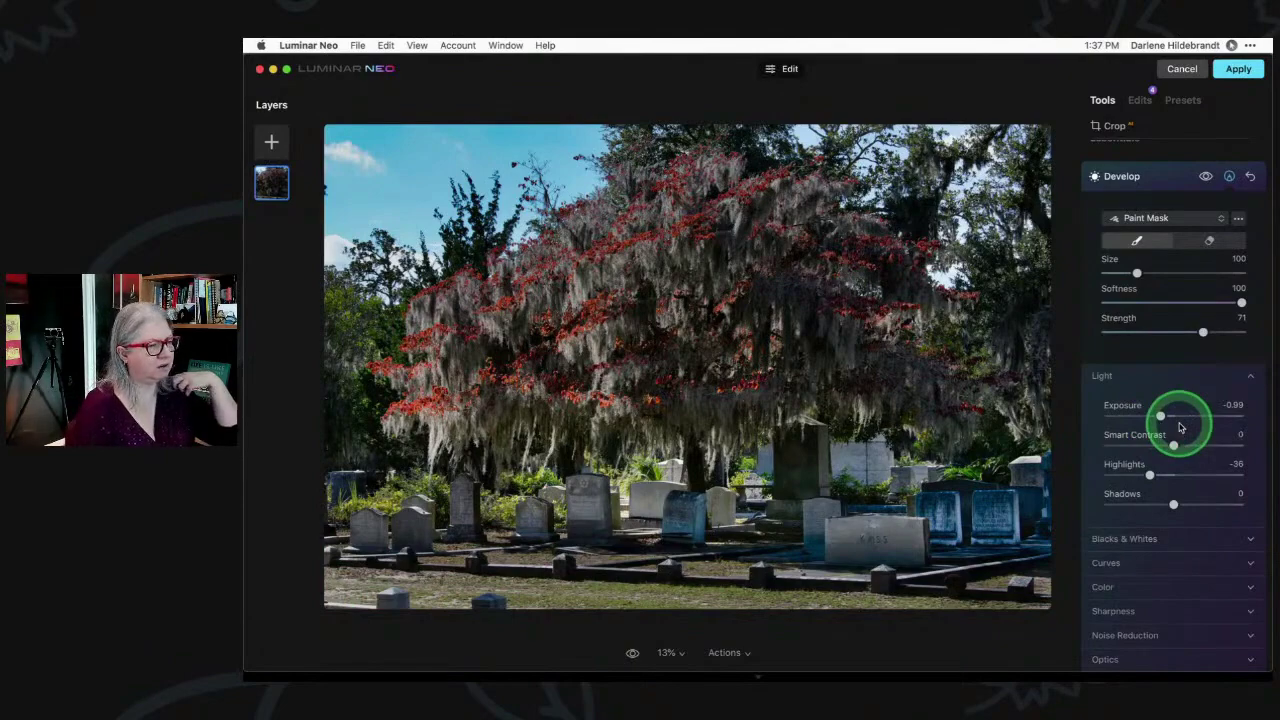
# Fine-tune the masked Develop adjustment by setting Exposure to -0.40, Highlights to -61 and Shadows to 8
pyautogui.moveTo(1180, 427); pyautogui.dragTo(1168, 190)
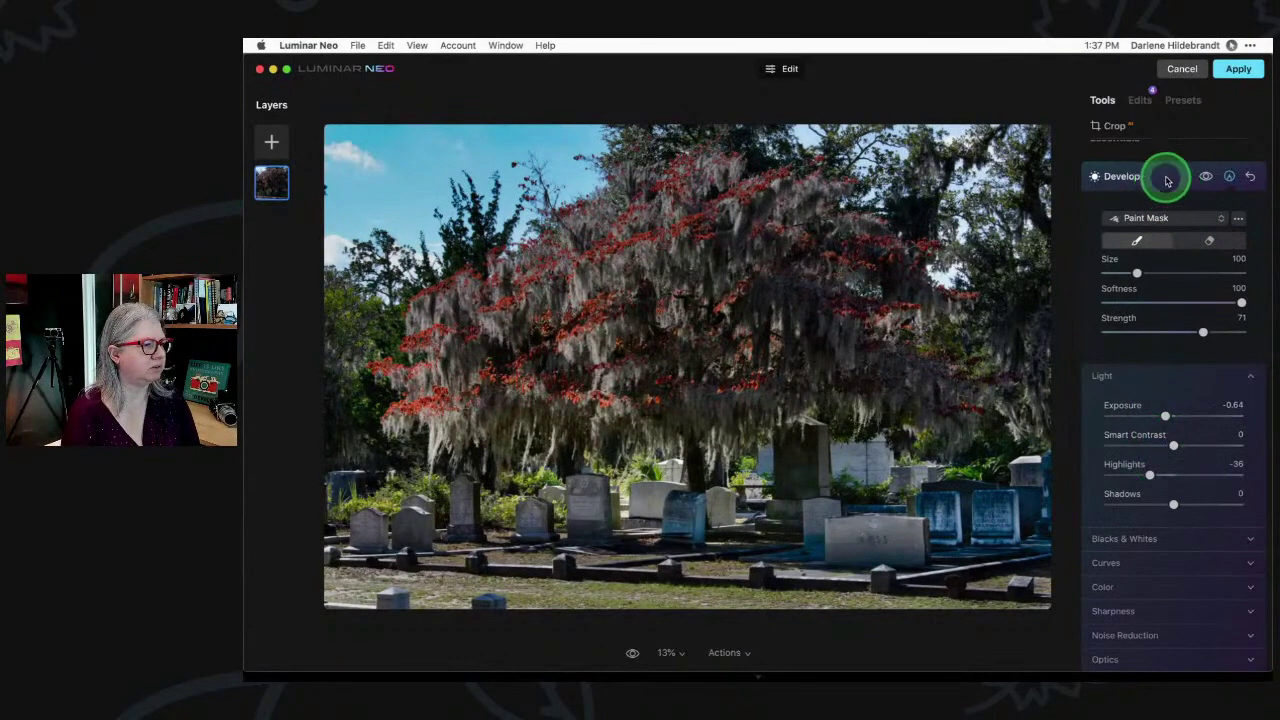
pyautogui.click(1166, 180)
pyautogui.click(1141, 102)
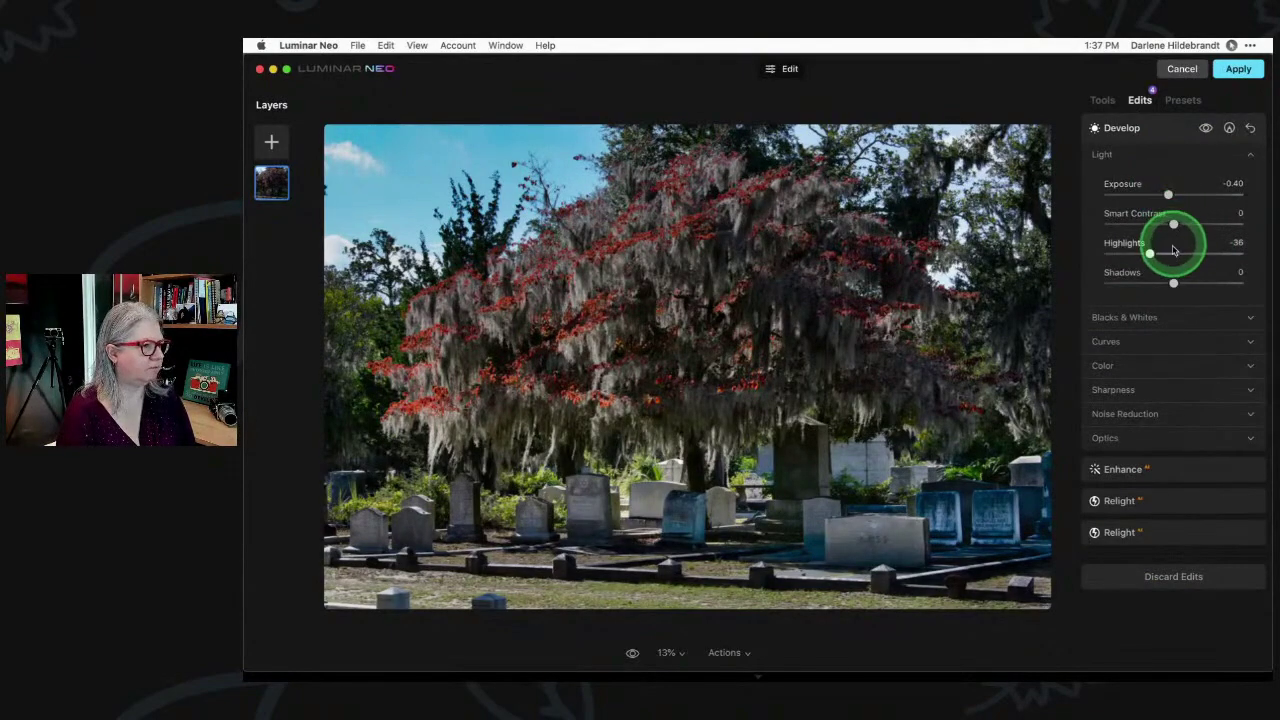
pyautogui.moveTo(1178, 285); pyautogui.dragTo(1180, 285)
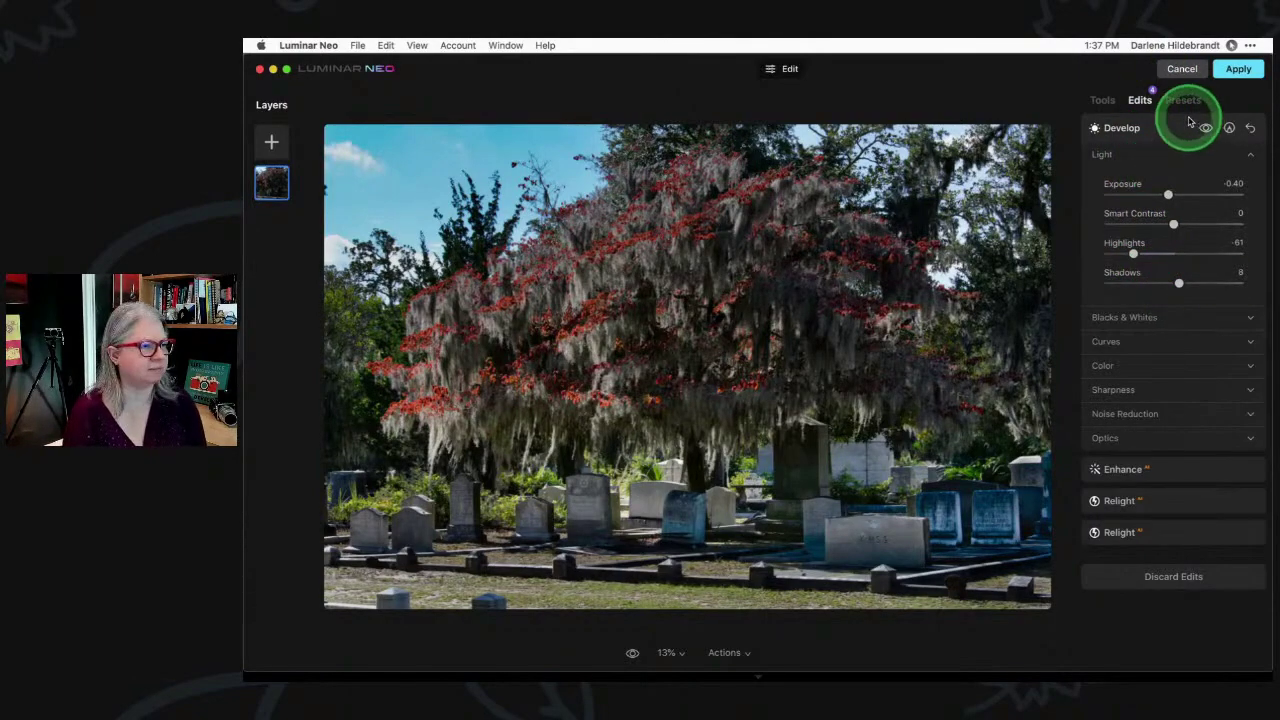
# Crop the photo at its original ratio with Crop AI, enlarging the suggested frame to include more foreground grass and side area
pyautogui.click(1102, 100)
pyautogui.scroll(1, 1127, 235)
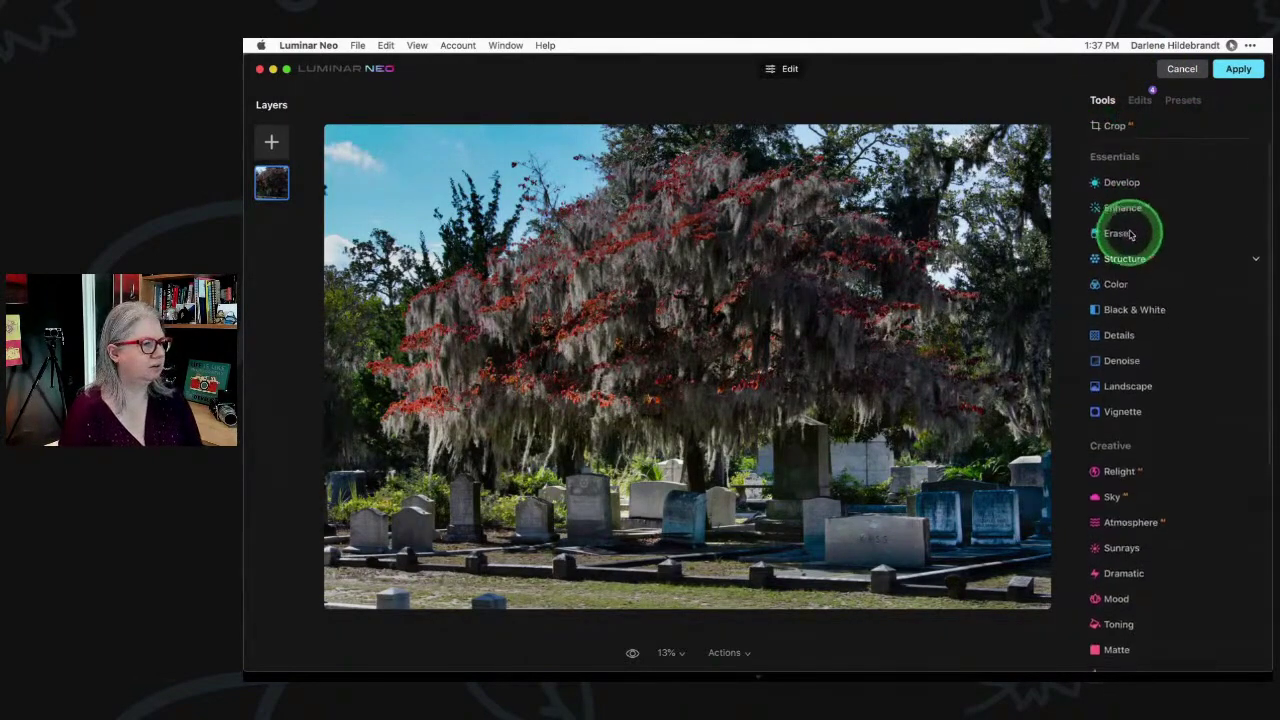
pyautogui.click(1113, 128)
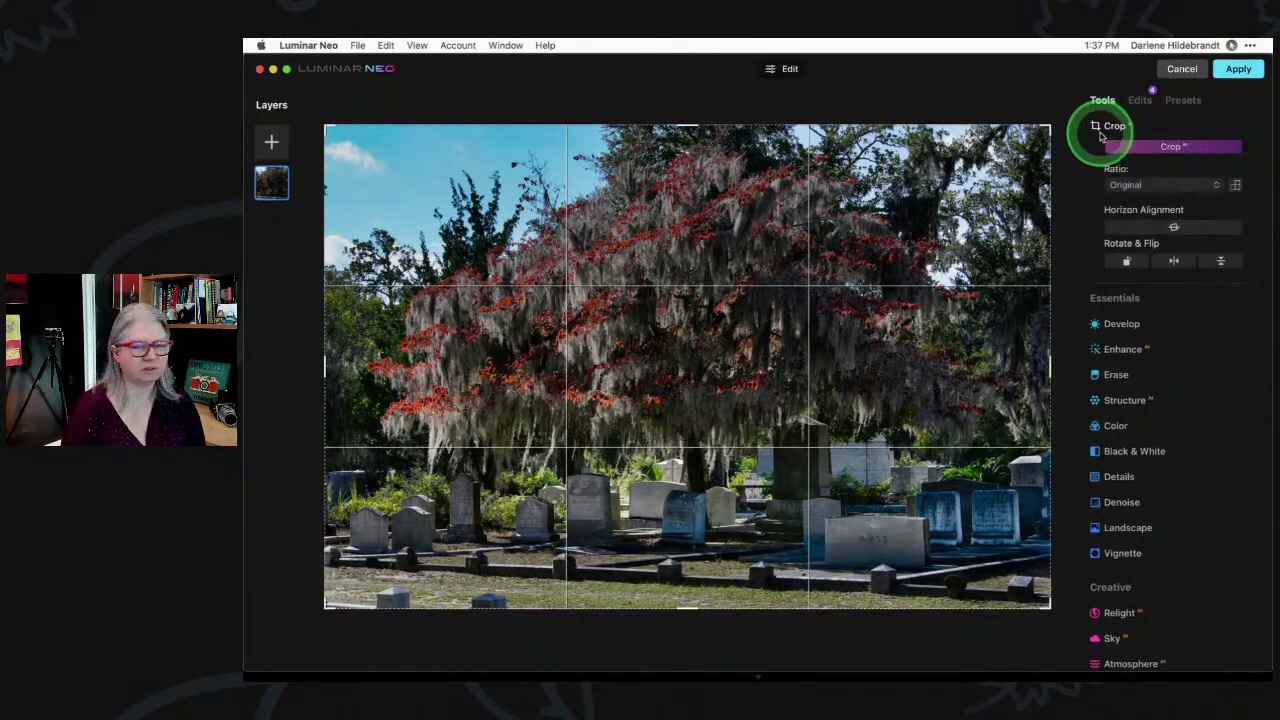
pyautogui.click(1160, 148)
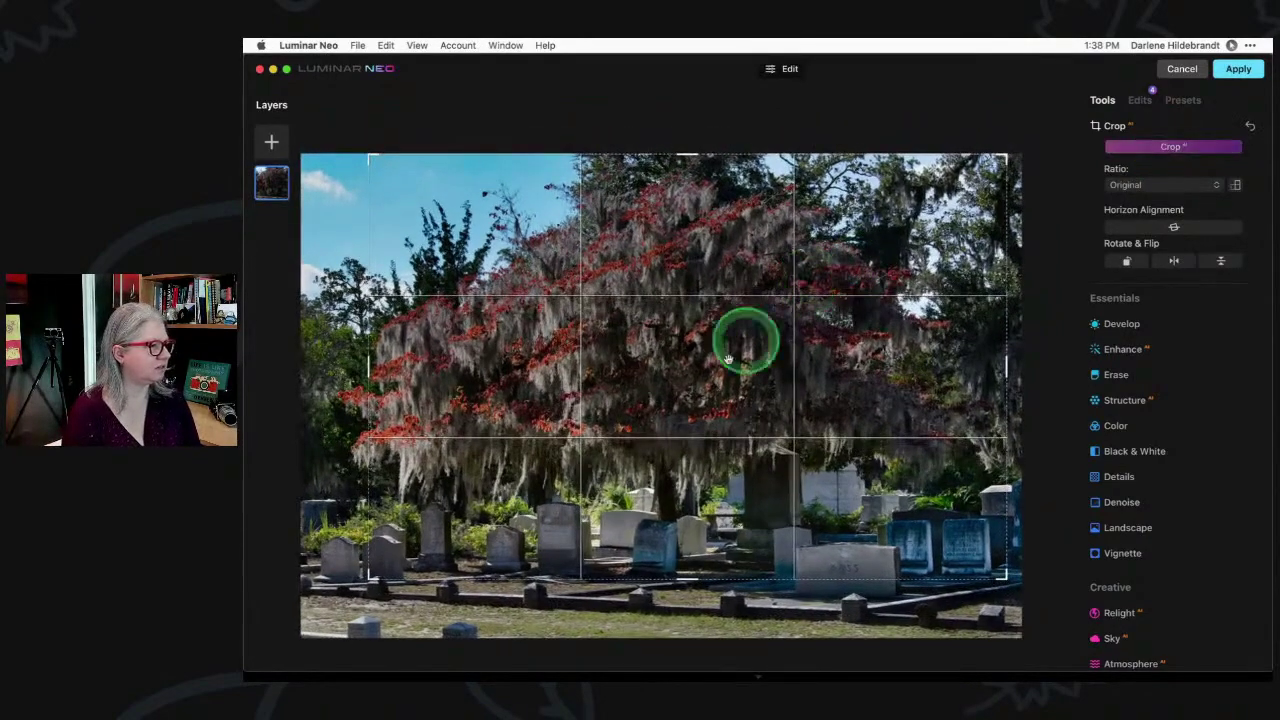
pyautogui.moveTo(691, 431); pyautogui.dragTo(730, 444)
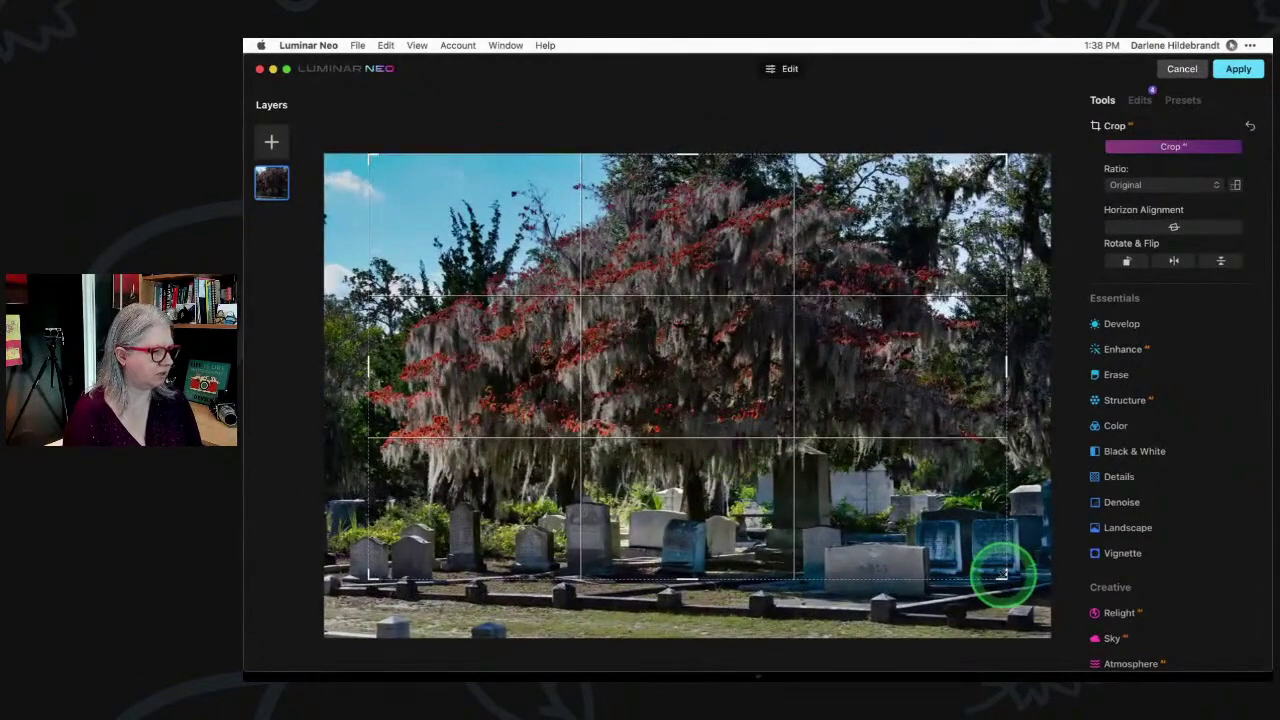
pyautogui.moveTo(1002, 574); pyautogui.dragTo(1037, 606)
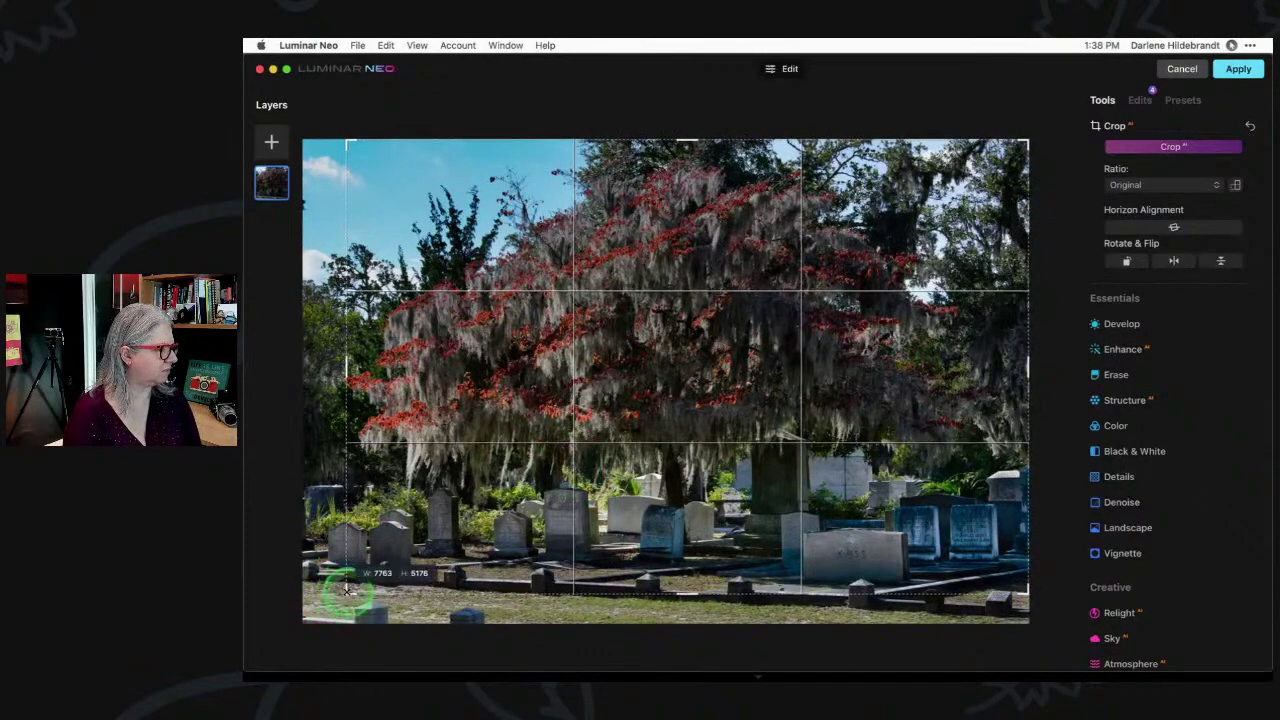
pyautogui.moveTo(347, 590); pyautogui.dragTo(318, 612)
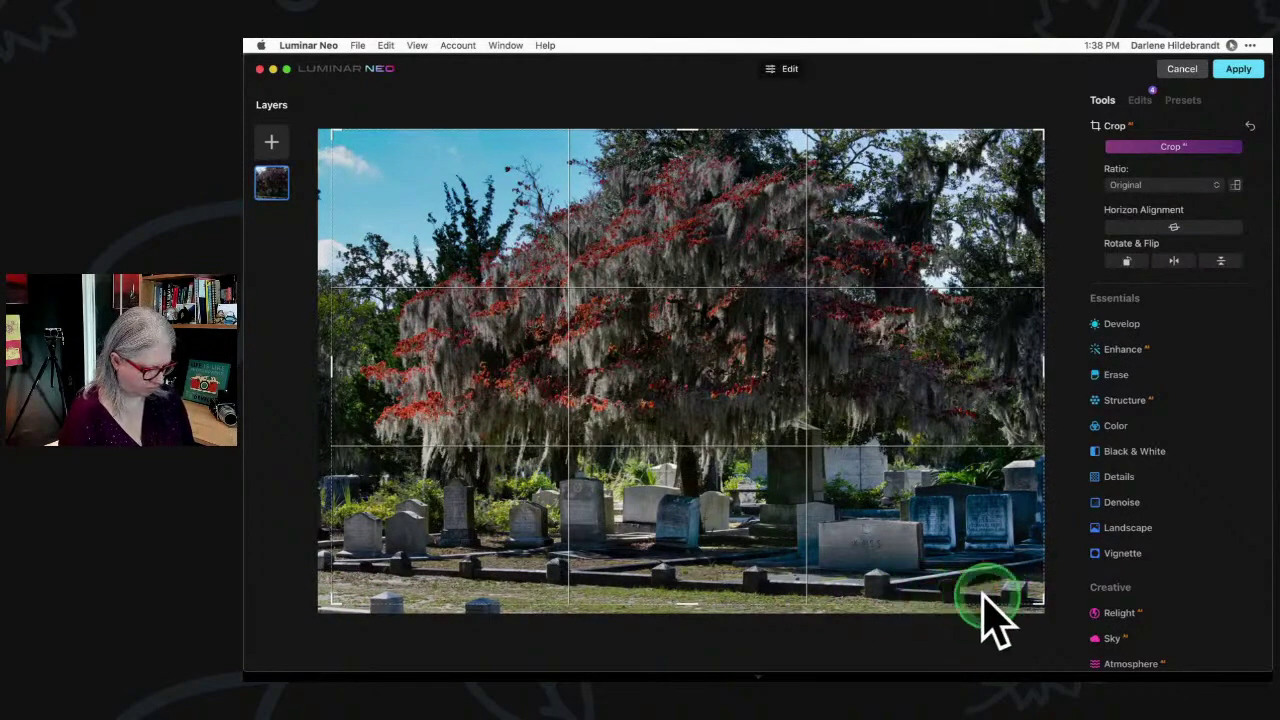
pyautogui.press('Return')
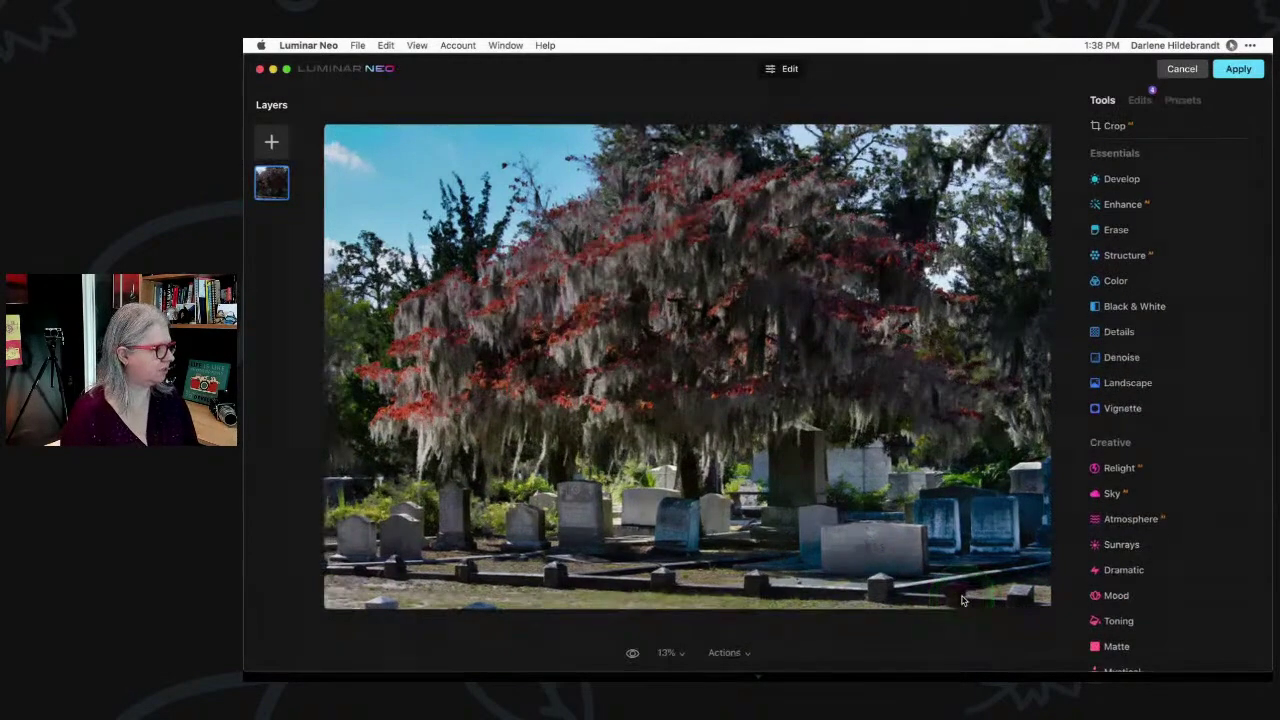
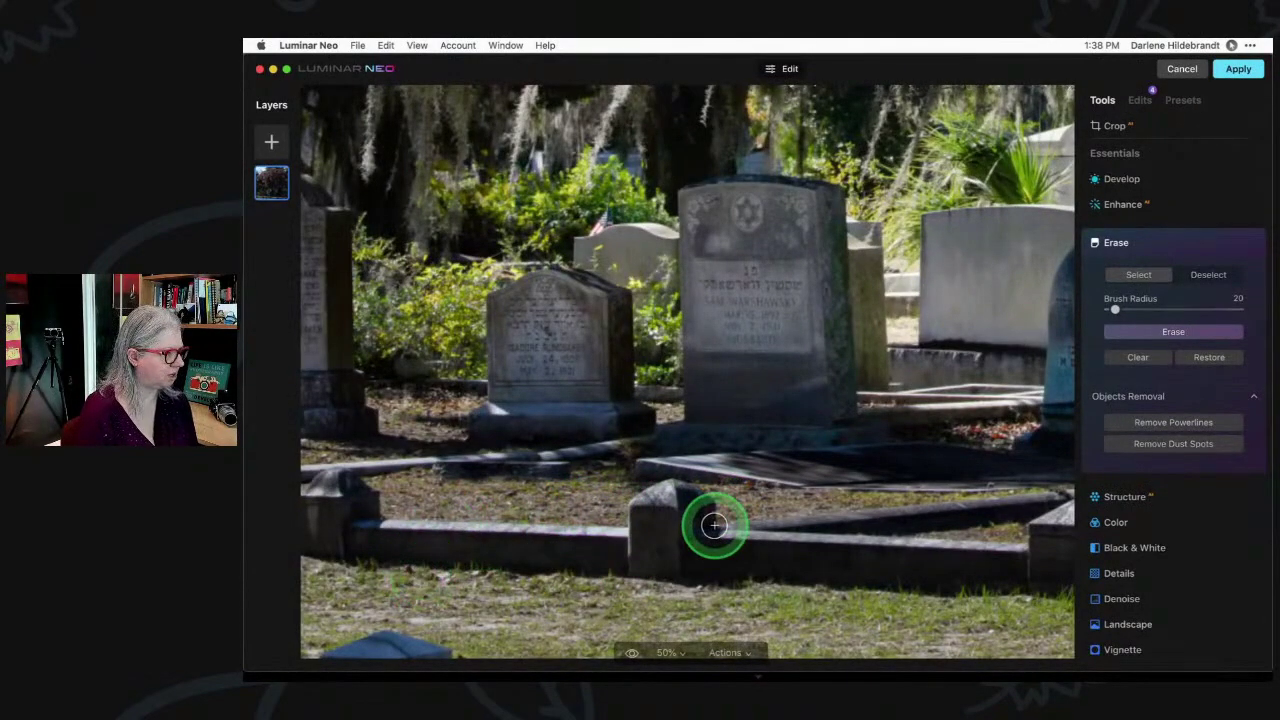
# Mark the blue stone top at the photo's lower edge and remove it with the Erase brush at radius 20
pyautogui.hscroll(5, 716, 525)
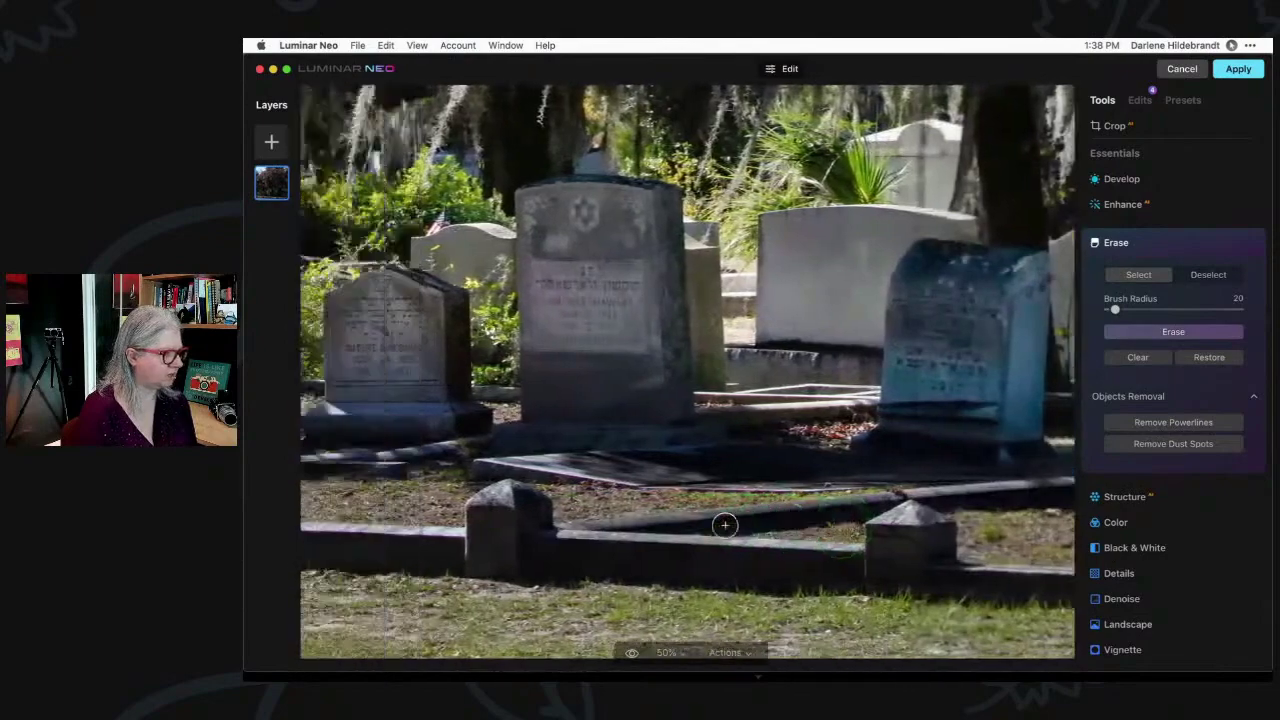
pyautogui.hscroll(-8, 725, 525)
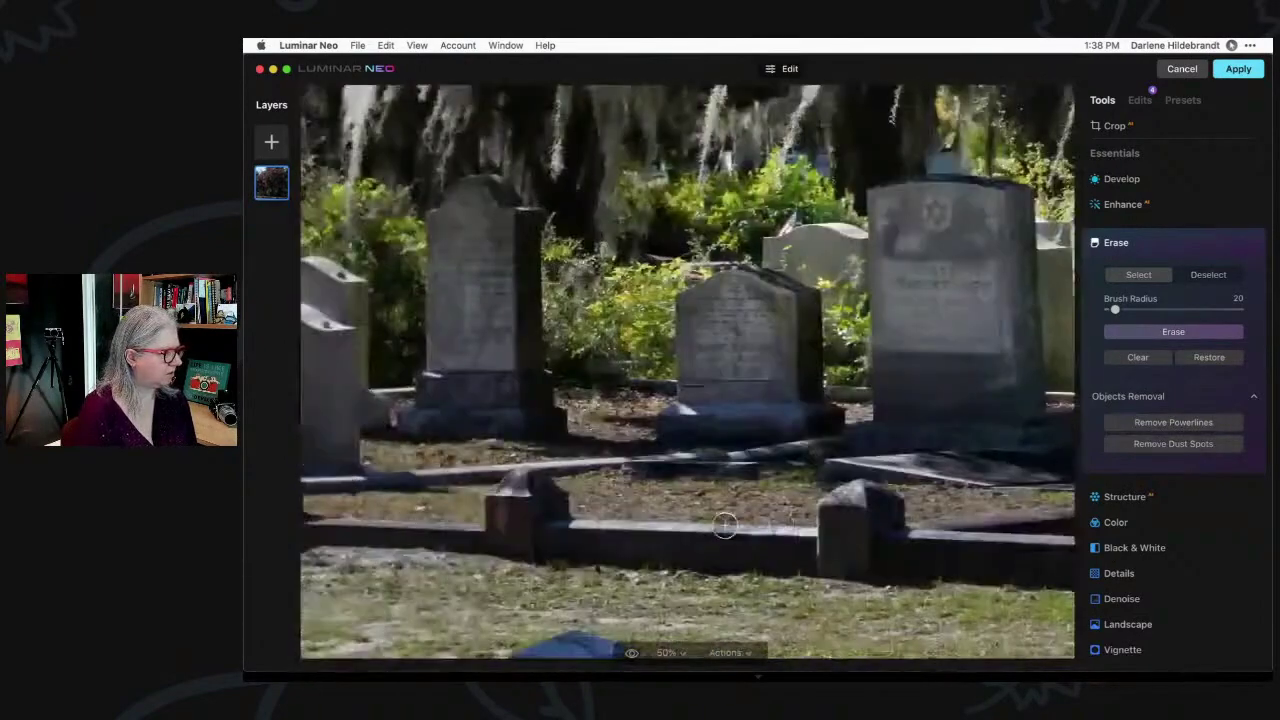
pyautogui.click(668, 652)
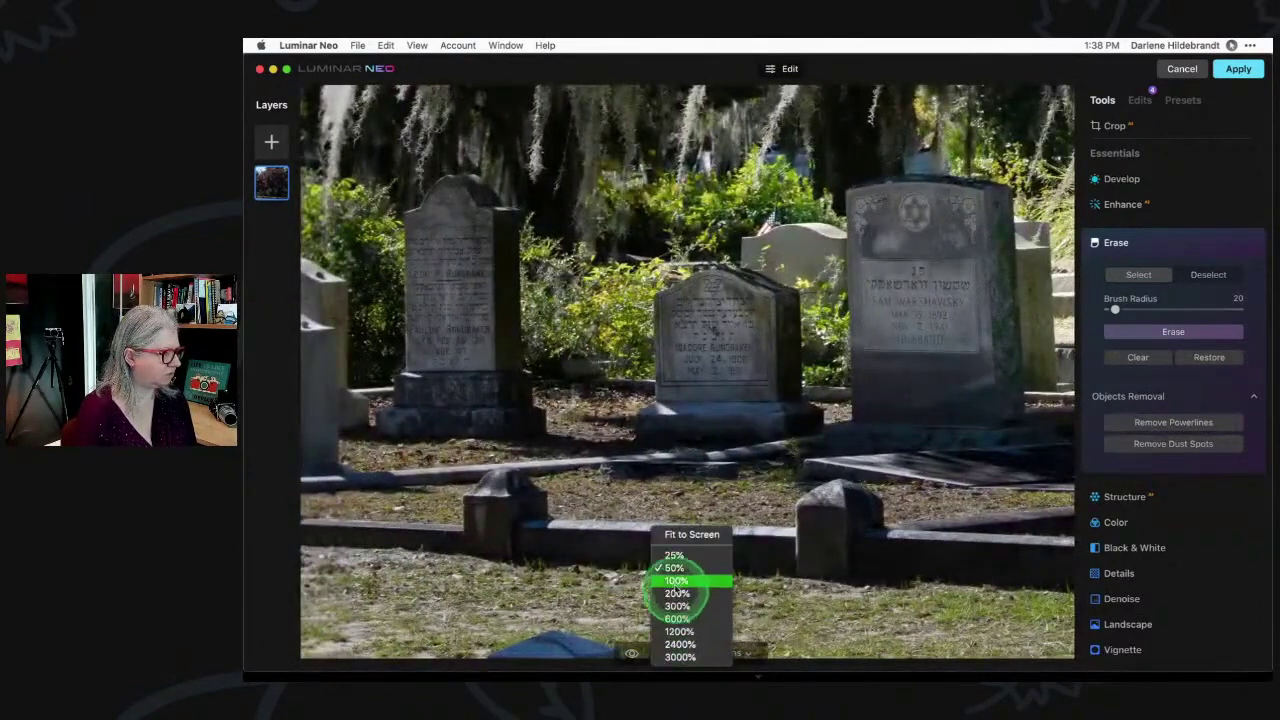
pyautogui.click(675, 555)
pyautogui.hscroll(3, 676, 557)
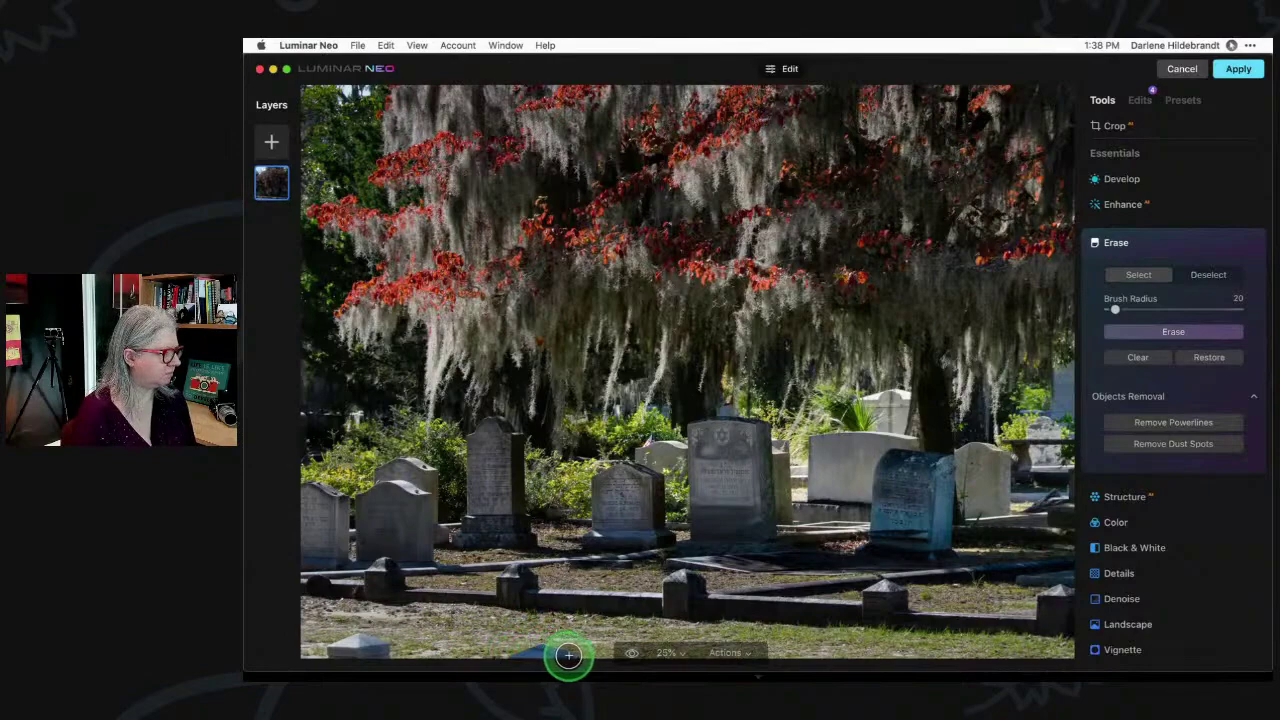
pyautogui.moveTo(560, 651); pyautogui.dragTo(510, 650)
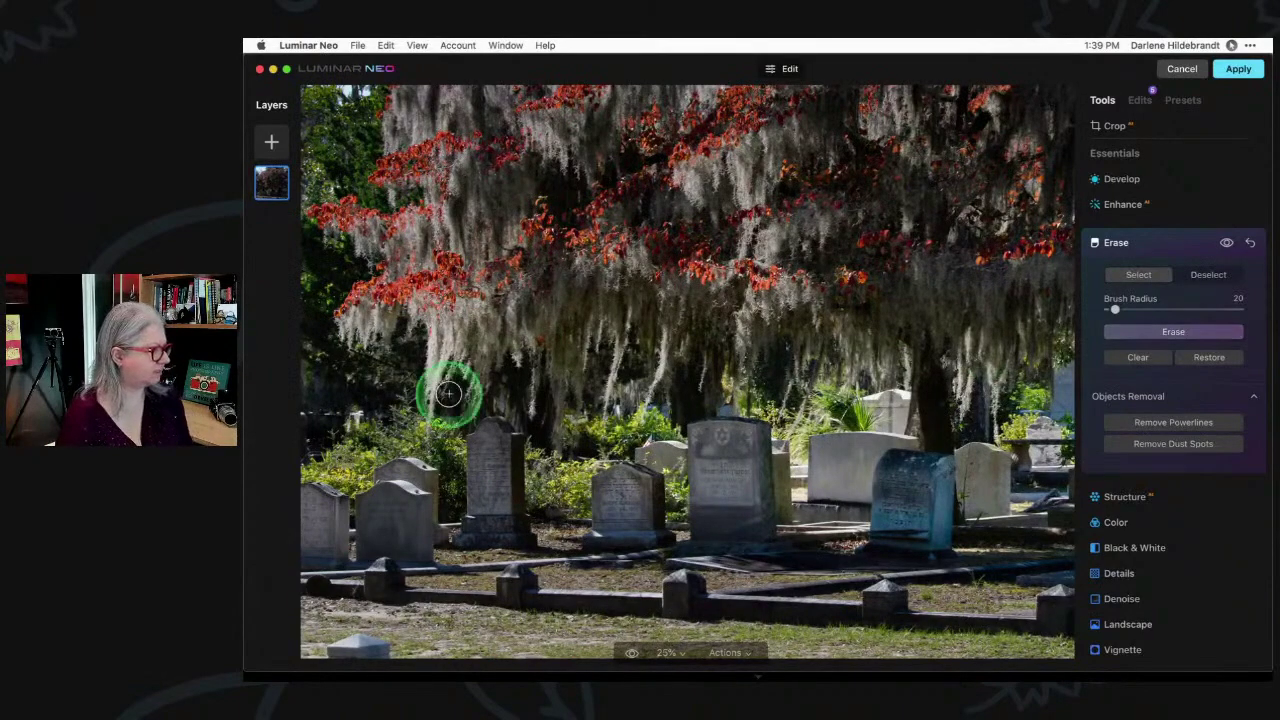
# Erase the remaining pale stone cap in the grass near the photo's lower-left corner
pyautogui.hscroll(-5, 491, 447)
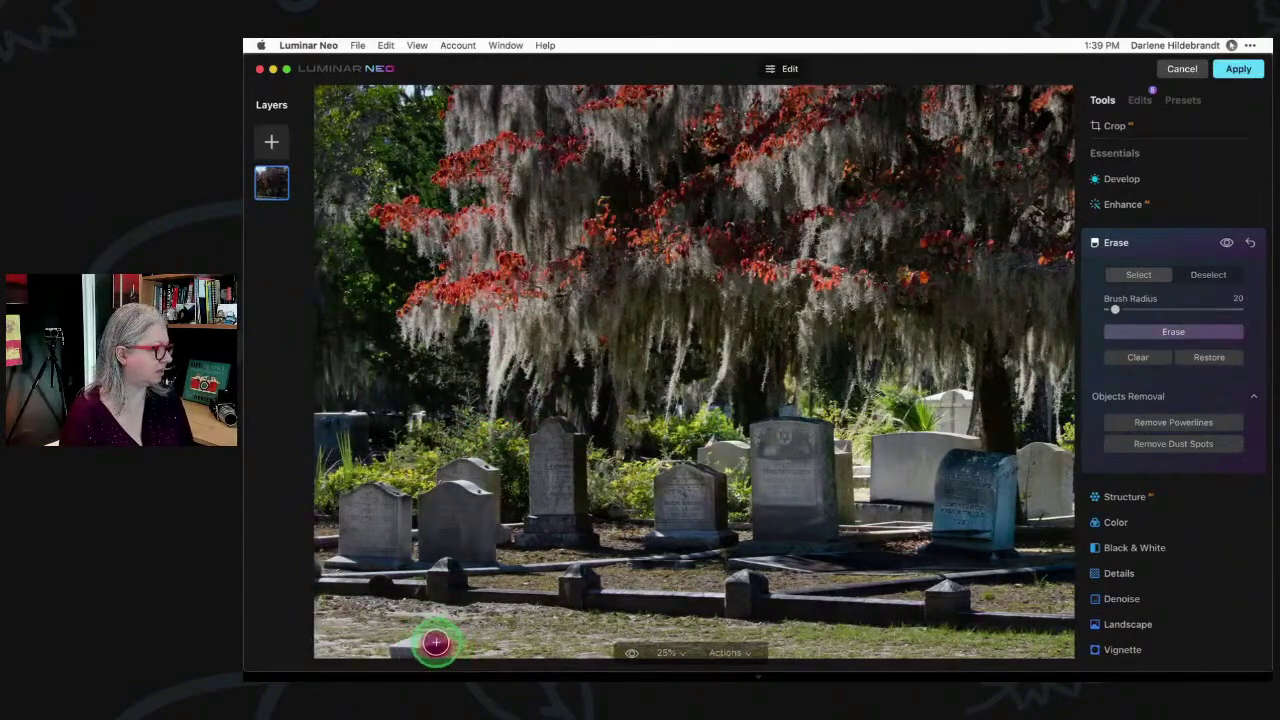
pyautogui.moveTo(416, 647); pyautogui.dragTo(397, 654)
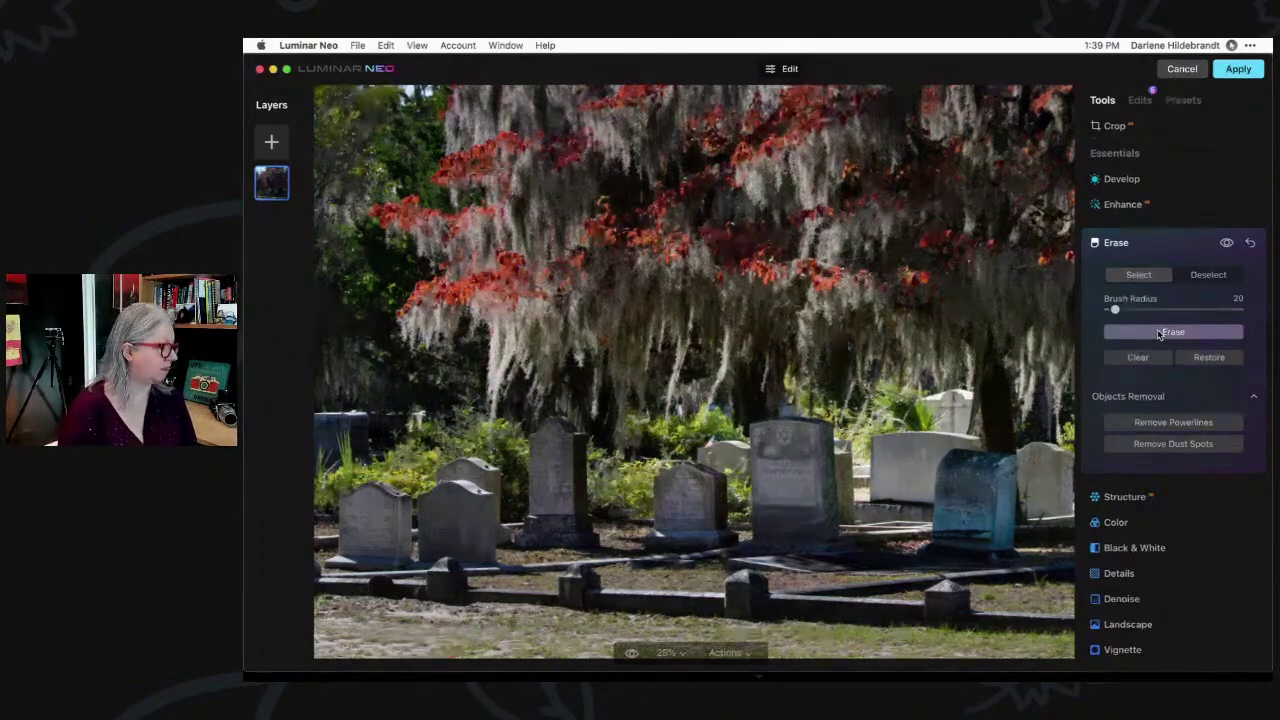
pyautogui.moveTo(1159, 334)
pyautogui.mouseDown()
pyautogui.moveTo(1194, 300)
pyautogui.moveTo(1178, 247)
pyautogui.mouseUp()
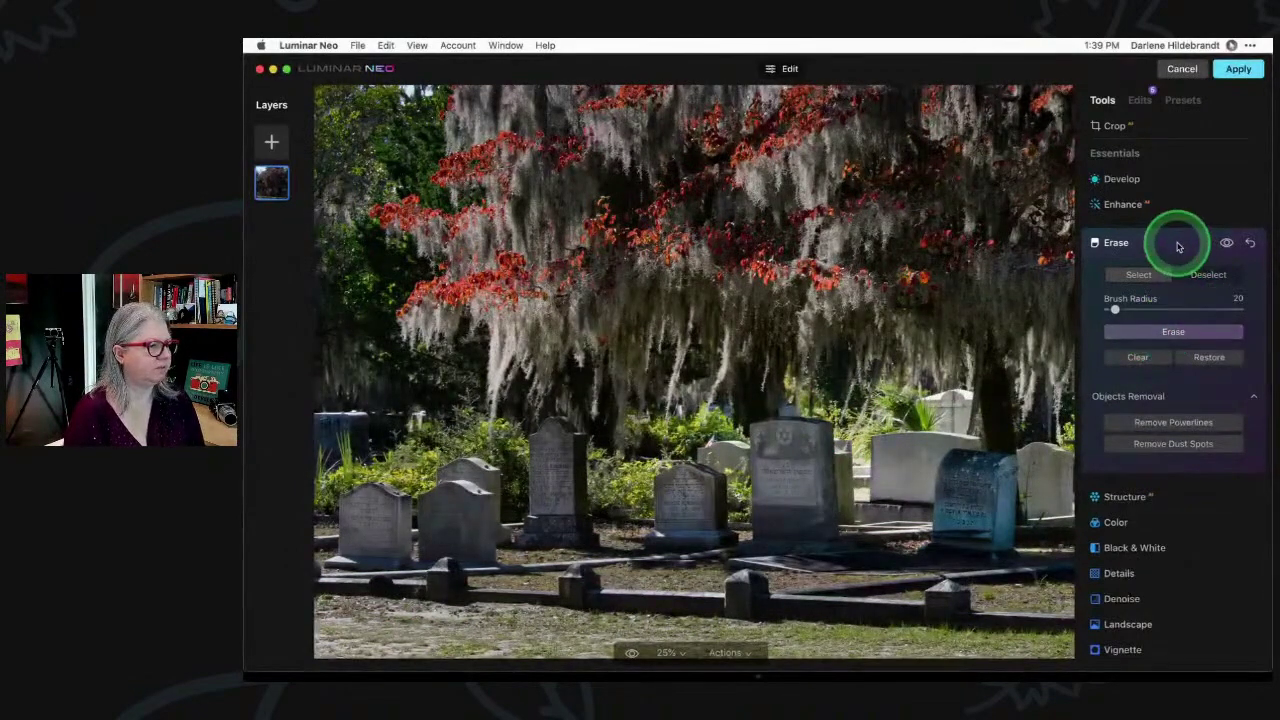
pyautogui.click(1178, 247)
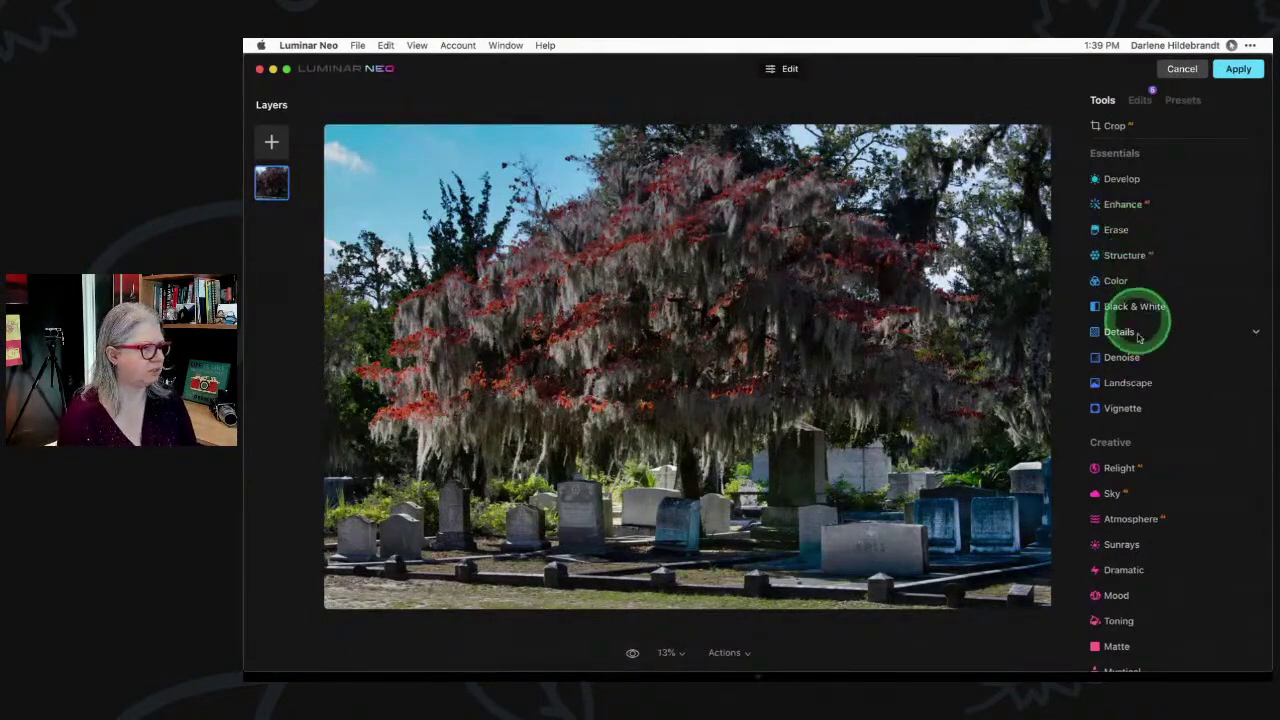
# Add an exaggerated hard-edged vignette with Amount -82, Size 26 and Feather -100
pyautogui.click(1136, 408)
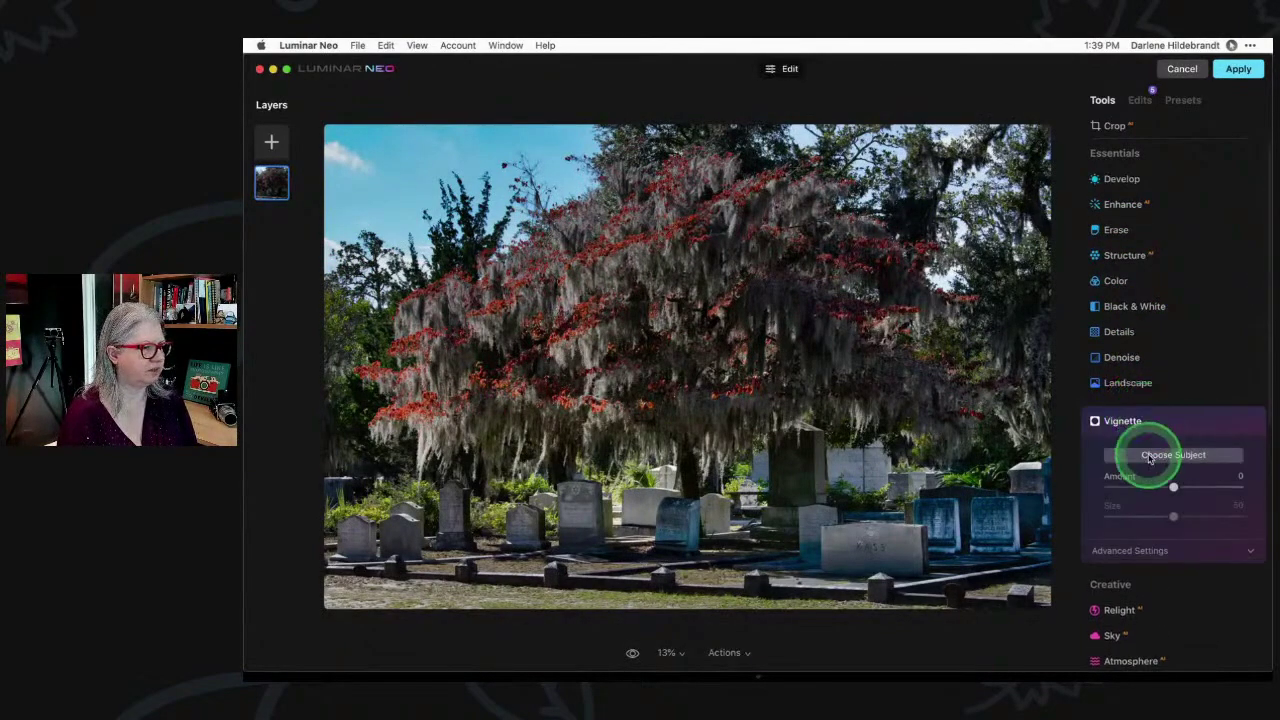
pyautogui.moveTo(1173, 487); pyautogui.dragTo(1149, 487)
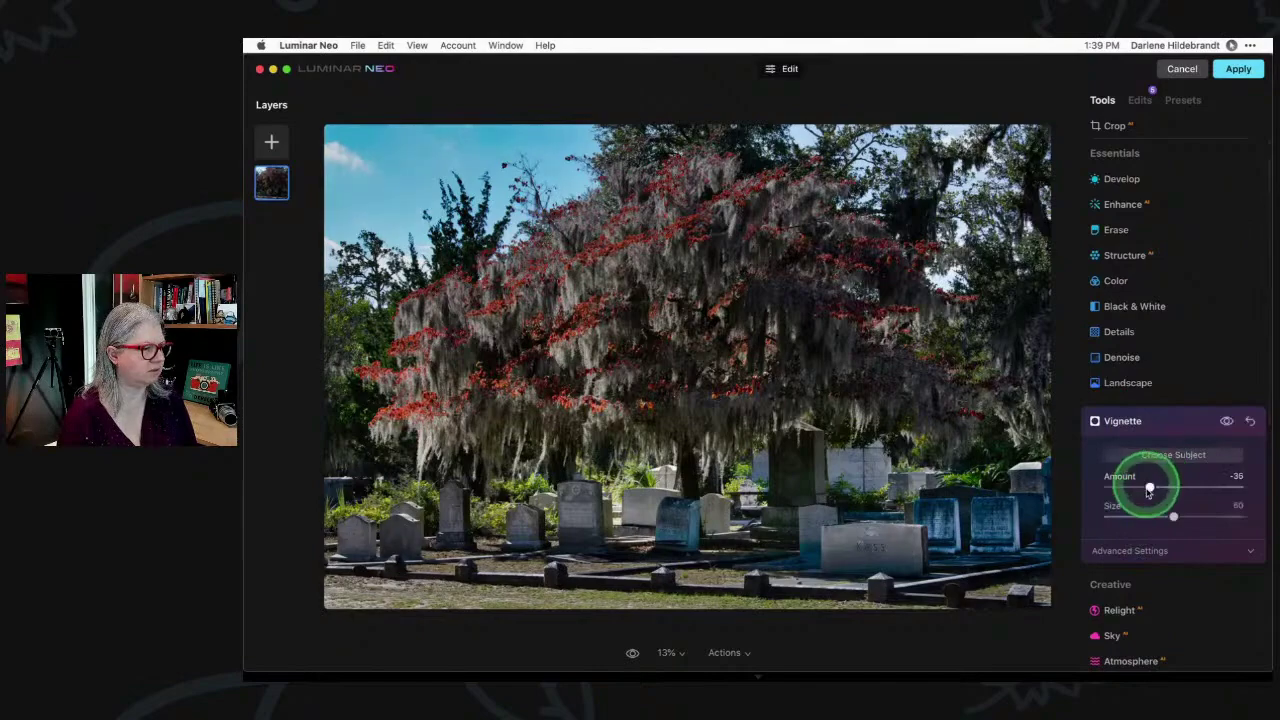
pyautogui.click(1140, 550)
pyautogui.moveTo(1173, 620); pyautogui.dragTo(1071, 612)
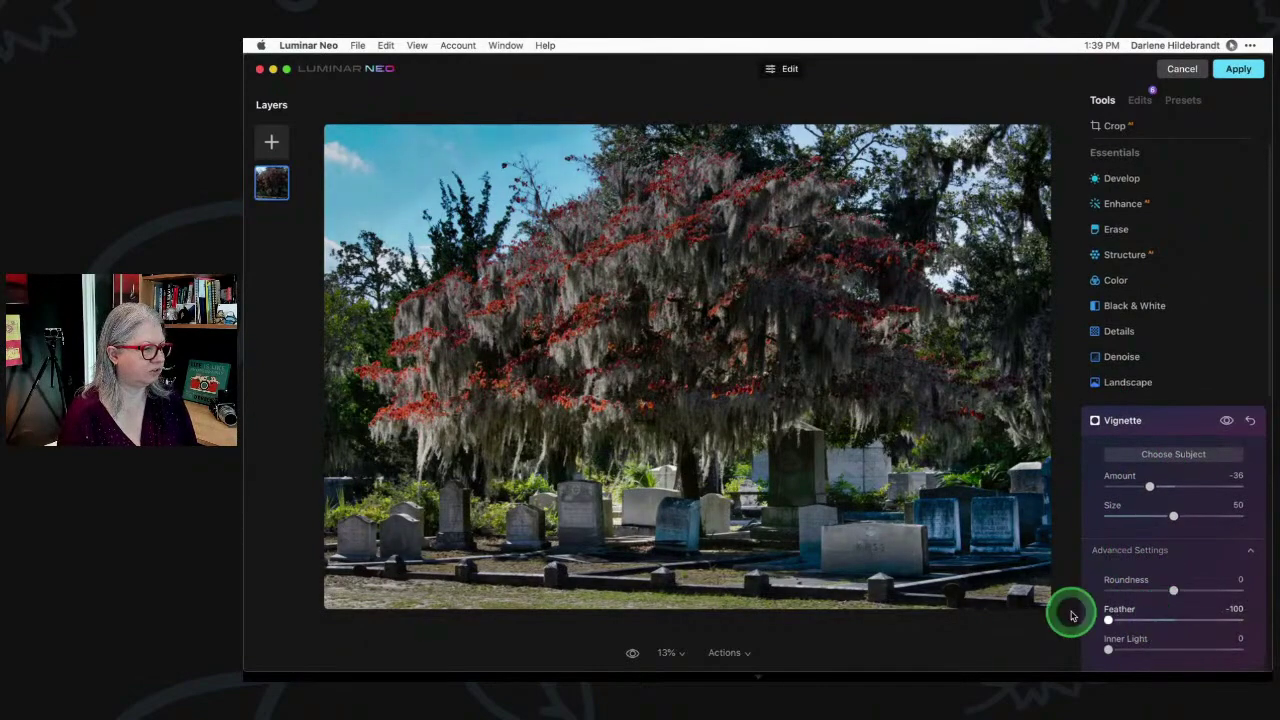
pyautogui.moveTo(1147, 488); pyautogui.dragTo(1143, 516)
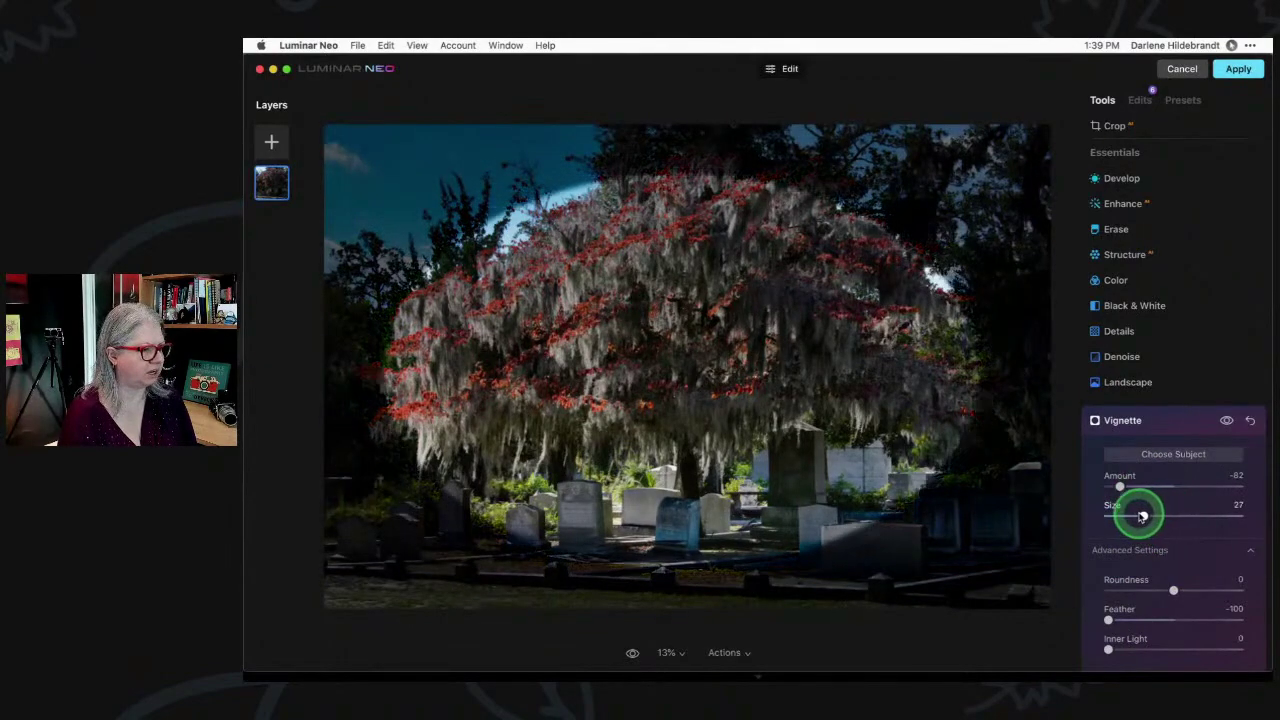
# Choose the middle of the red-leaved tree as the vignette's subject to reposition its centre
pyautogui.click(1173, 454)
pyautogui.click(729, 344)
pyautogui.click(668, 346)
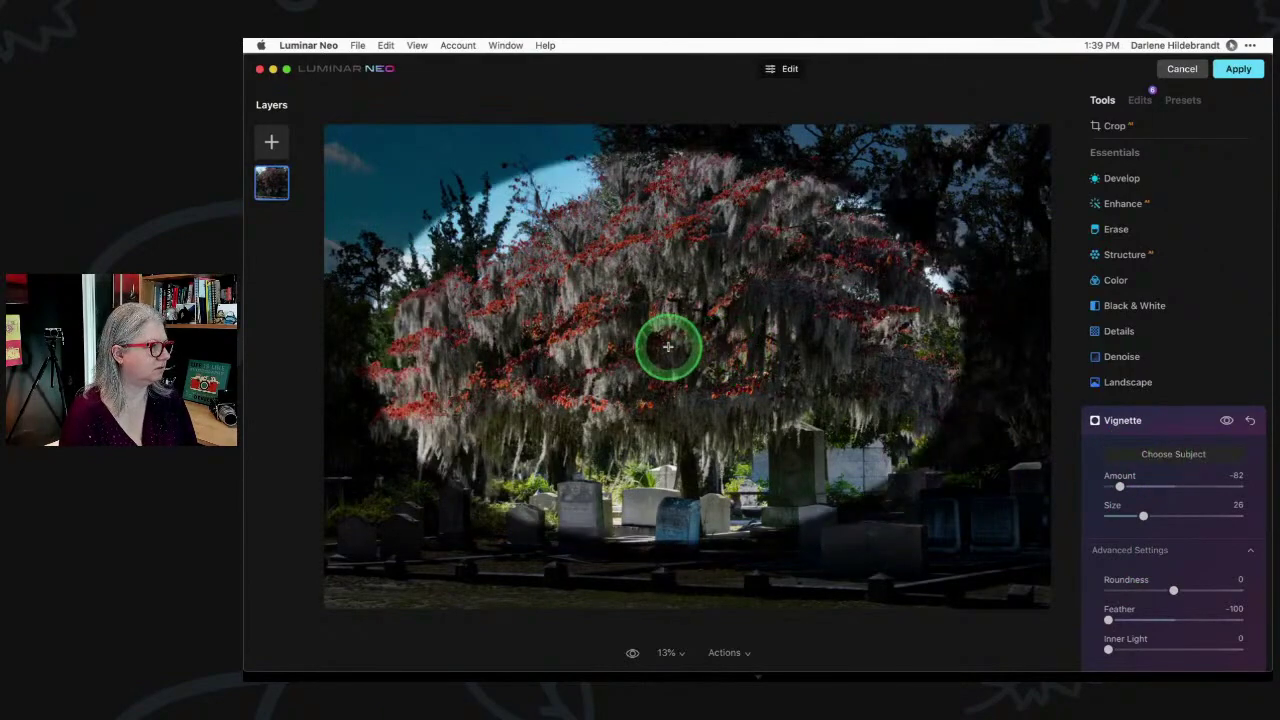
pyautogui.click(691, 346)
pyautogui.click(698, 345)
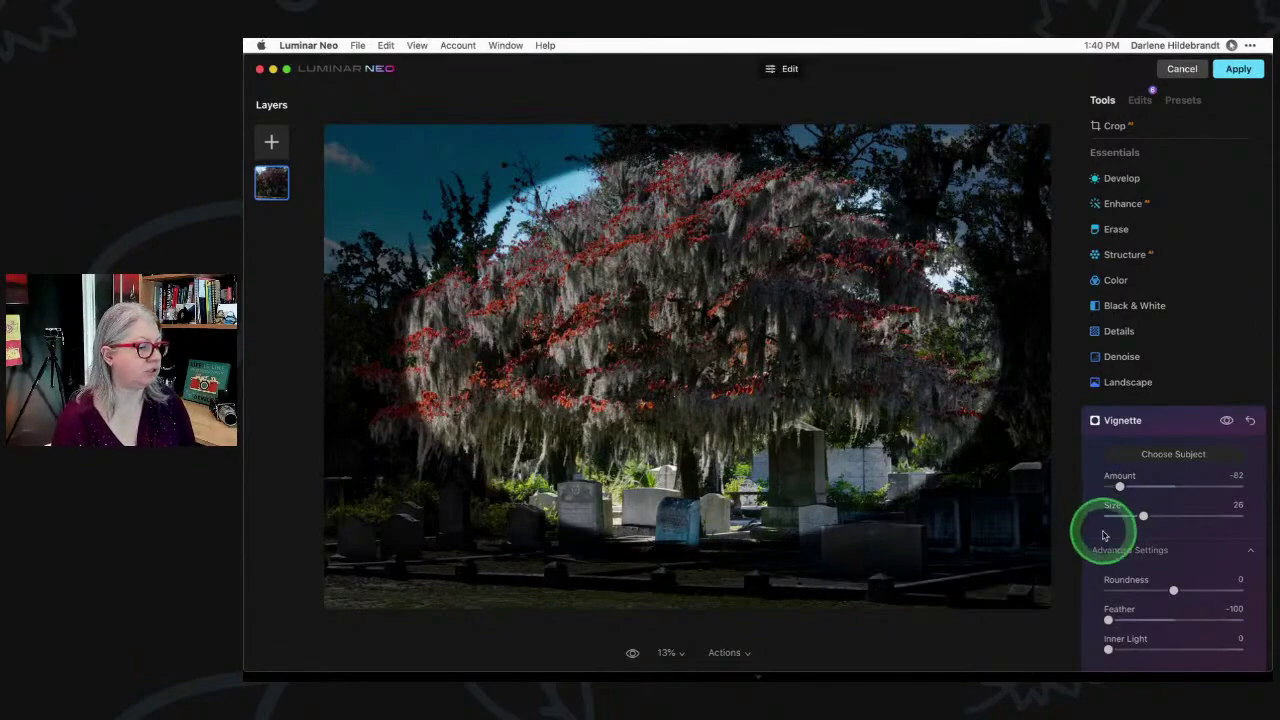
# Soften the vignette by setting Feather to 59 and Amount to -45
pyautogui.moveTo(1108, 619); pyautogui.dragTo(1213, 619)
pyautogui.moveTo(1118, 486); pyautogui.dragTo(1145, 487)
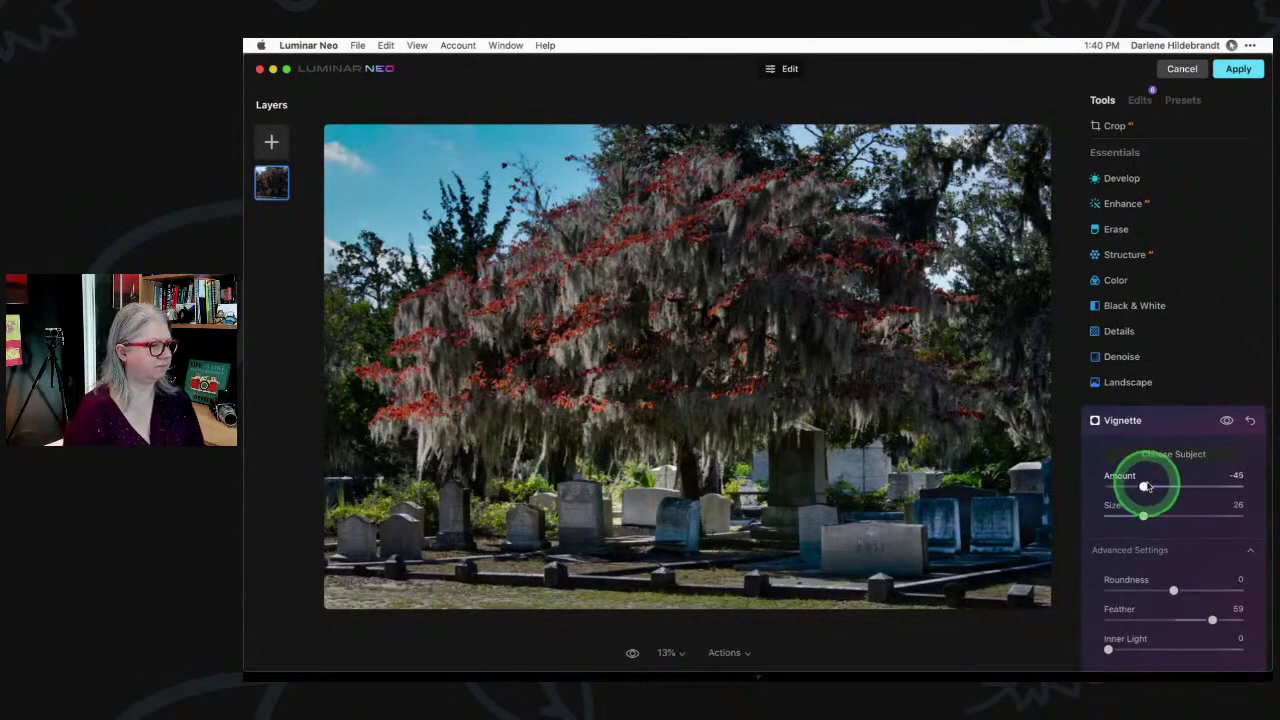
pyautogui.click(1168, 421)
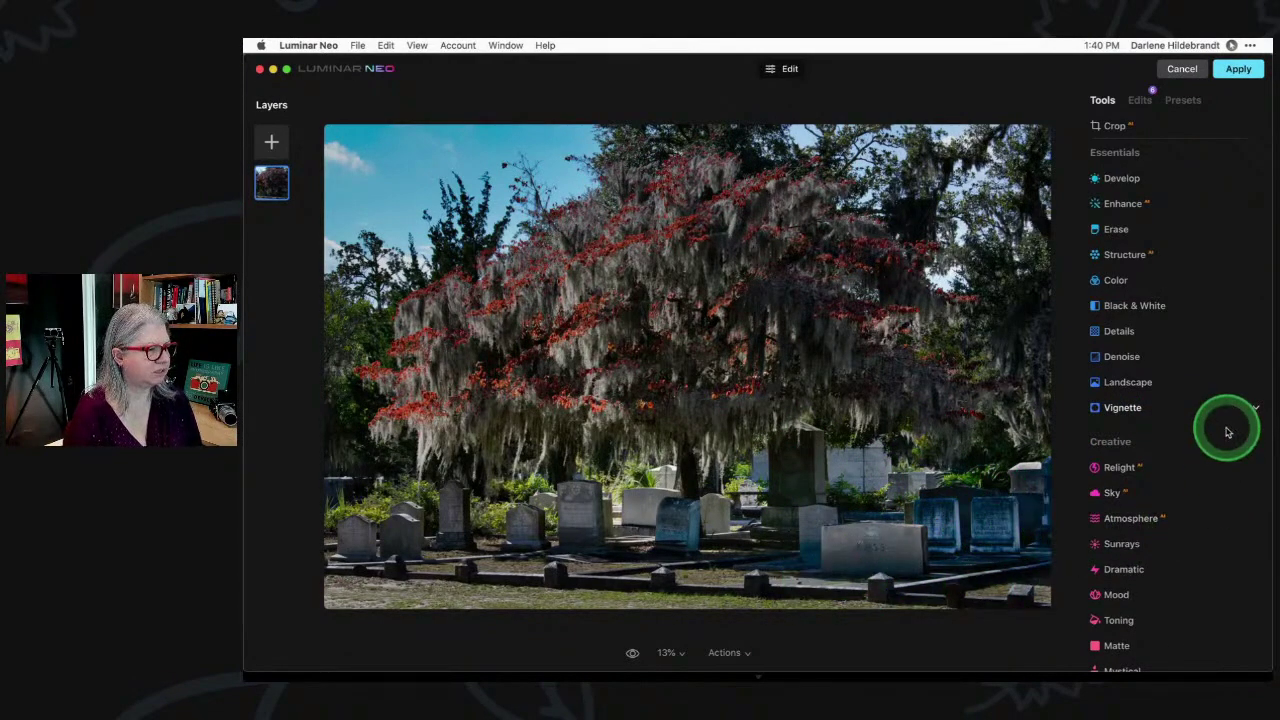
# Tone the photo's shadows with Saturation 21 and Hue 50 at an Amount of 63
pyautogui.scroll(-5, 1228, 432)
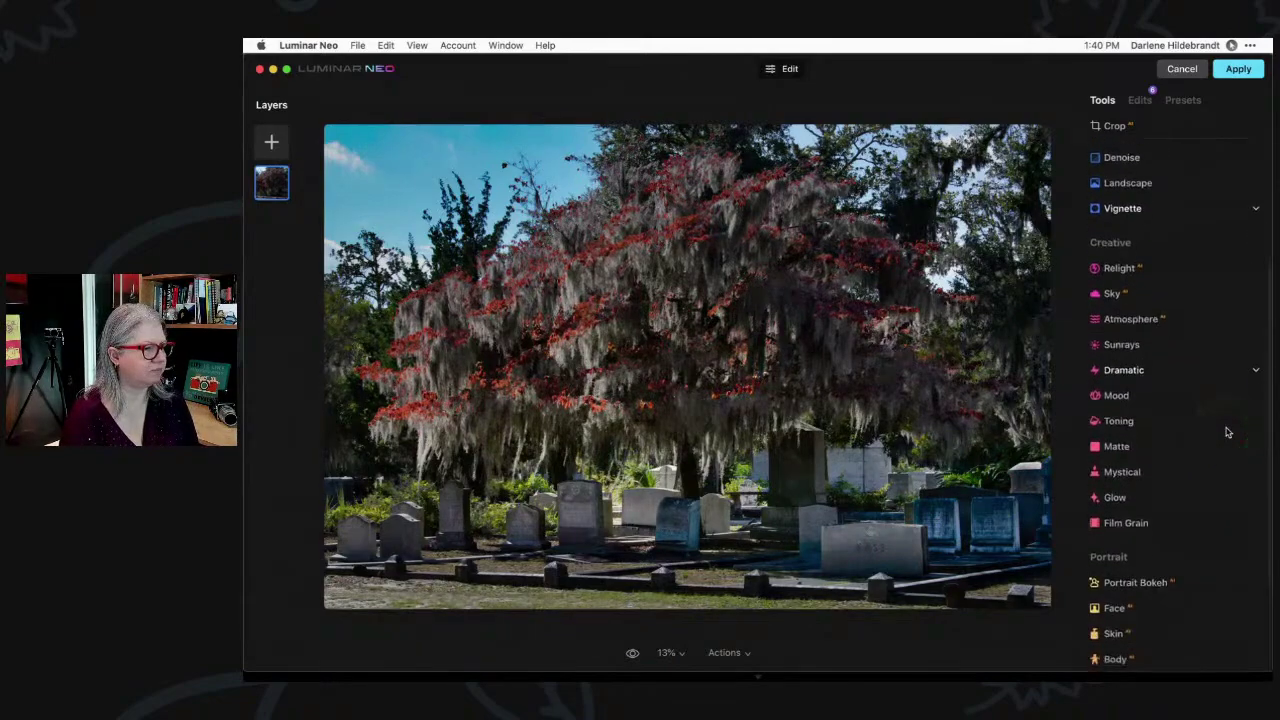
pyautogui.click(1165, 421)
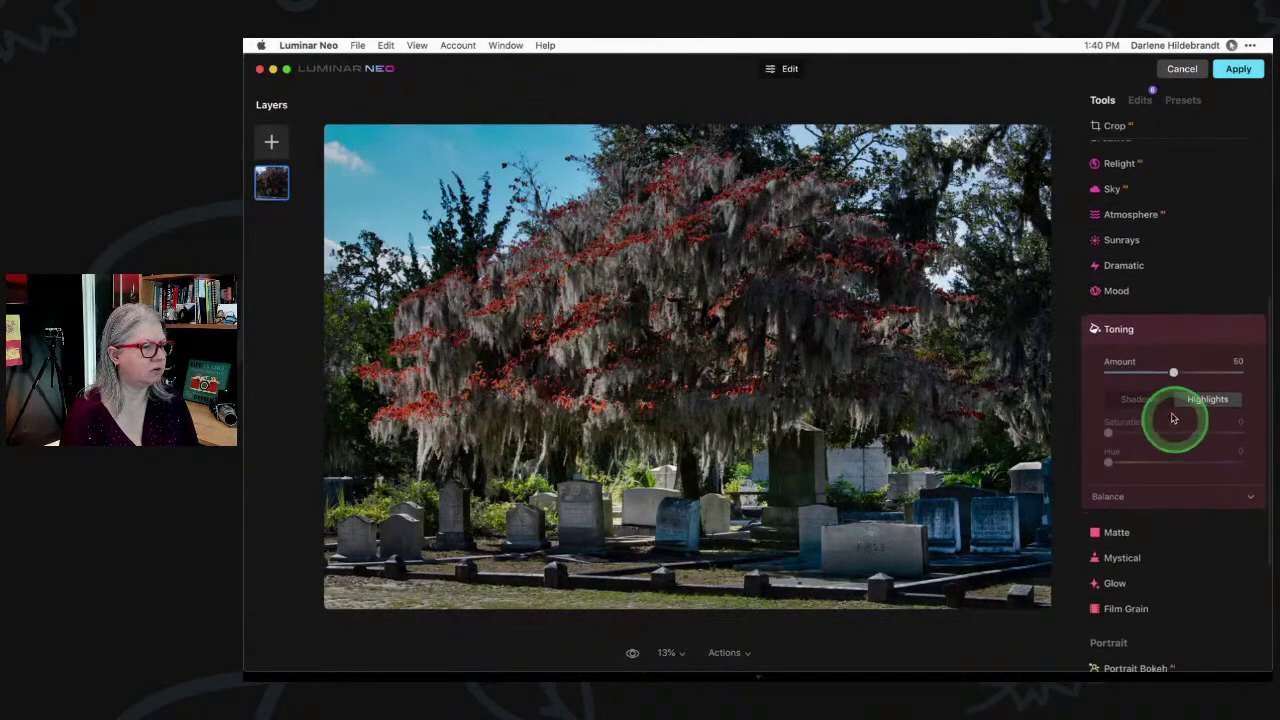
pyautogui.click(1133, 400)
pyautogui.click(1107, 430)
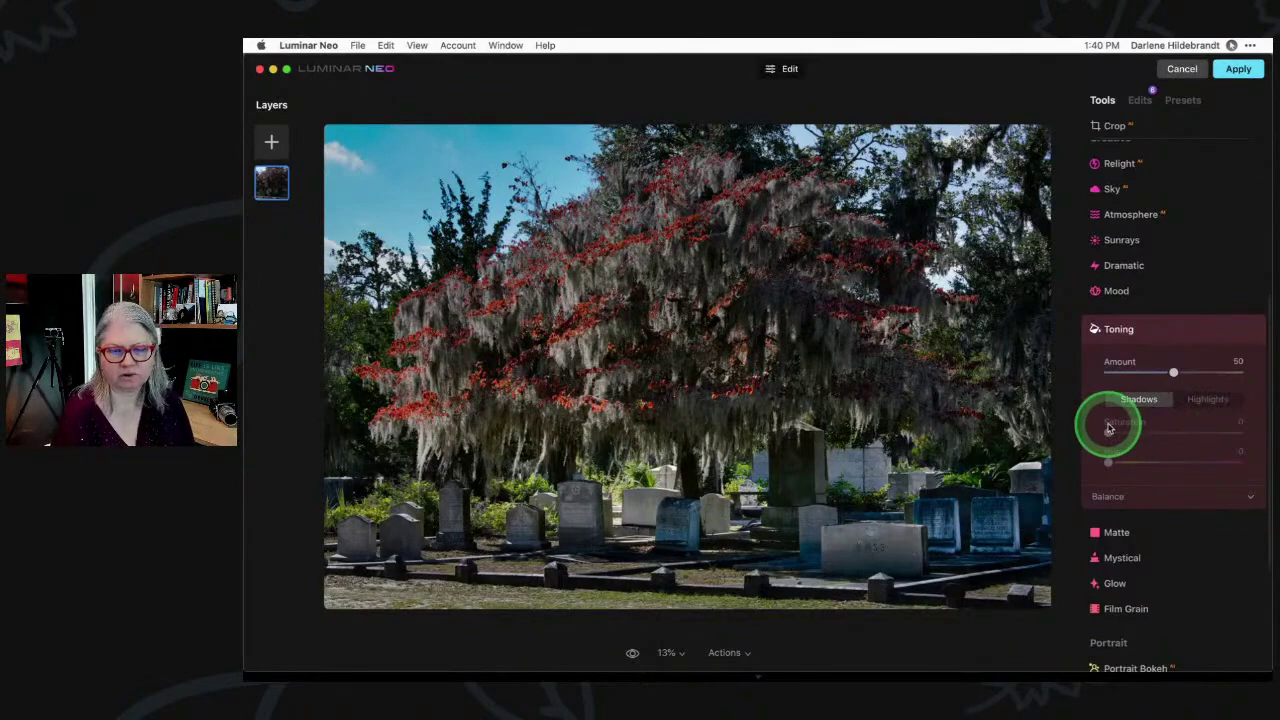
pyautogui.click(1117, 434)
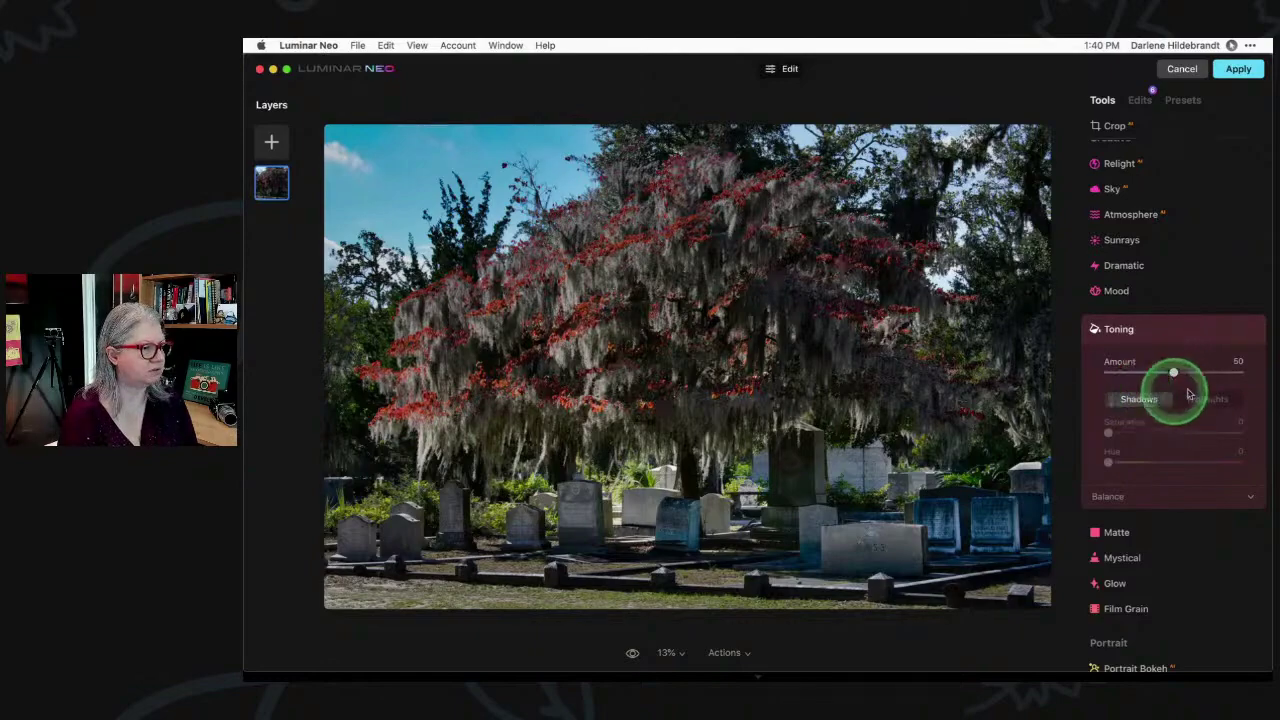
pyautogui.moveTo(1173, 372); pyautogui.dragTo(1191, 373)
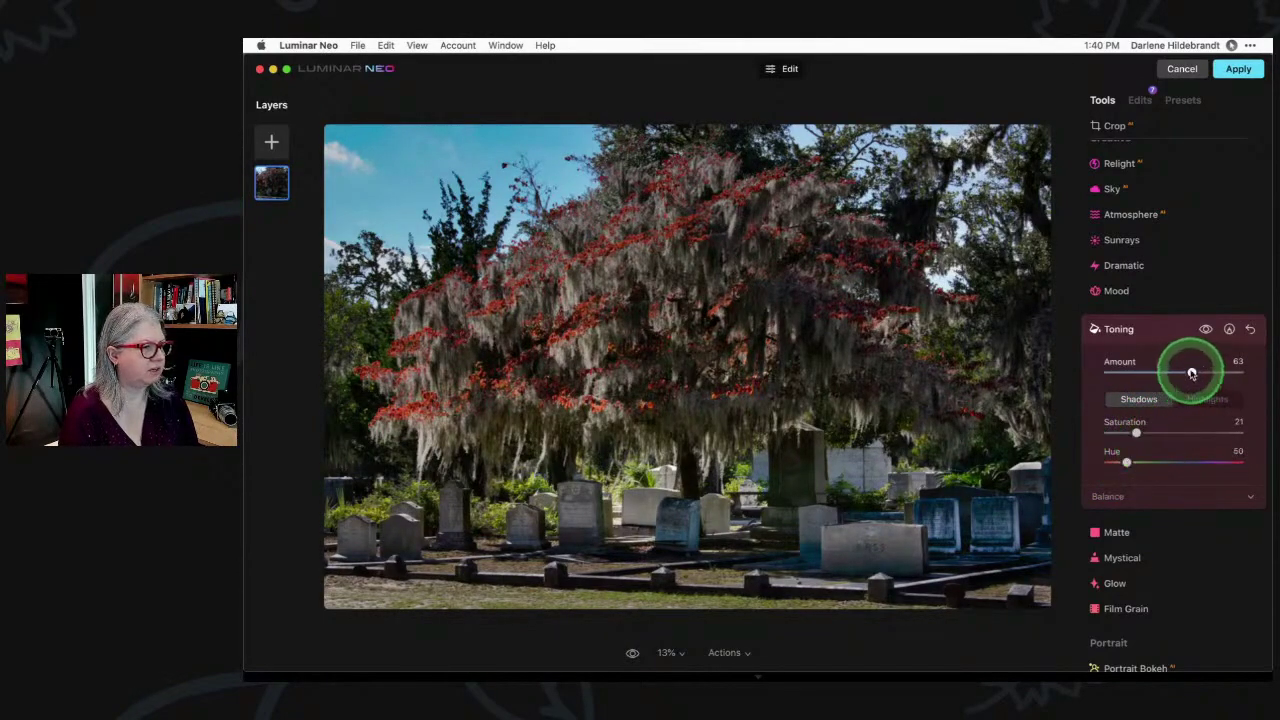
# Strengthen the shadow toning by setting Amount to 74, Saturation to 53 and Hue to 59
pyautogui.moveTo(1191, 372); pyautogui.dragTo(1249, 372)
pyautogui.click(1235, 430)
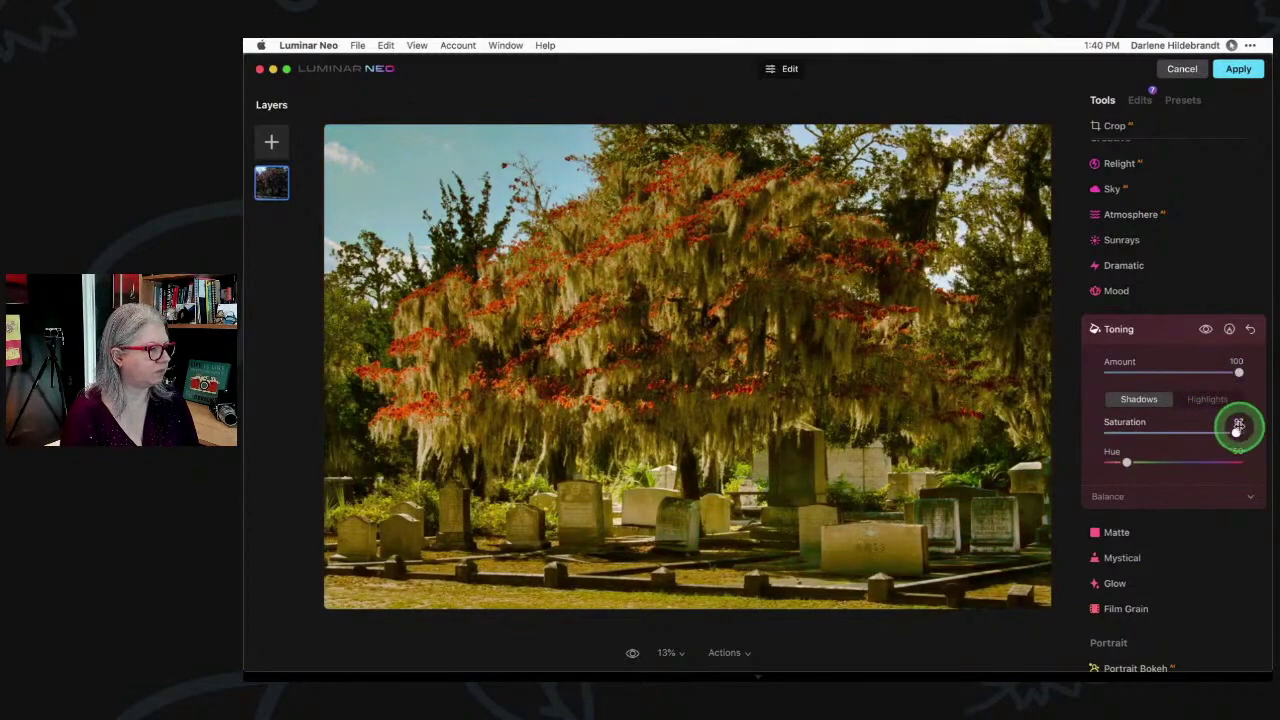
pyautogui.moveTo(1125, 462); pyautogui.dragTo(1129, 463)
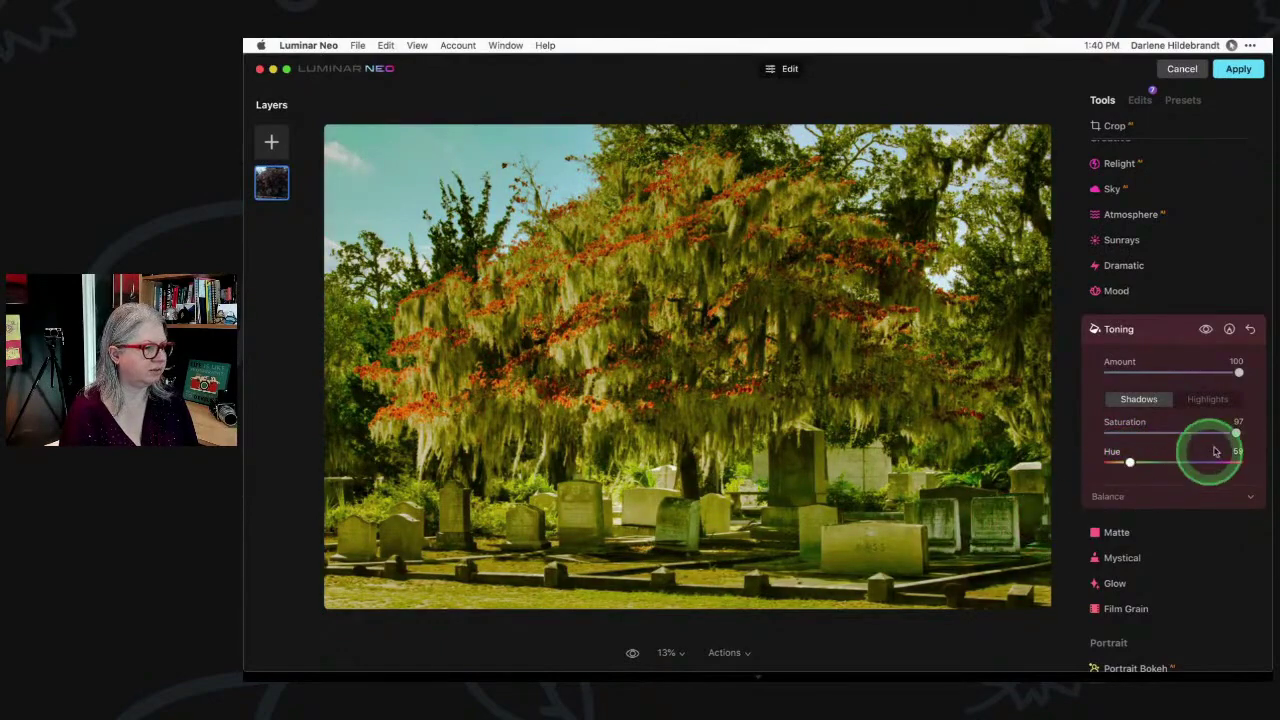
pyautogui.moveTo(1234, 431); pyautogui.dragTo(1150, 432)
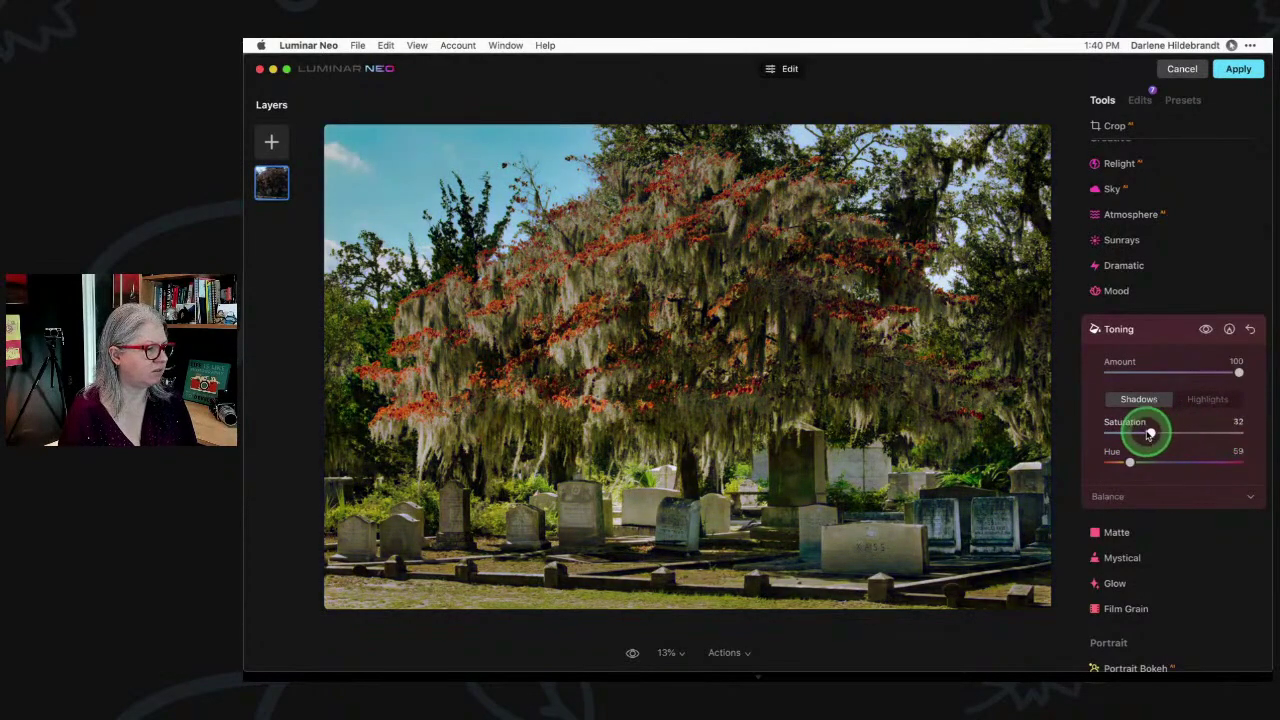
pyautogui.moveTo(1223, 376)
pyautogui.mouseDown()
pyautogui.moveTo(1166, 373)
pyautogui.moveTo(1203, 375)
pyautogui.mouseUp()
pyautogui.moveTo(1150, 432); pyautogui.dragTo(1178, 433)
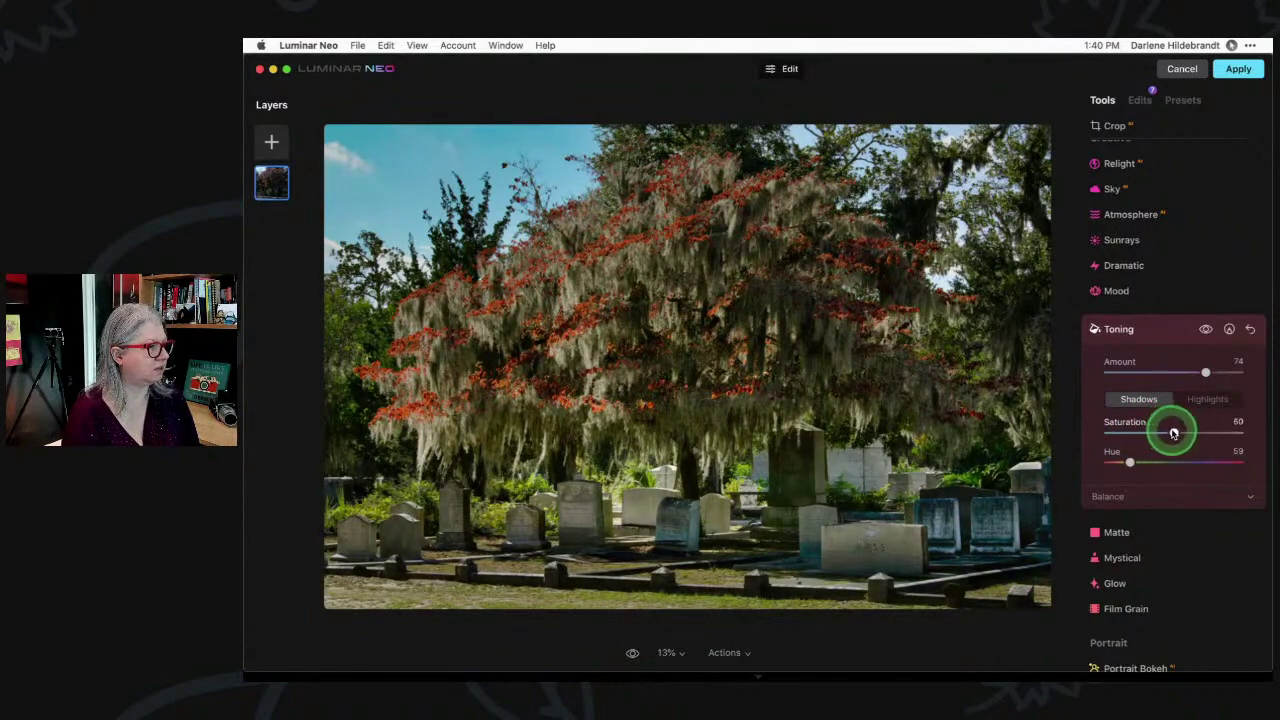
# Paint a Toning mask over the bluish headstones beside the large pale one, using size 100, softness 100 and strength 64
pyautogui.click(1229, 329)
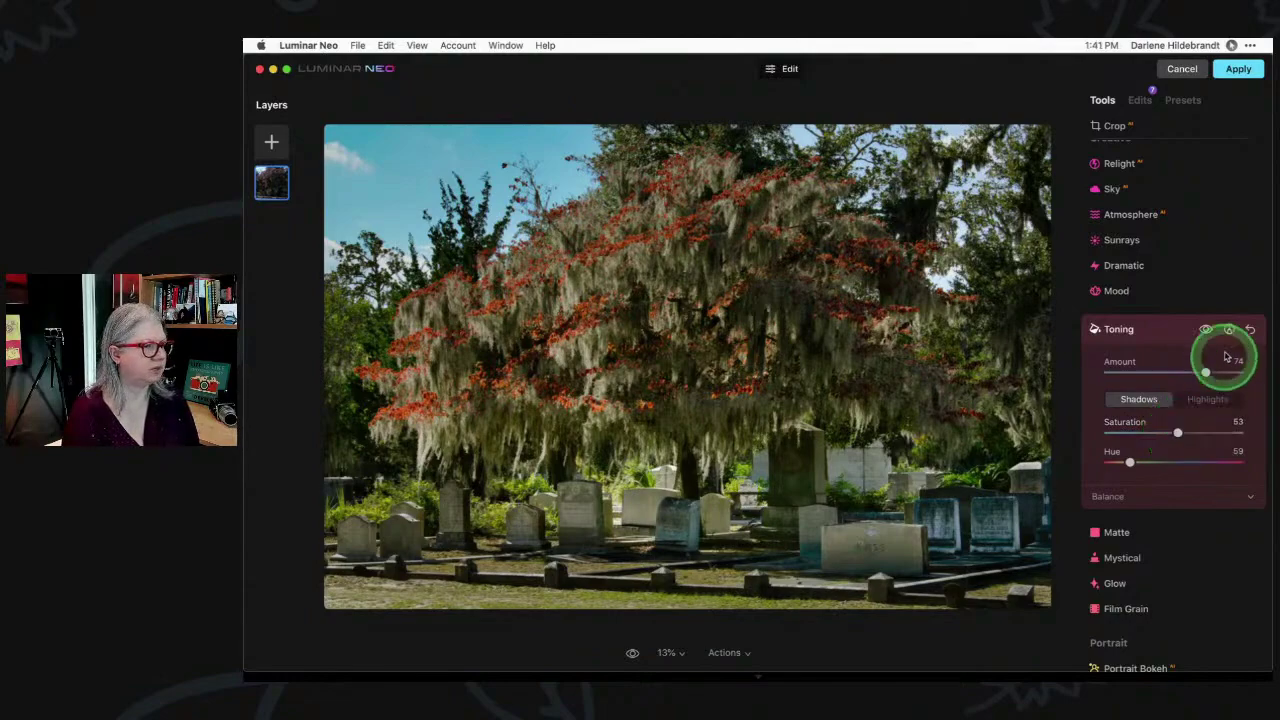
pyautogui.click(1142, 385)
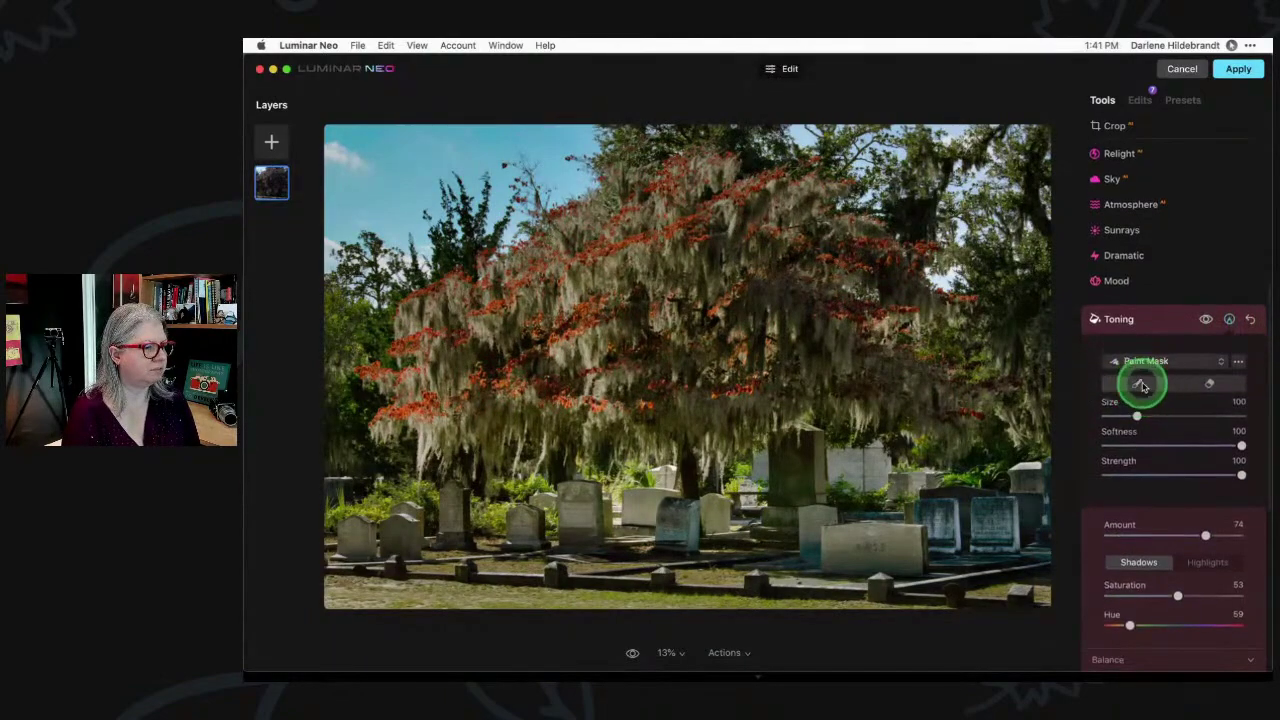
pyautogui.click(1192, 474)
pyautogui.moveTo(937, 525)
pyautogui.mouseDown()
pyautogui.moveTo(985, 551)
pyautogui.moveTo(1023, 508)
pyautogui.moveTo(1026, 552)
pyautogui.moveTo(1018, 507)
pyautogui.moveTo(916, 500)
pyautogui.moveTo(1008, 547)
pyautogui.moveTo(1035, 542)
pyautogui.moveTo(990, 521)
pyautogui.moveTo(743, 508)
pyautogui.moveTo(1035, 479)
pyautogui.moveTo(1046, 543)
pyautogui.mouseUp()
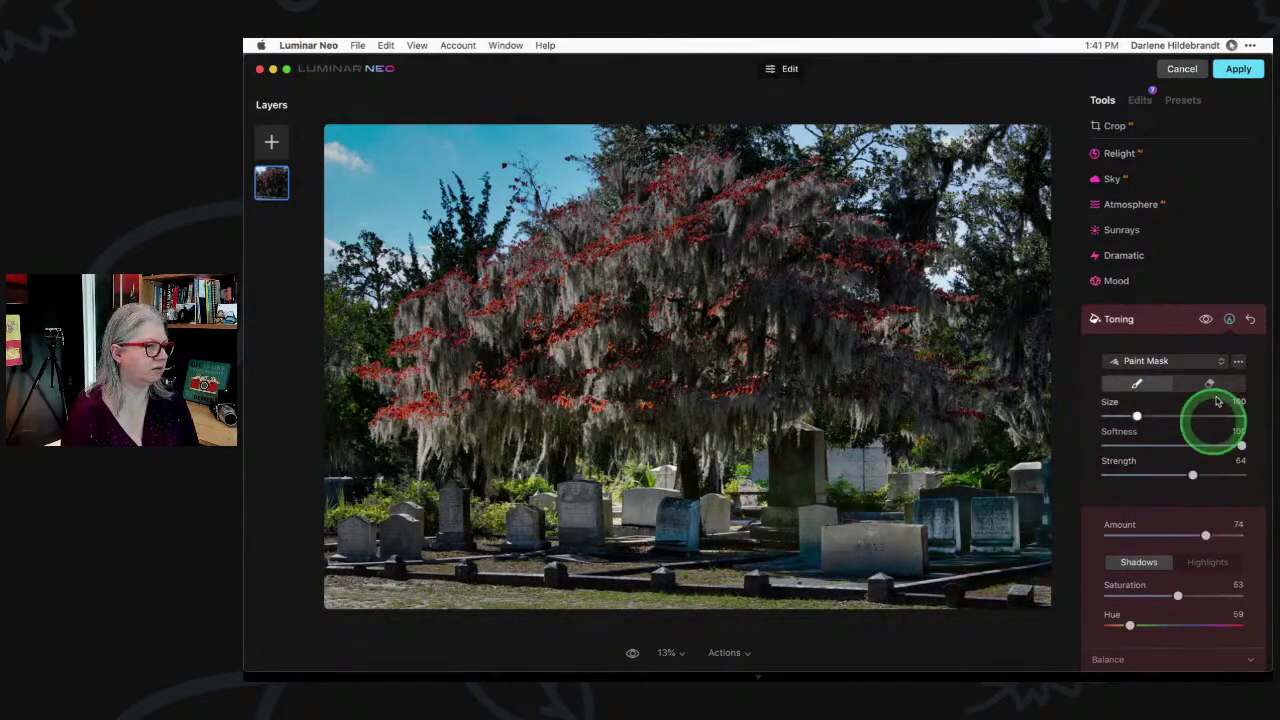
# Compare the headstones with and without the masked Toning adjustment
pyautogui.click(1205, 320)
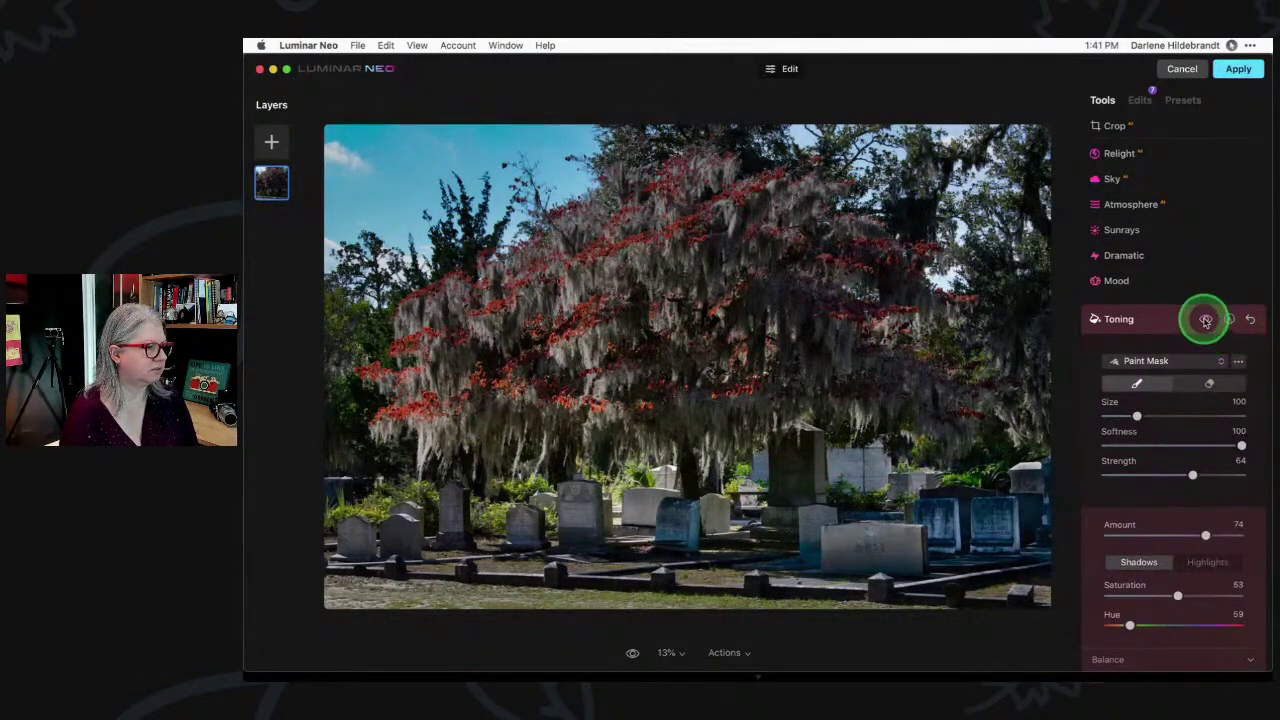
pyautogui.click(1205, 320)
pyautogui.click(1205, 320)
pyautogui.click(1205, 320)
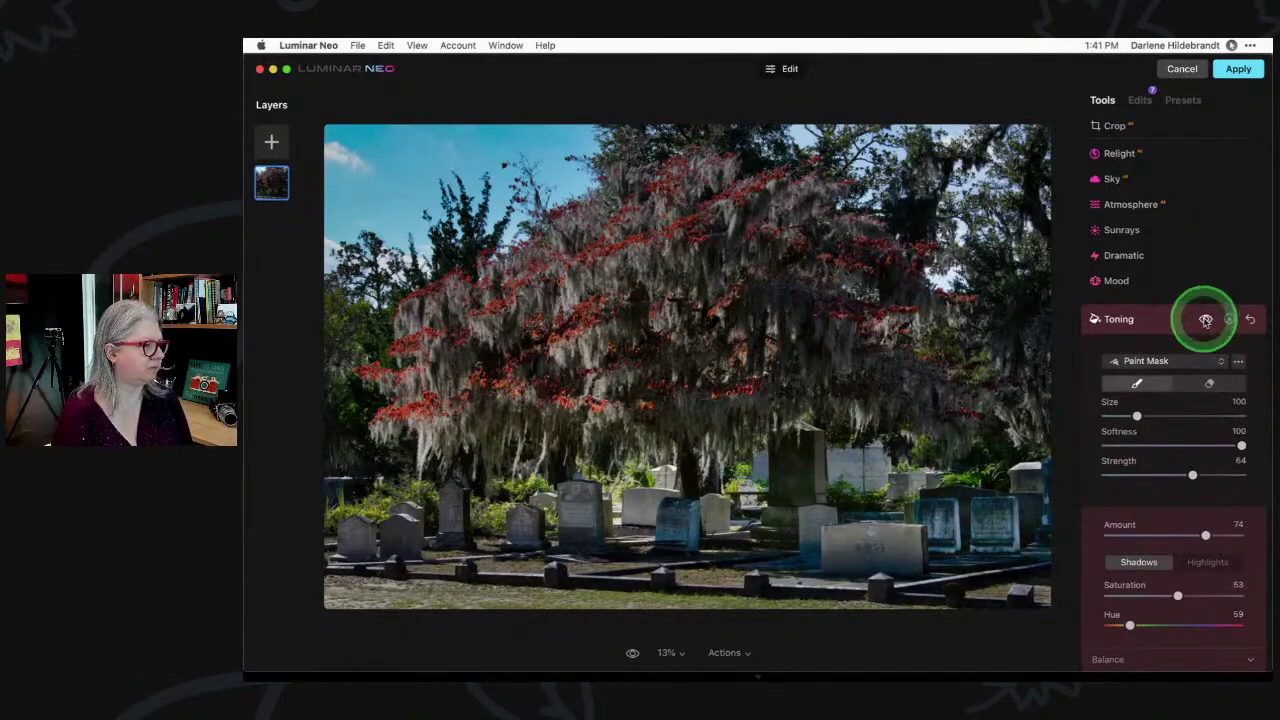
pyautogui.click(1205, 320)
pyautogui.click(1205, 320)
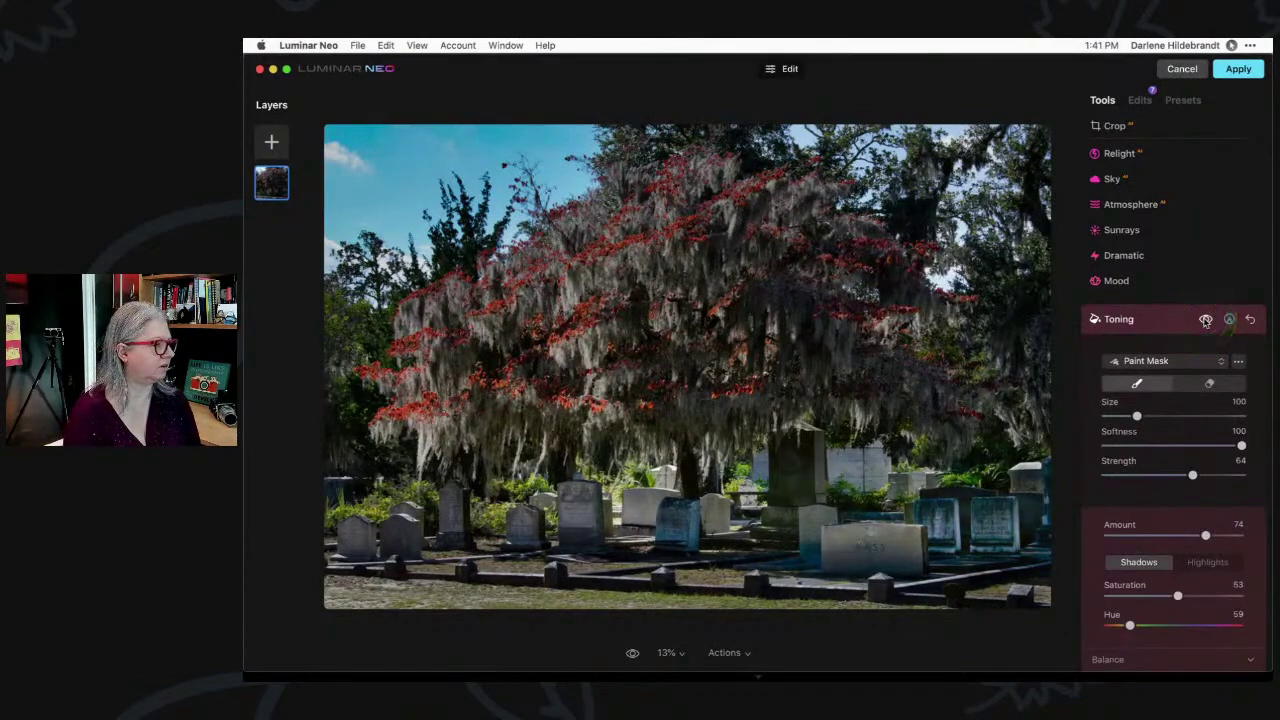
pyautogui.click(1205, 320)
# Extend the Toning mask over the blue headstone below the tree and check its before-and-after effect
pyautogui.moveTo(686, 523)
pyautogui.mouseDown()
pyautogui.moveTo(655, 518)
pyautogui.moveTo(686, 509)
pyautogui.moveTo(651, 529)
pyautogui.mouseUp()
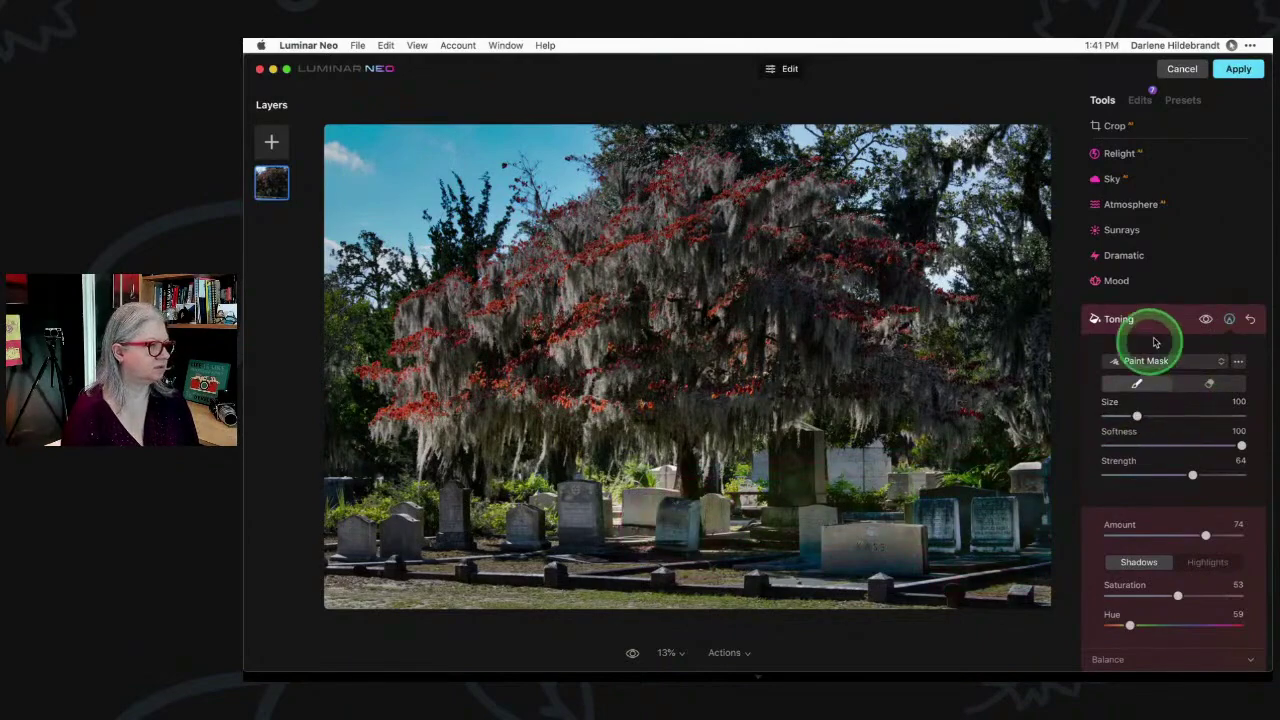
pyautogui.click(1205, 320)
pyautogui.click(1205, 320)
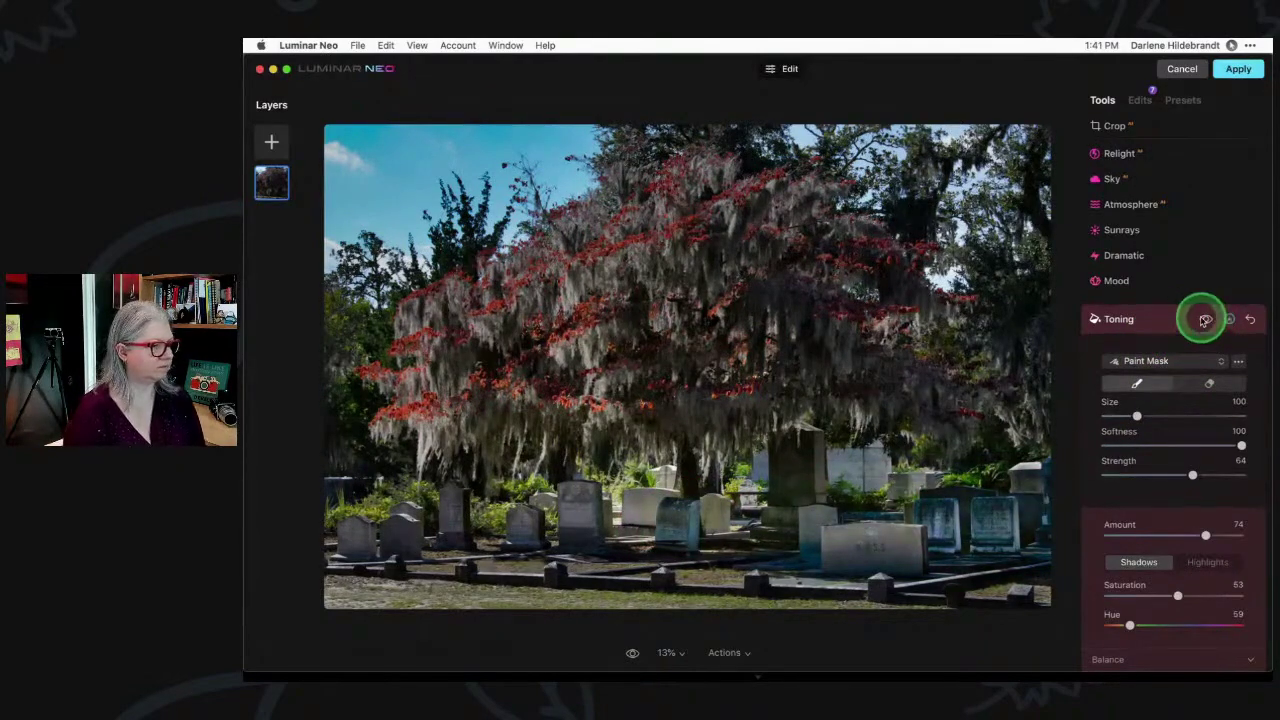
pyautogui.click(1160, 322)
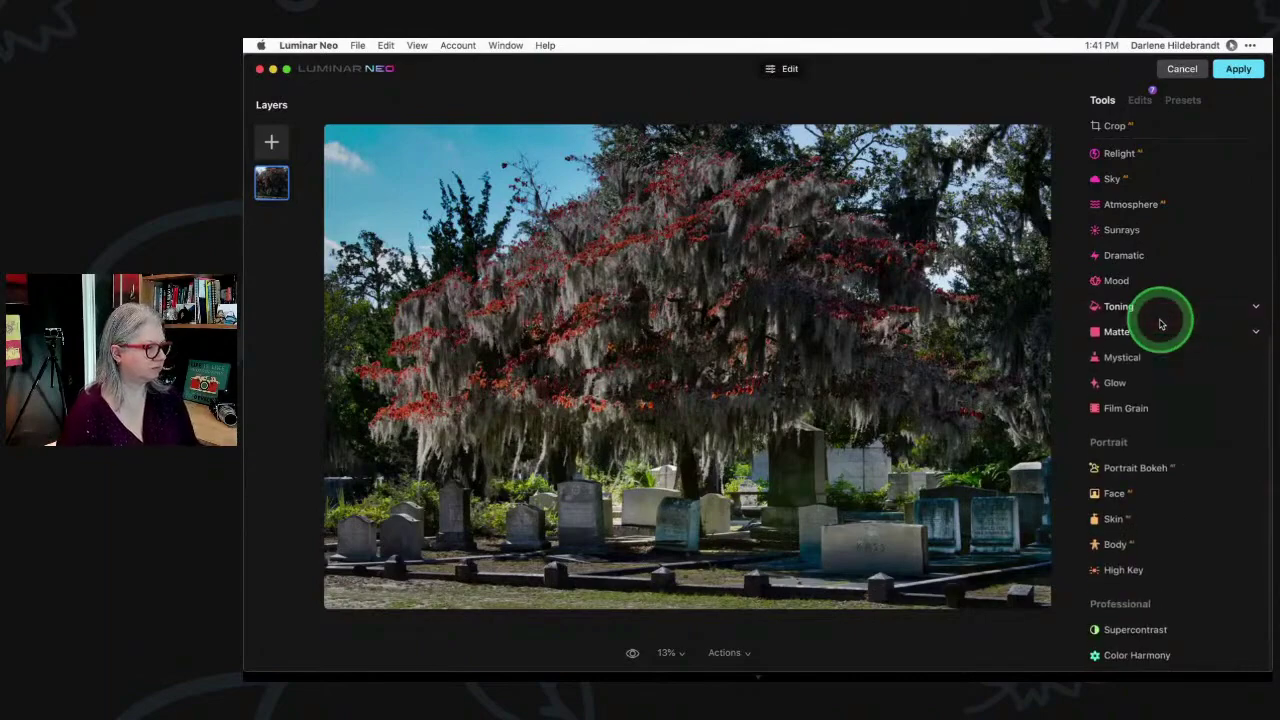
# Compare the photo with and without all edits, apply the finished edits, and return to Lightroom Classic
pyautogui.press('\\')
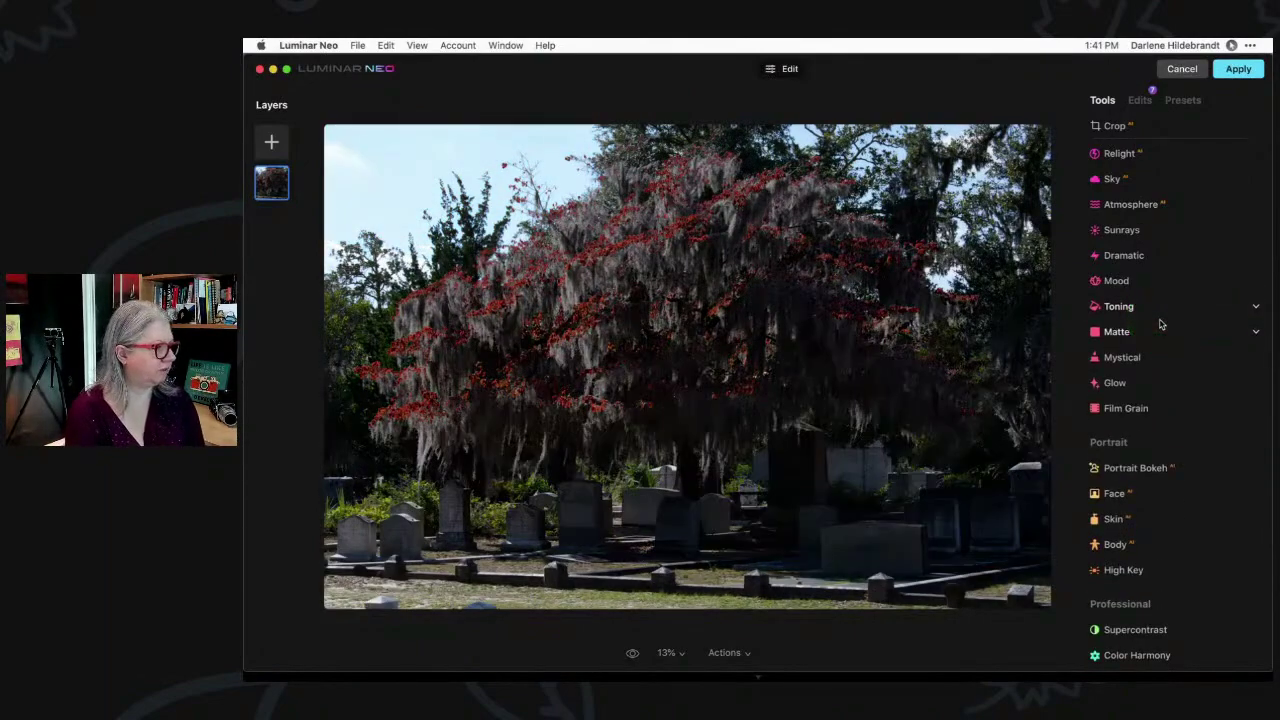
pyautogui.press('\\')
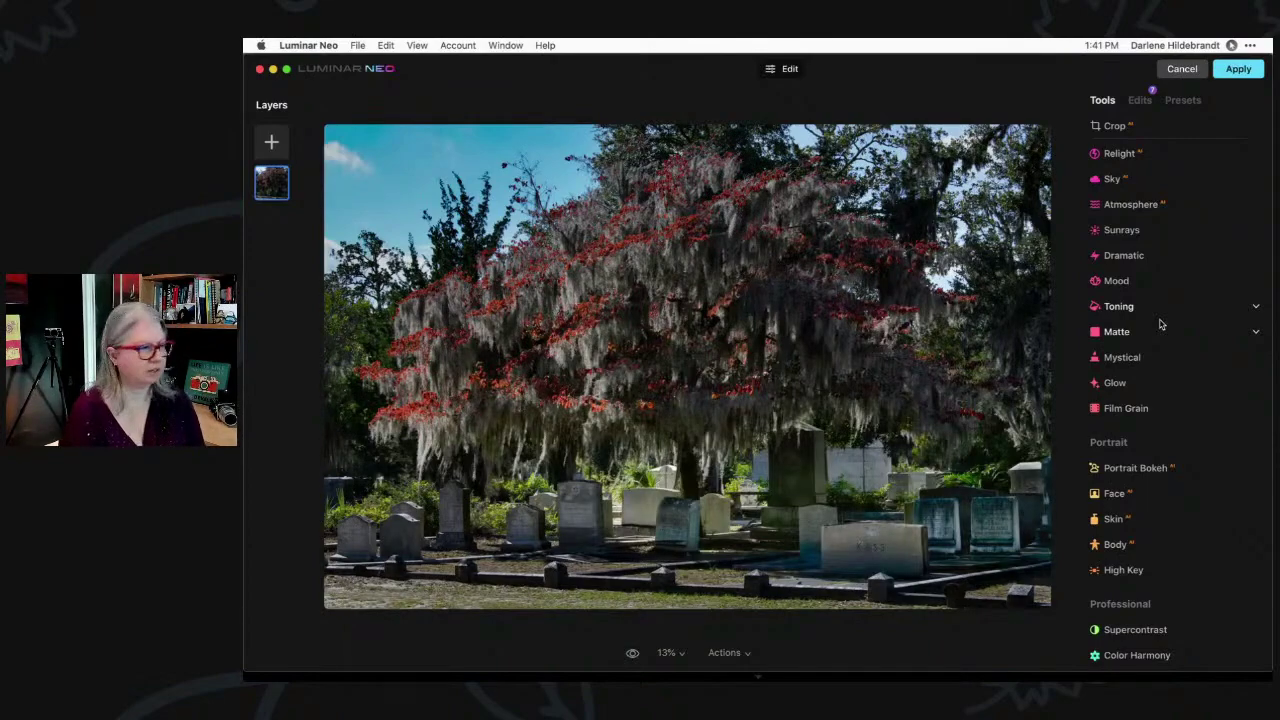
pyautogui.click(1236, 72)
pyautogui.click(925, 243)
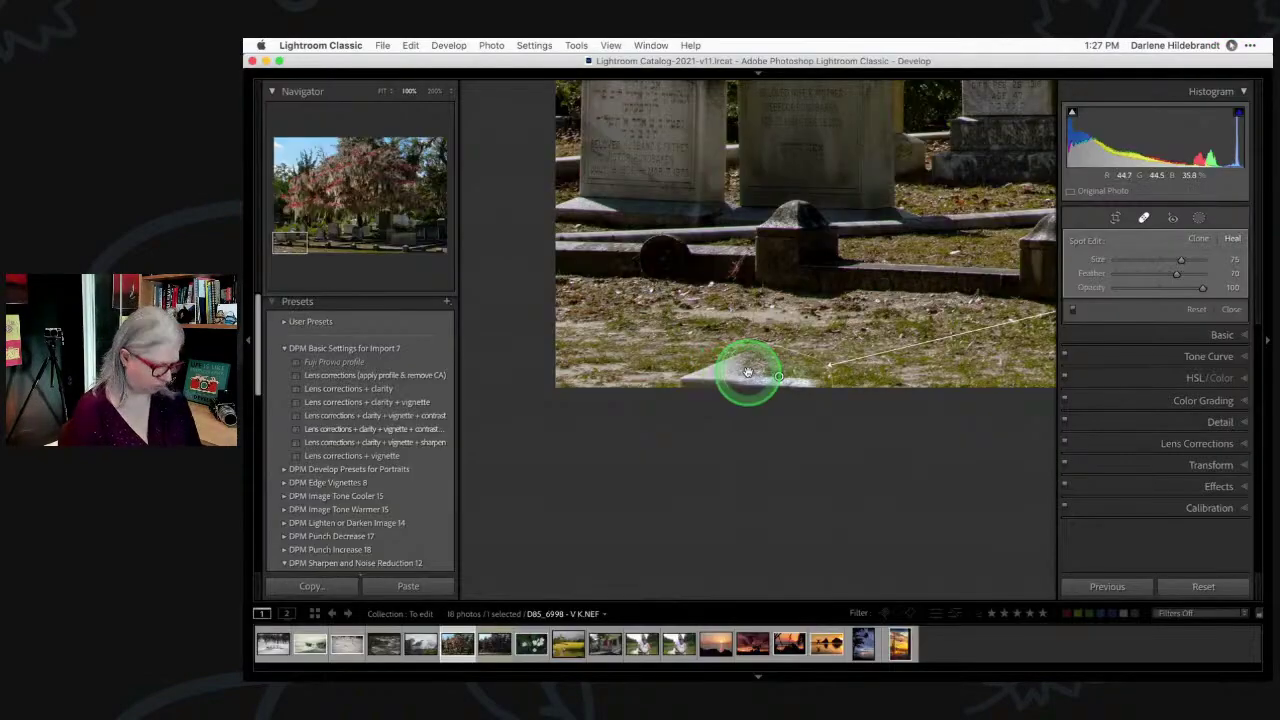
# Heal away the pale stone at the lawn's lower edge using size 75 and feather 70, sampling clean grass, and check the remaining foreground
pyautogui.moveTo(748, 372)
pyautogui.mouseDown()
pyautogui.moveTo(700, 390)
pyautogui.moveTo(785, 383)
pyautogui.mouseUp()
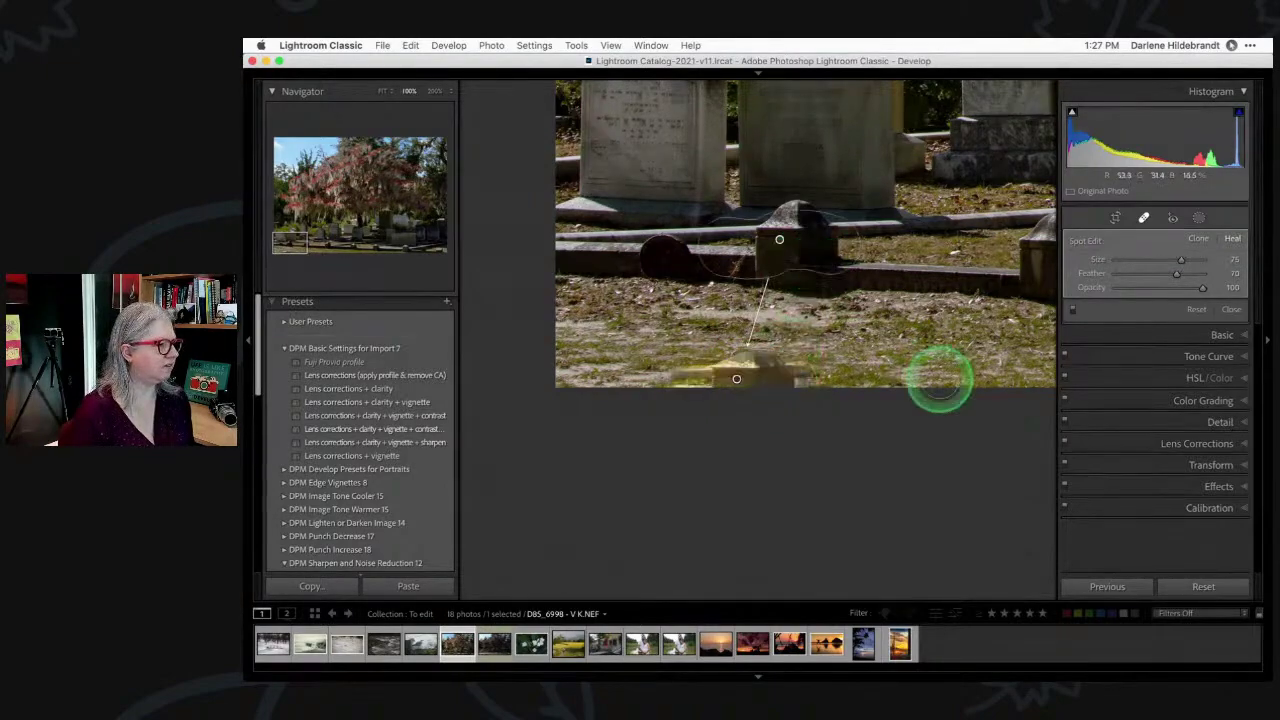
pyautogui.moveTo(829, 254); pyautogui.dragTo(935, 347)
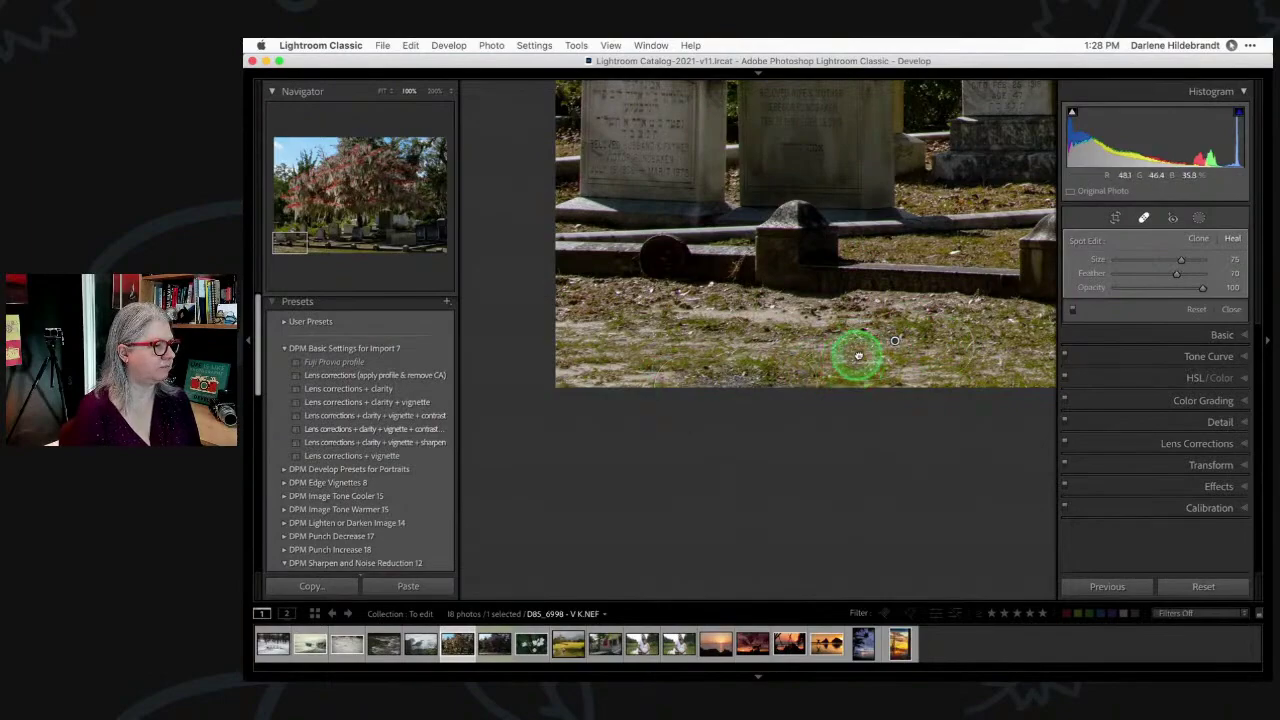
pyautogui.click(736, 378)
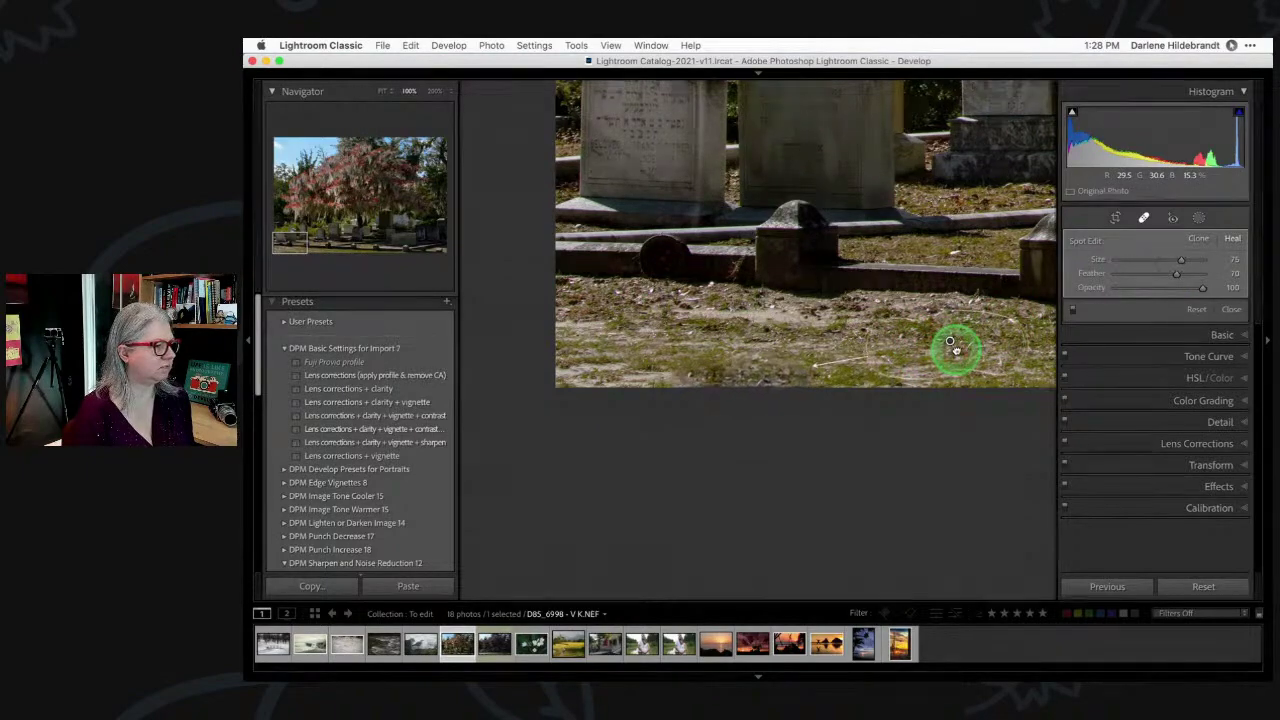
pyautogui.click(953, 345)
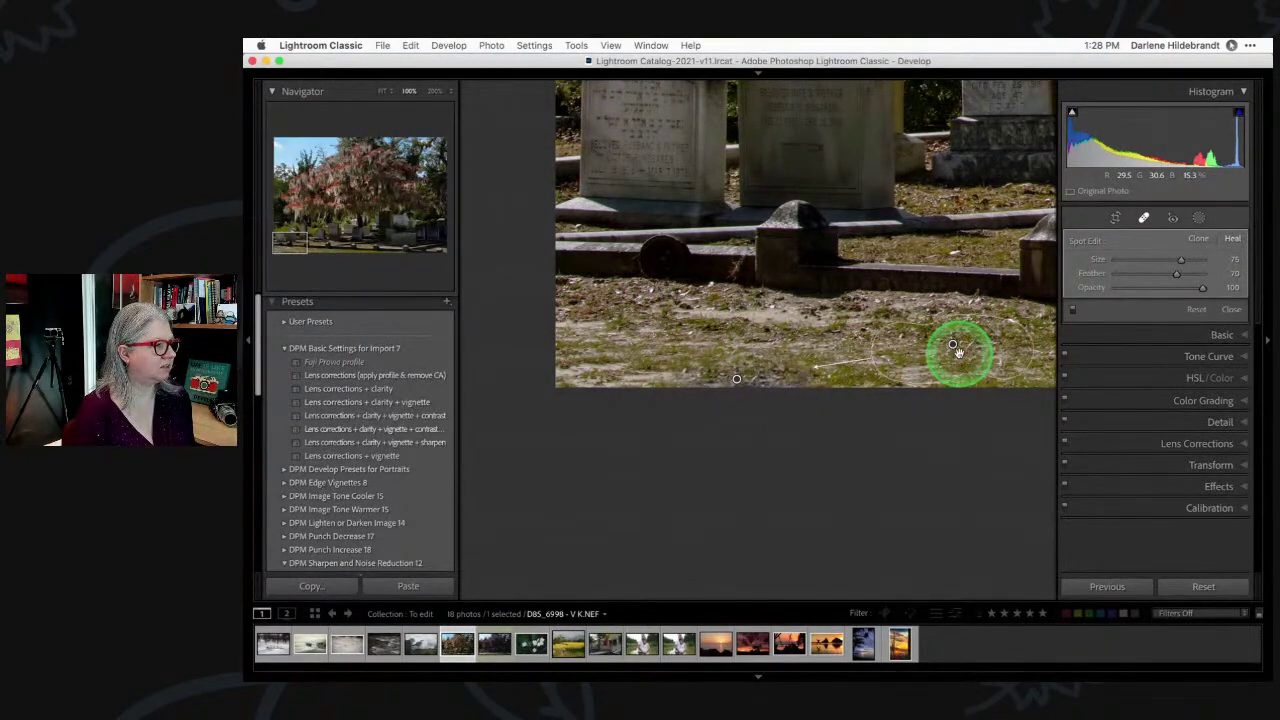
pyautogui.press('q')
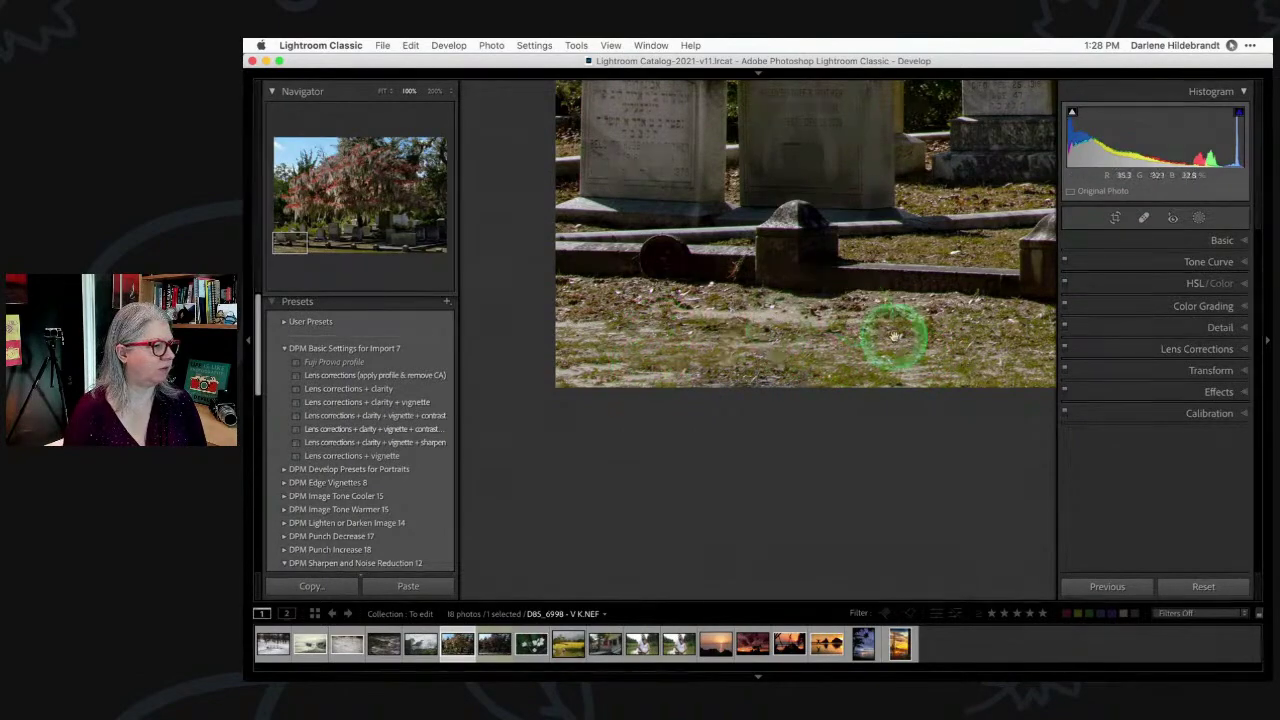
pyautogui.hscroll(5, 893, 335)
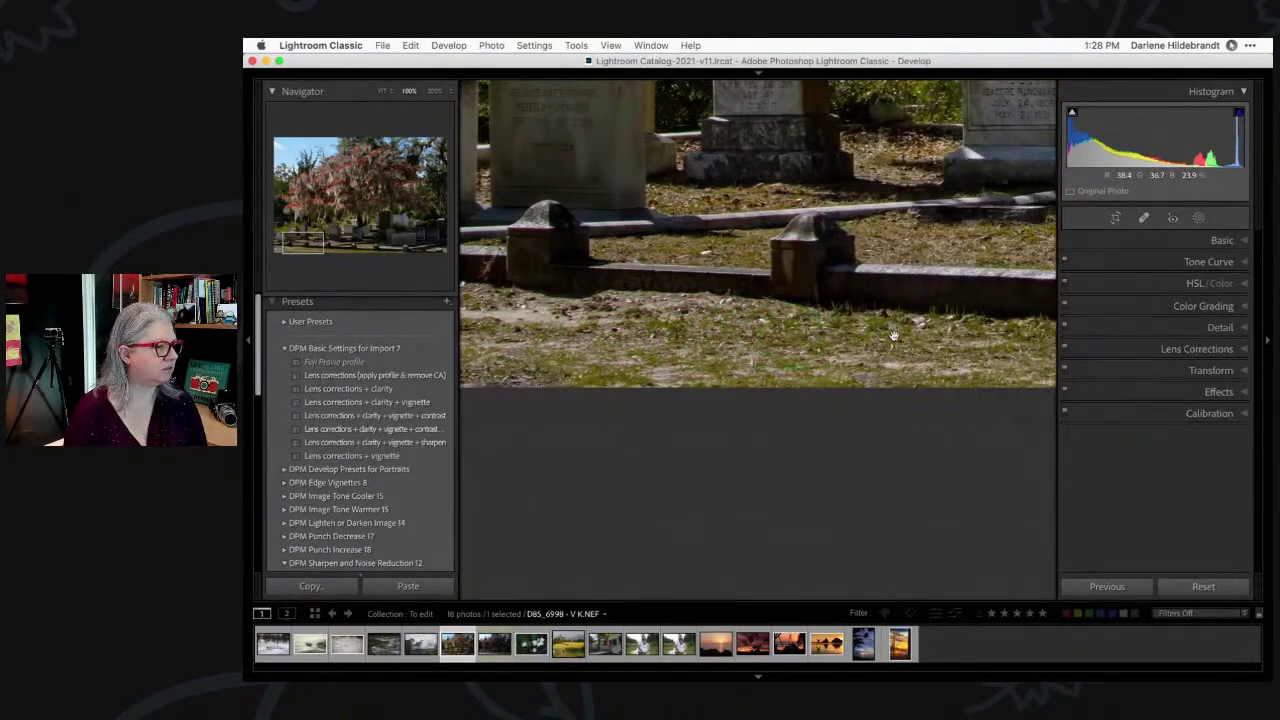
pyautogui.hscroll(8, 893, 335)
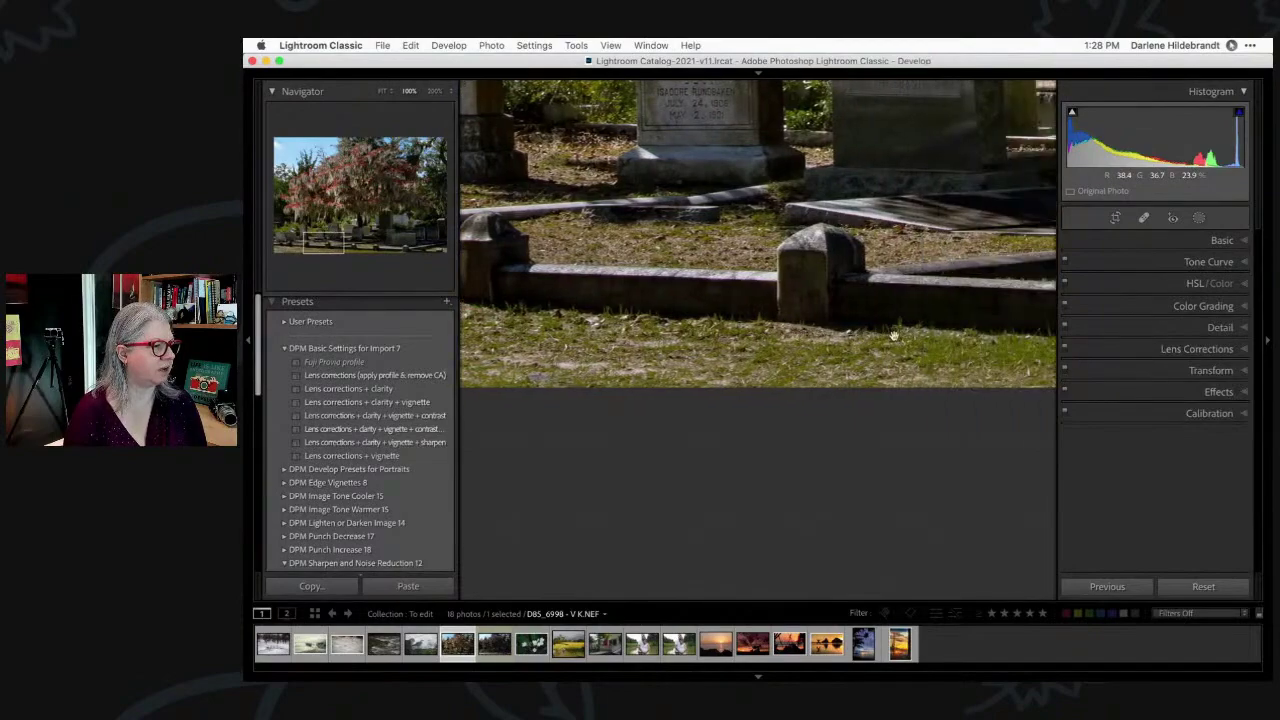
pyautogui.hscroll(8, 893, 335)
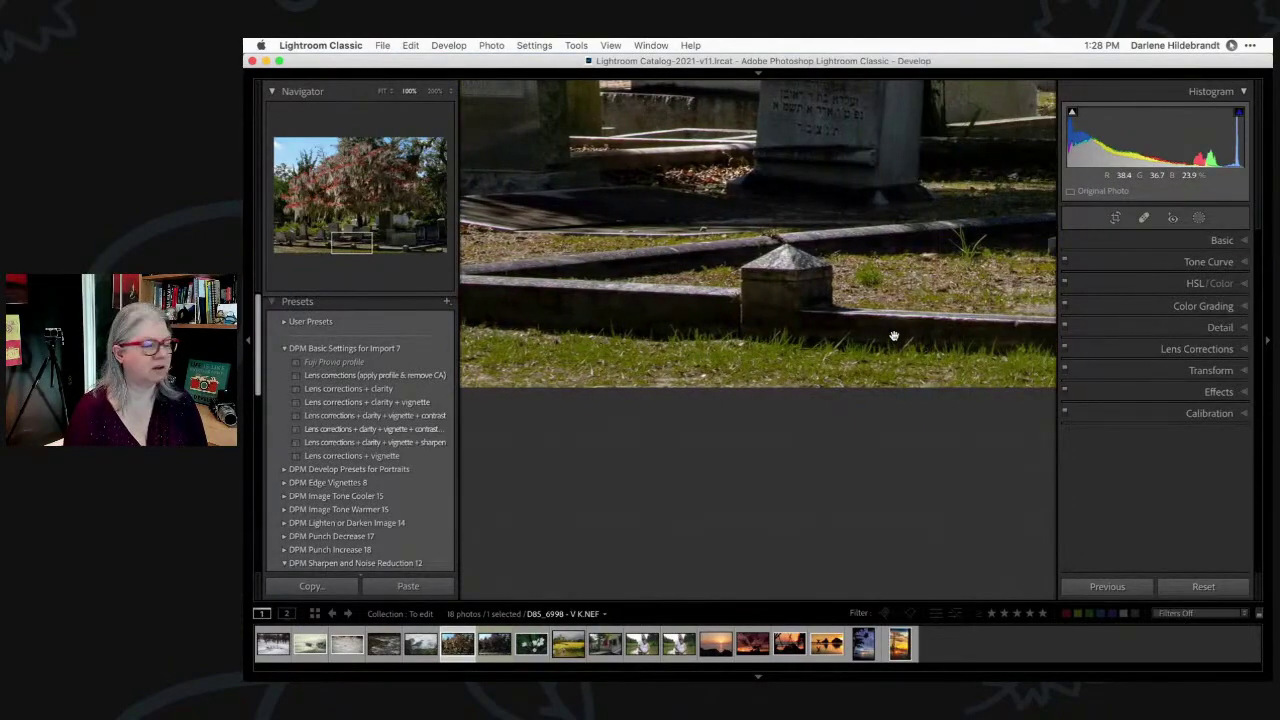
pyautogui.click(893, 335)
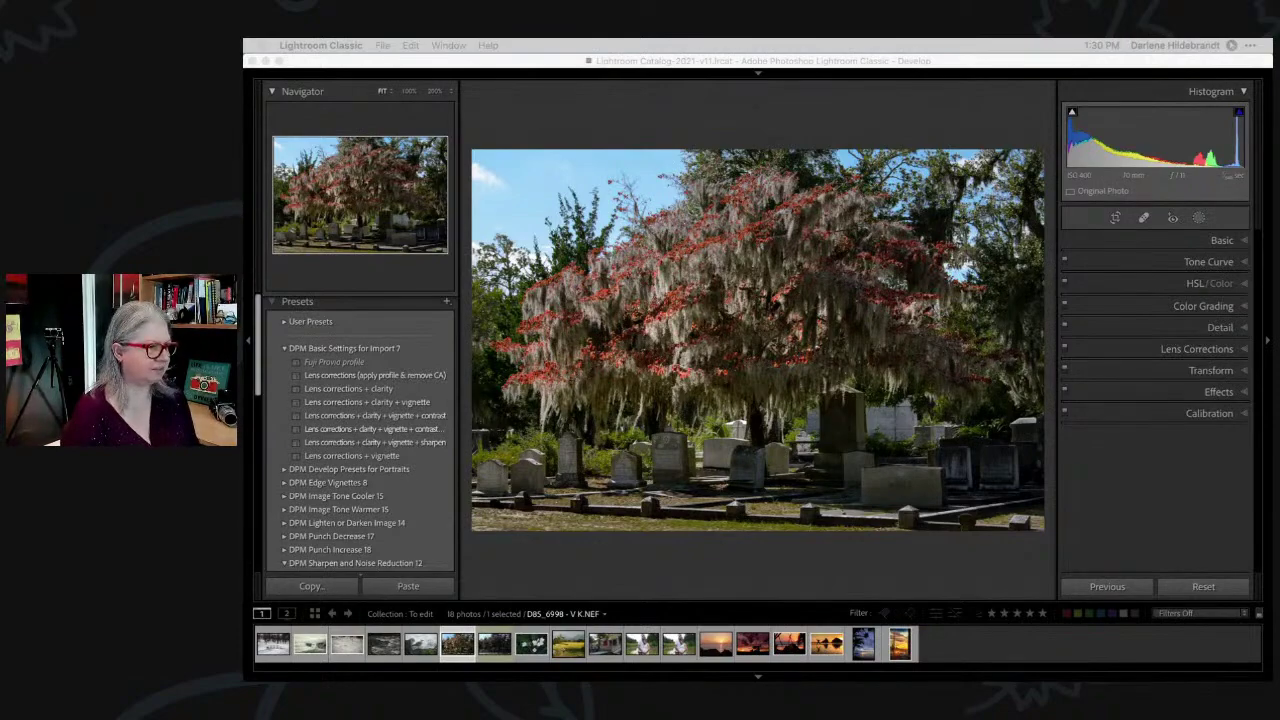
# Select the original NEF together with the edited TIFF and compare them side by side with the interface blacked out
pyautogui.click(978, 560)
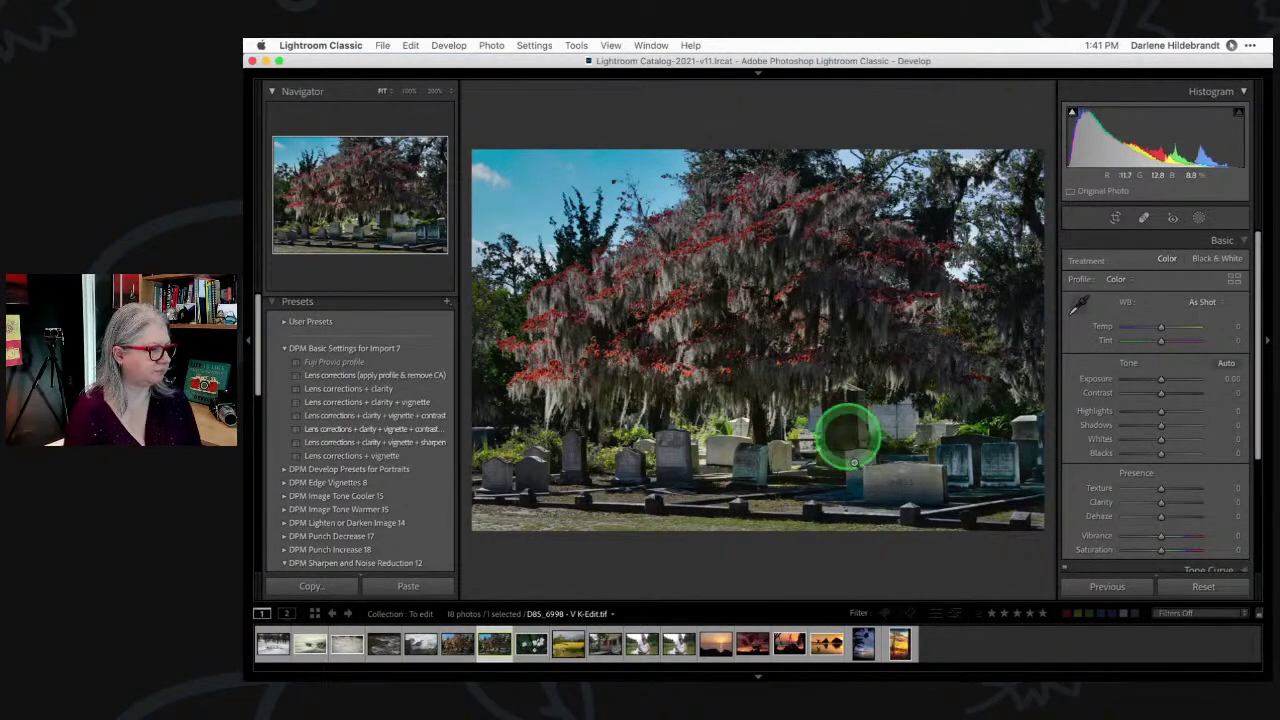
pyautogui.press('Left')
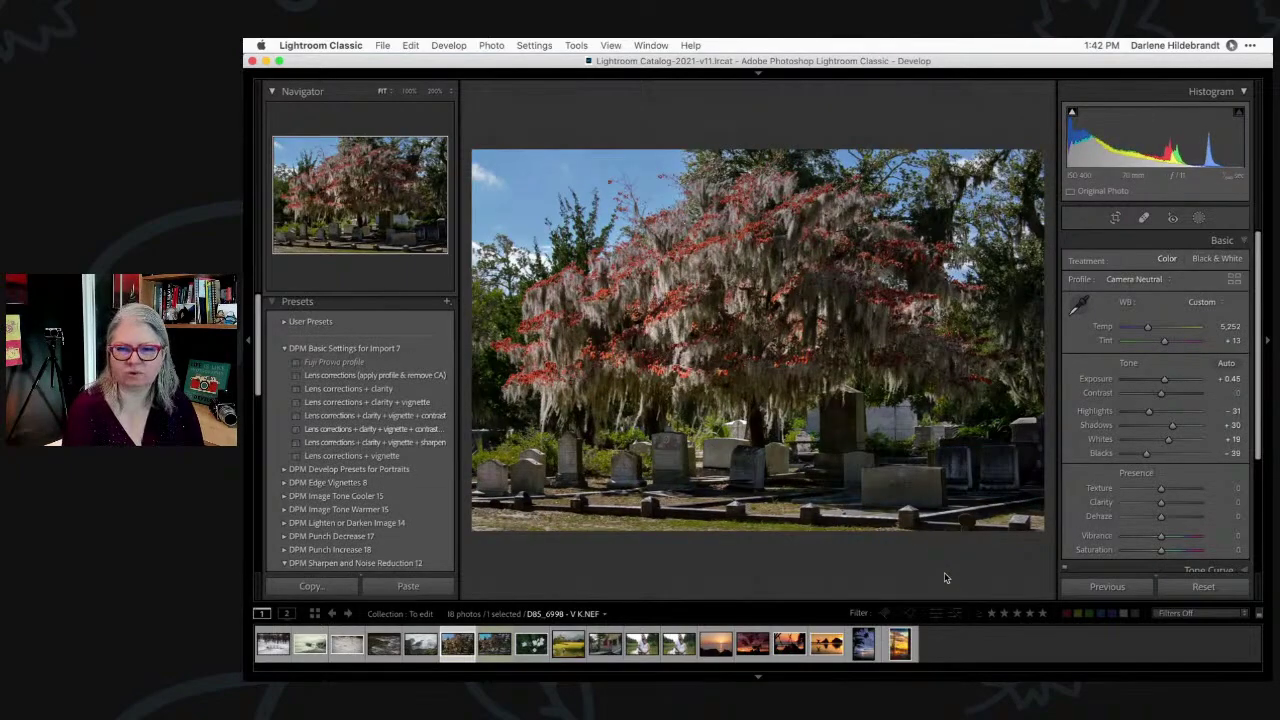
pyautogui.click(945, 578)
pyautogui.hotkey('shift', 'Right')
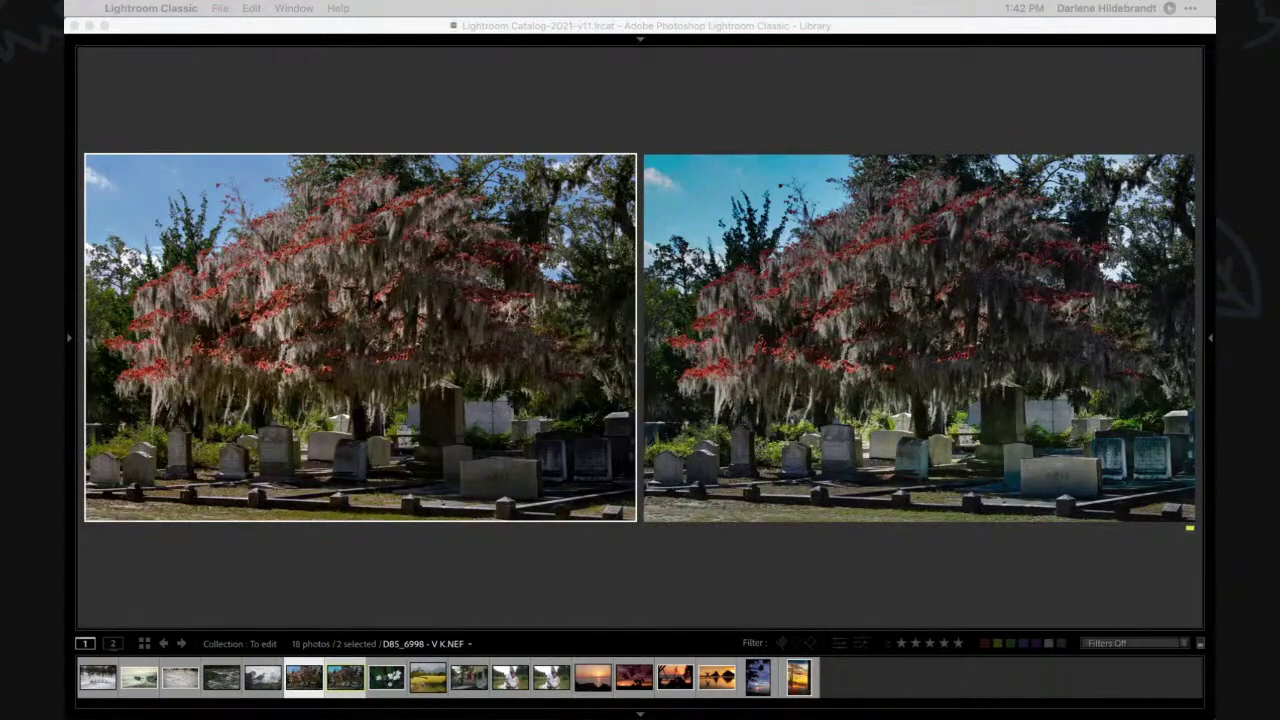
pyautogui.press('l')
pyautogui.press('l')
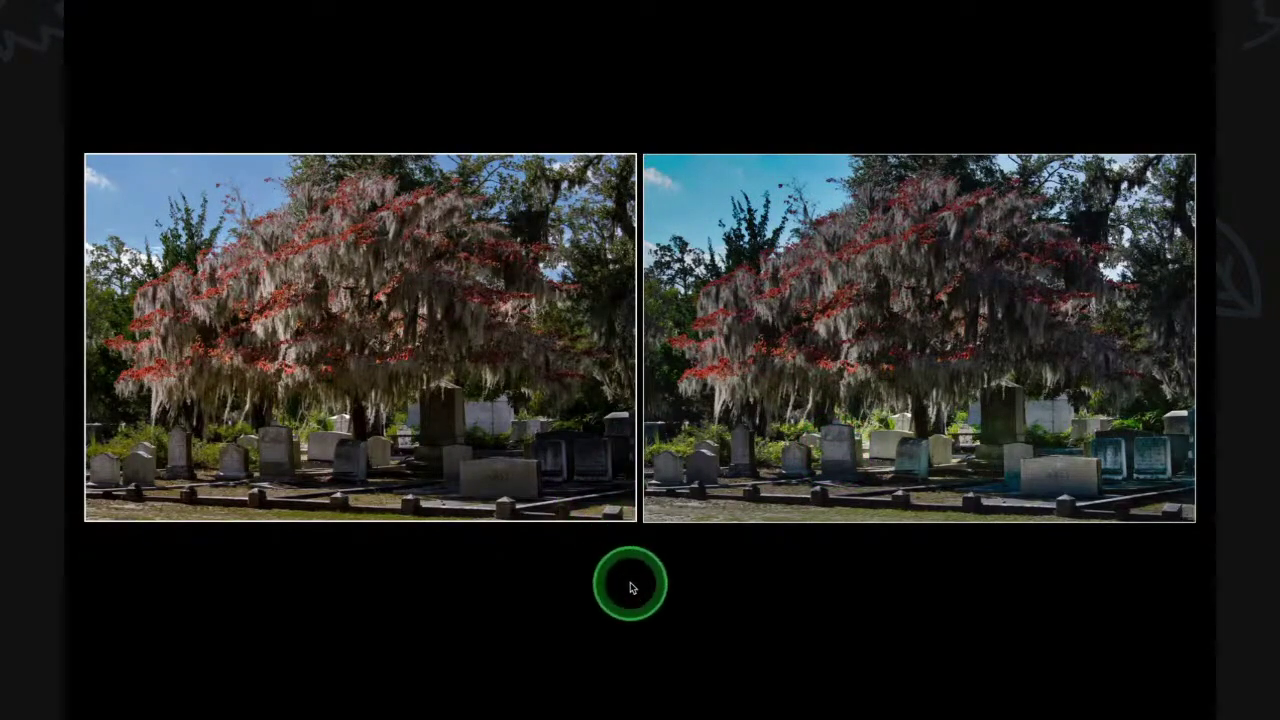
# Leave the side-by-side comparison and view the original NEF alone with the interface dimmed, restoring normal lighting when done
pyautogui.press('y')
pyautogui.press('l')
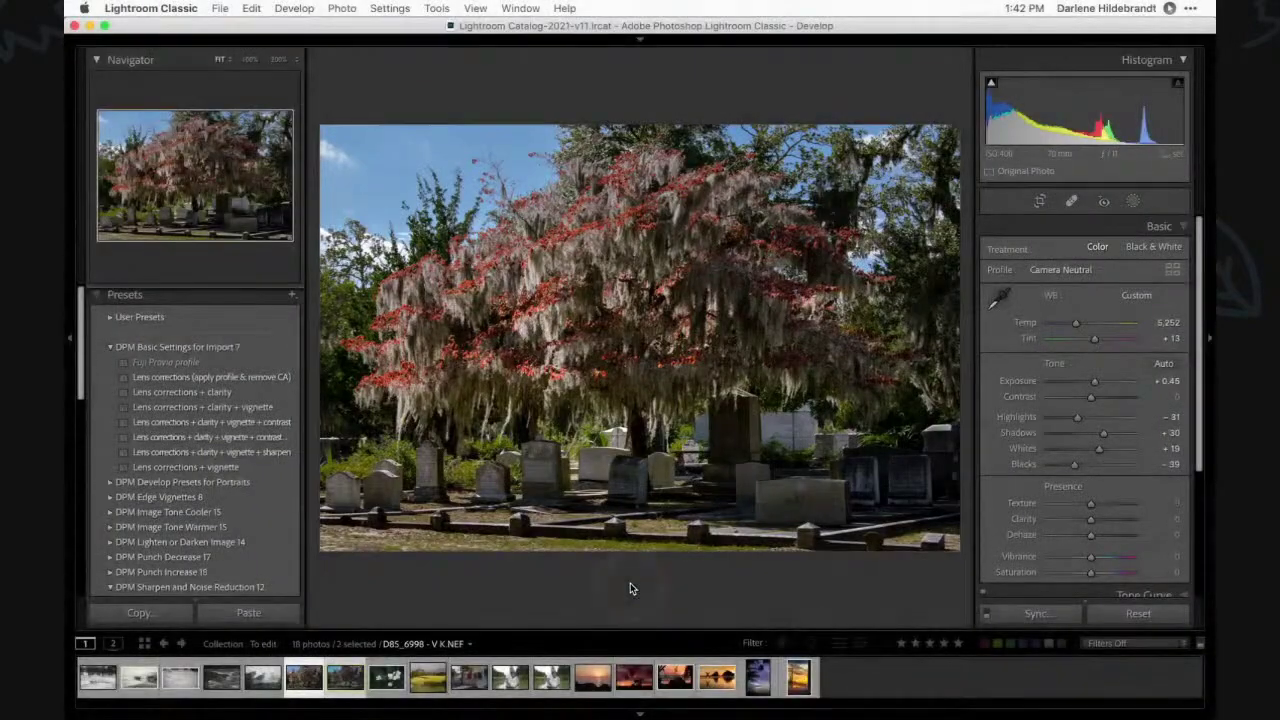
pyautogui.press('l')
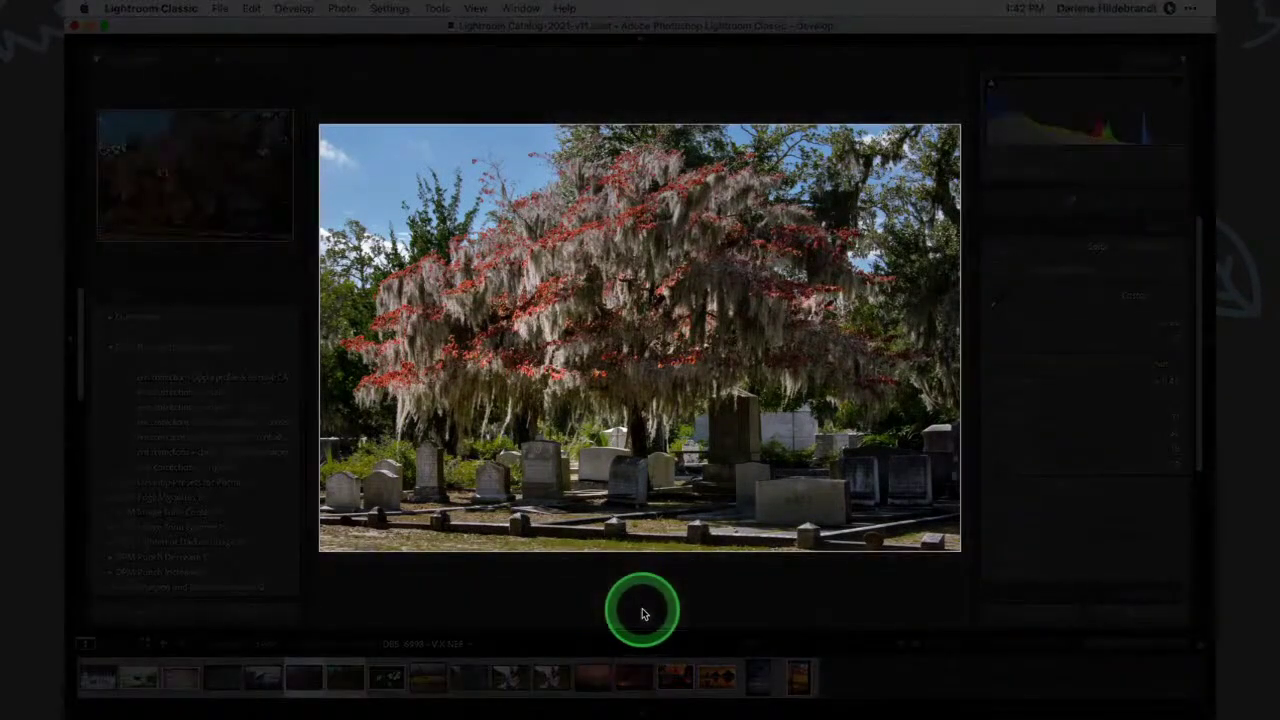
pyautogui.press('l')
pyautogui.press('l')
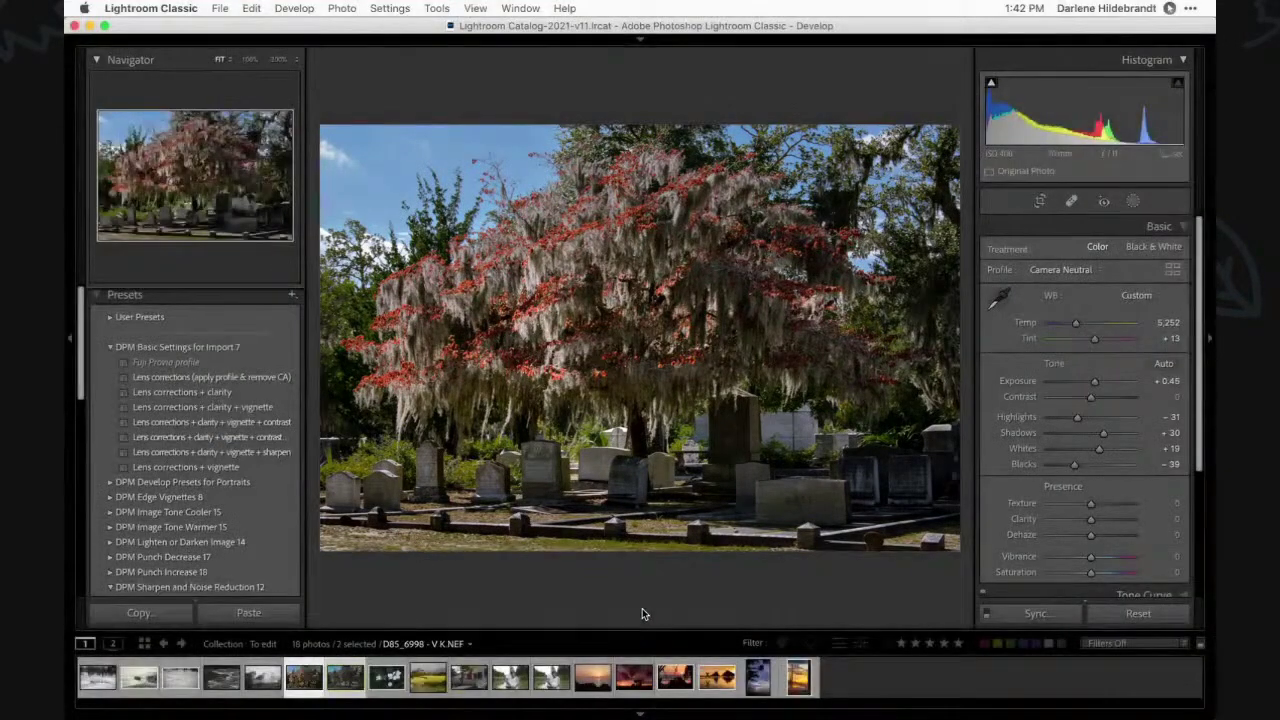
# Fine-tune the edited TIFF's Temp and Tint, and compare it side by side with the original NEF
pyautogui.click(340, 676)
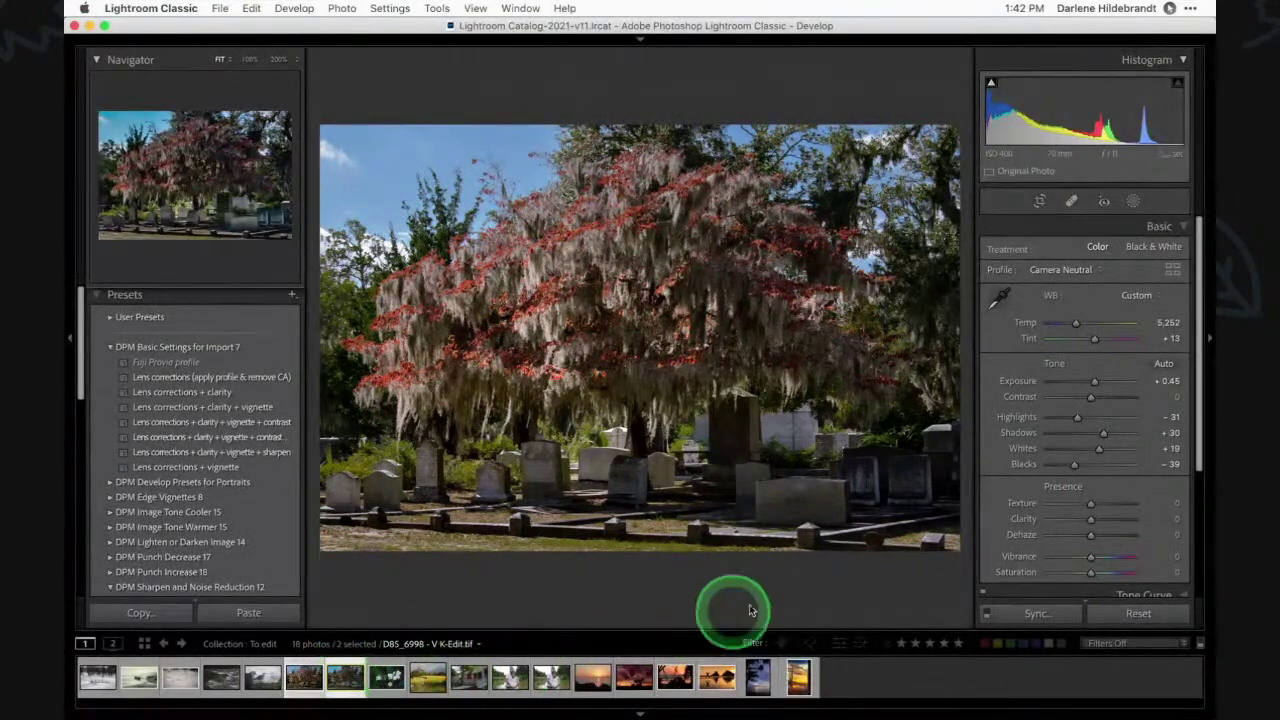
pyautogui.click(815, 599)
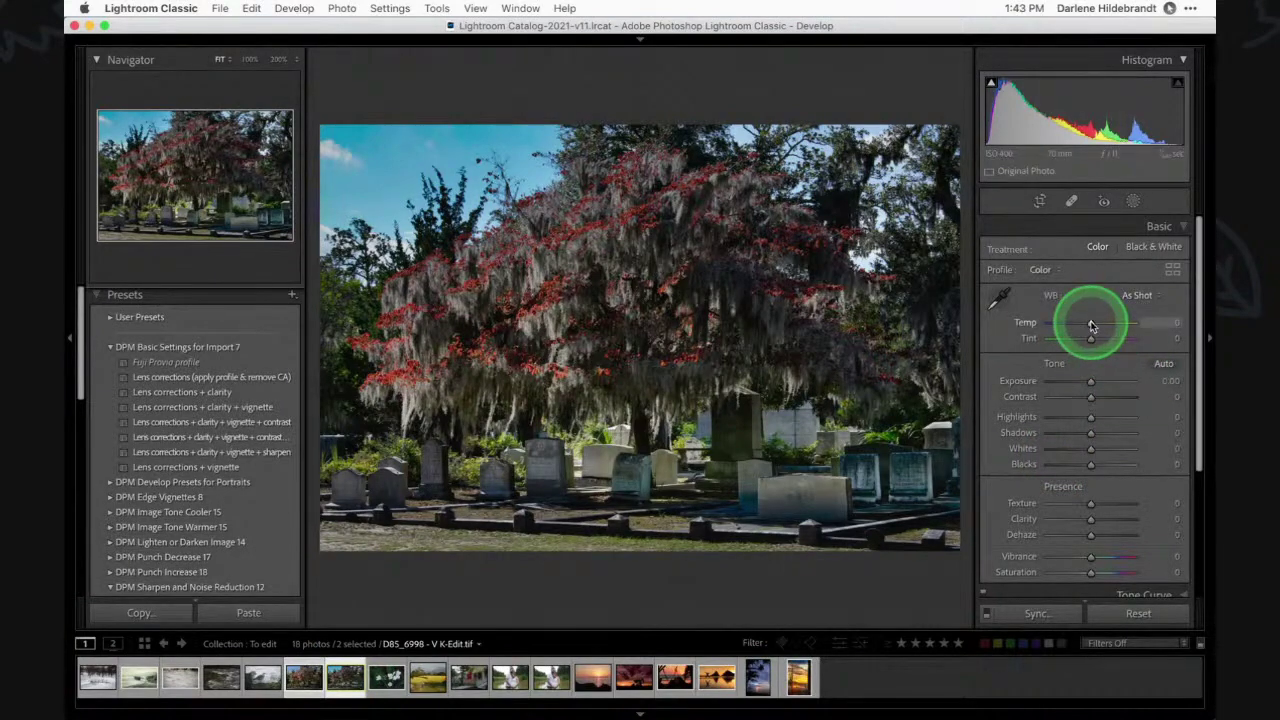
pyautogui.moveTo(1089, 322); pyautogui.dragTo(1095, 326)
pyautogui.moveTo(1090, 338); pyautogui.dragTo(1093, 341)
pyautogui.press('c')
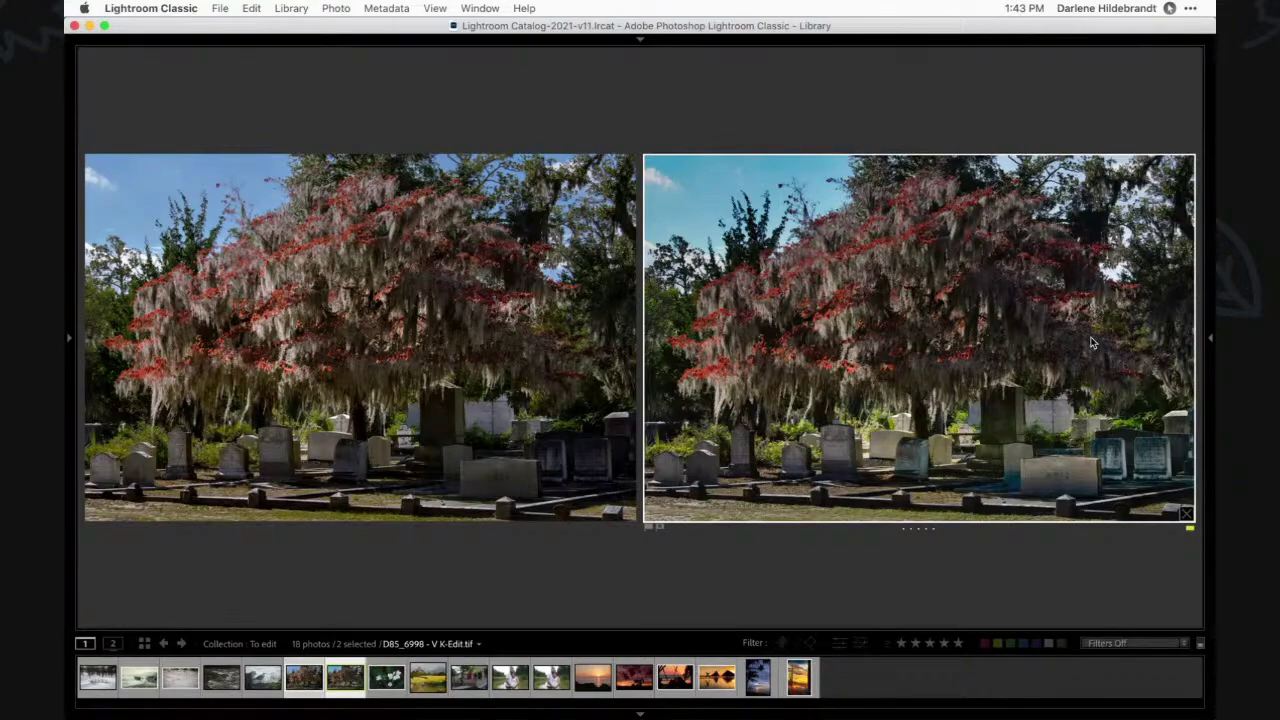
pyautogui.click(1134, 337)
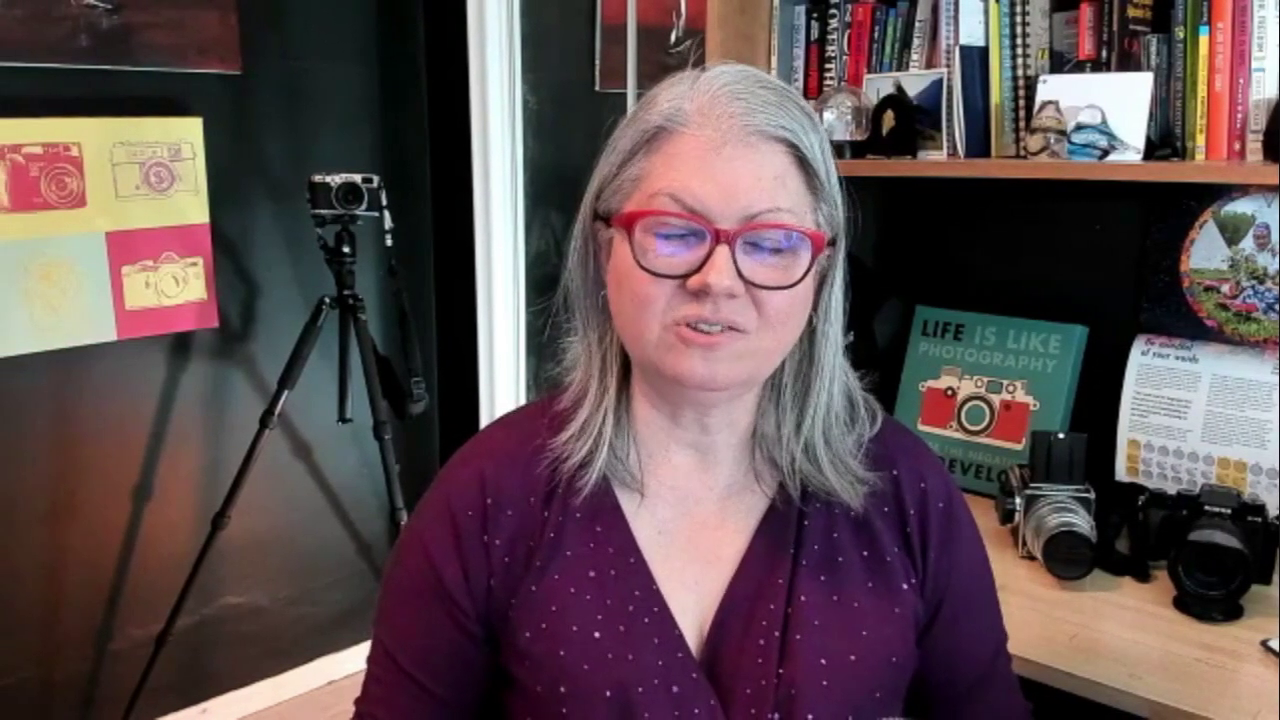